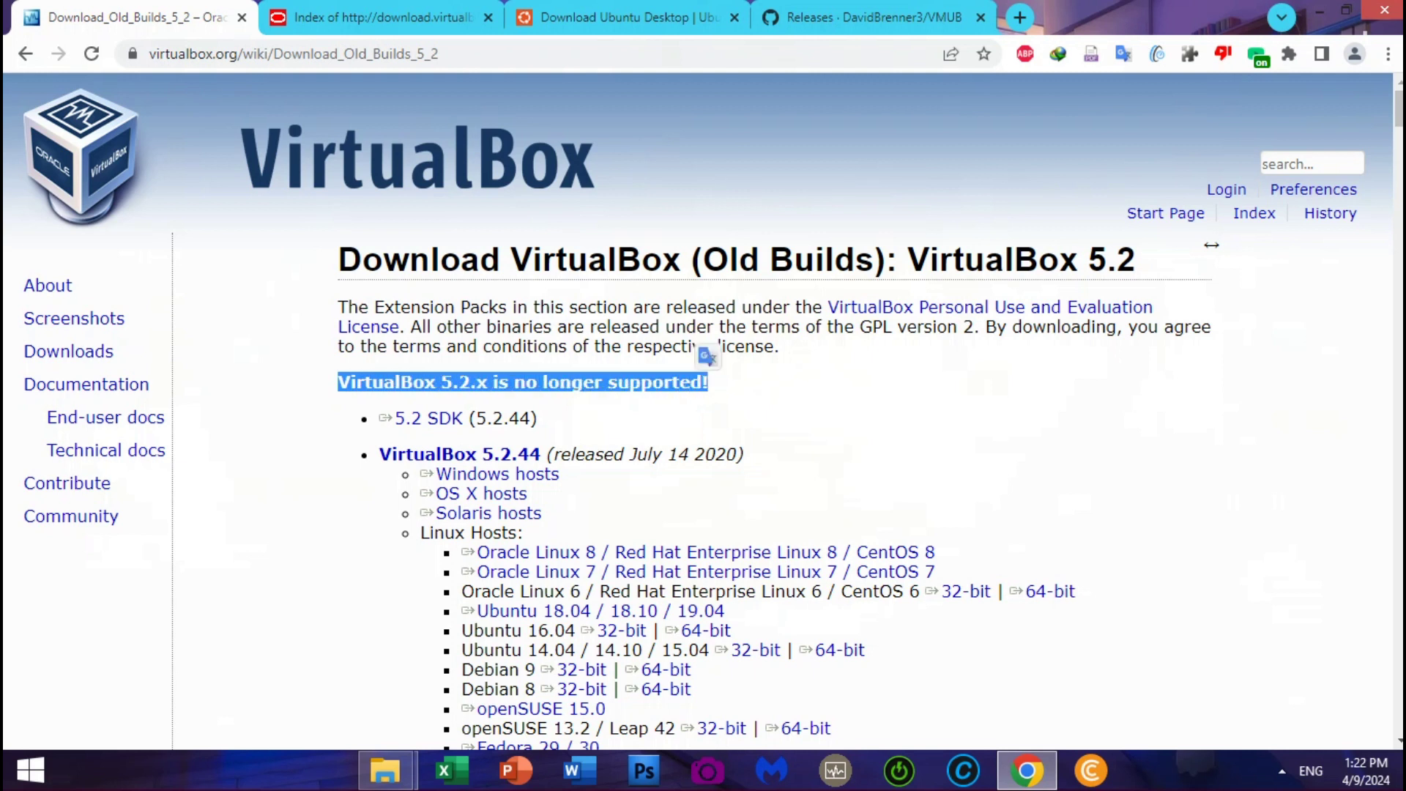
# Step: Review the download pages for VirtualBox 5.2.44, its extension pack, Ubuntu Desktop and the portable x64 build of Virtual Machine USB Boot 1.72
pyautogui.click(712, 384)
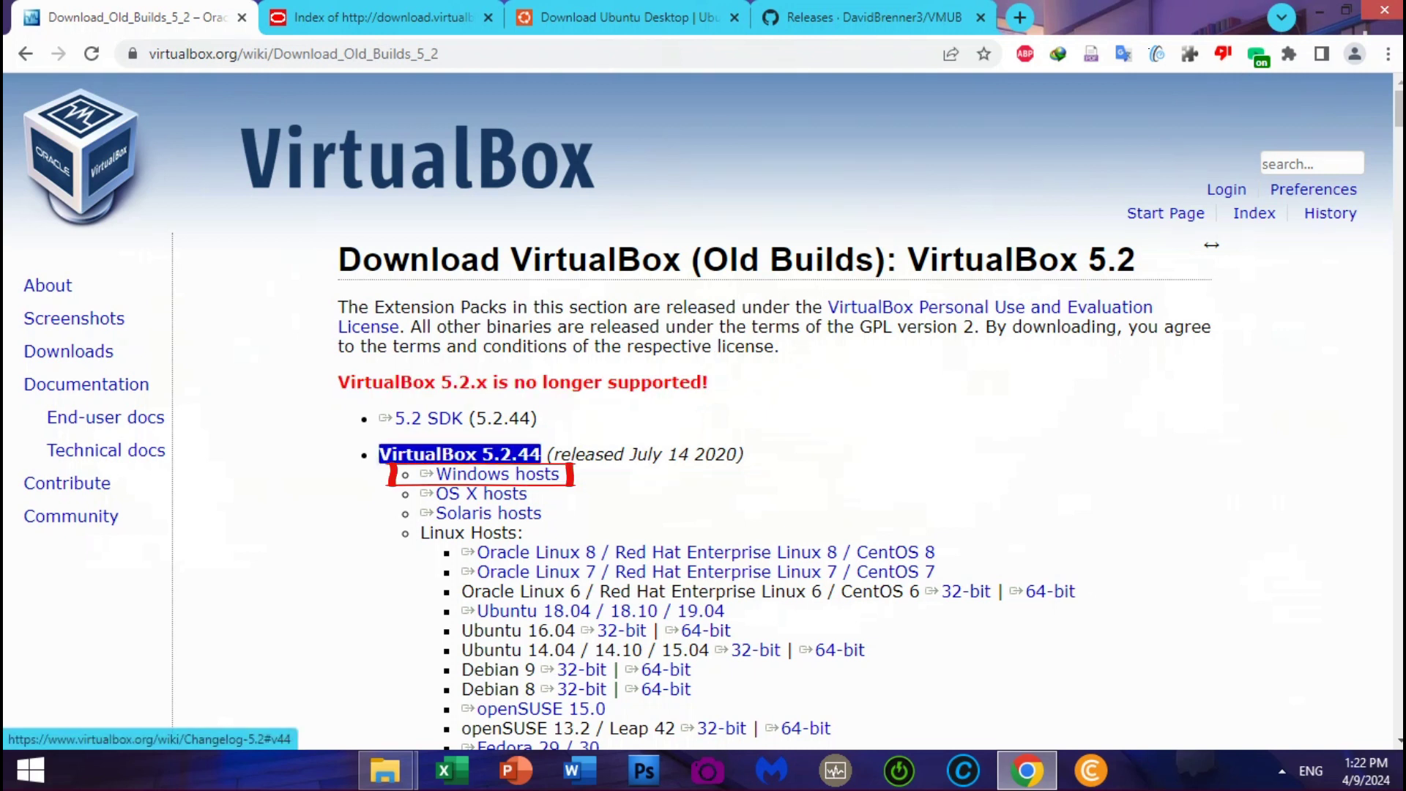
pyautogui.press('Escape')
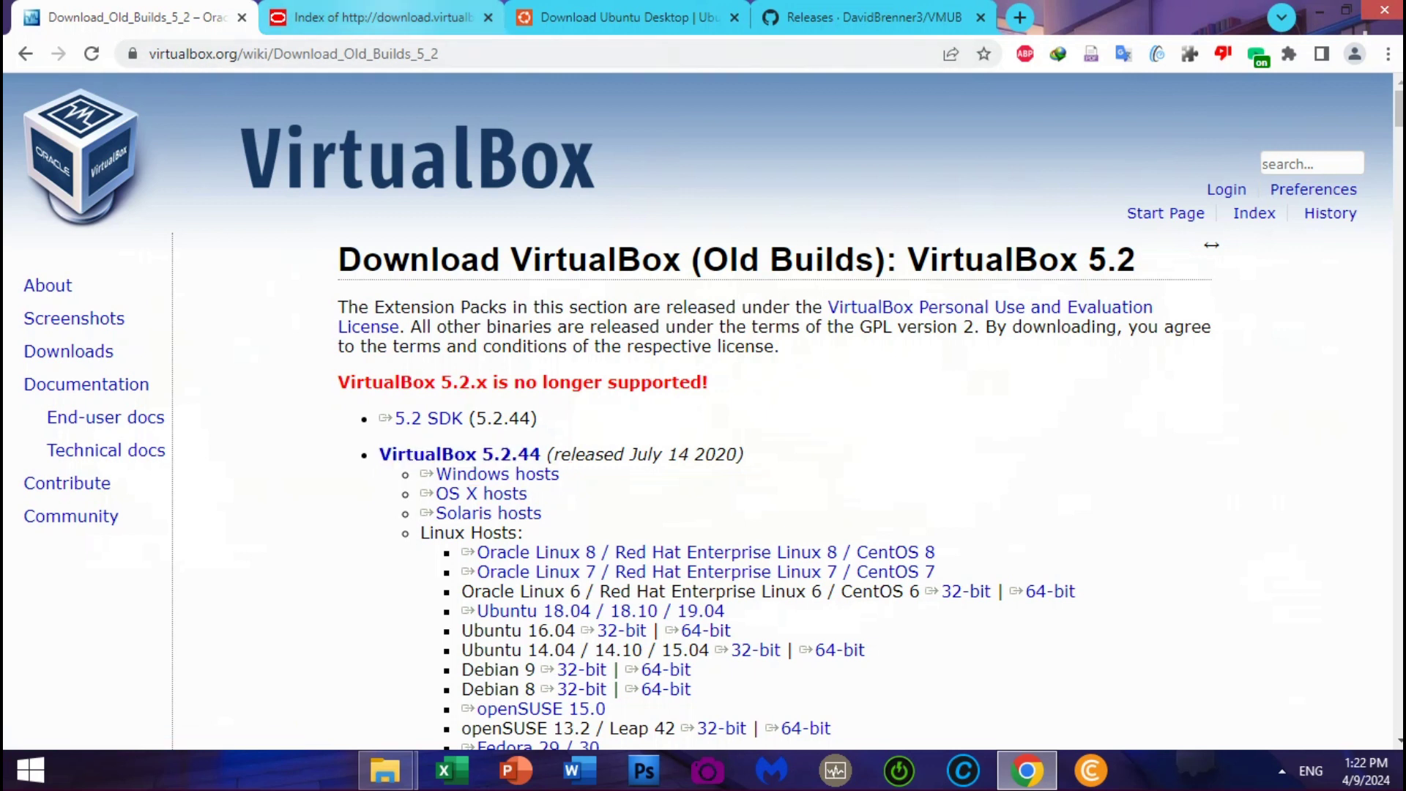
pyautogui.click(381, 17)
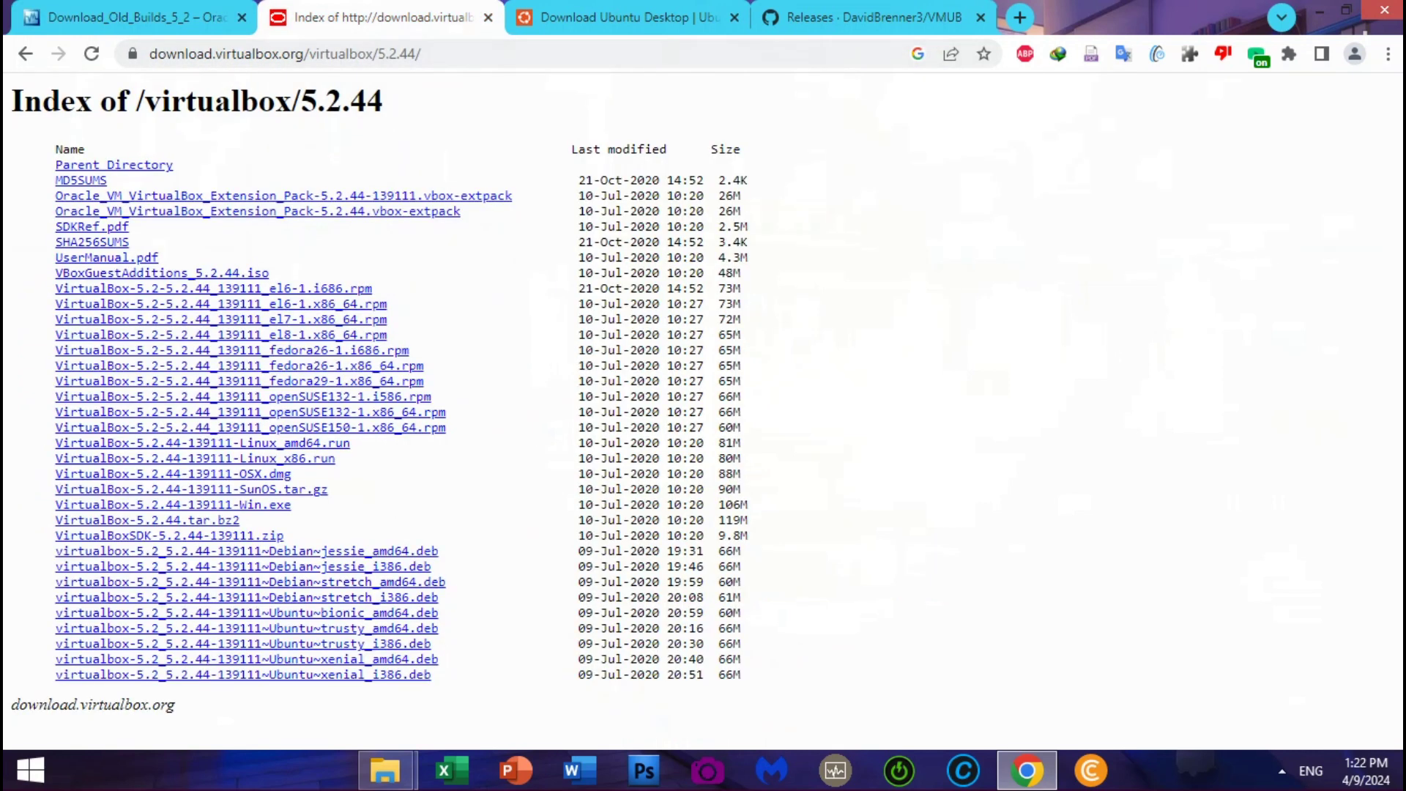
pyautogui.moveTo(48, 197); pyautogui.dragTo(524, 196)
pyautogui.click(627, 17)
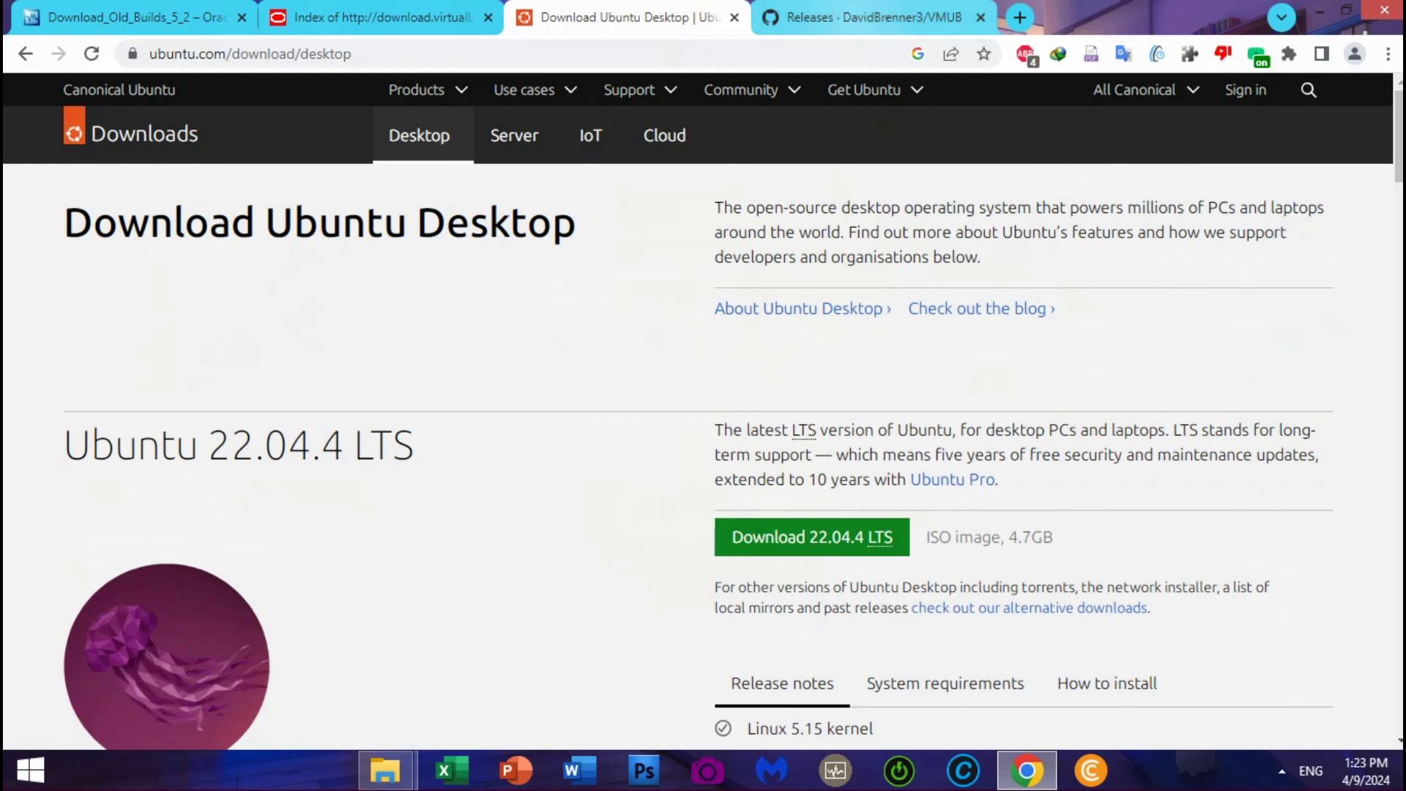
pyautogui.click(874, 18)
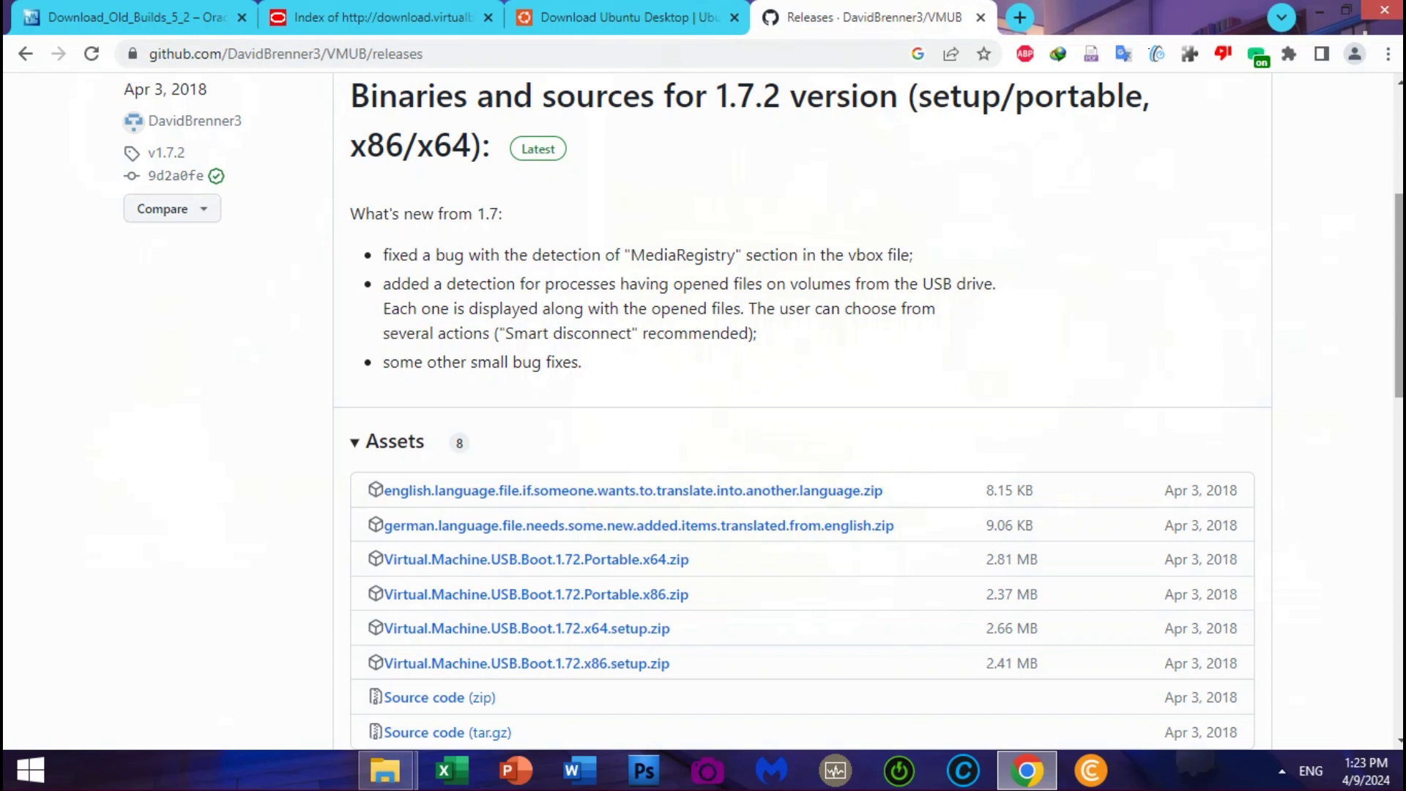
pyautogui.scroll(-1, 764, 410)
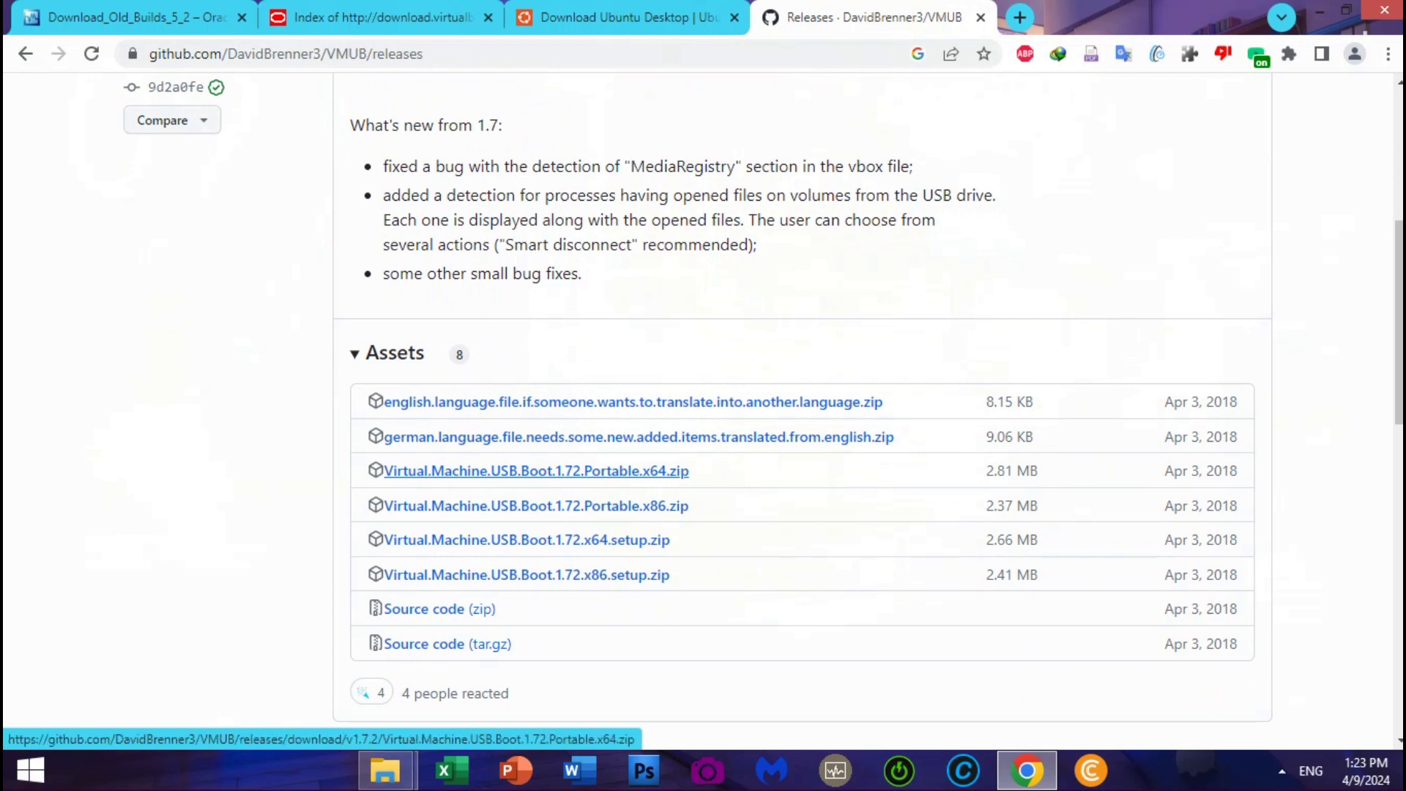
# Step: Check the computer's basic system properties, including Windows edition, memory and system type, and close the System window
pyautogui.press('super')
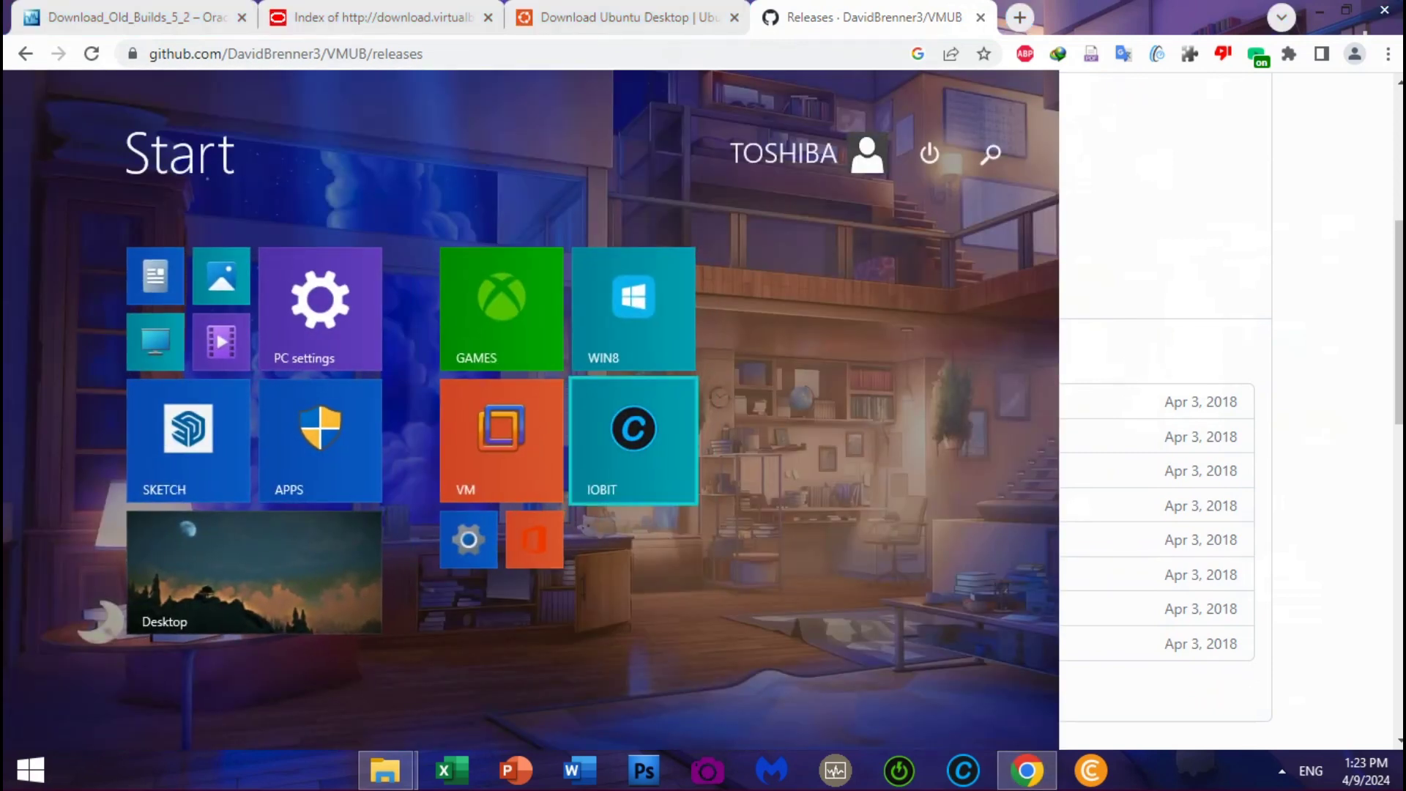
pyautogui.rightClick(181, 364)
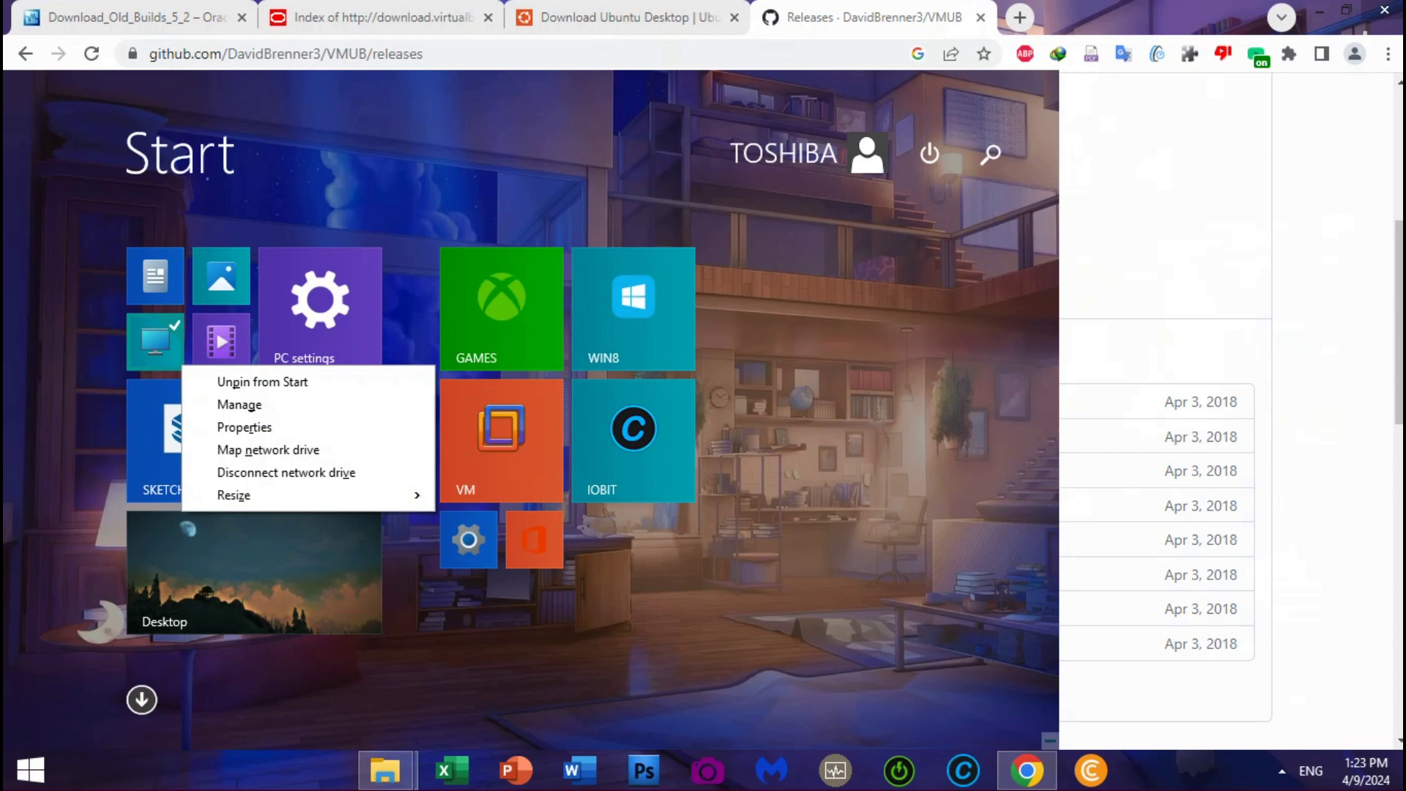
pyautogui.press('Down')
pyautogui.press('Down')
pyautogui.press('Down')
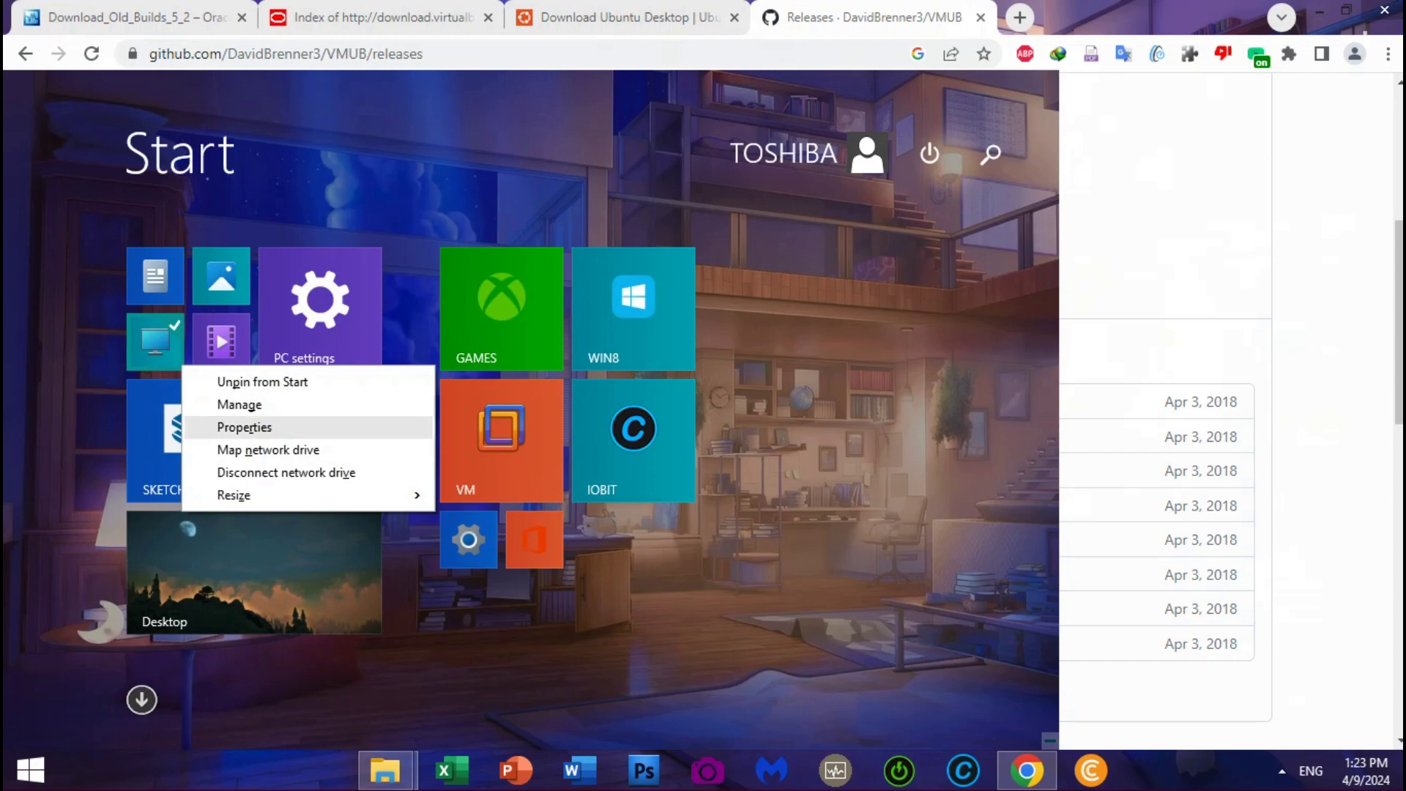
pyautogui.press('Return')
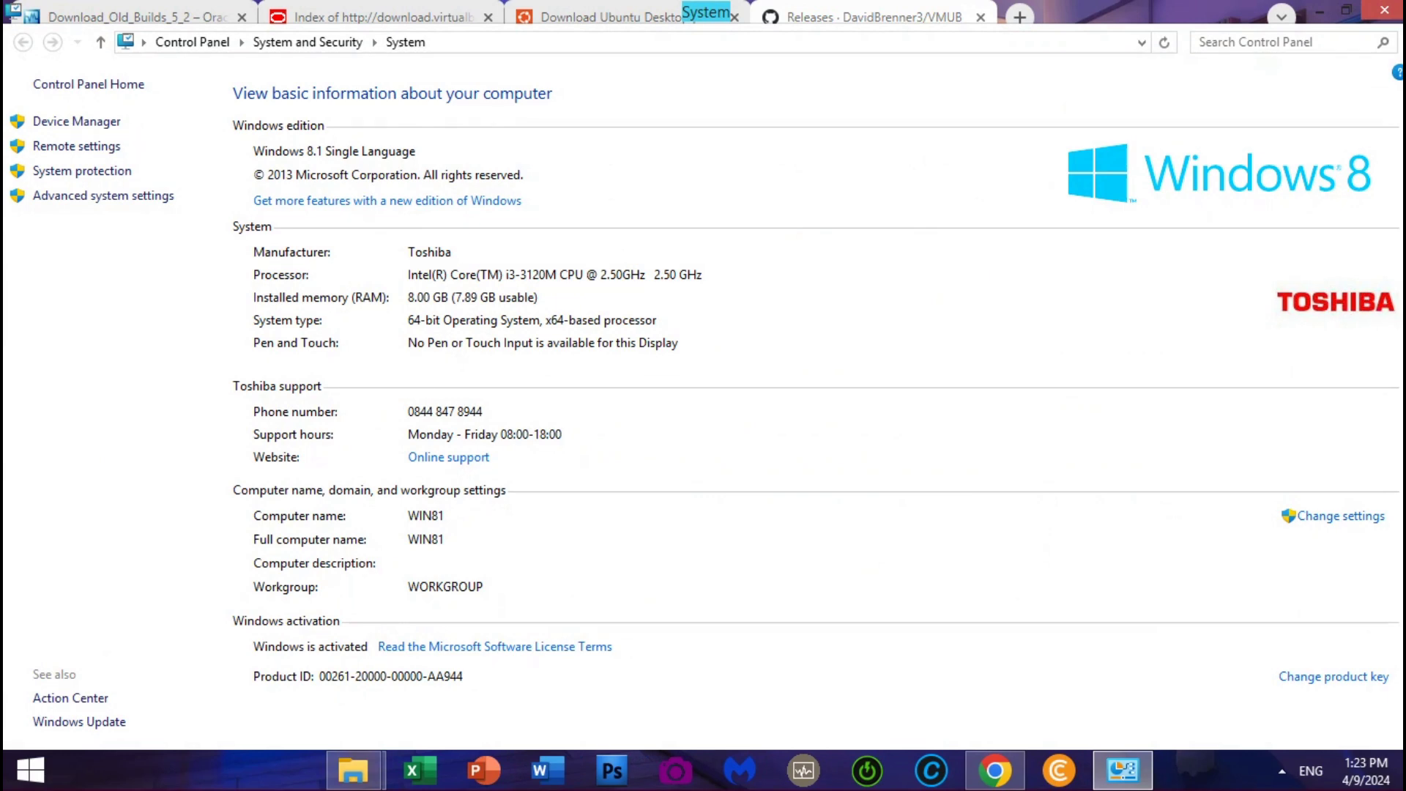
pyautogui.click(1384, 11)
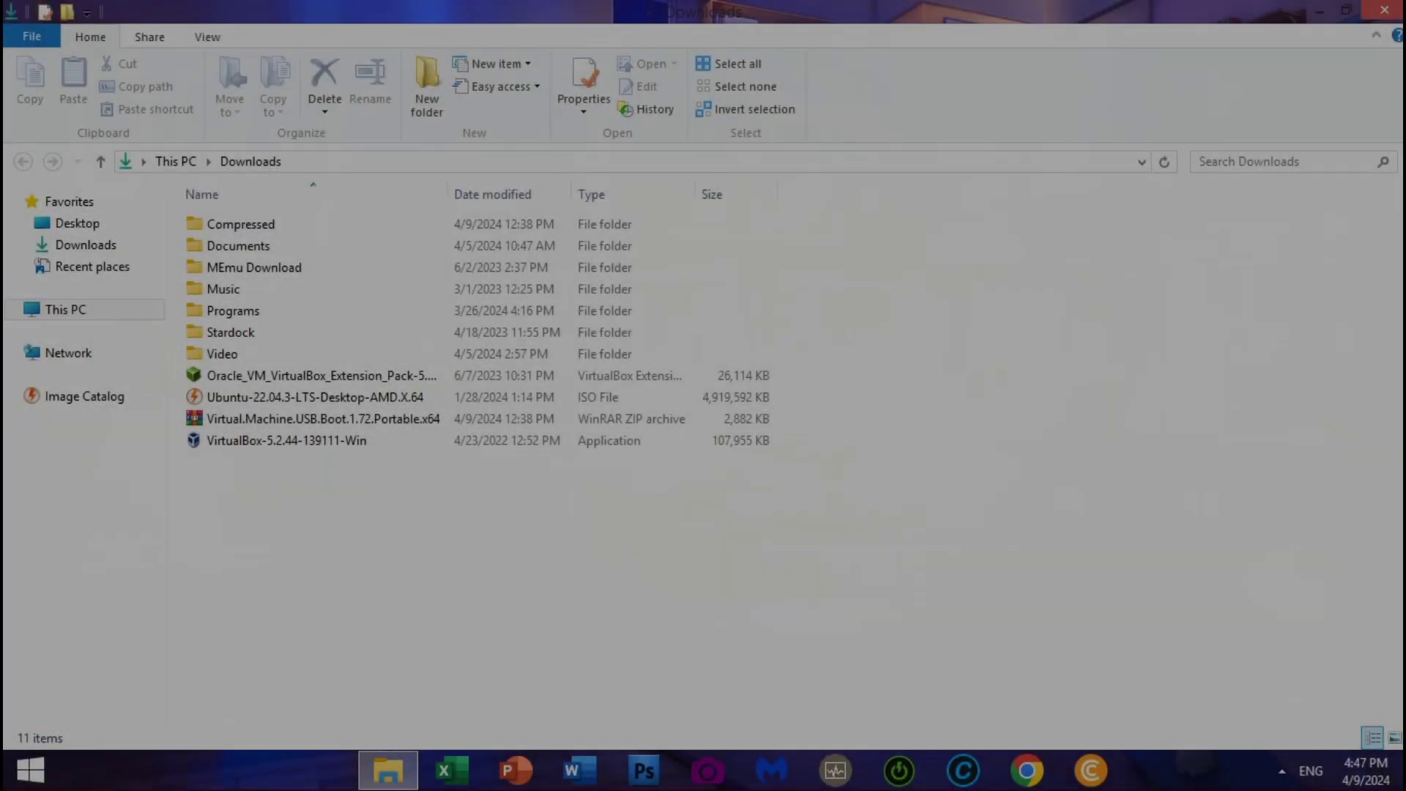
# Step: Run the VirtualBox-5.2.44-139111-Win installer from Downloads as administrator and minimize the folder window
pyautogui.click(285, 440)
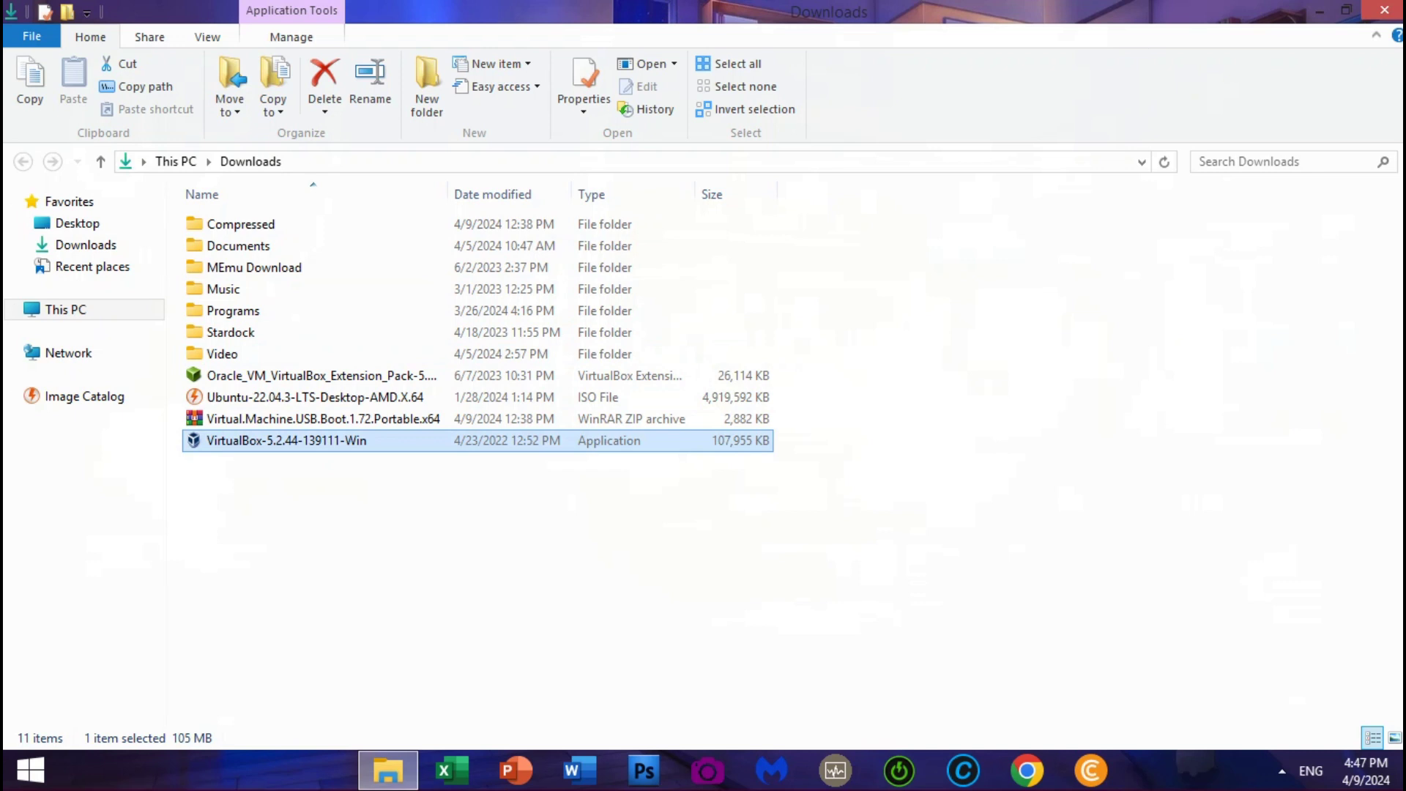
pyautogui.rightClick(238, 441)
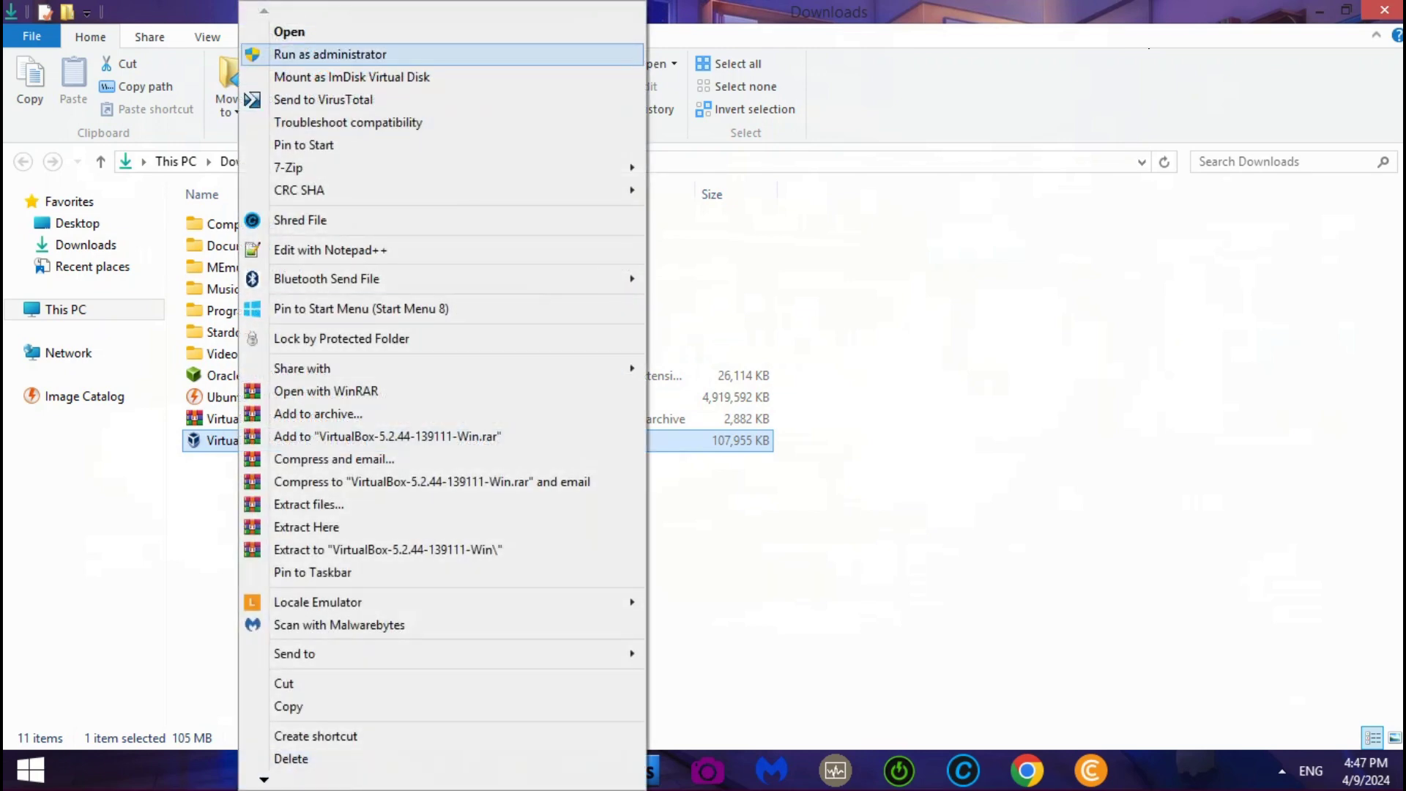
pyautogui.click(330, 55)
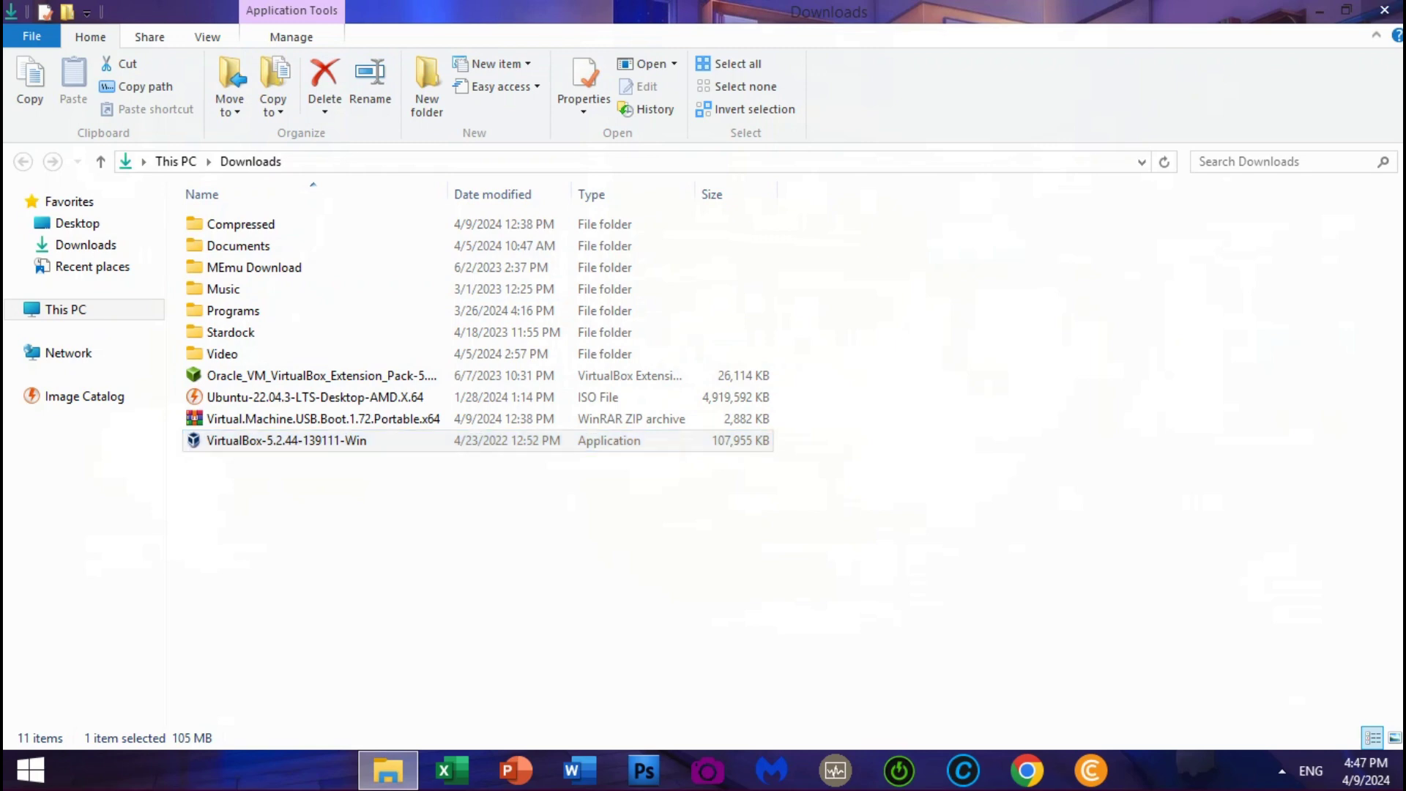
pyautogui.click(1320, 10)
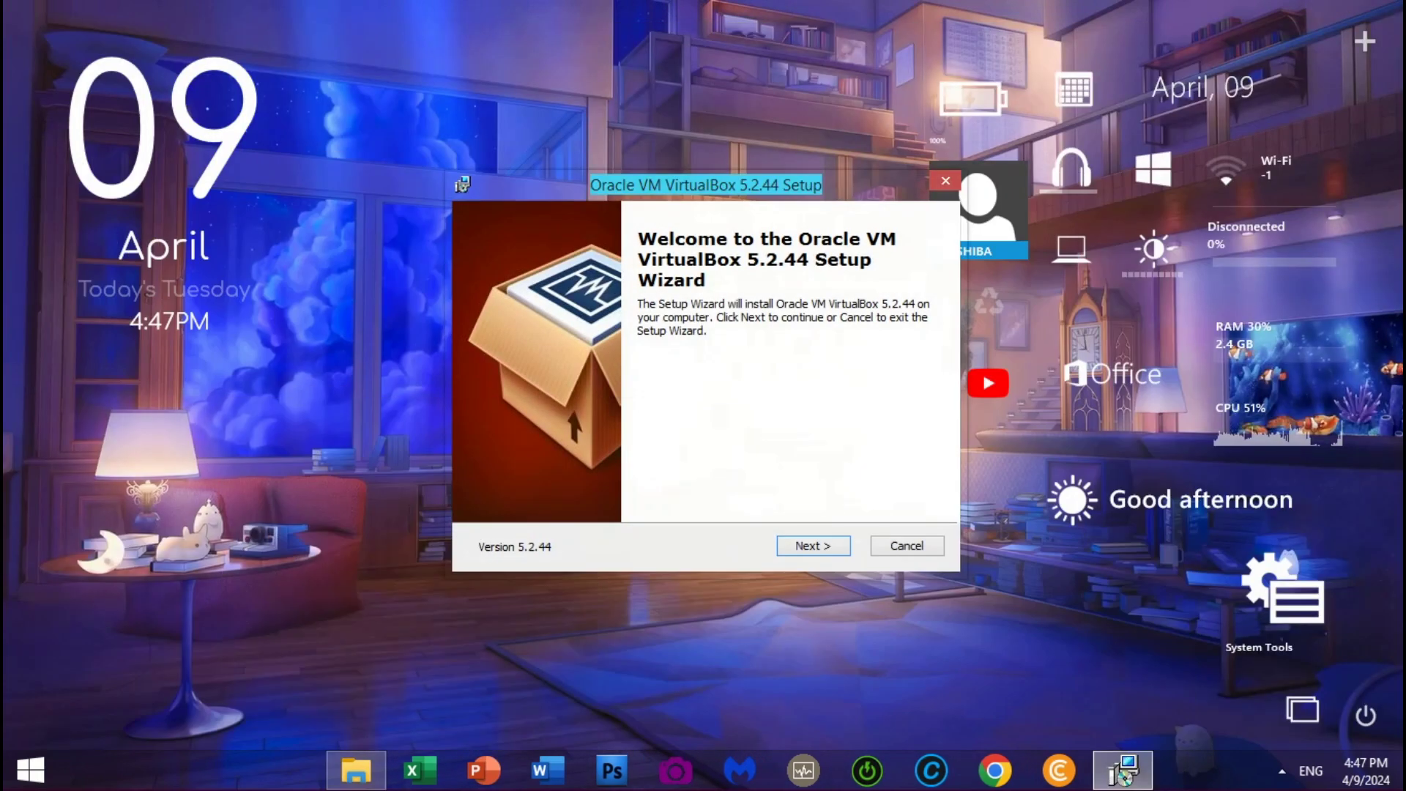
# Step: Install VirtualBox 5.2.44 with the default features, location and shortcuts, accepting the network reset, and finish by starting the program
pyautogui.press('Return')
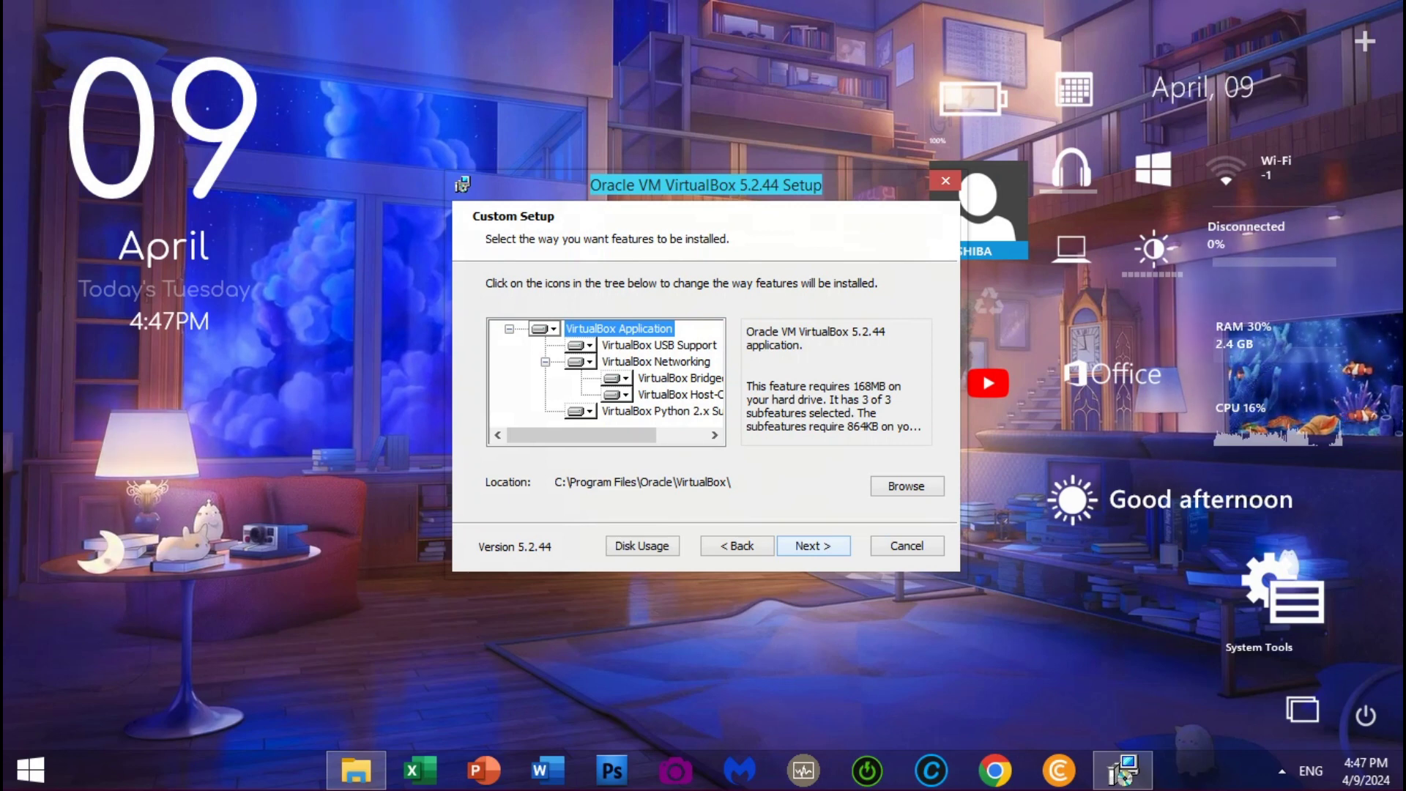
pyautogui.press('Return')
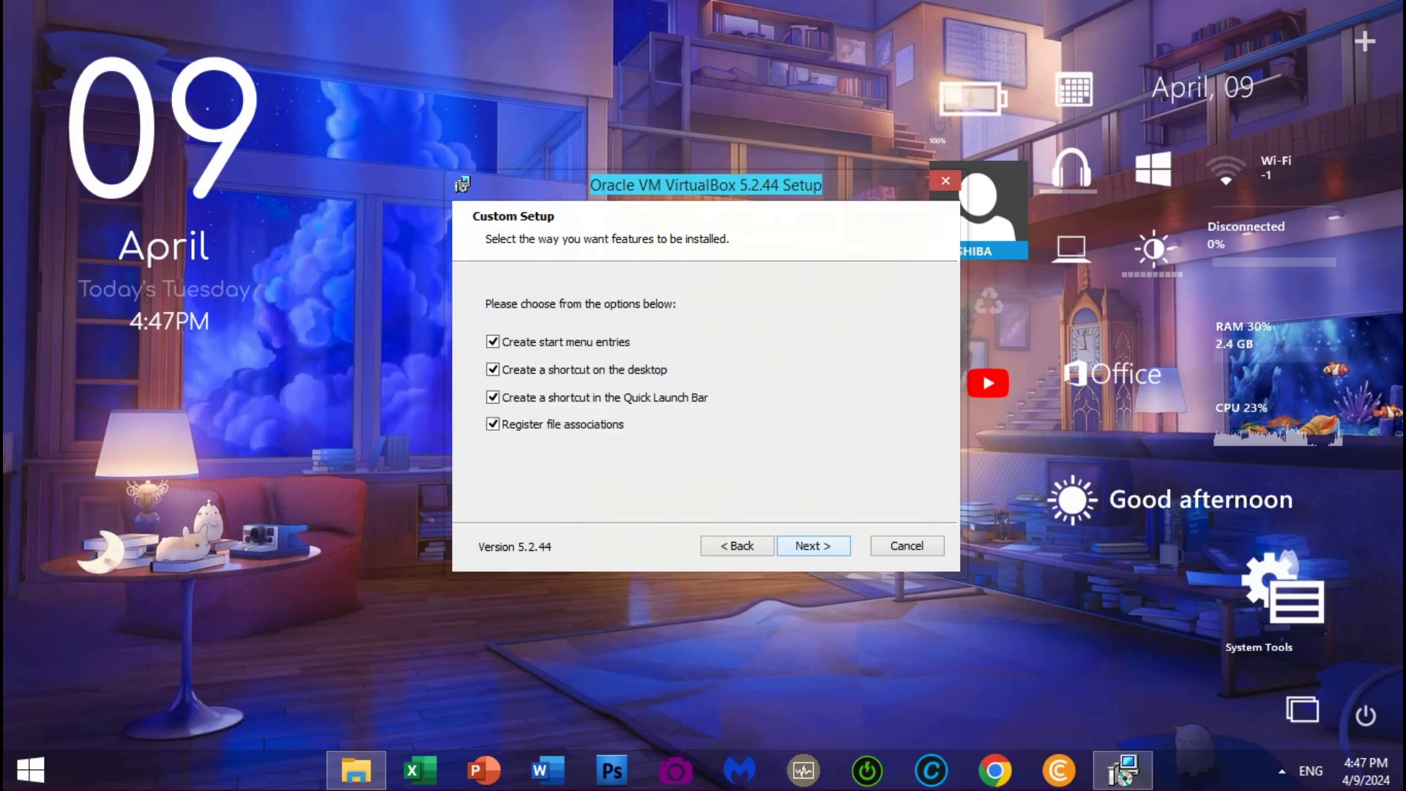
pyautogui.press('Return')
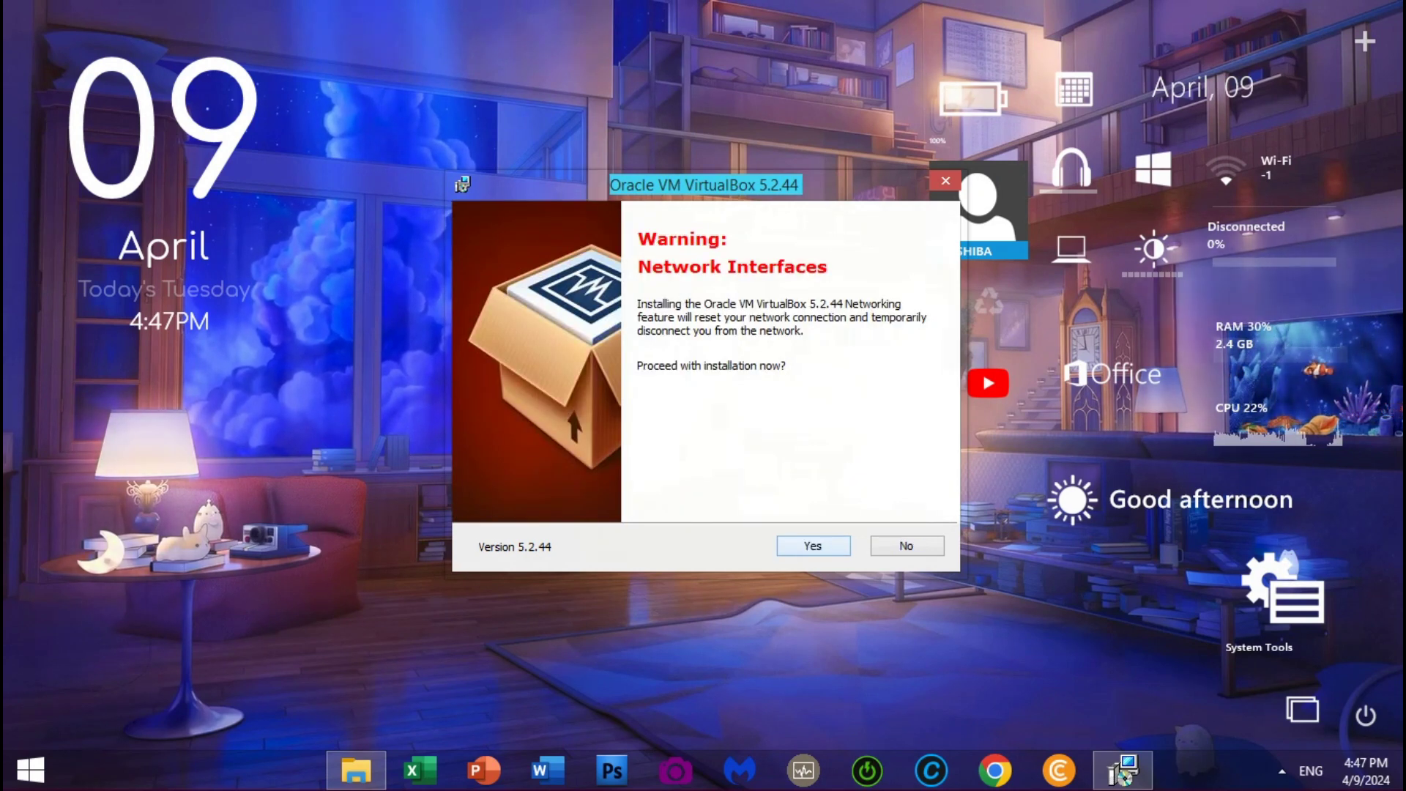
pyautogui.press('Return')
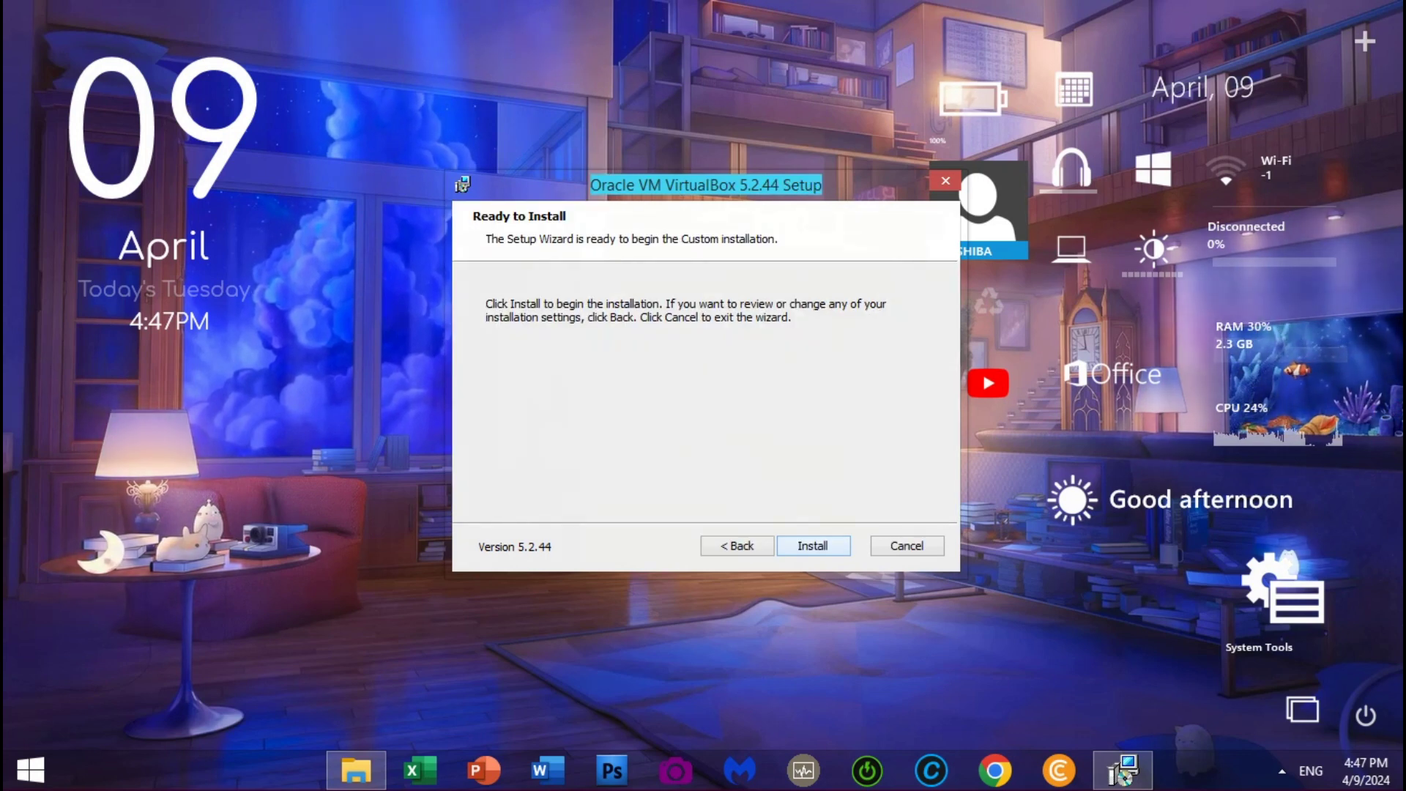
pyautogui.press('Return')
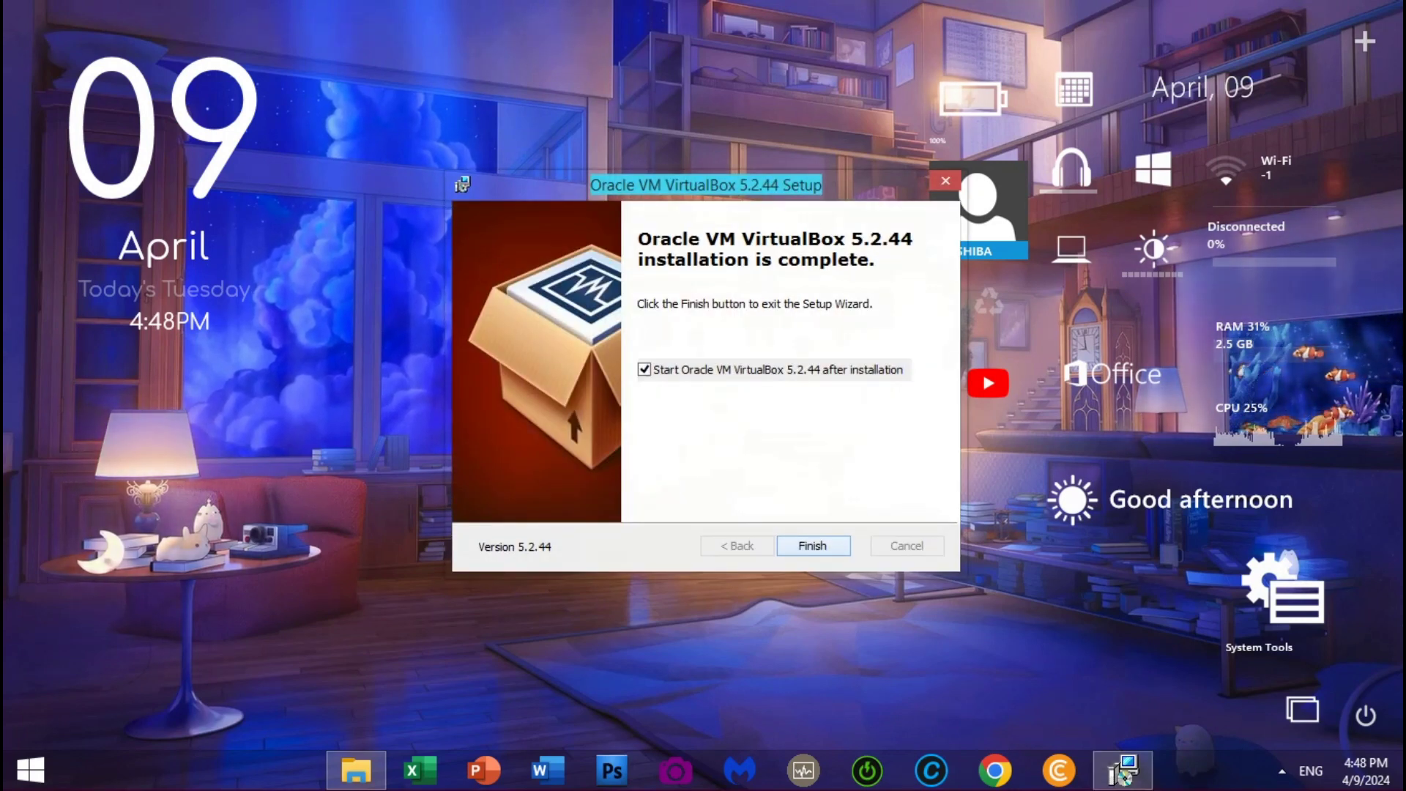
pyautogui.press('Return')
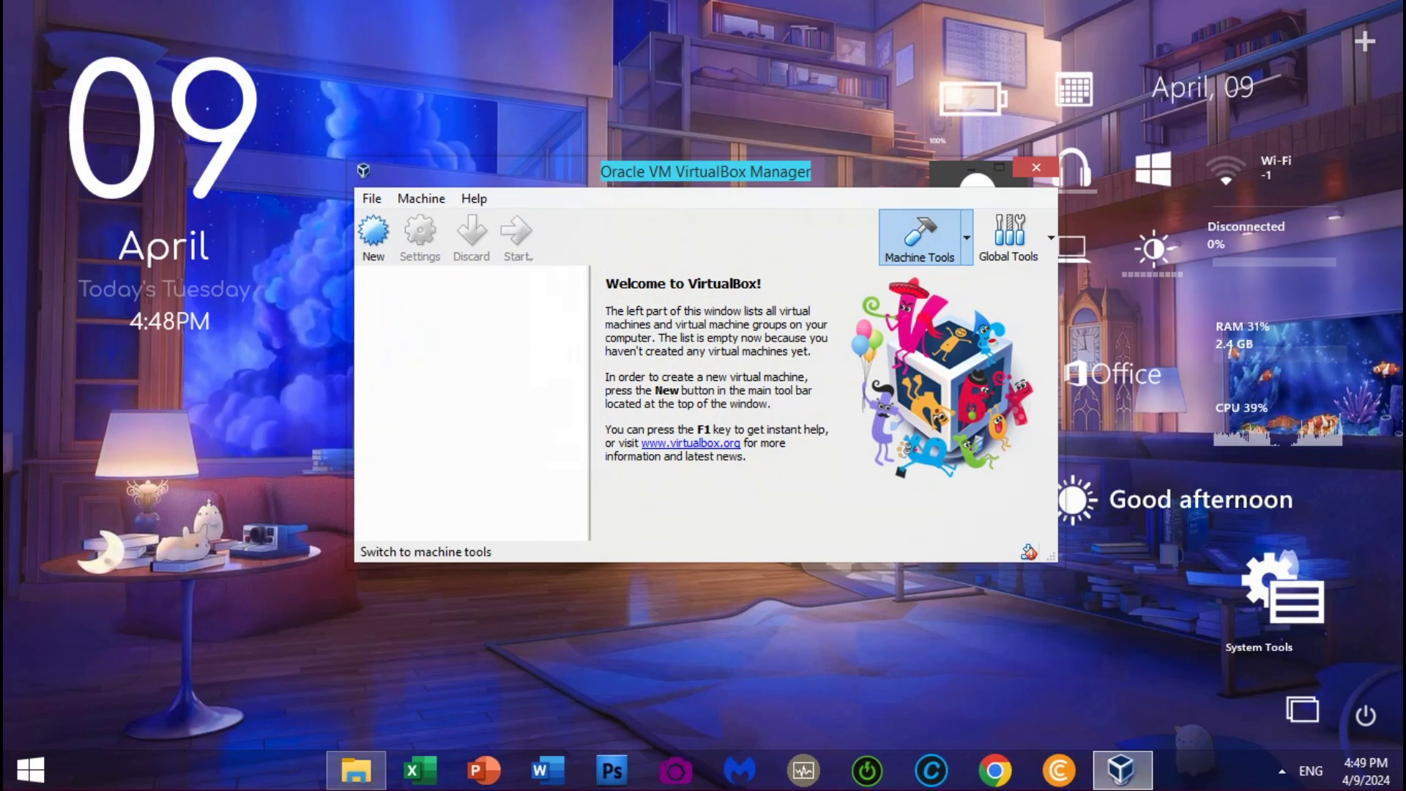
# Step: Maximize VirtualBox Manager and add Oracle_VM_VirtualBox_Extension_Pack-5.2.44 from Downloads as an extension package in the preferences
pyautogui.click(999, 168)
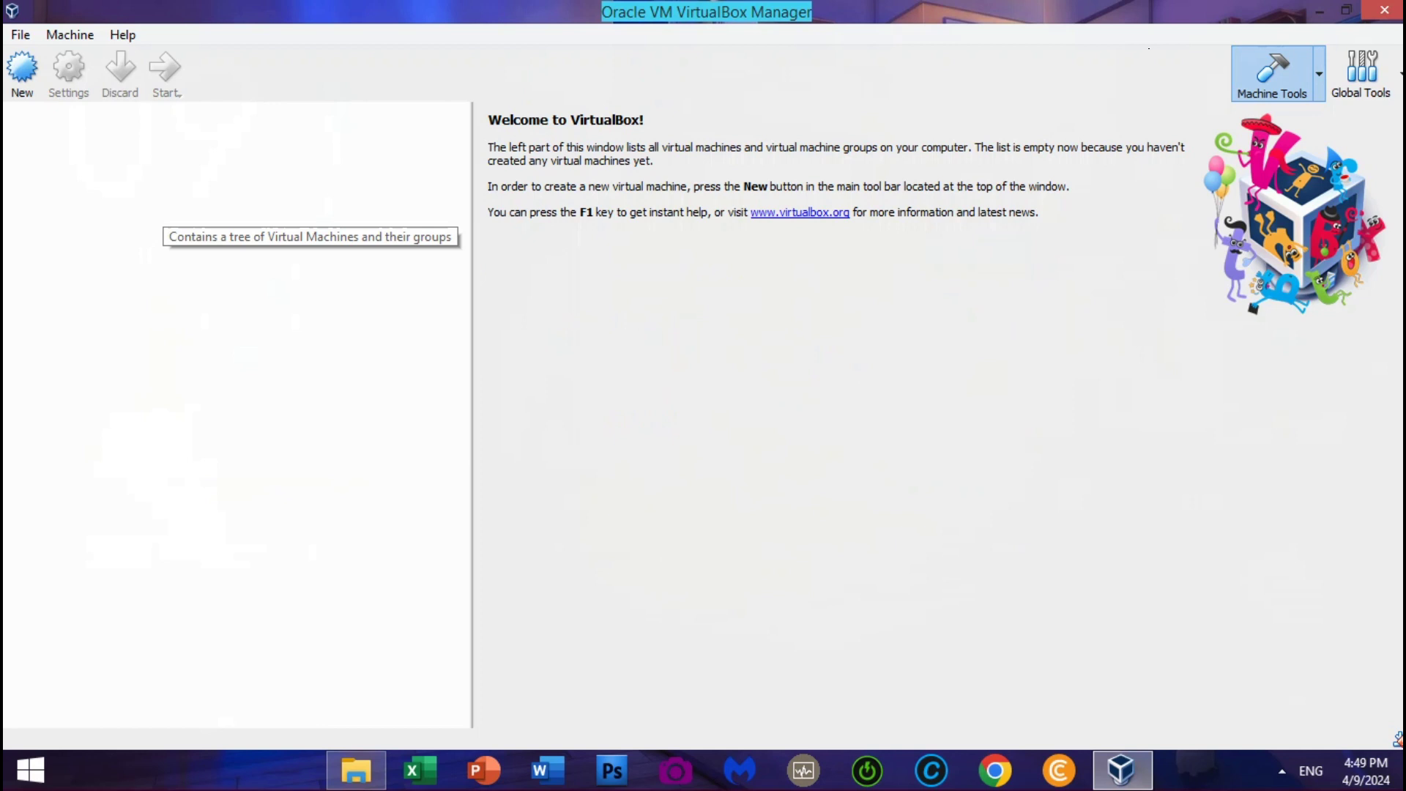
pyautogui.click(21, 35)
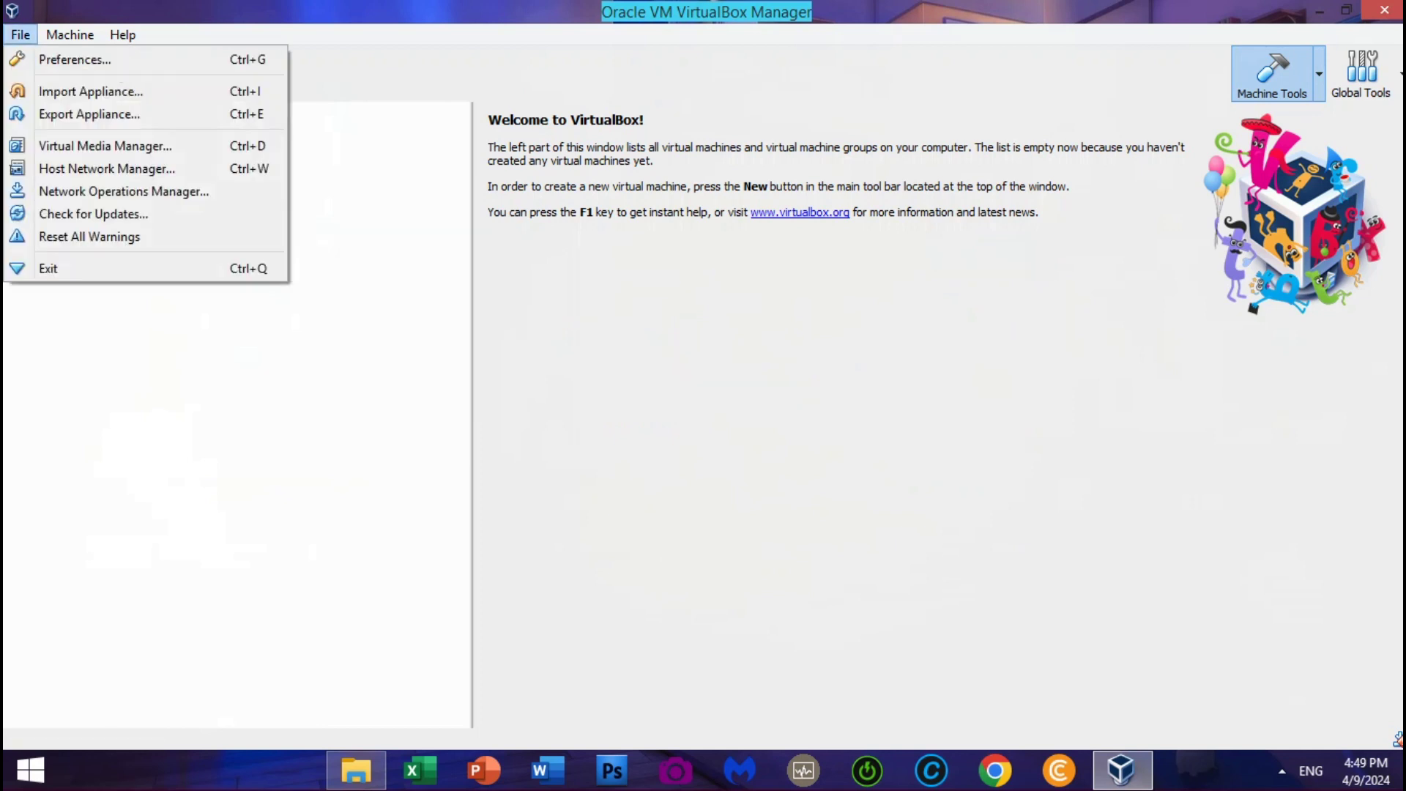
pyautogui.click(73, 60)
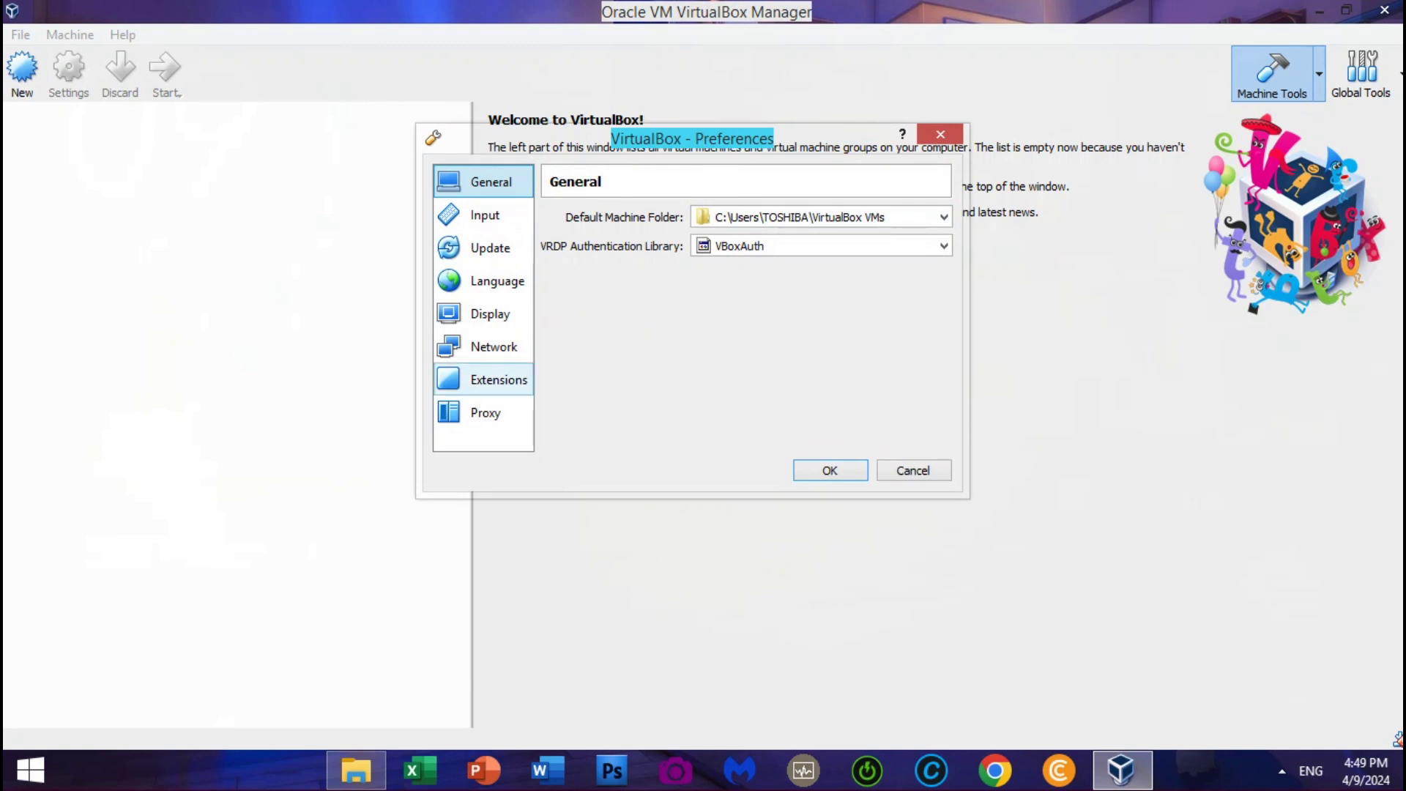
pyautogui.click(485, 379)
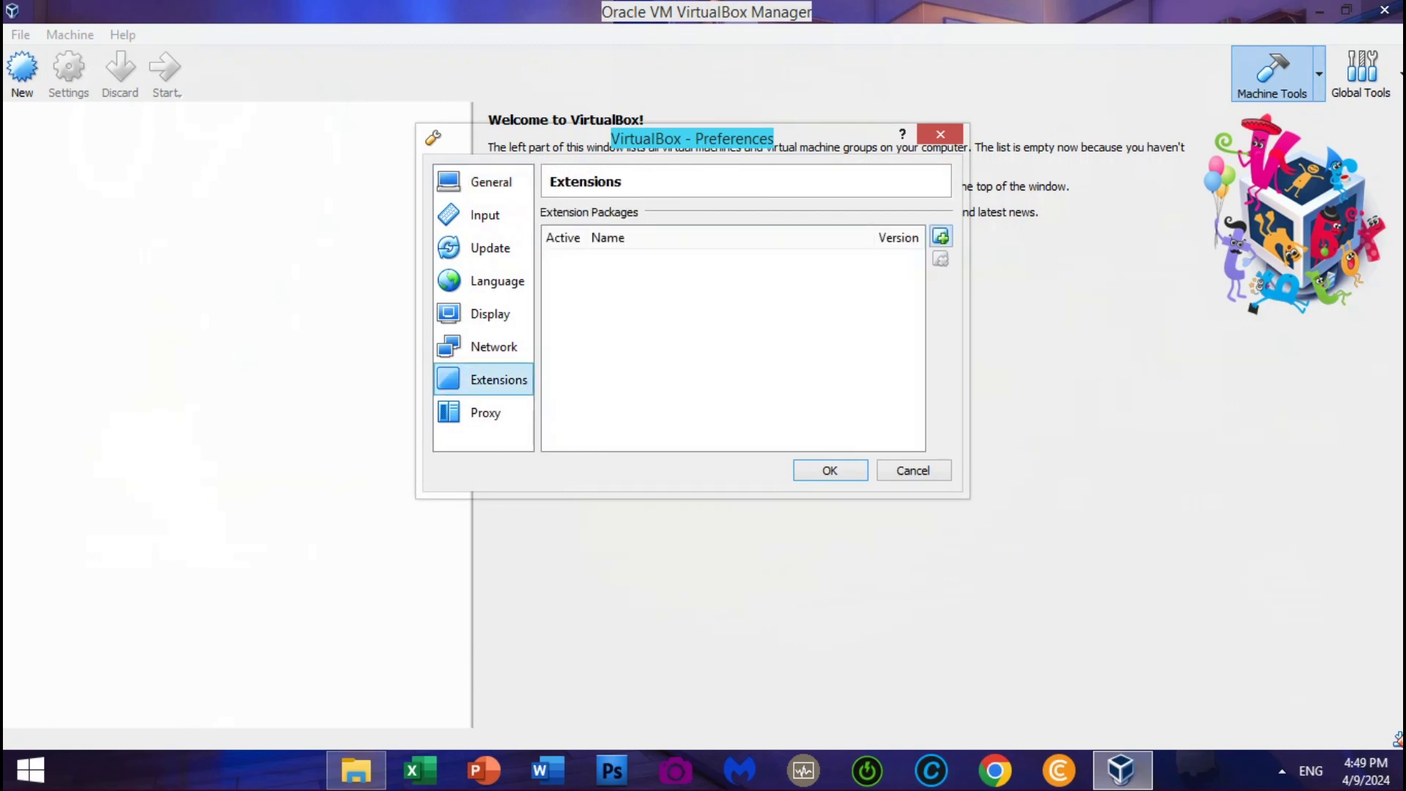
pyautogui.click(941, 236)
pyautogui.click(750, 451)
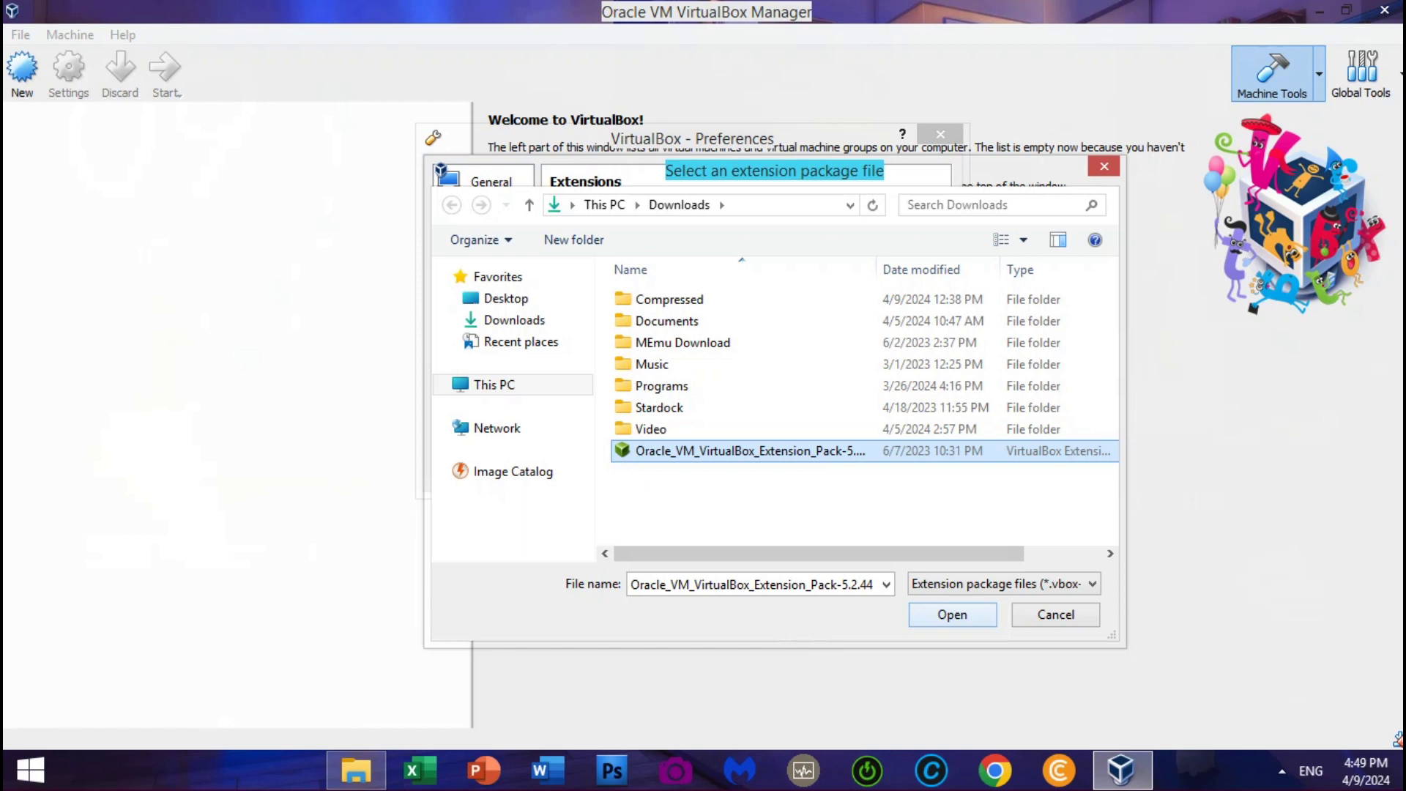
pyautogui.click(952, 614)
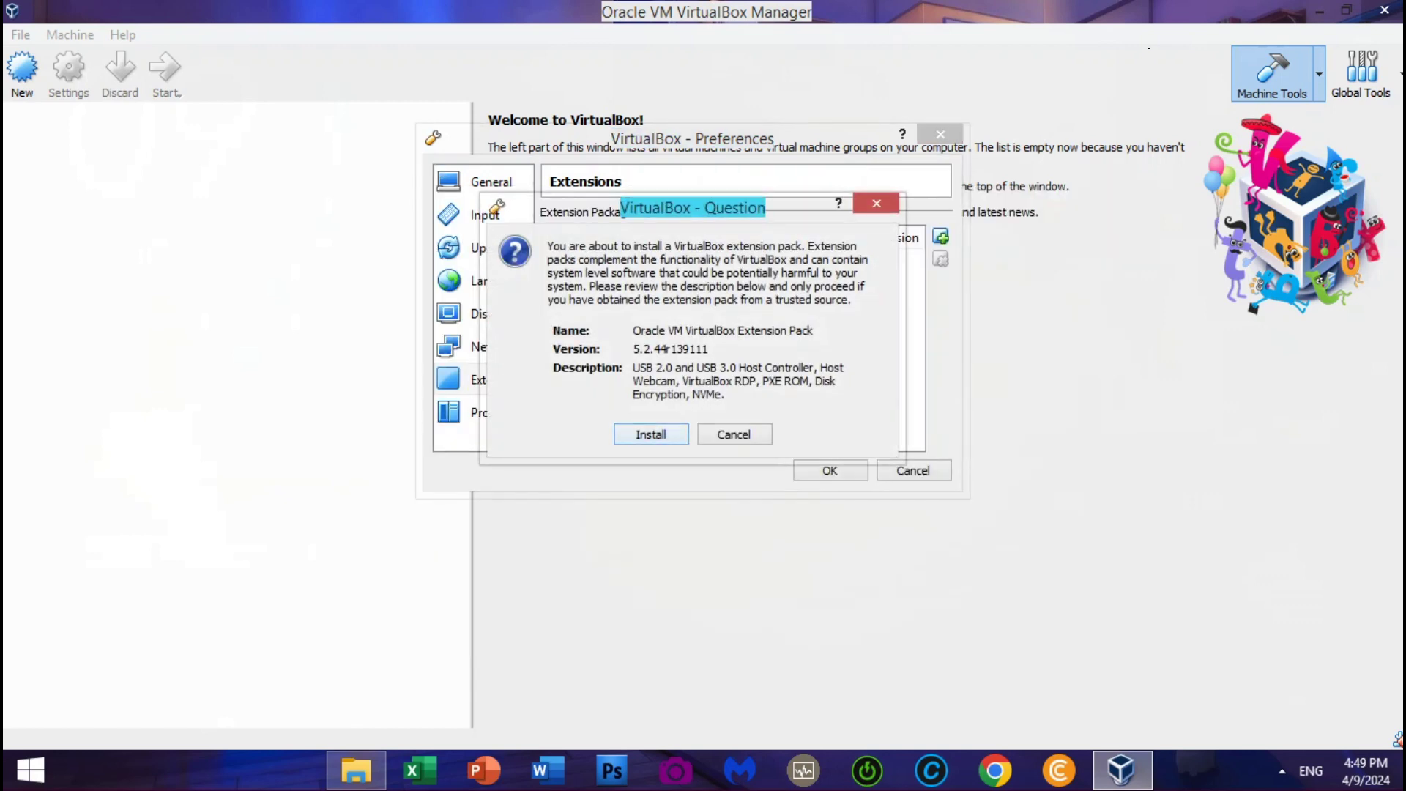
# Step: Install the VirtualBox Extension Pack, agree to its full license, and close the preferences with the change kept
pyautogui.click(651, 435)
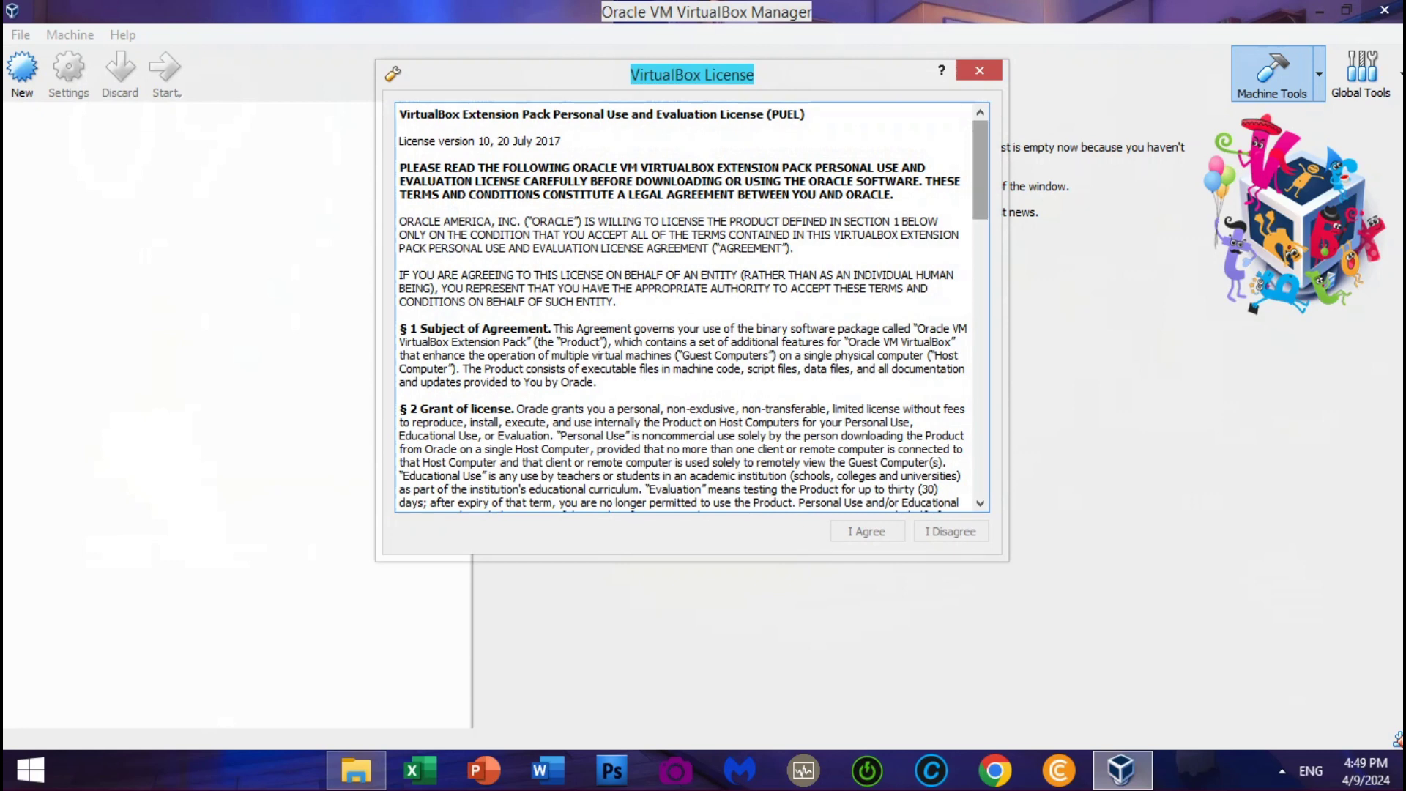
pyautogui.moveTo(981, 170); pyautogui.dragTo(981, 227)
pyautogui.scroll(-15, 692, 308)
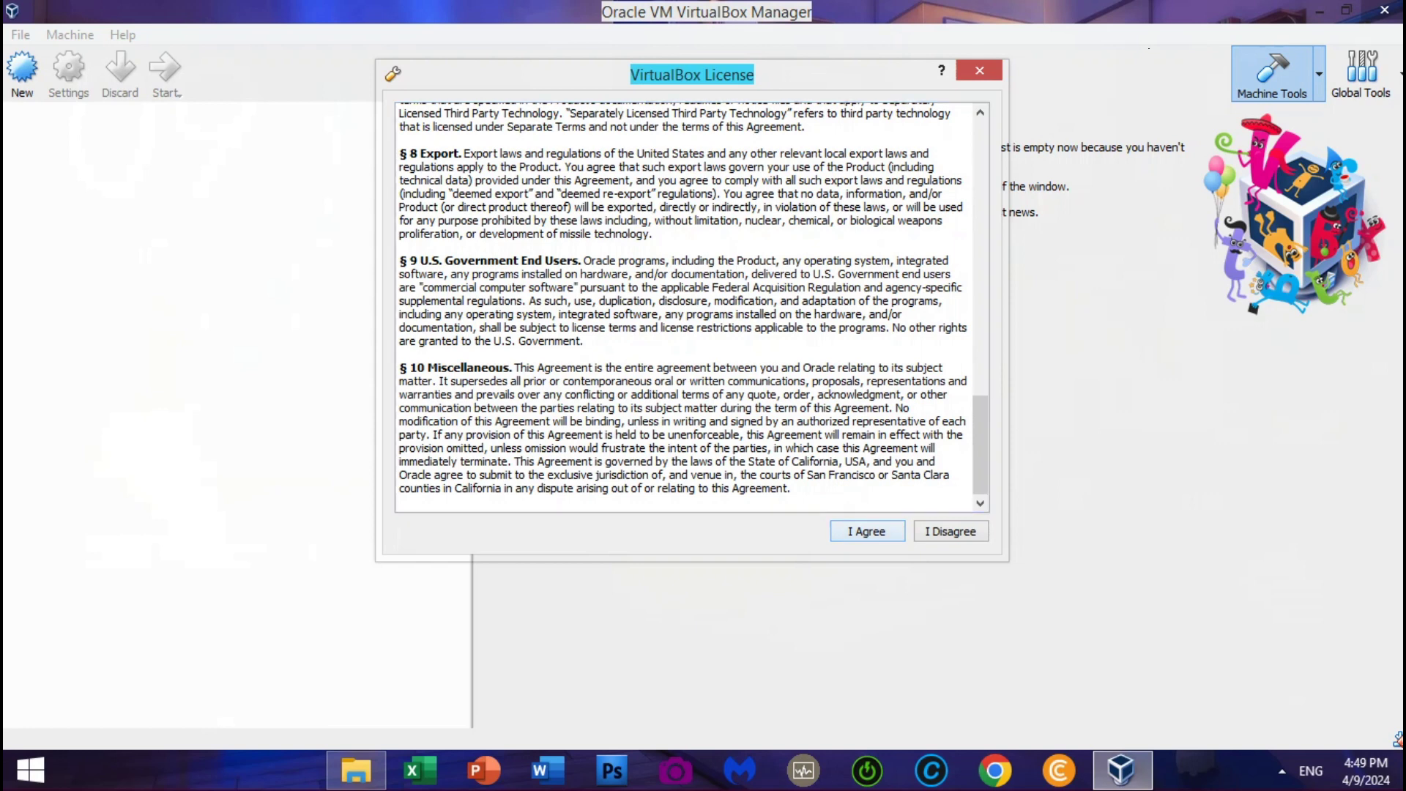
pyautogui.press('Return')
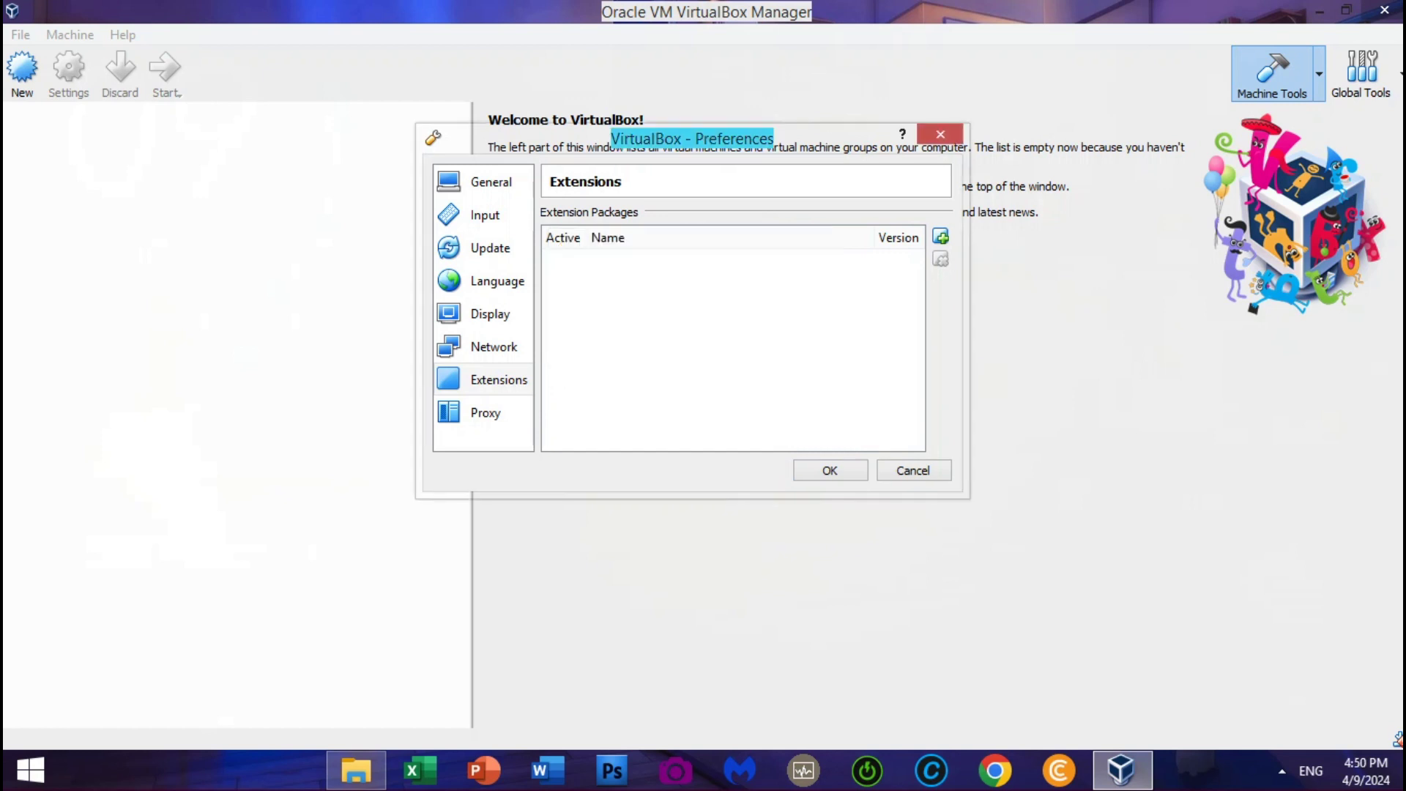
pyautogui.press('Return')
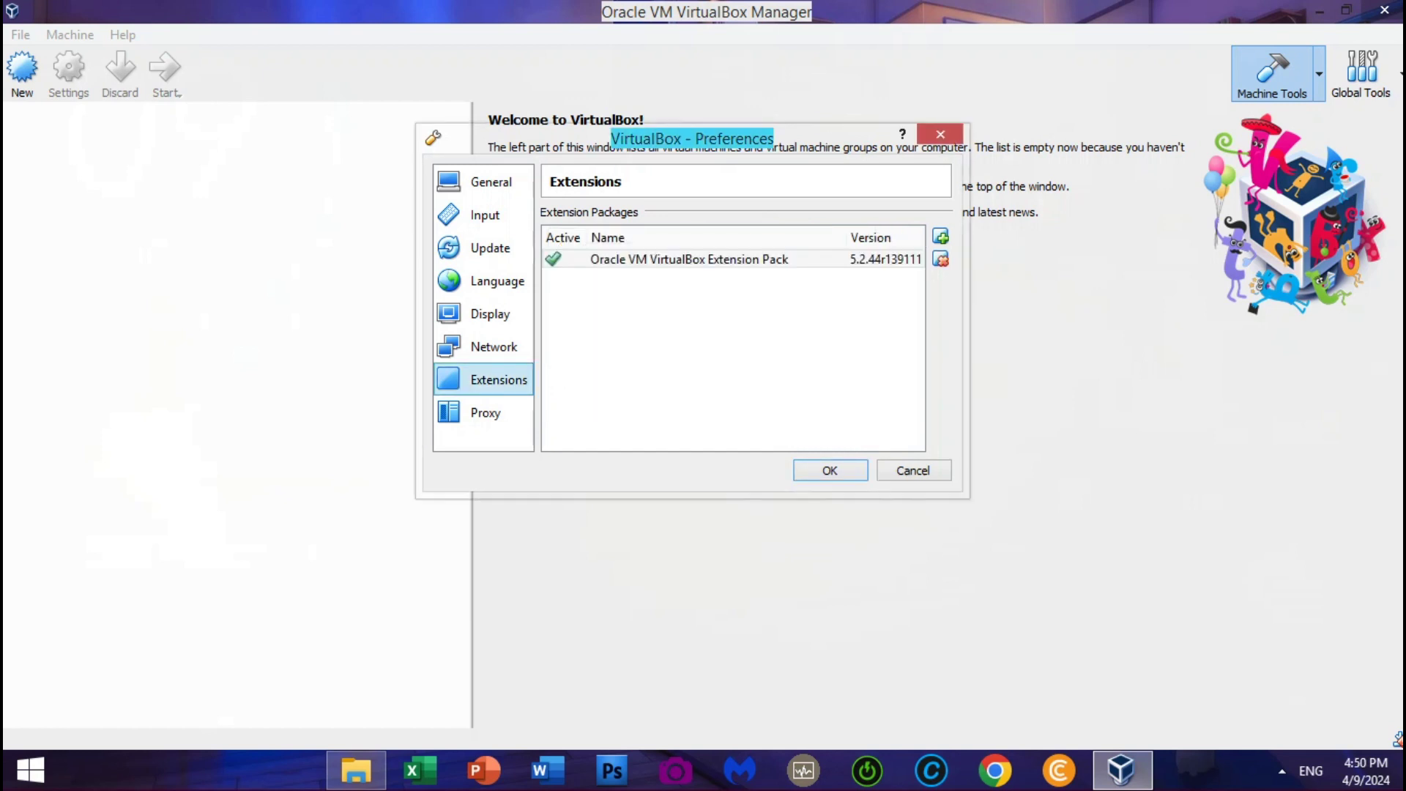
pyautogui.press('Return')
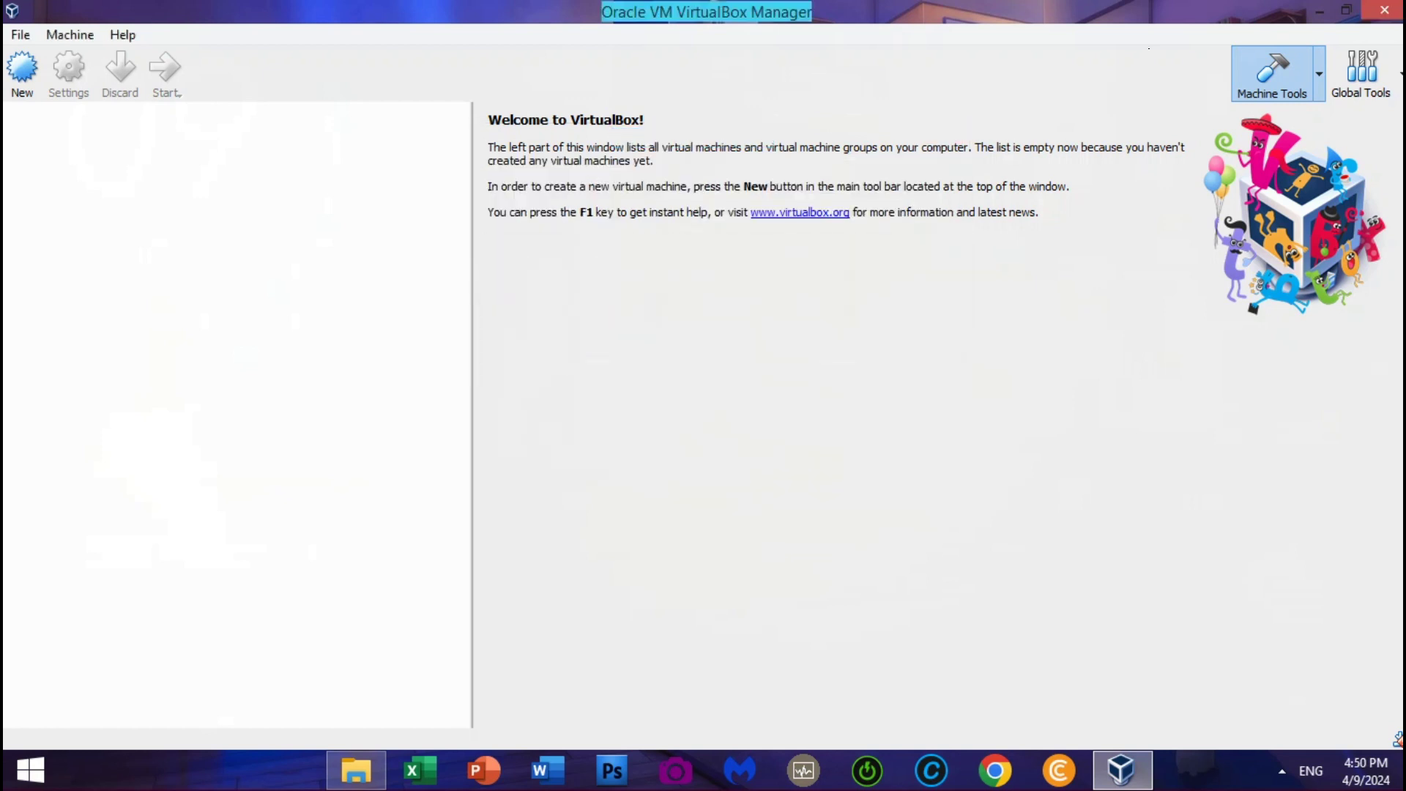
# Step: Start a new virtual machine in Expert Mode and name it Ubuntu-22.04.3-LTS-Desktop-AMD.X.64
pyautogui.click(23, 86)
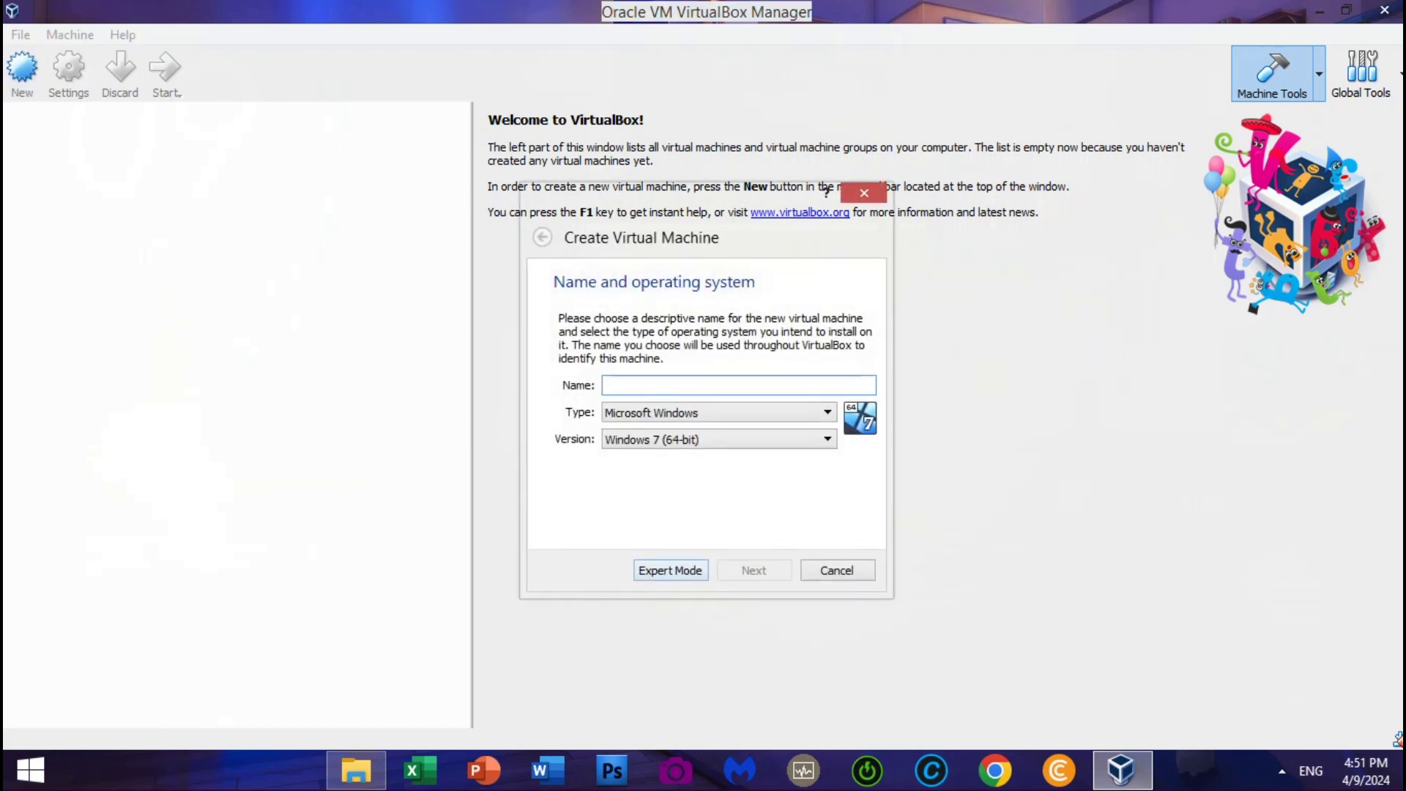
pyautogui.click(667, 571)
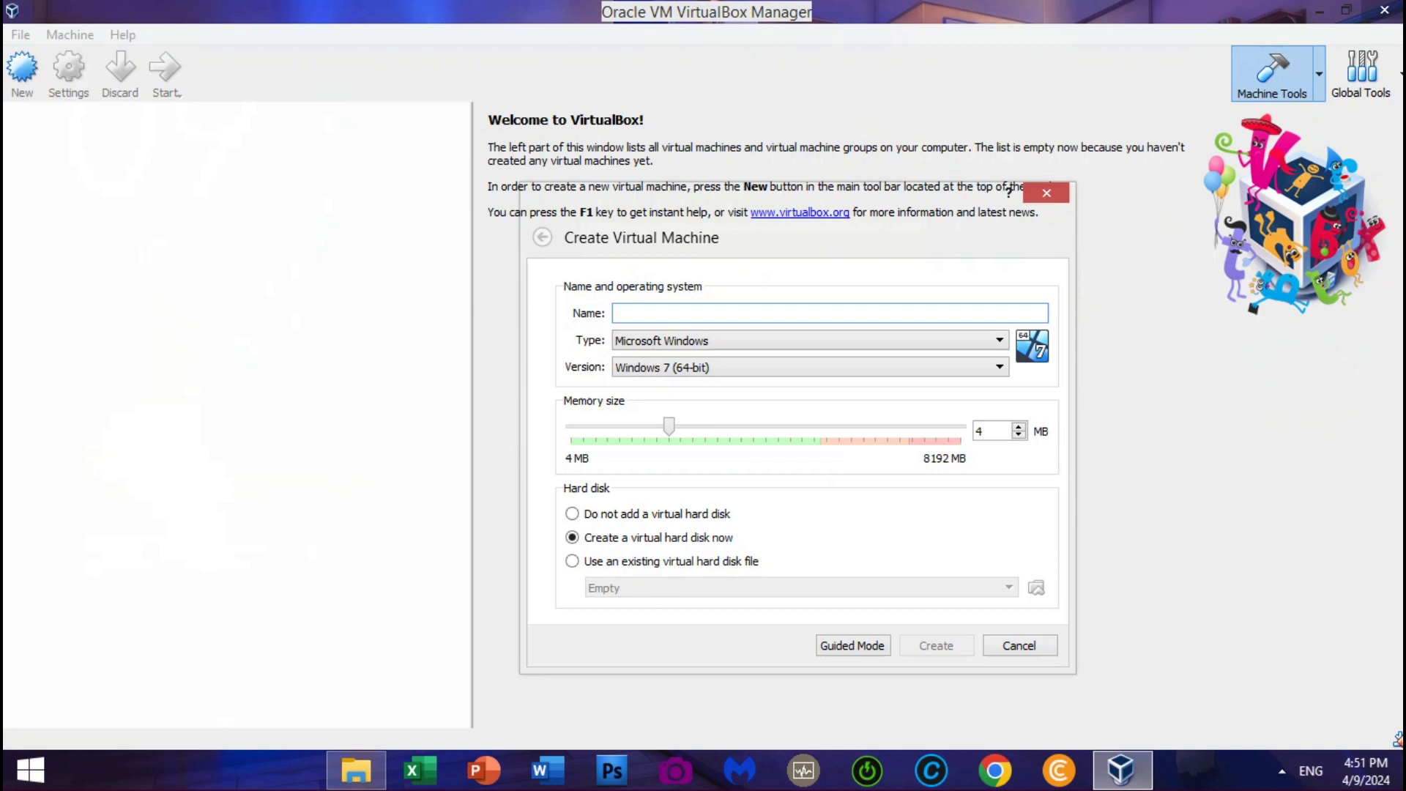
pyautogui.write('Ubuntu-22.04.3-LTS-Desktop-AMD.X.64')
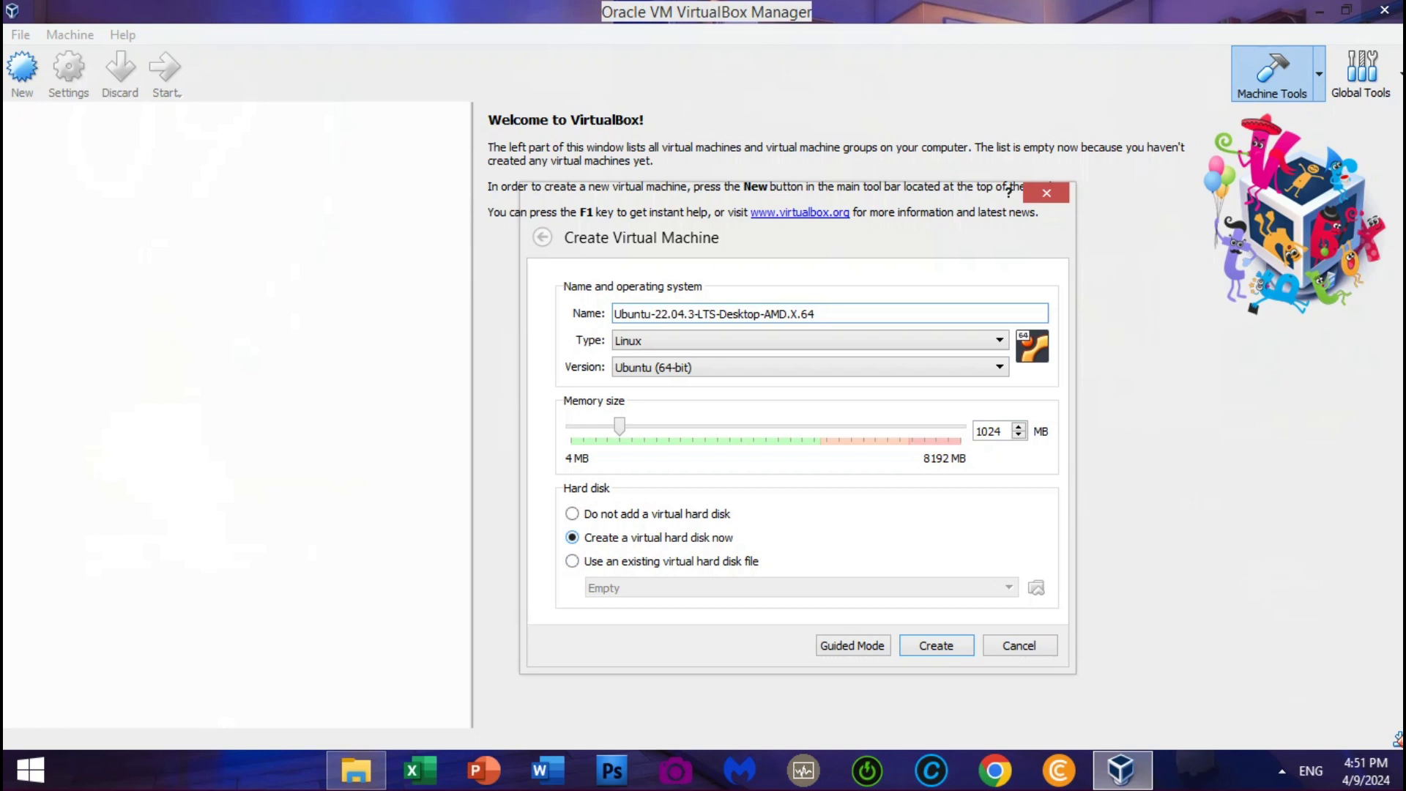
# Step: Set the virtual machine's memory to 3142 MB and create it with a new 10.00 GB dynamically allocated VDI disk
pyautogui.moveTo(620, 426)
pyautogui.mouseDown()
pyautogui.moveTo(762, 426)
pyautogui.moveTo(720, 425)
pyautogui.mouseUp()
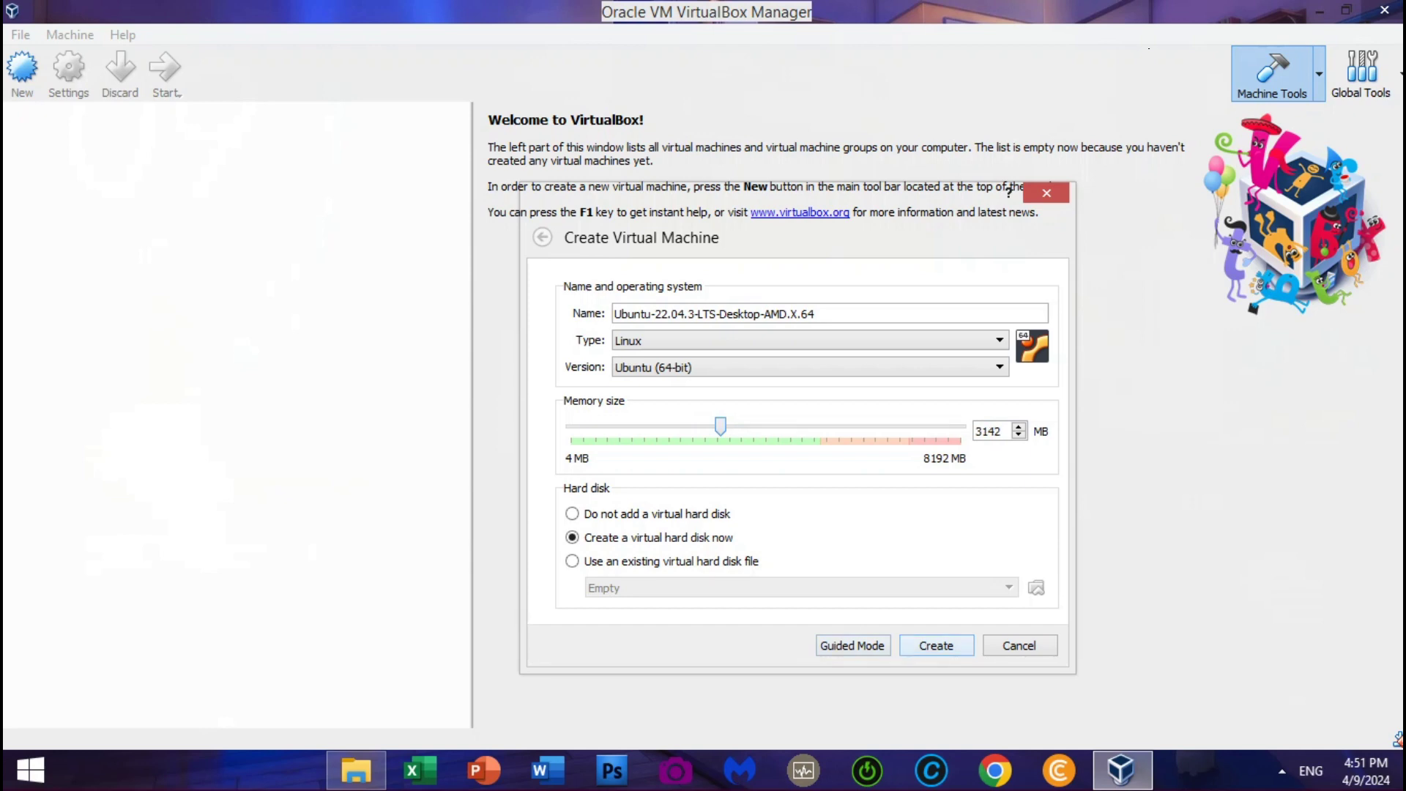
pyautogui.press('Return')
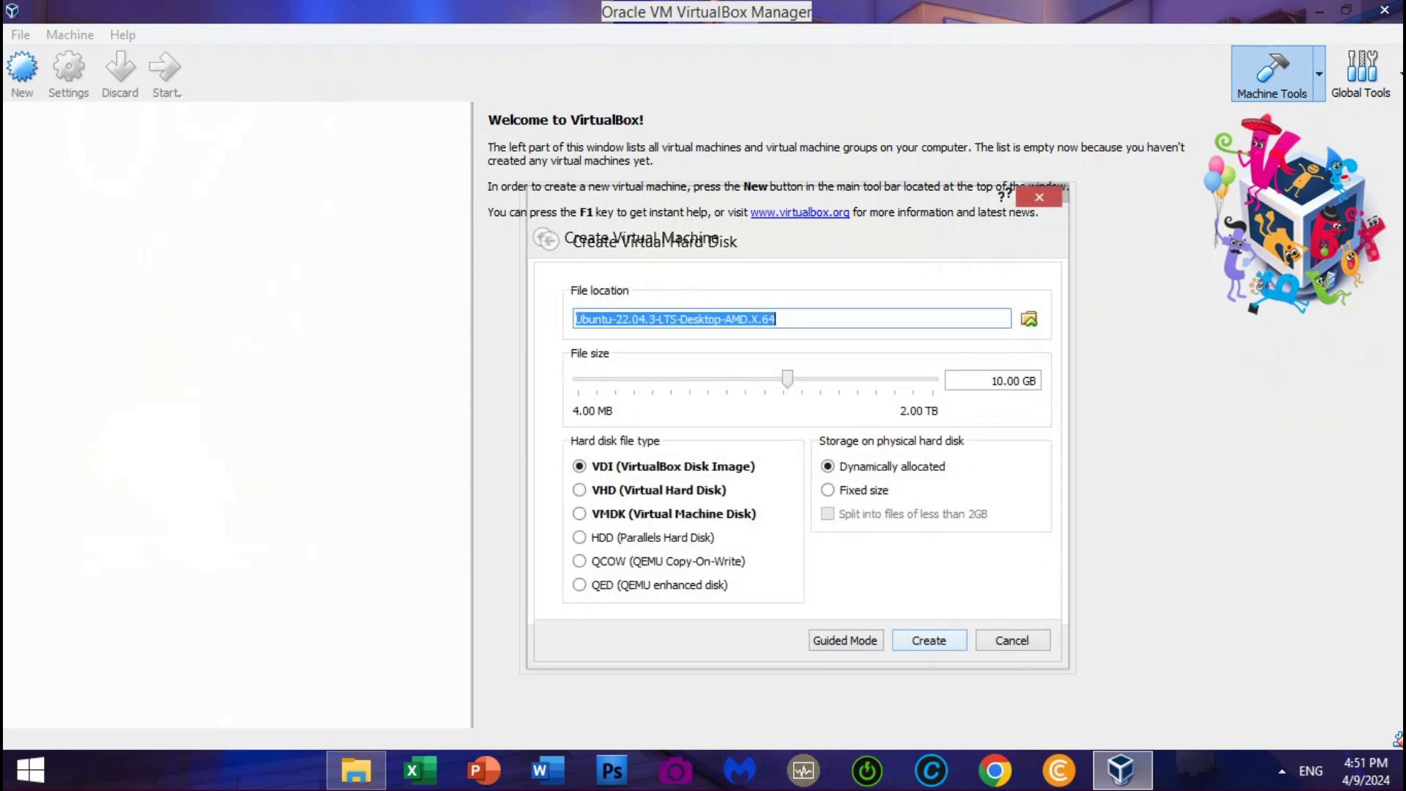
pyautogui.click(929, 641)
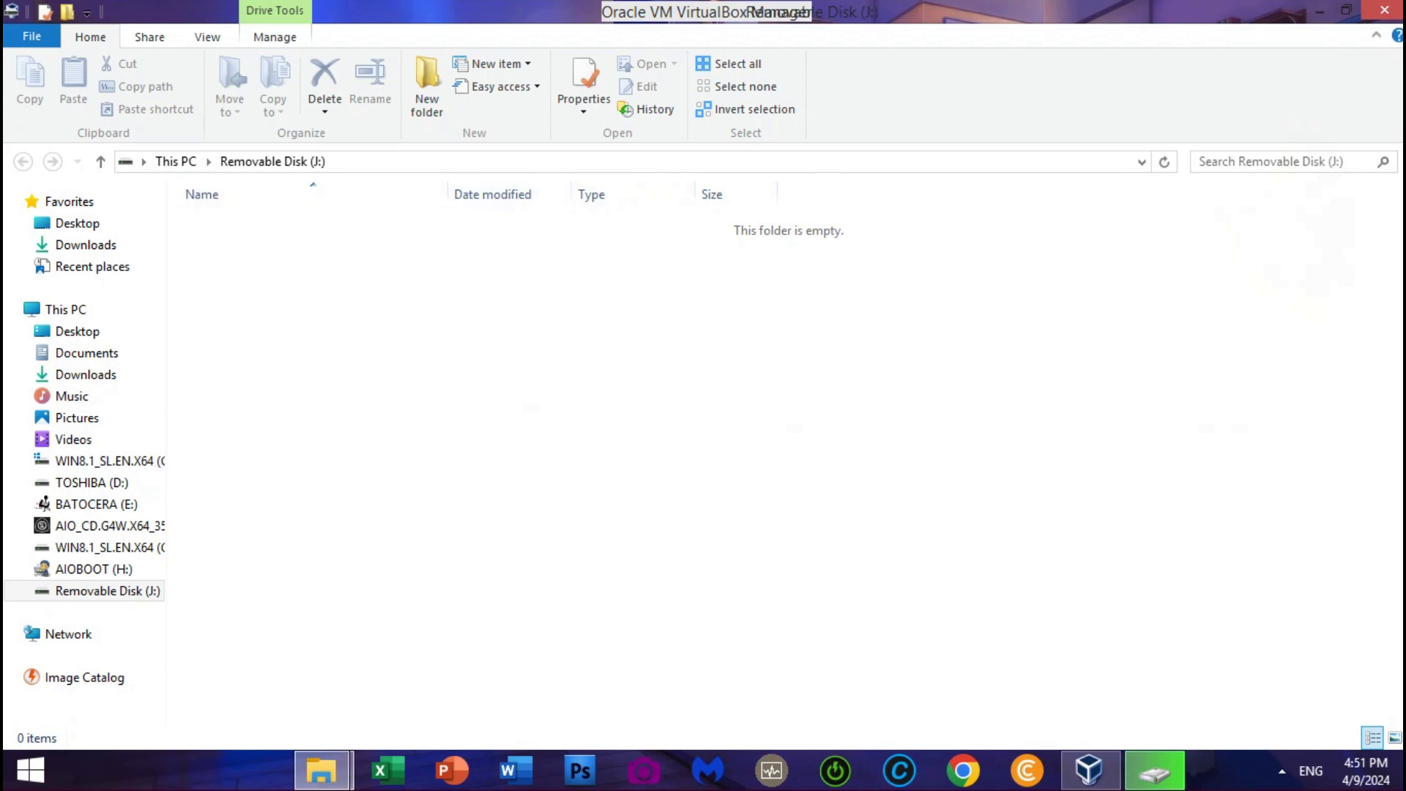
# Step: Check the contents of Removable Disk (J:) and close its File Explorer window
pyautogui.click(516, 161)
pyautogui.press('Escape')
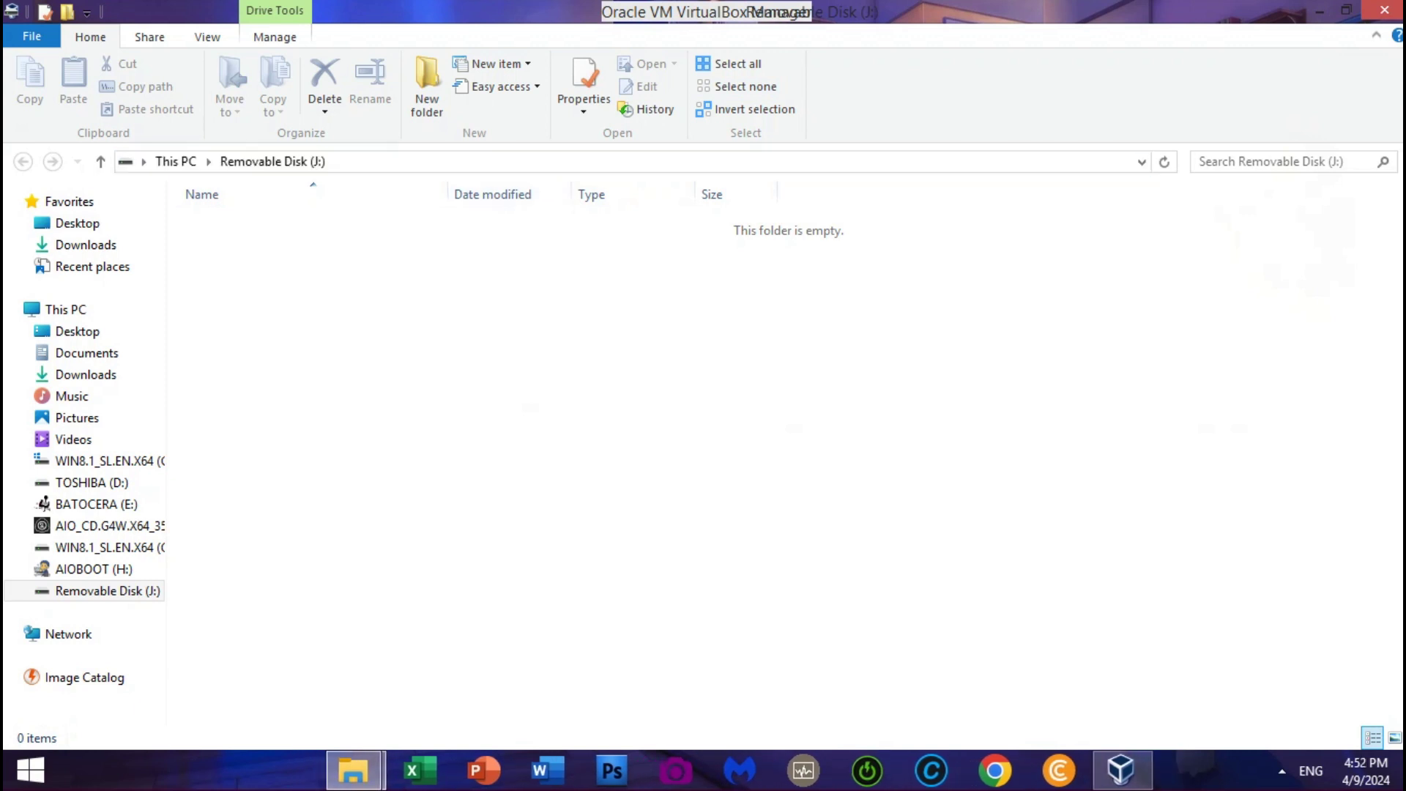
pyautogui.click(108, 591)
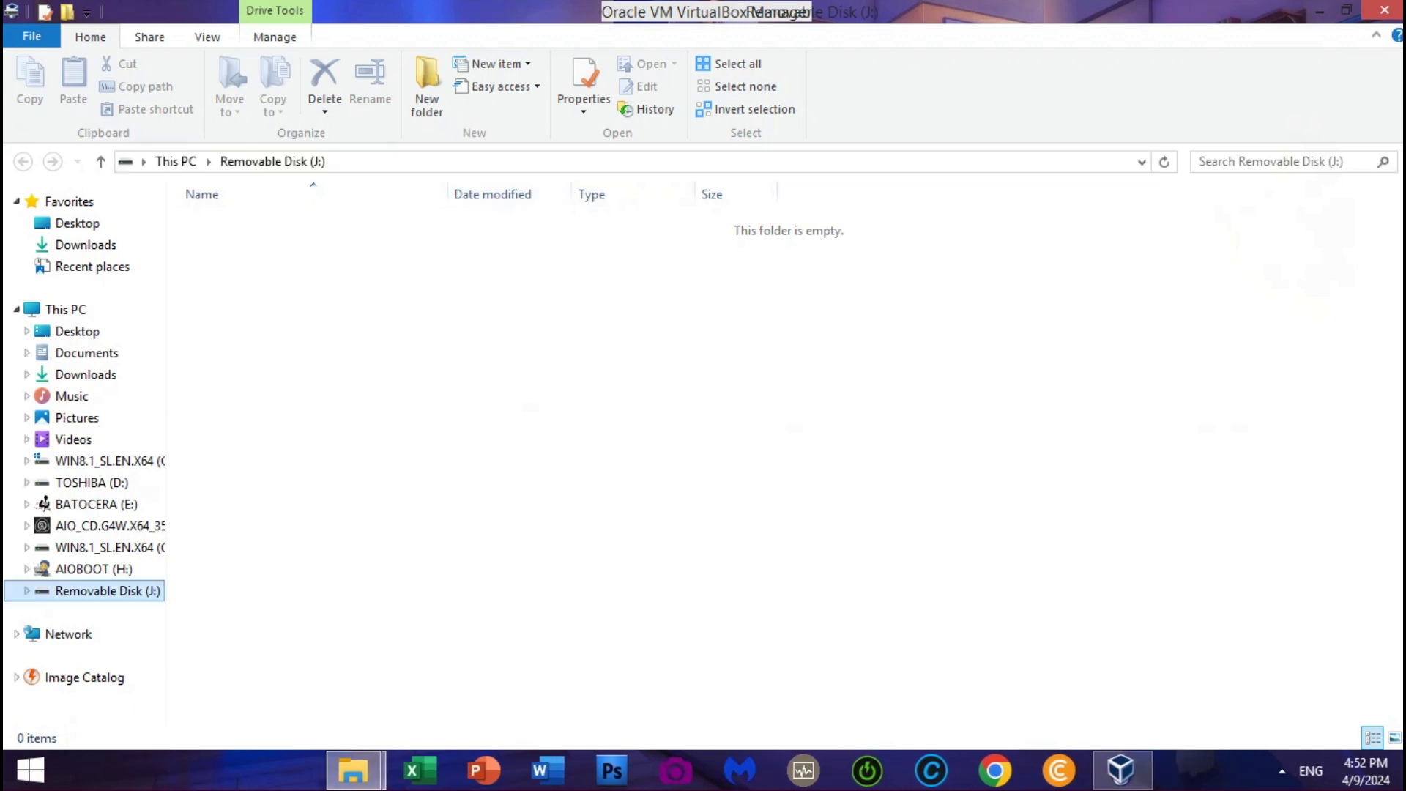
pyautogui.click(784, 425)
pyautogui.click(1384, 10)
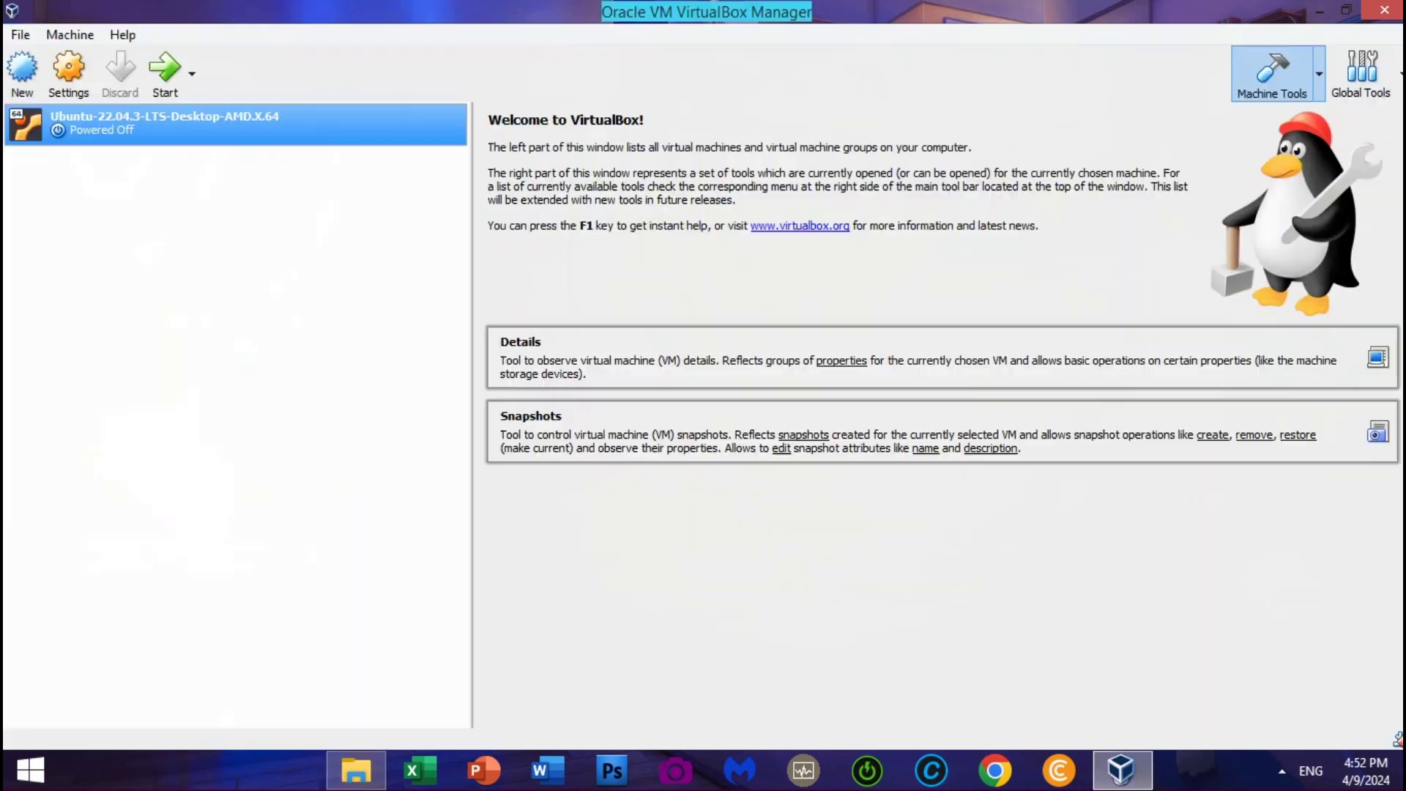
# Step: Exclude Floppy from the boot order in the Ubuntu virtual machine's system settings
pyautogui.rightClick(233, 131)
pyautogui.press('Down')
pyautogui.press('Return')
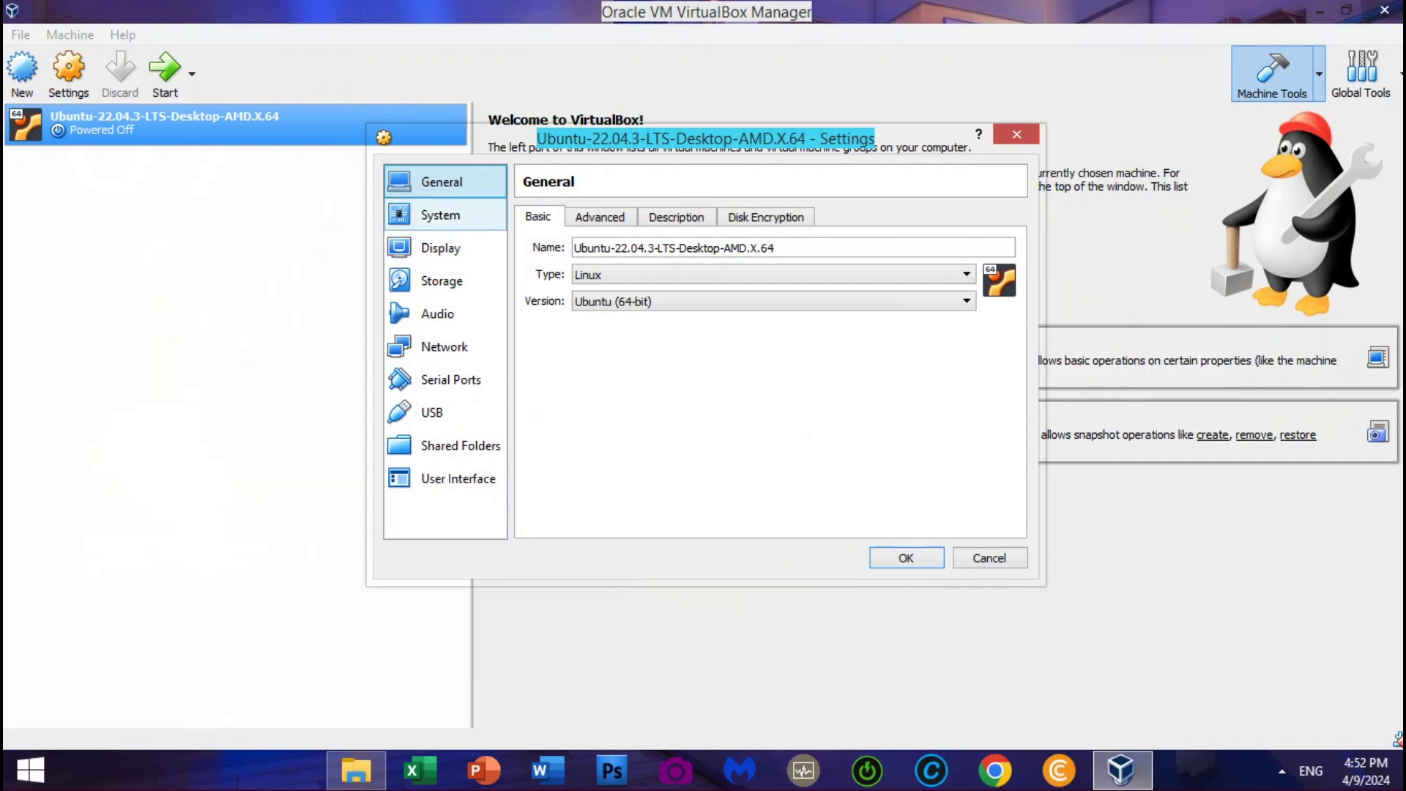
pyautogui.click(477, 213)
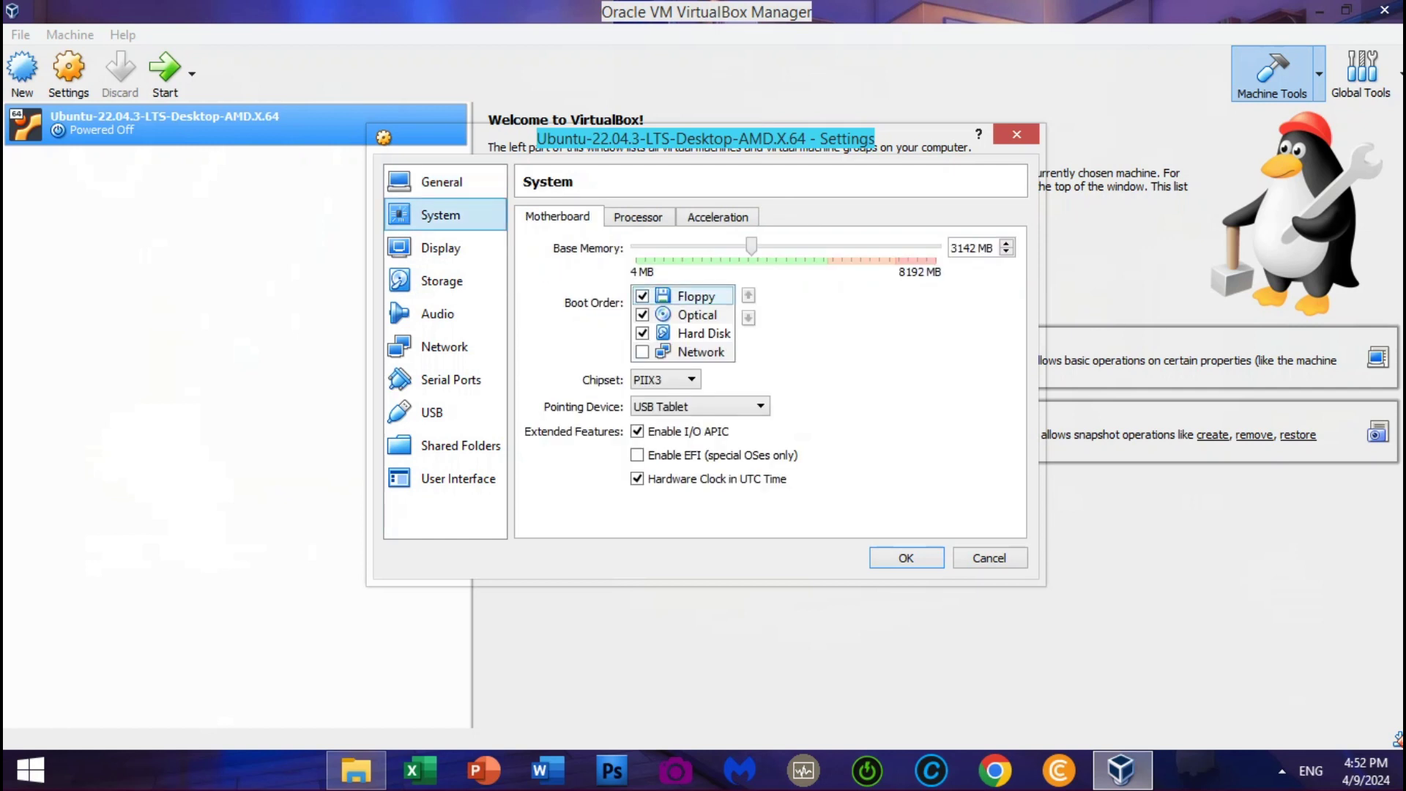
pyautogui.click(643, 296)
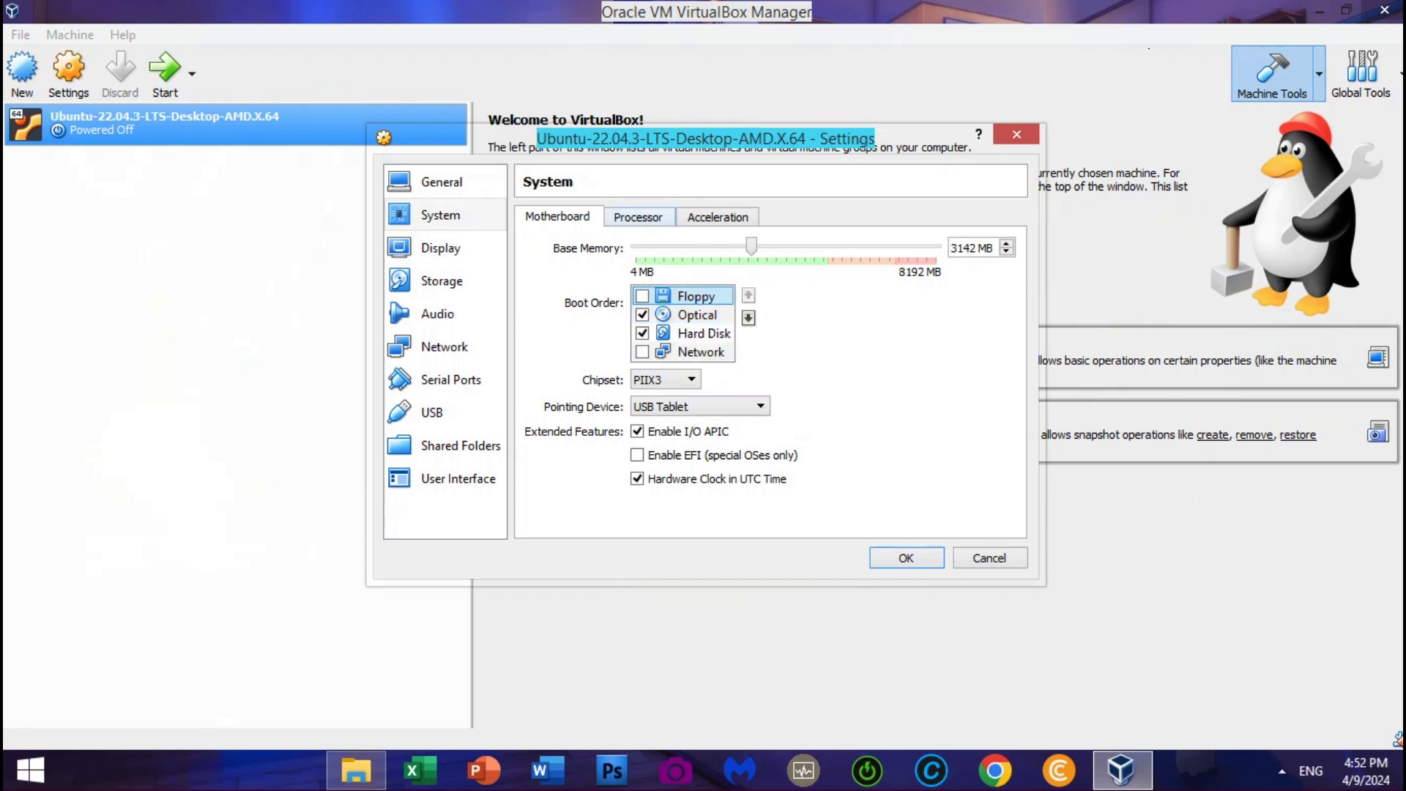
# Step: Assign 2 processors to the virtual machine and set its video memory to 40 MB
pyautogui.click(638, 217)
pyautogui.moveTo(636, 246); pyautogui.dragTo(740, 247)
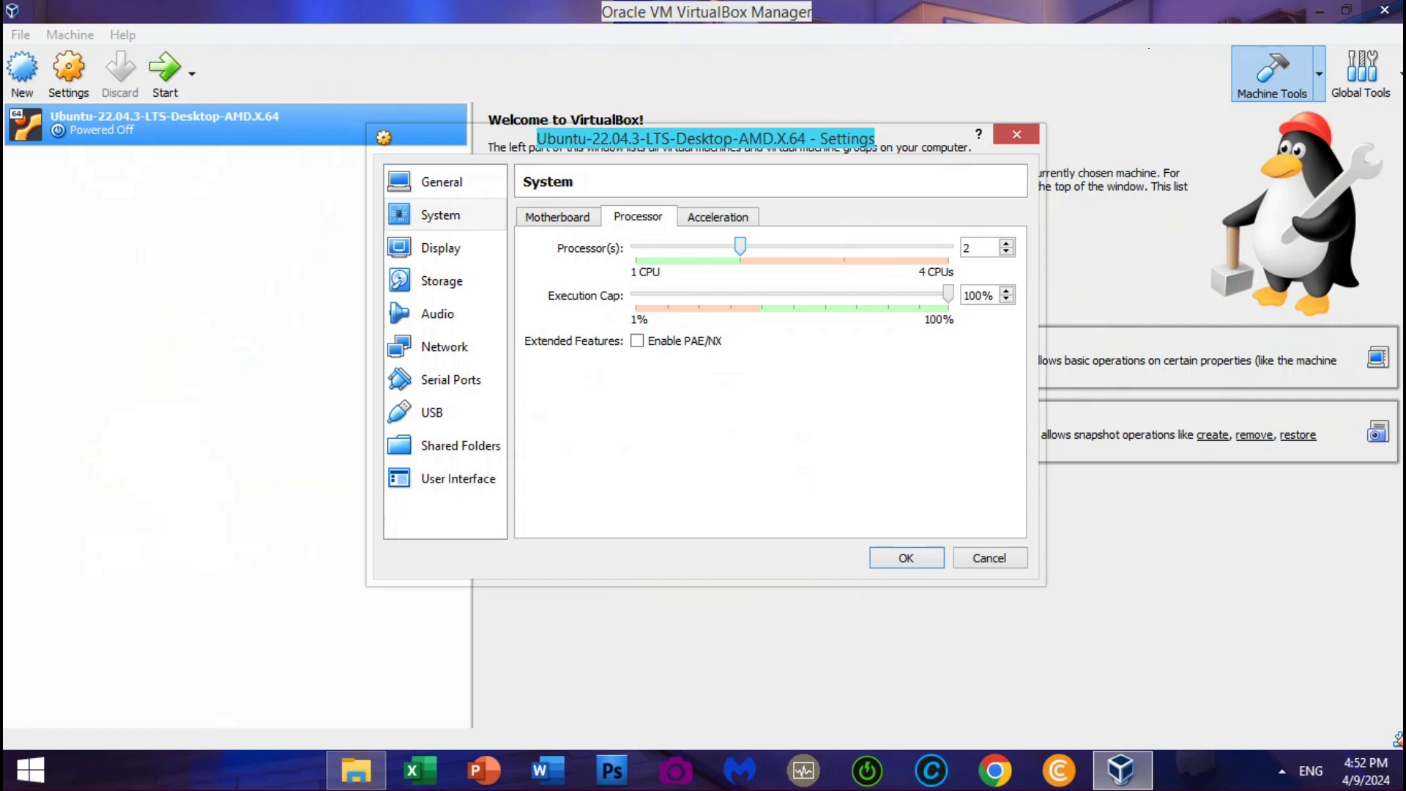
pyautogui.click(718, 218)
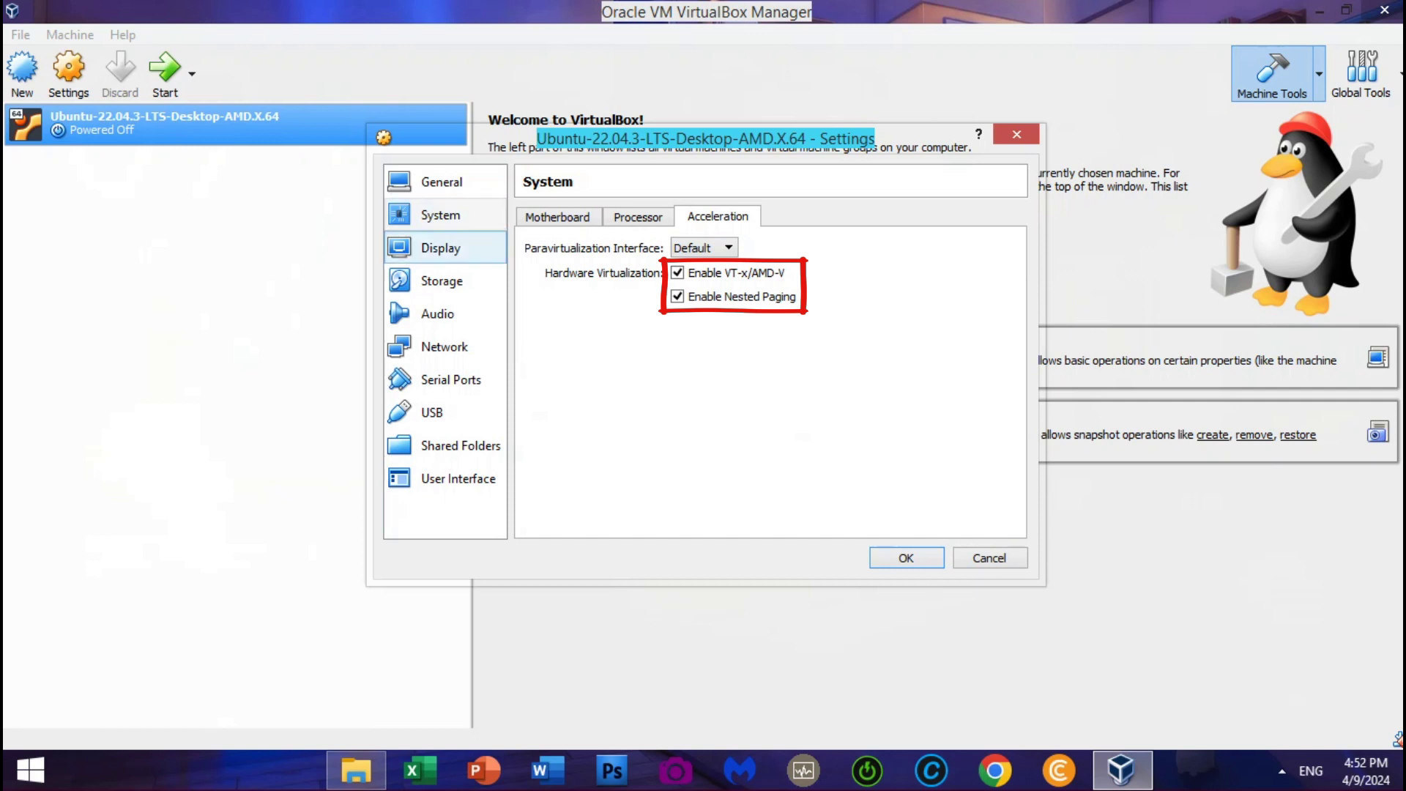
pyautogui.click(441, 248)
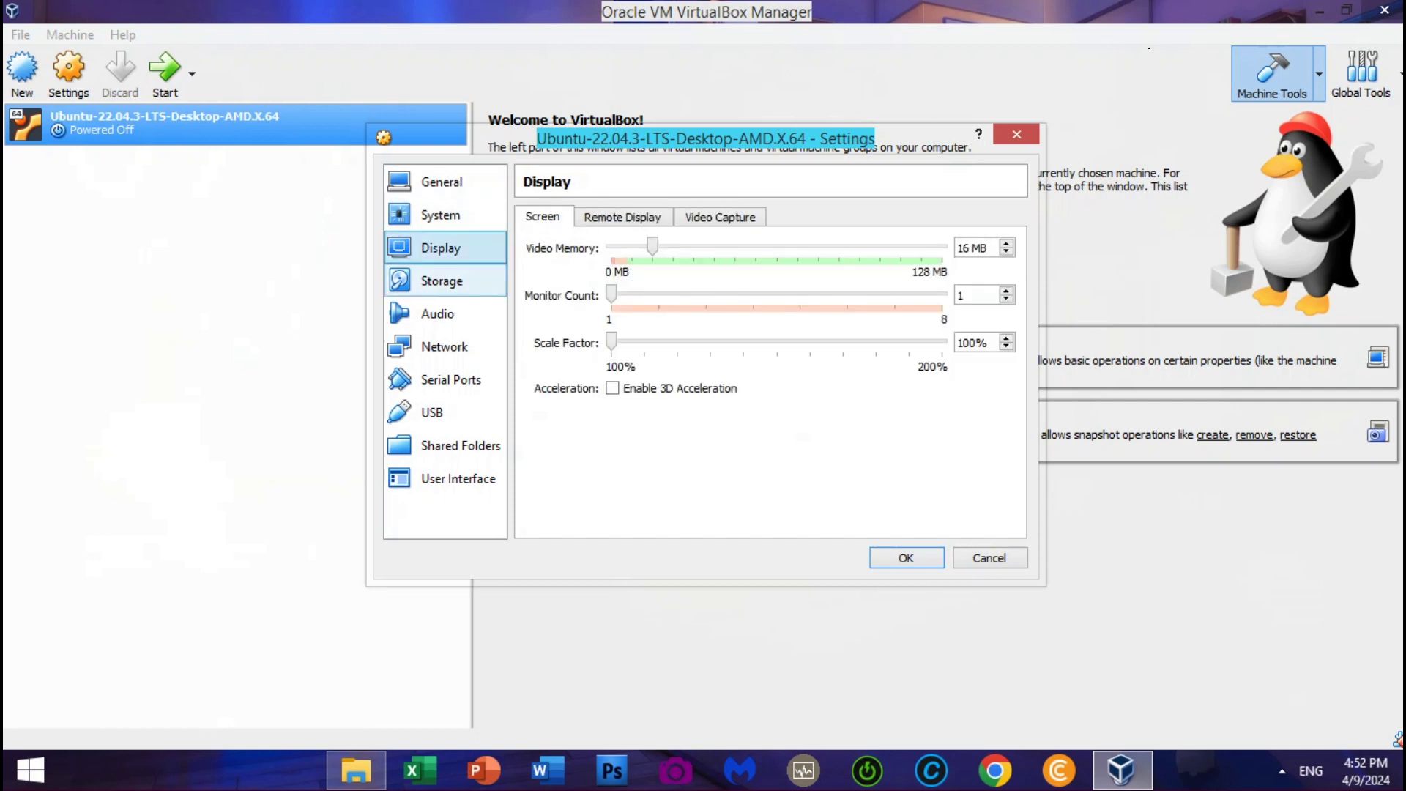
pyautogui.moveTo(652, 248); pyautogui.dragTo(714, 246)
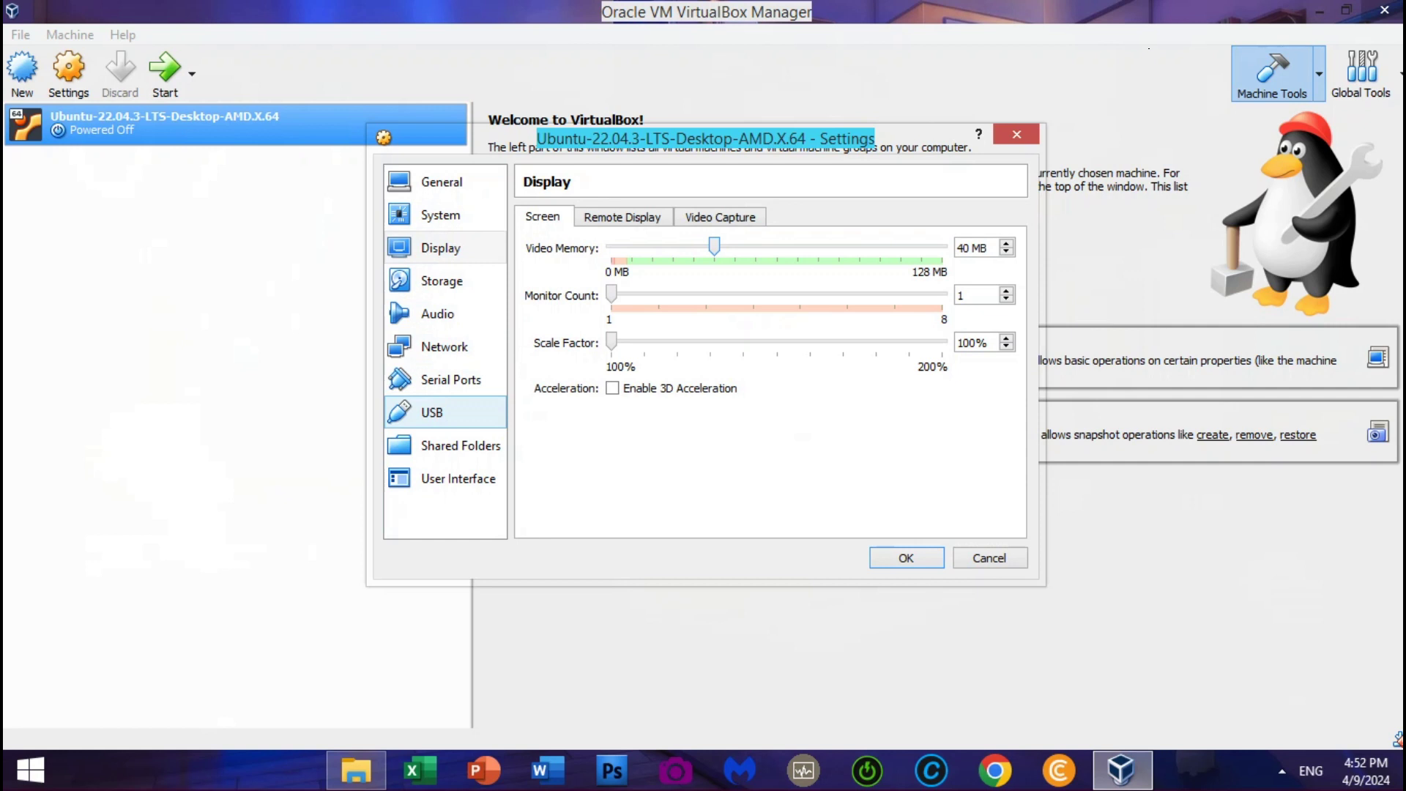
# Step: Set the USB controller to USB 3.0 (xHCI), add a device filter for SanDisk Cruzer Blade [0100], and save the machine settings
pyautogui.click(445, 412)
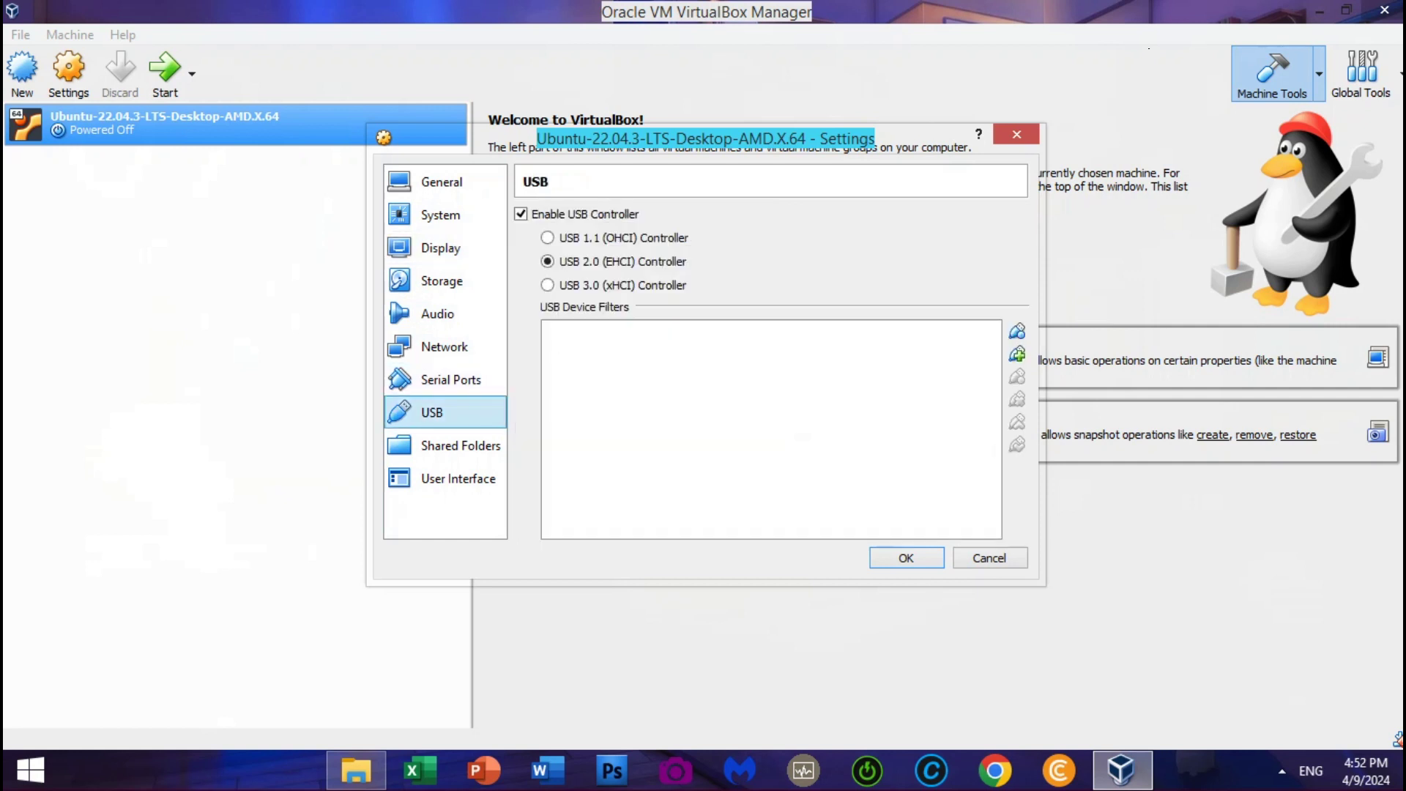
pyautogui.click(548, 285)
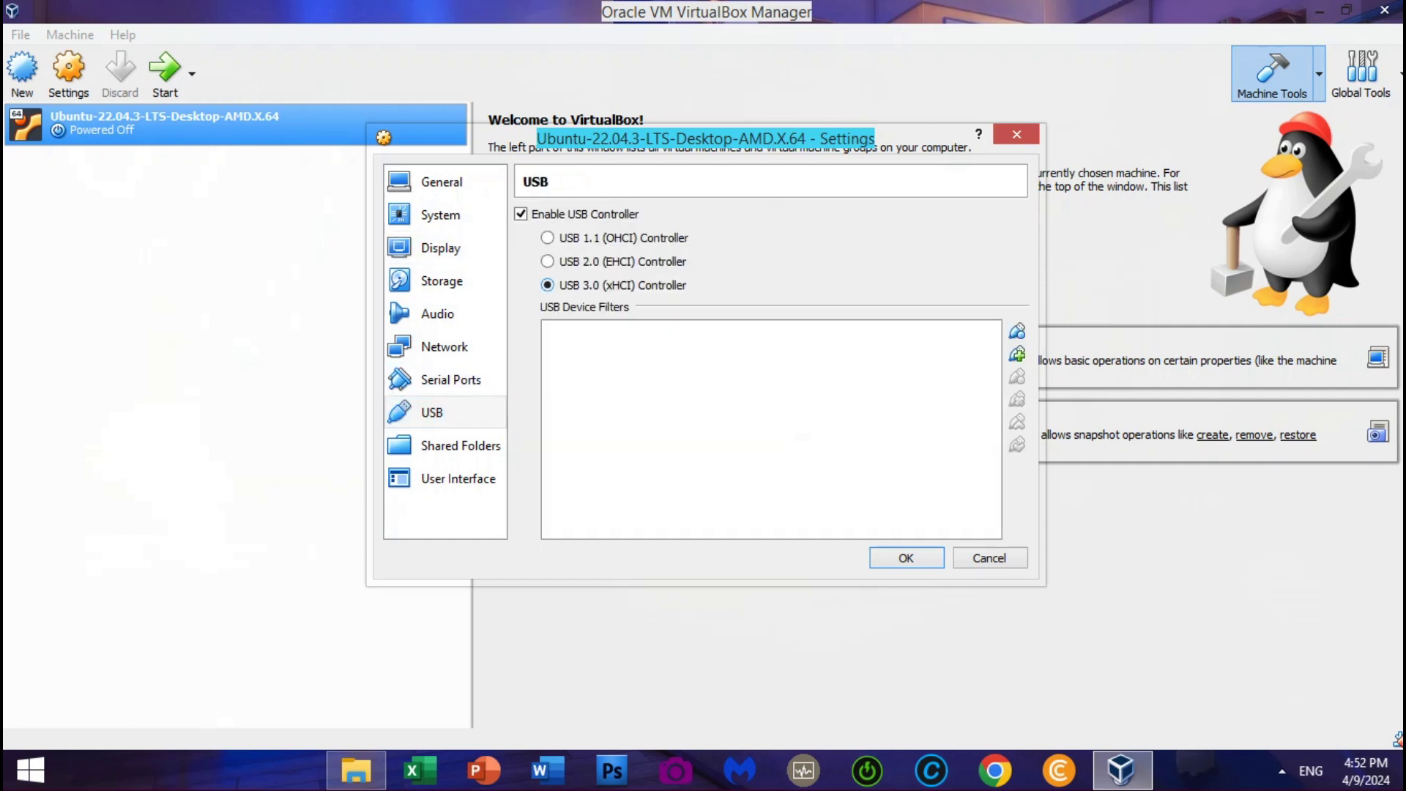
pyautogui.click(1017, 353)
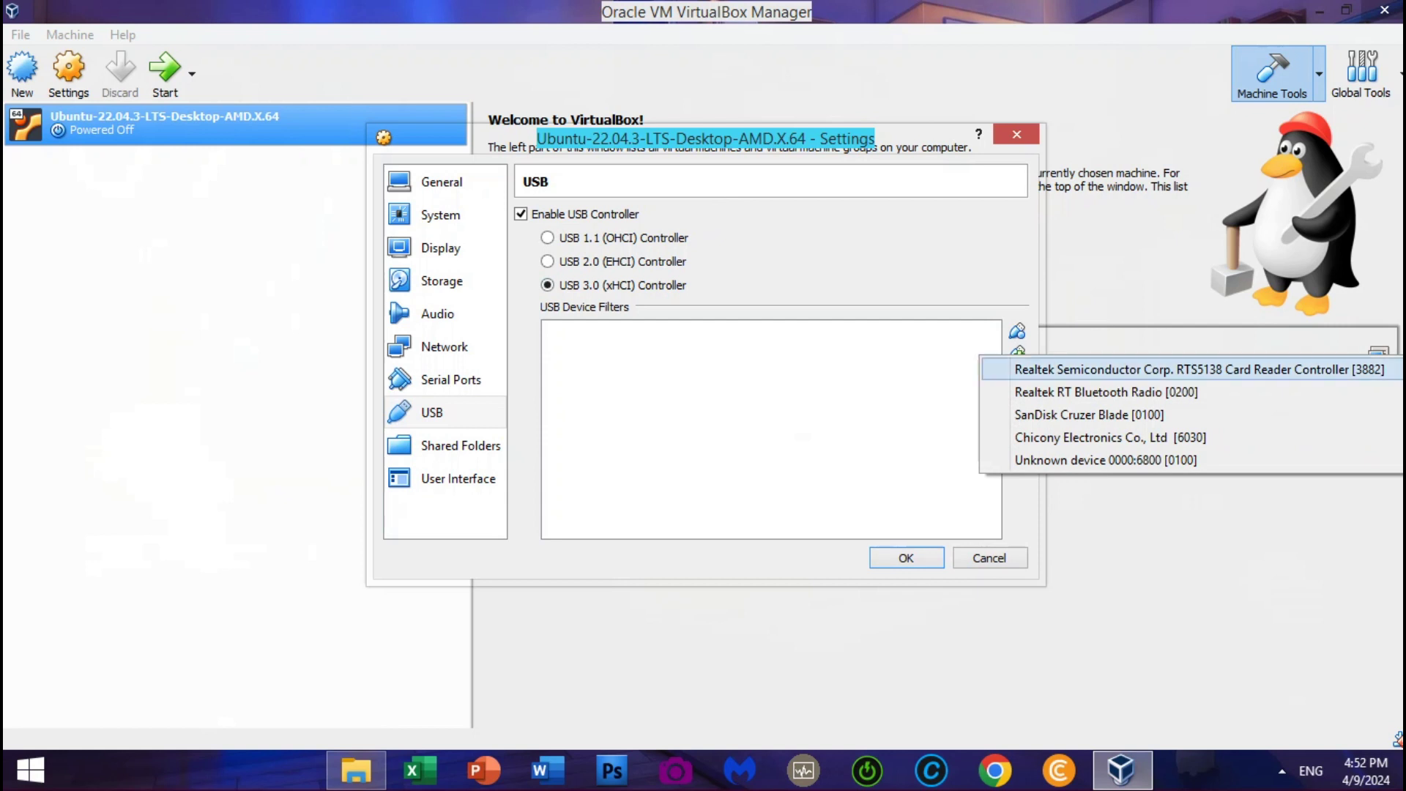
pyautogui.press('Return')
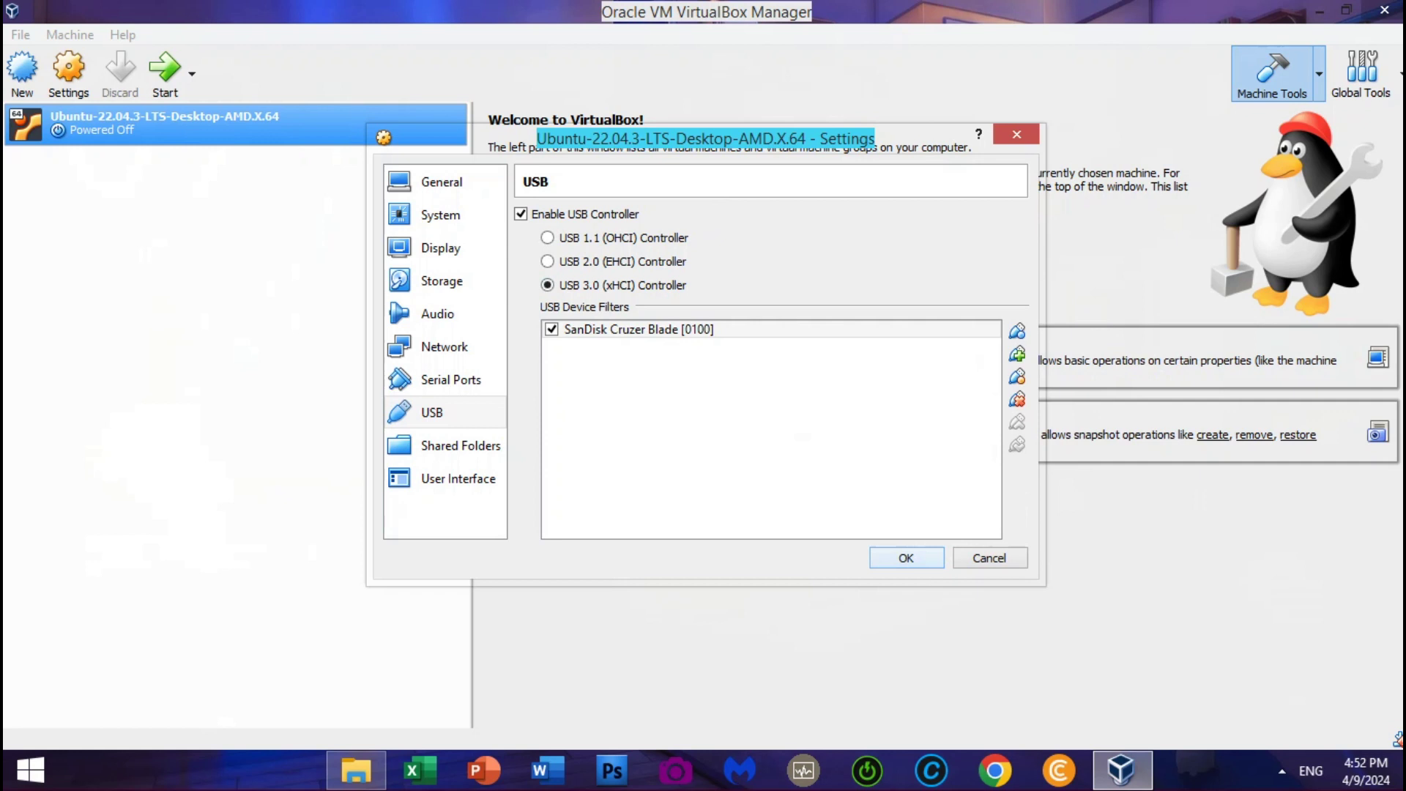
pyautogui.click(906, 557)
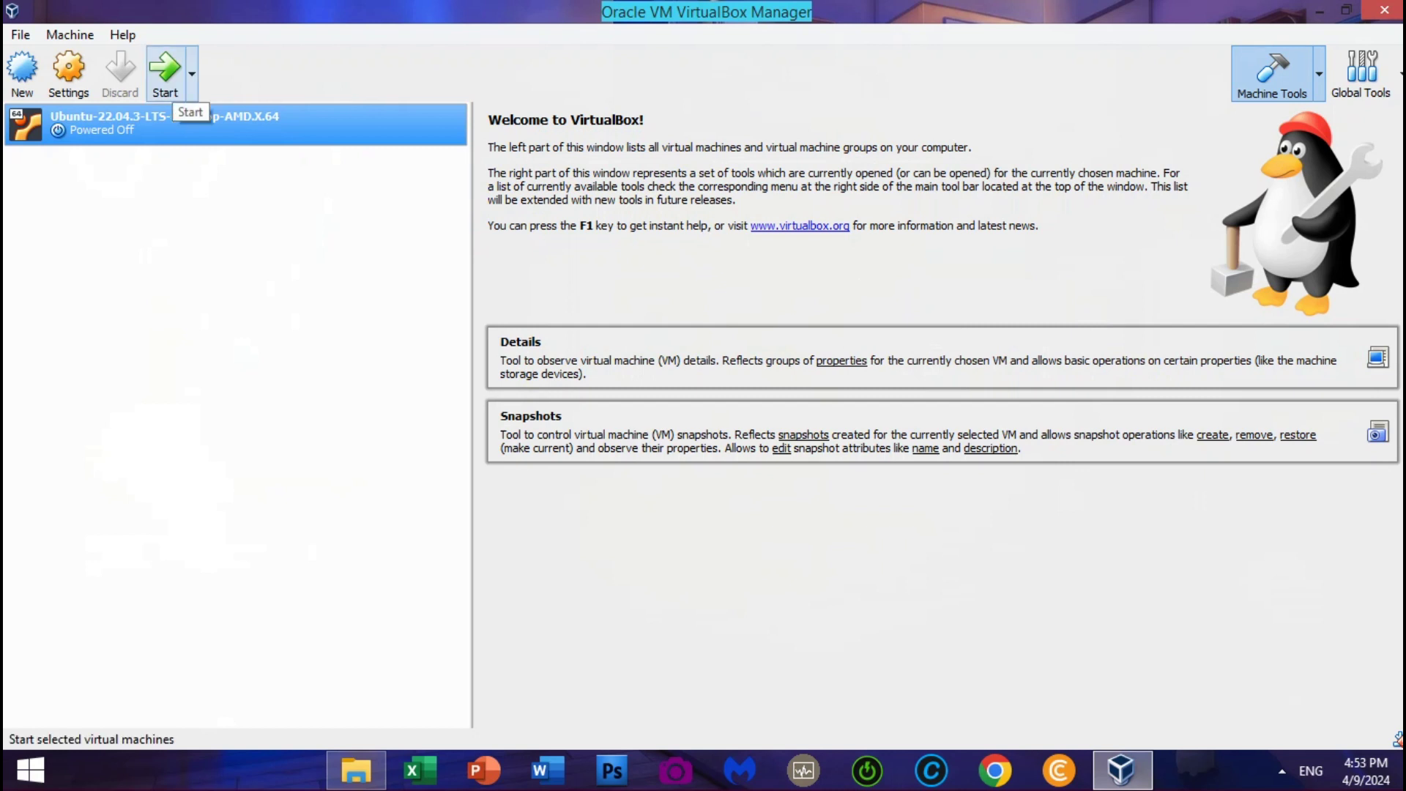
# Step: Start the virtual machine from Ubuntu-22.04.3-LTS-Desktop-AMD.X.64.iso in Downloads and boot the Try or Install Ubuntu entry
pyautogui.click(166, 73)
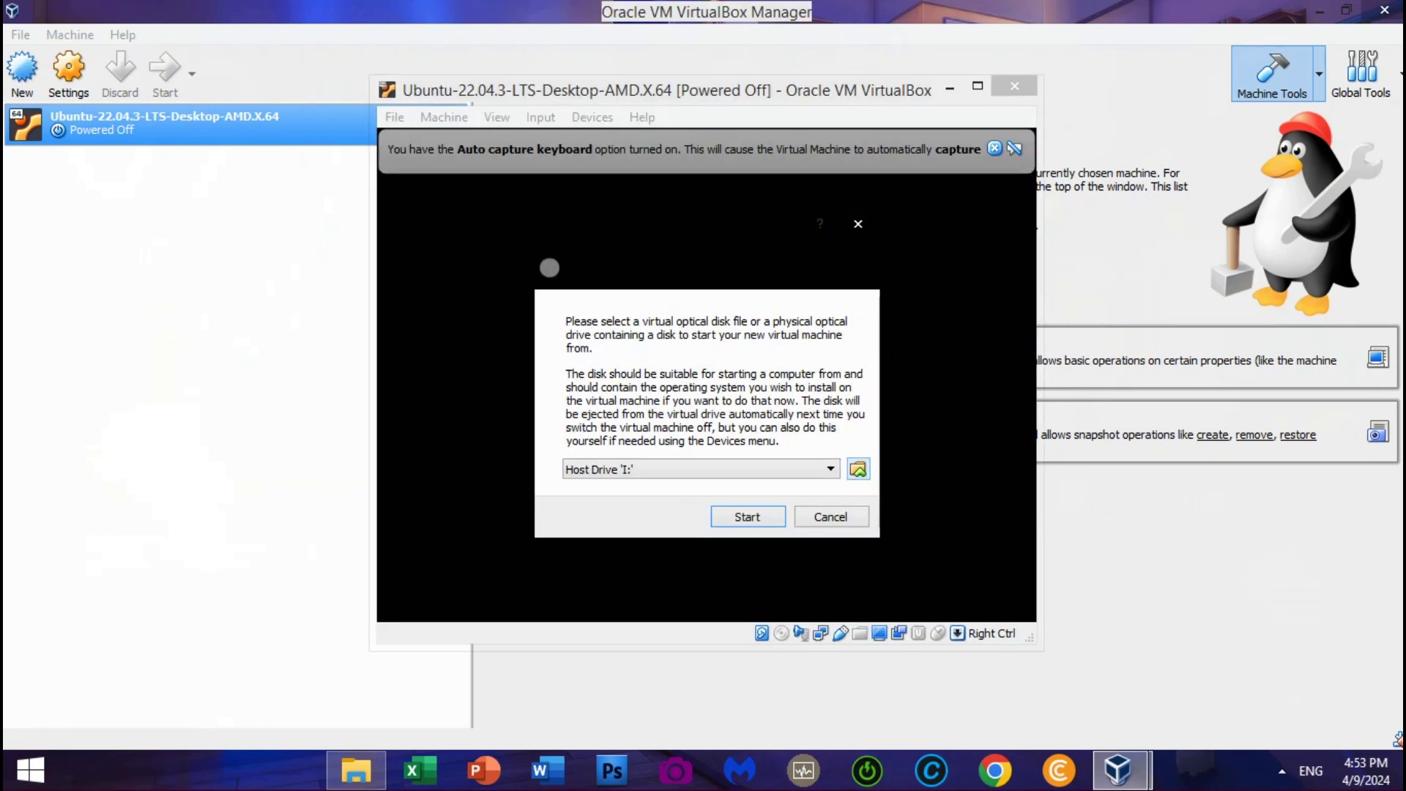
pyautogui.click(858, 469)
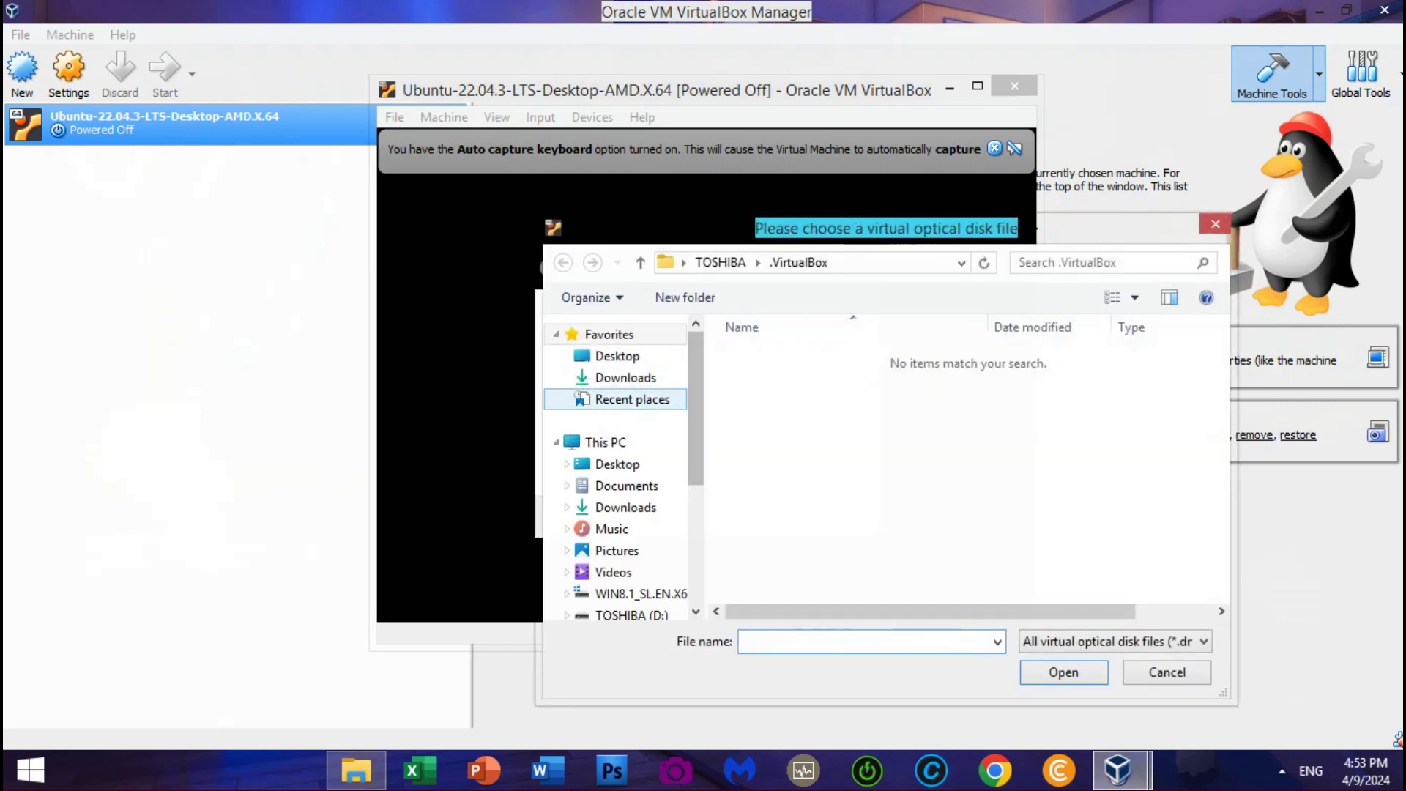
pyautogui.click(626, 378)
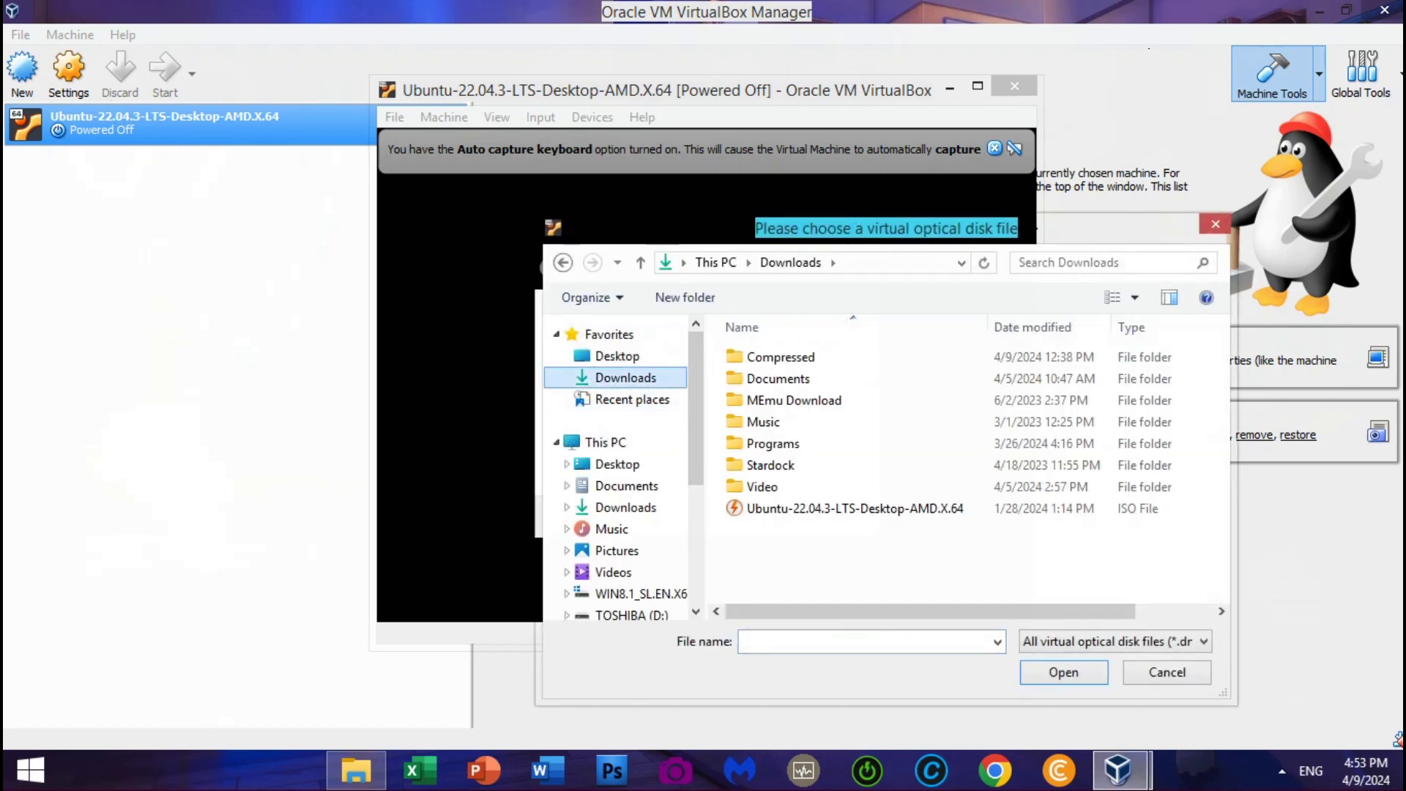
pyautogui.click(854, 508)
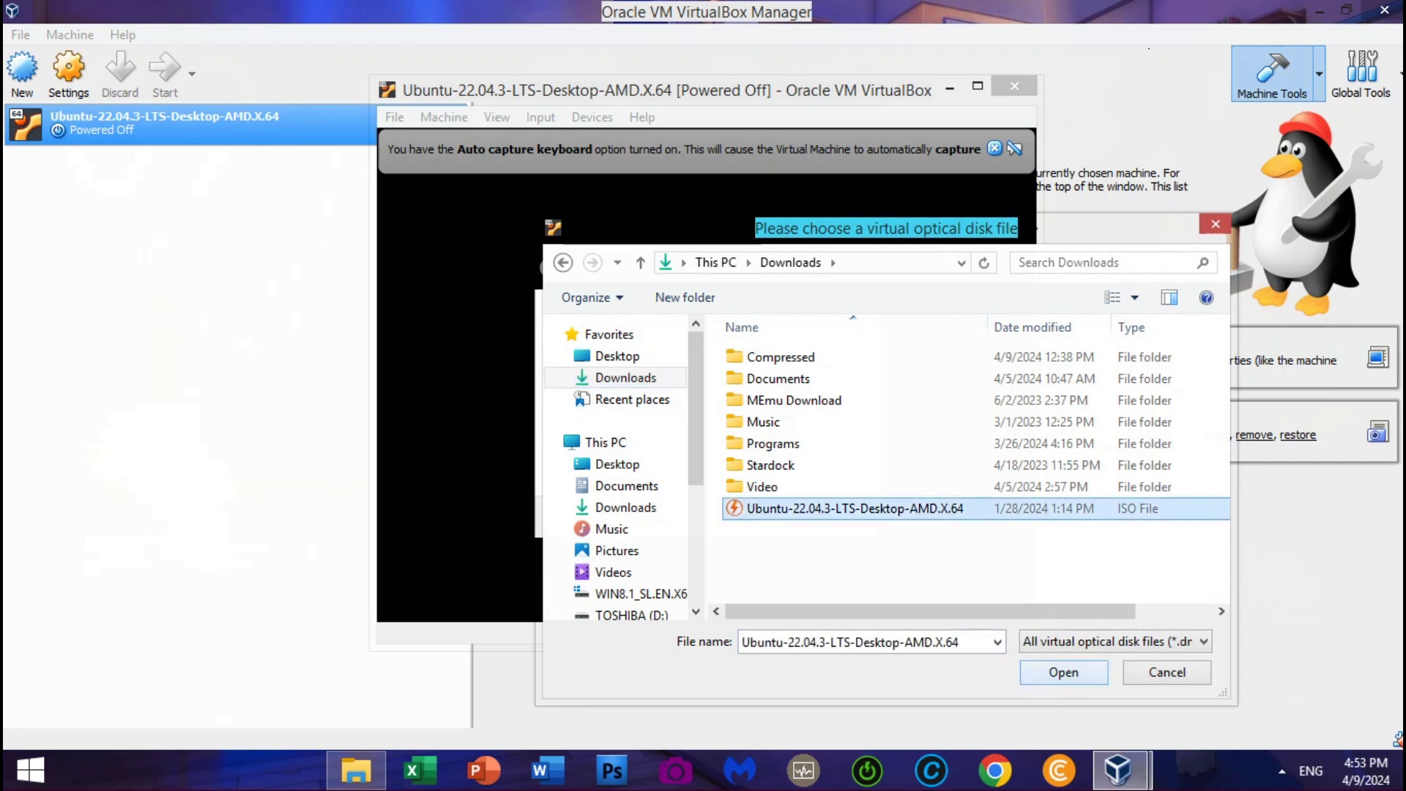
pyautogui.press('Return')
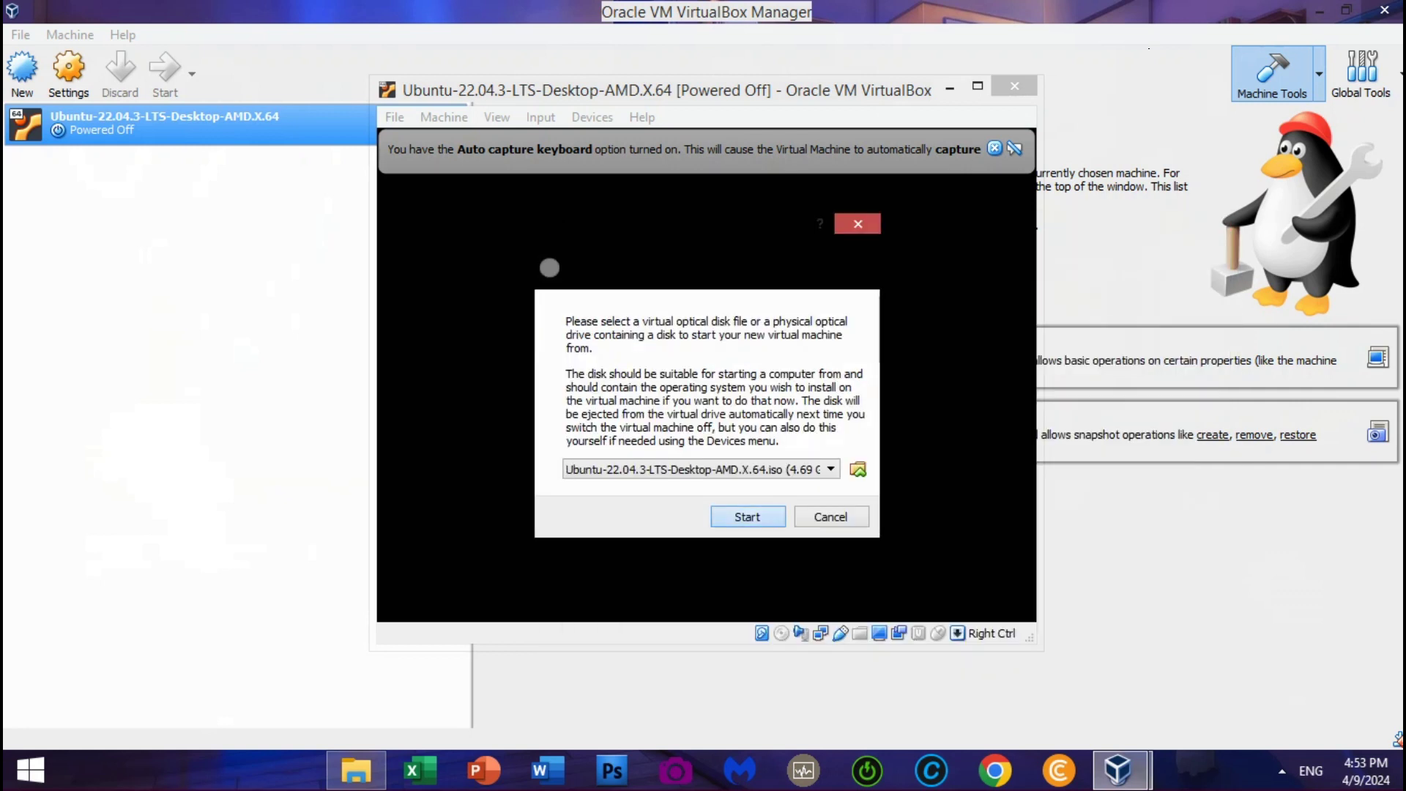
pyautogui.press('Return')
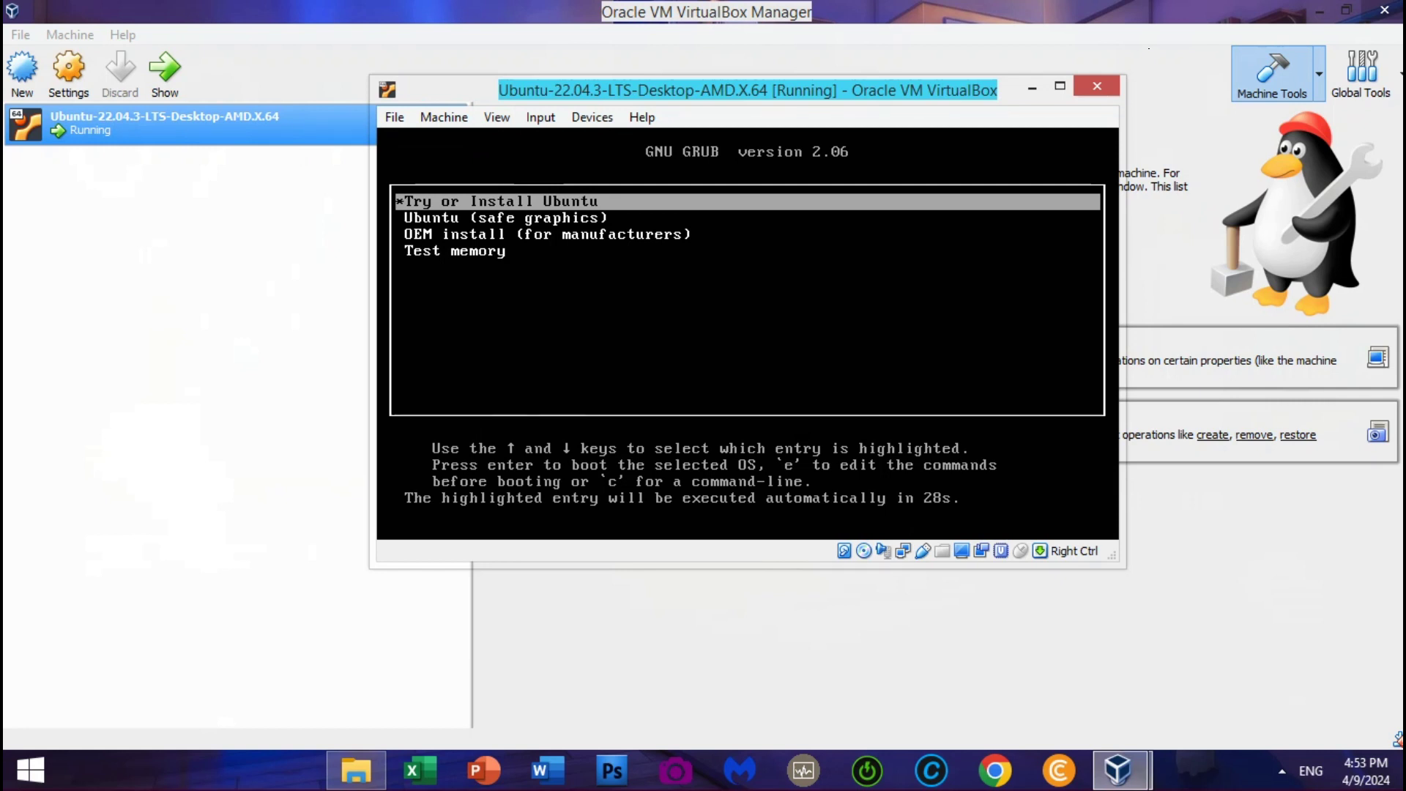
pyautogui.press('Return')
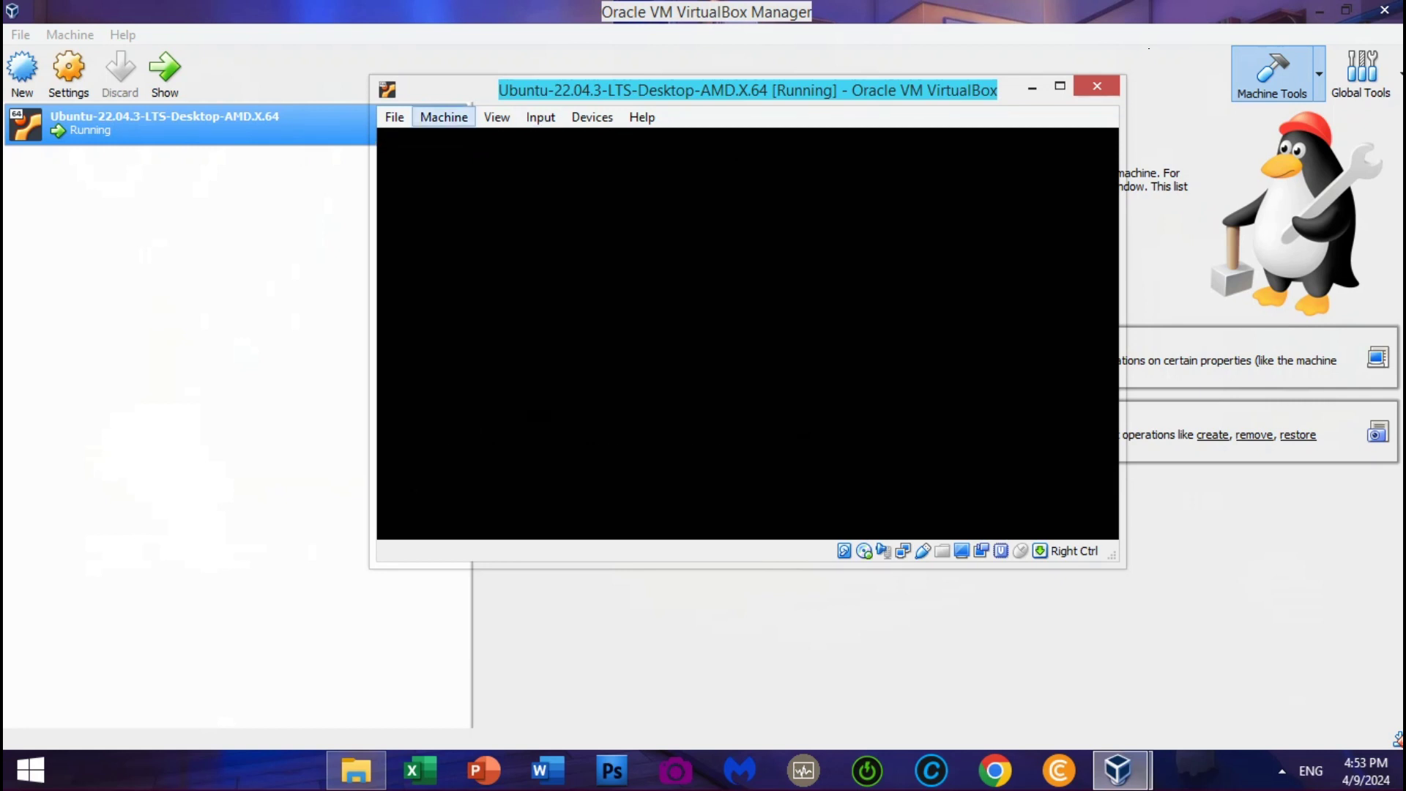
# Step: Switch the running Ubuntu virtual machine to full-screen mode and accept the information message
pyautogui.click(443, 117)
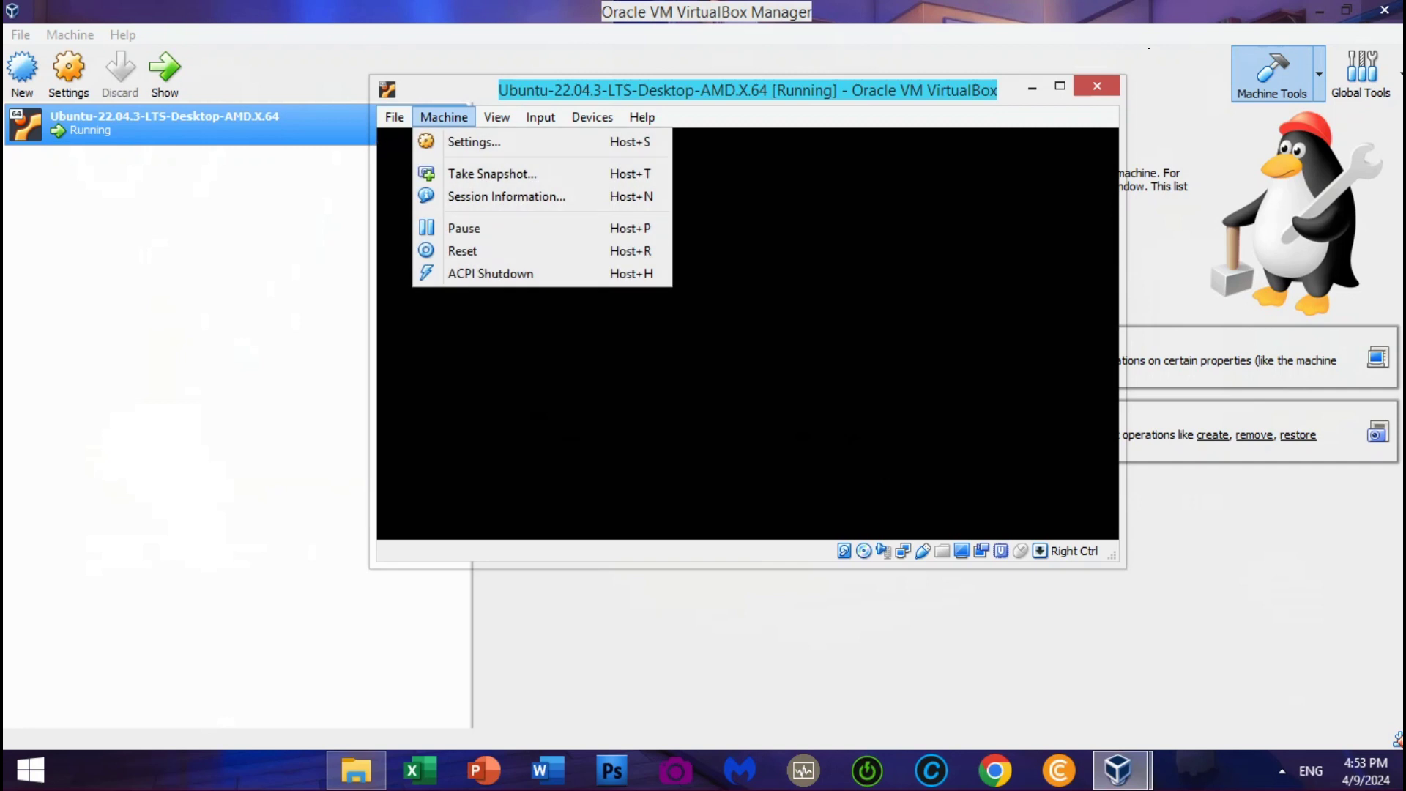
pyautogui.moveTo(497, 117)
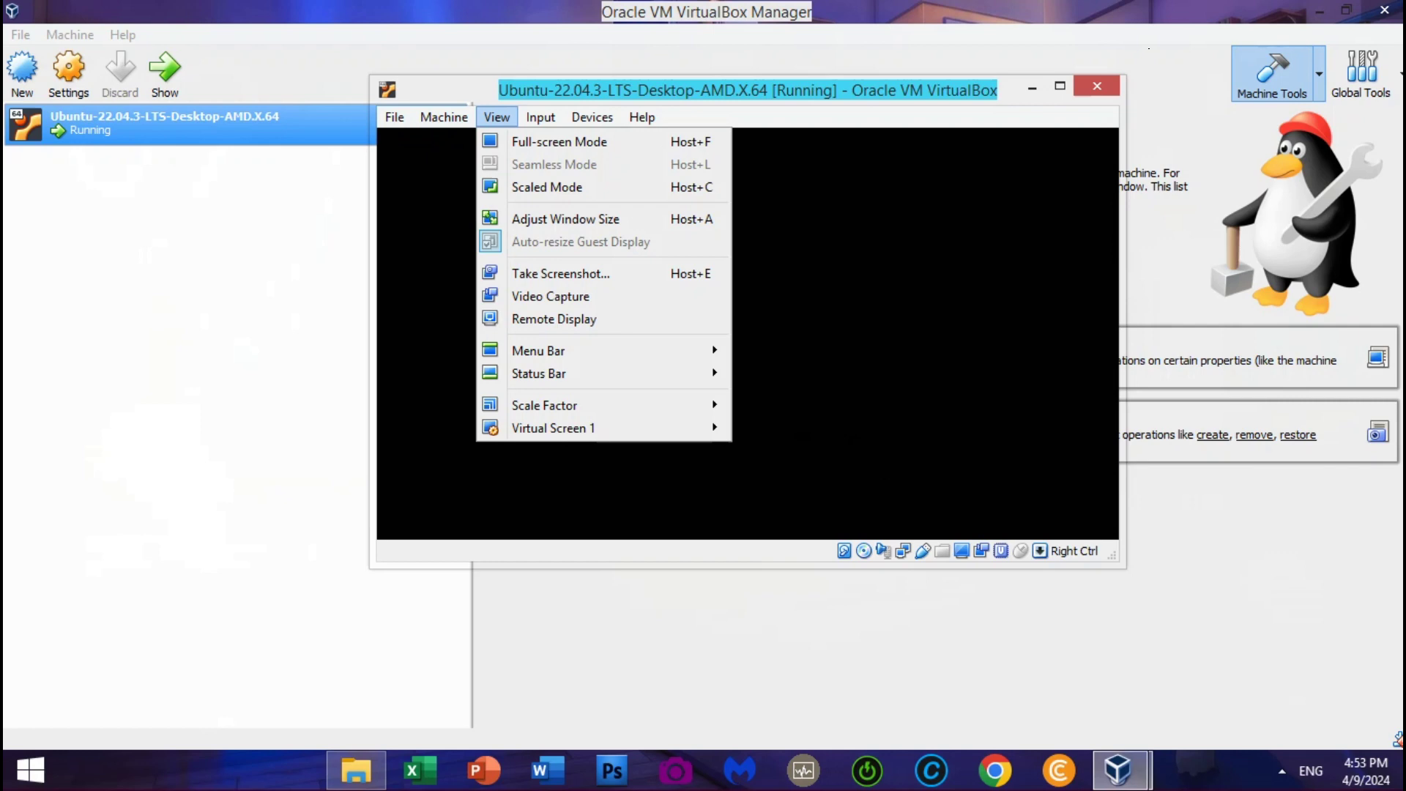
pyautogui.press('Return')
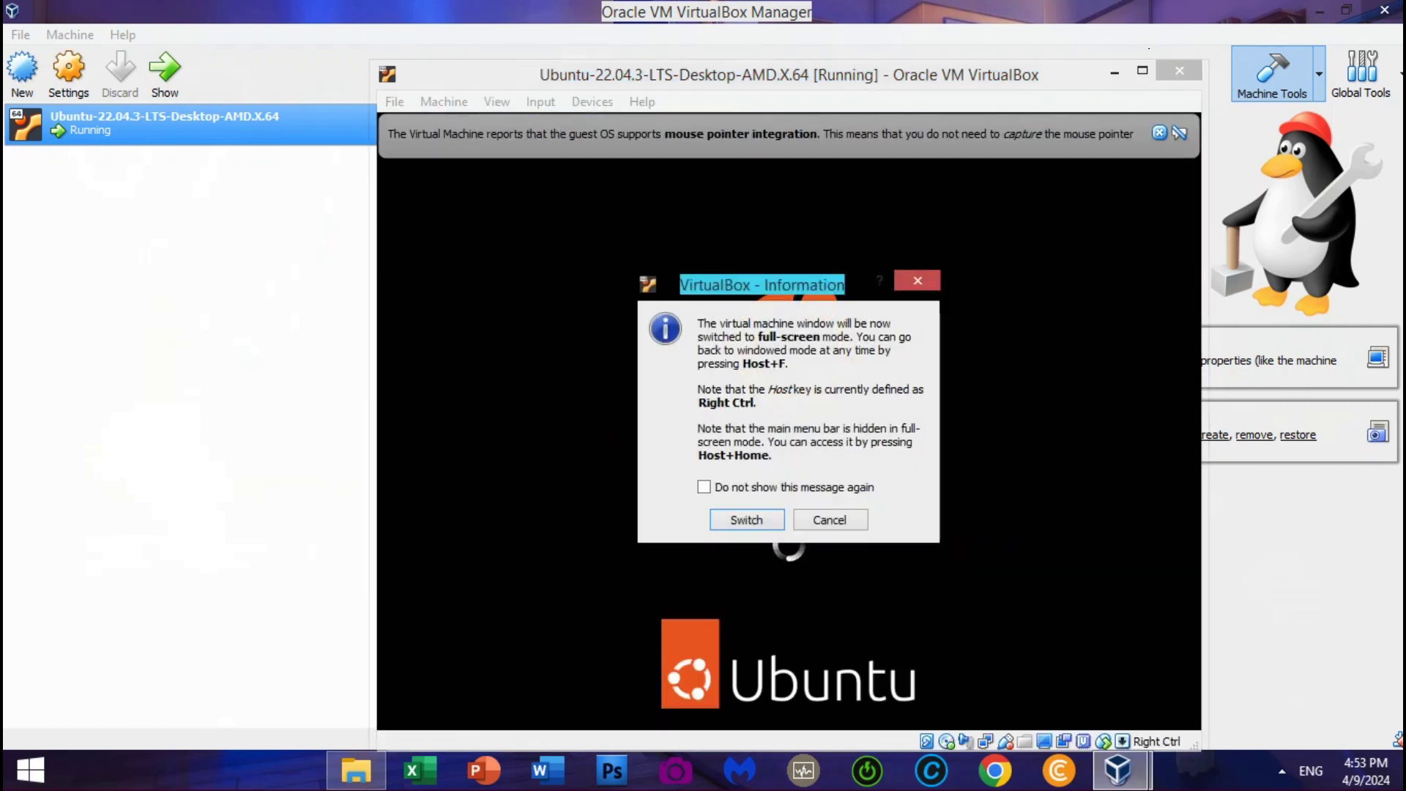
pyautogui.press('Return')
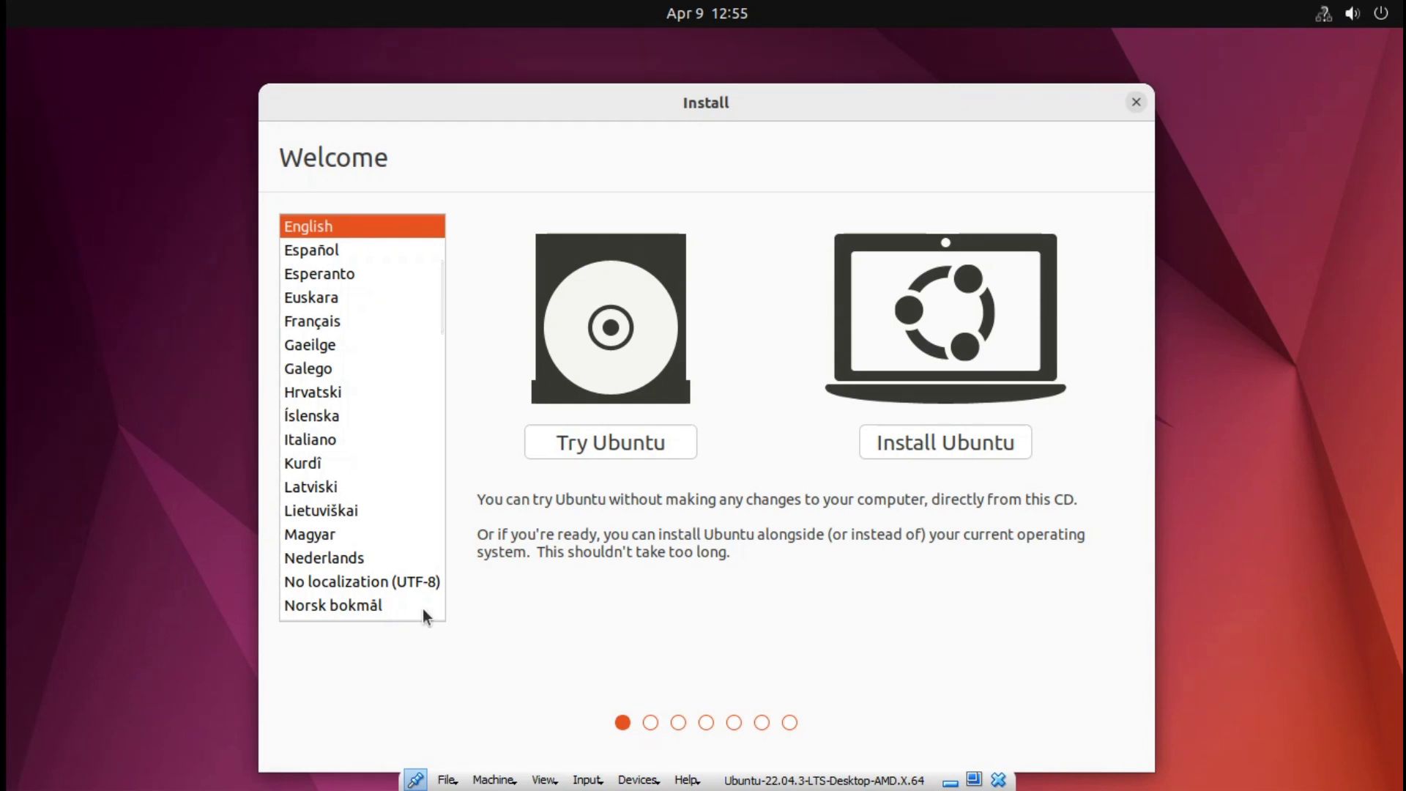
# Step: Begin the Ubuntu installation in English and accept the English (US) keyboard layout
pyautogui.click(934, 454)
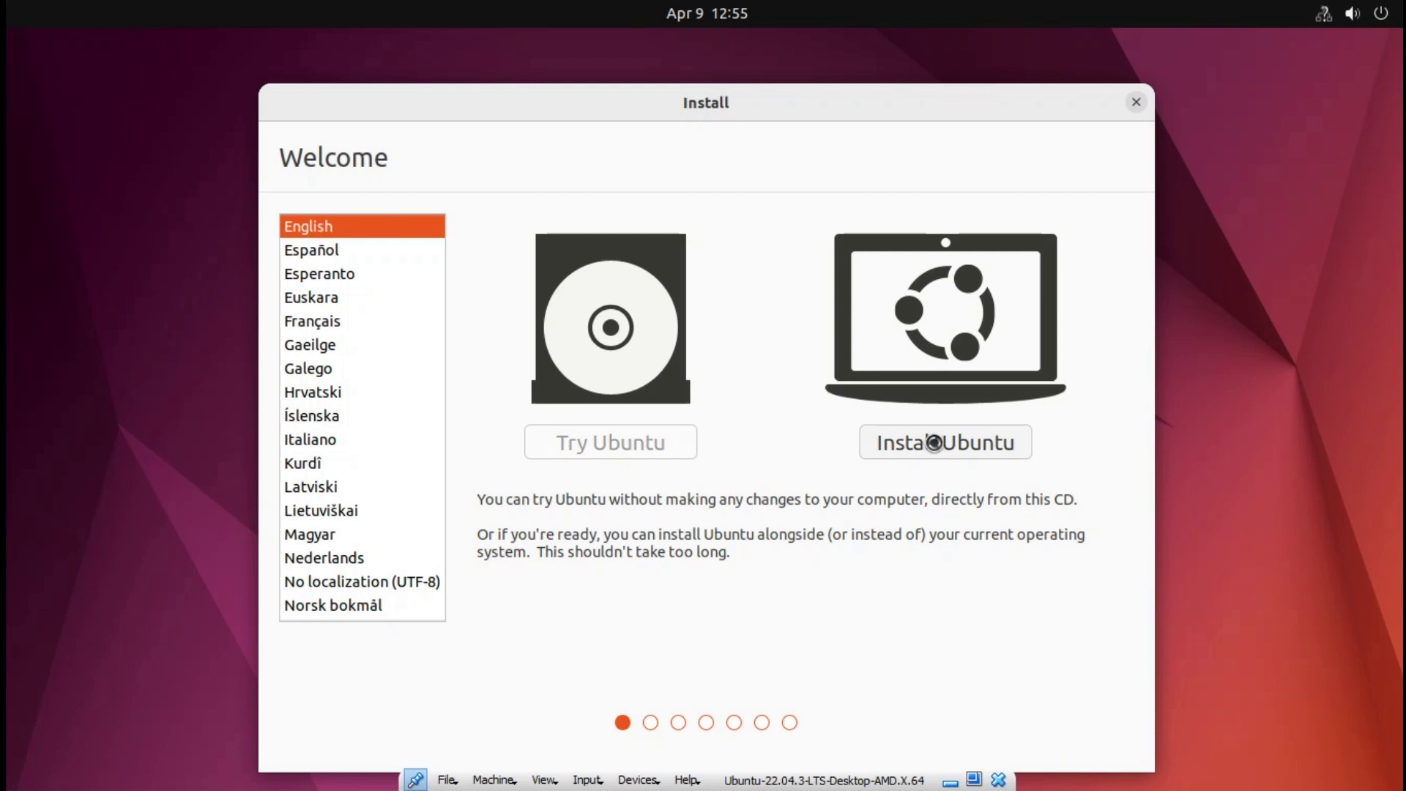
pyautogui.moveTo(832, 101); pyautogui.dragTo(833, 87)
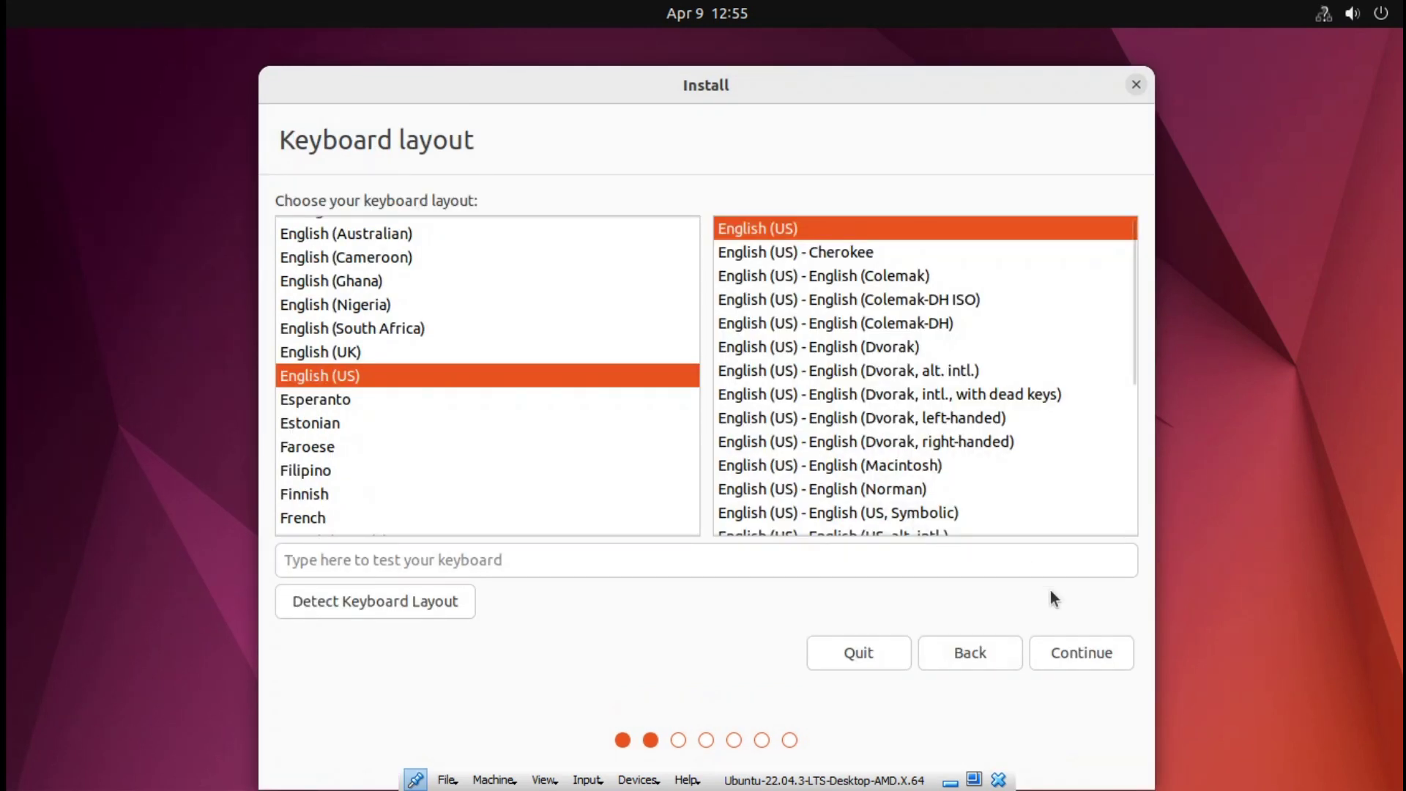
pyautogui.click(1083, 655)
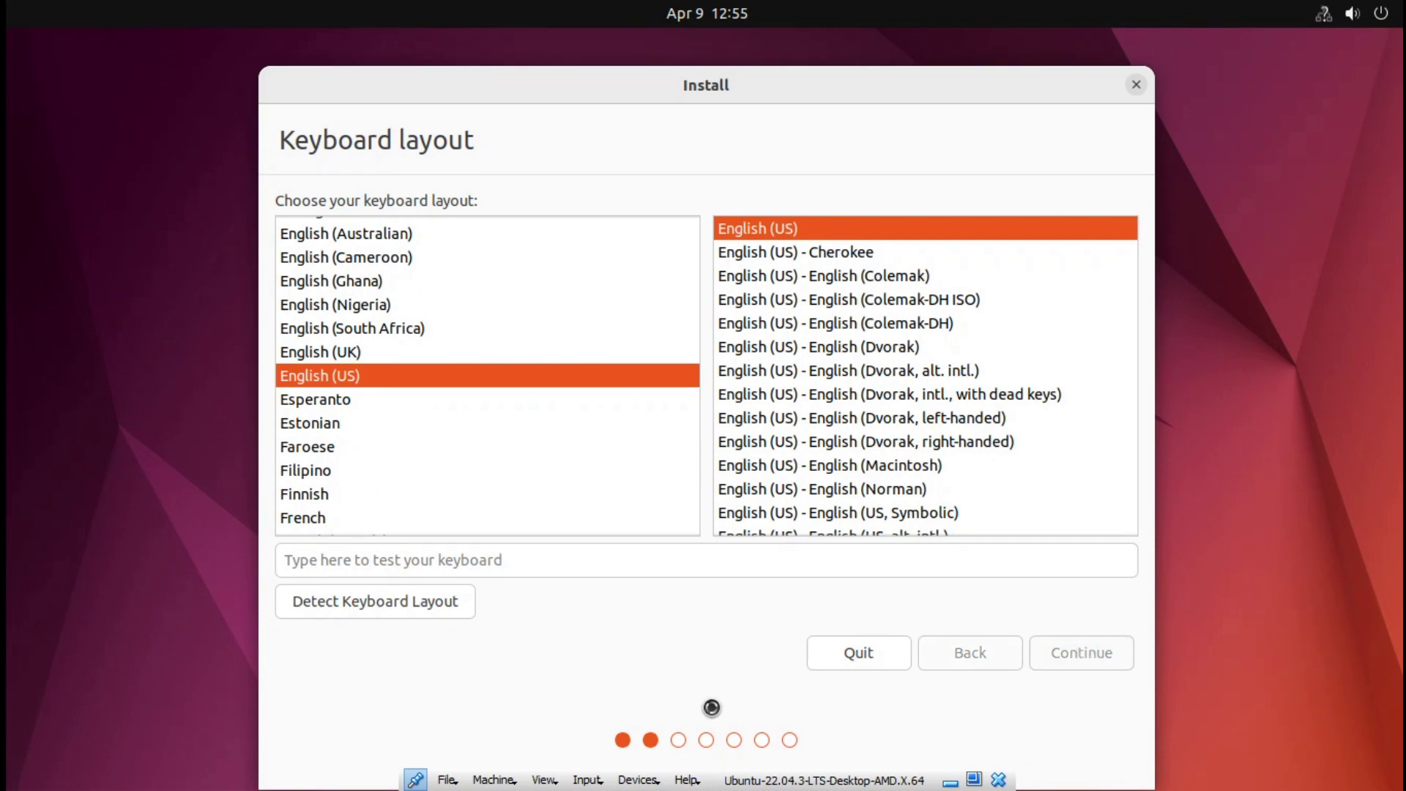
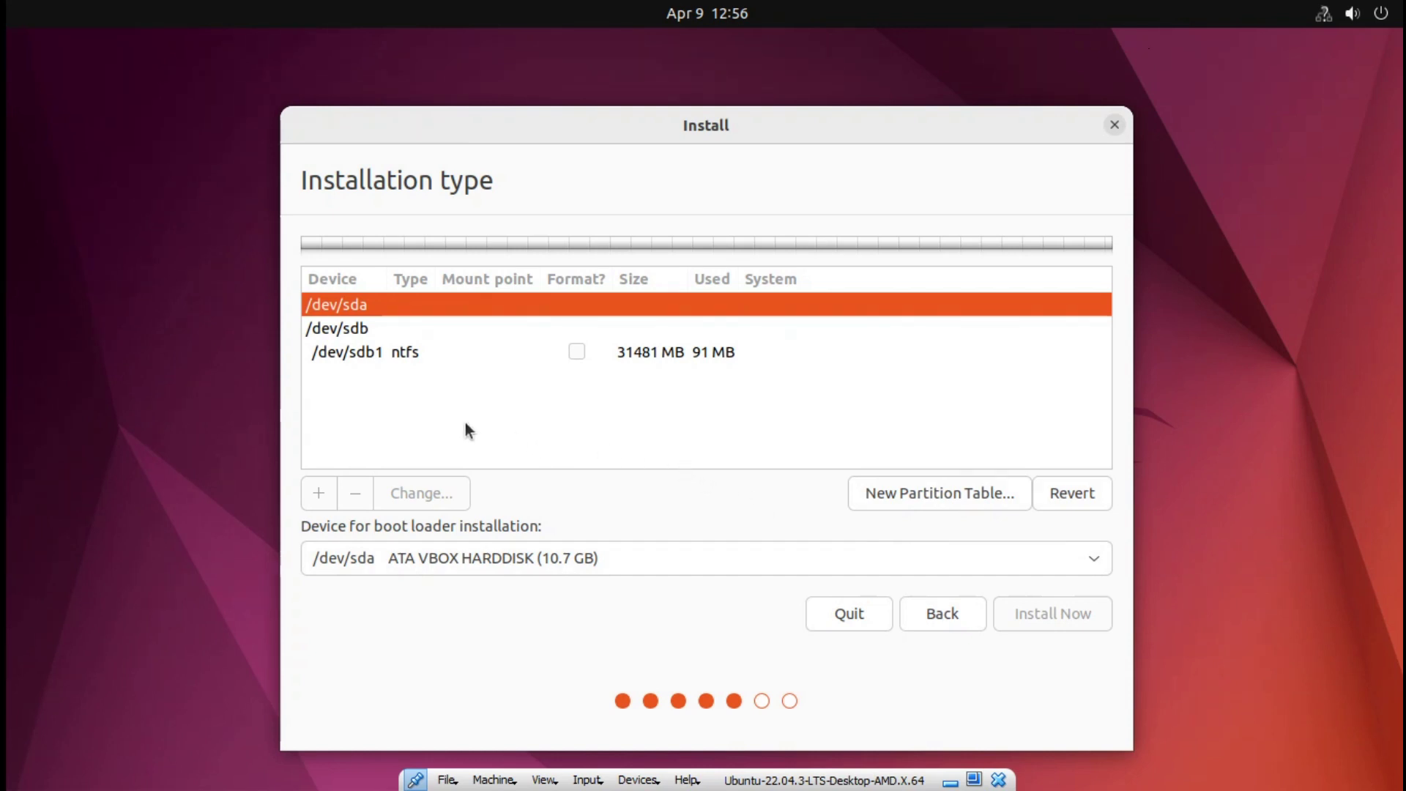
# Step: Select the NTFS partition /dev/sdb1 and set the boot loader installation device to /dev/sdb SanDisk Cruzer Blade (31.5 GB)
pyautogui.click(352, 331)
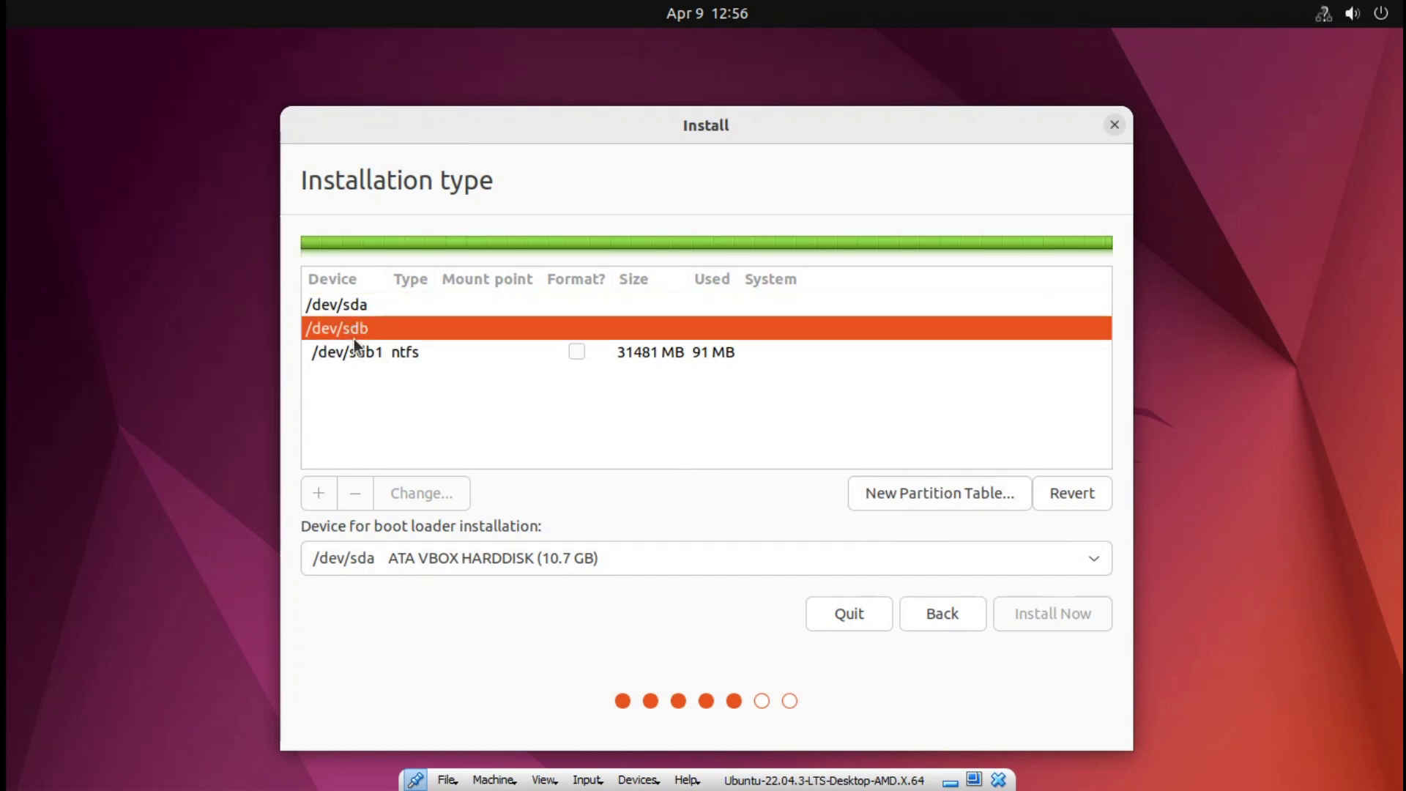
pyautogui.click(357, 353)
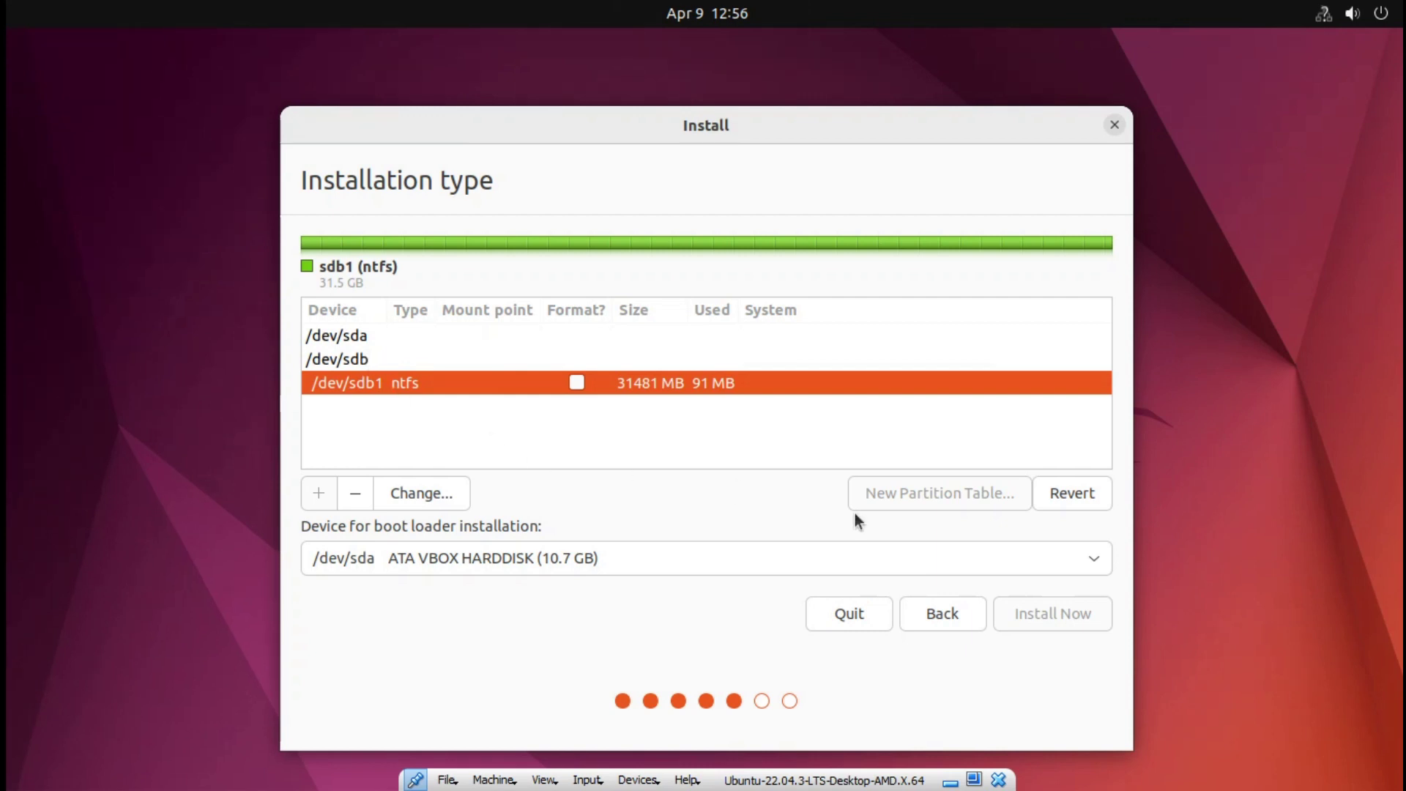
pyautogui.click(1107, 559)
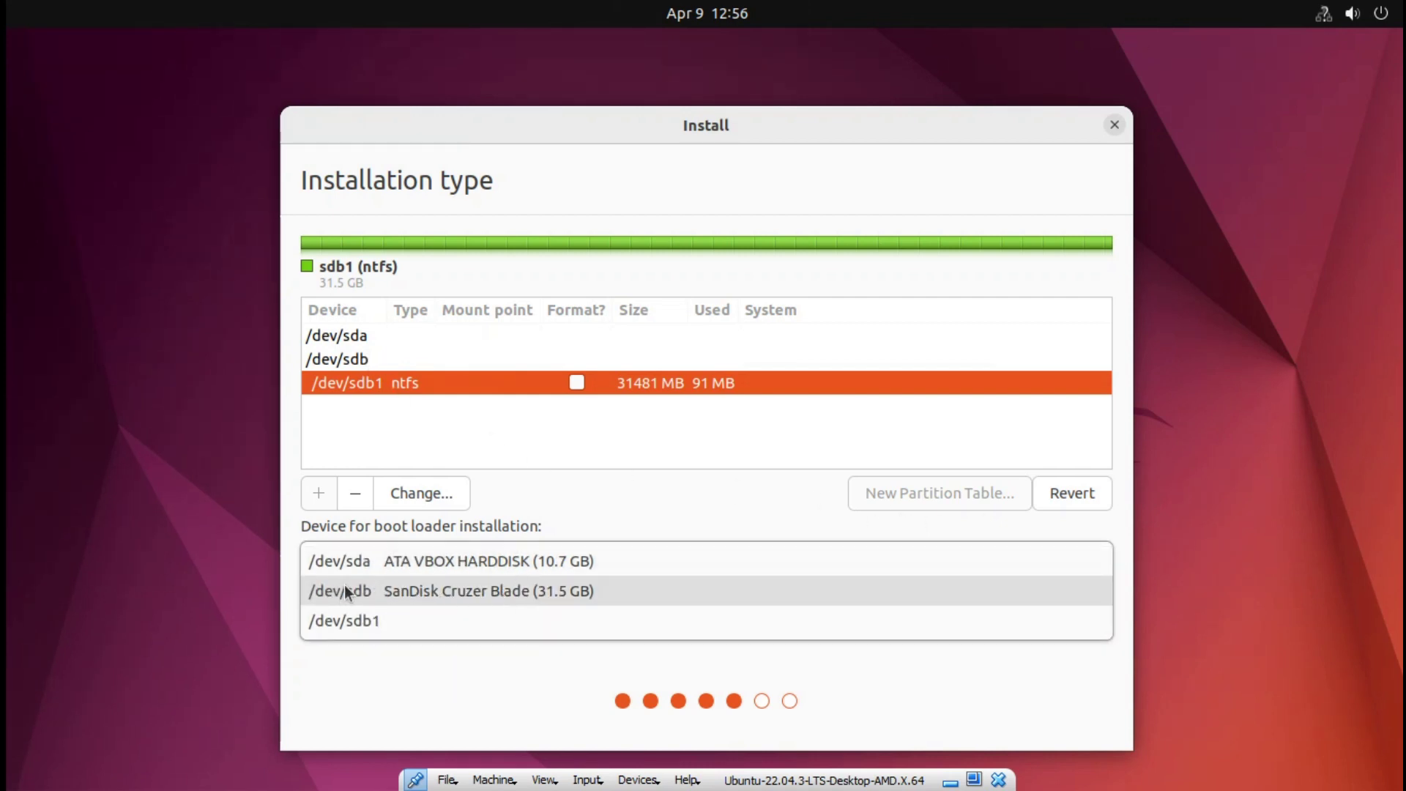
pyautogui.click(604, 586)
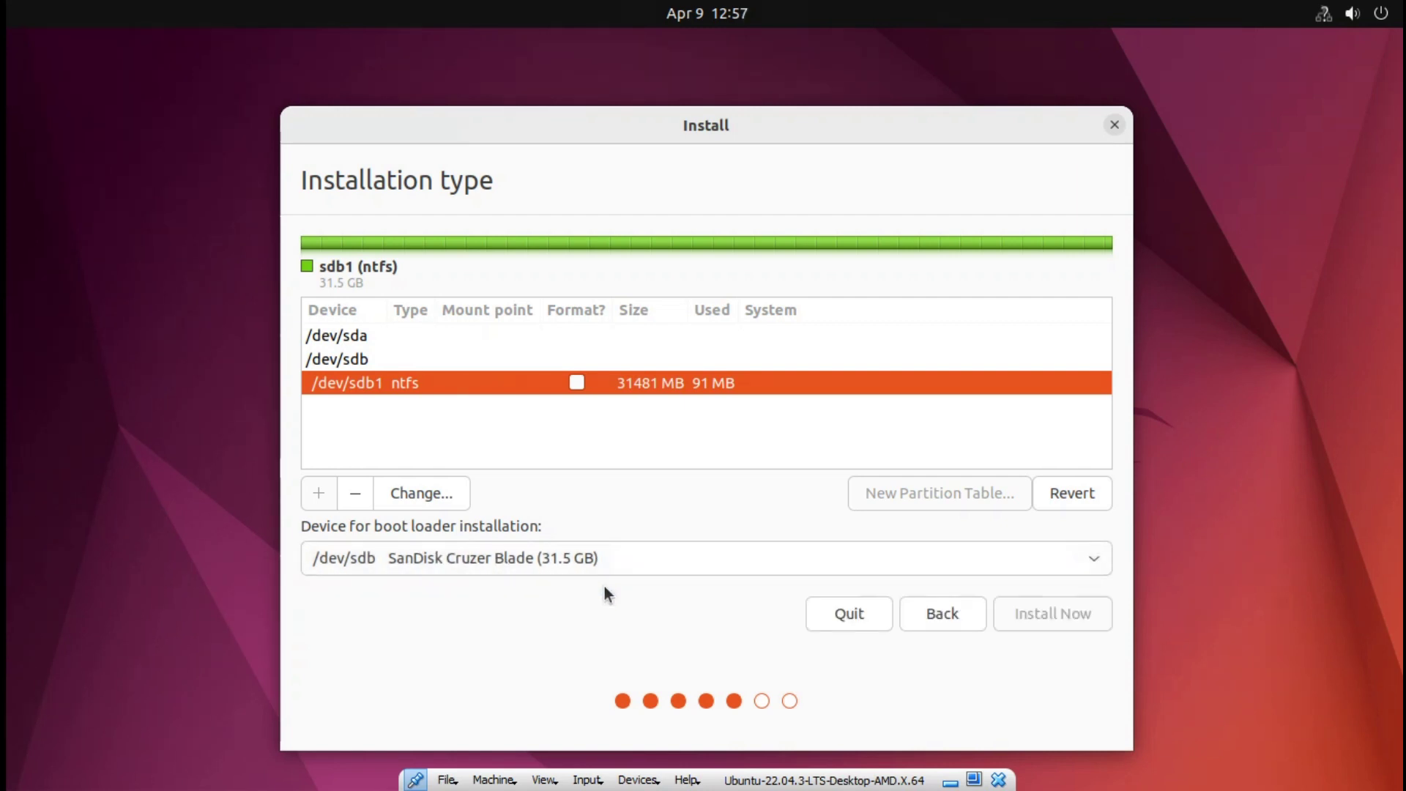
# Step: Set partition /dev/sdb1 to Ext4 journaling file system with formatting enabled and mount point /, and write the changes to disk
pyautogui.click(408, 496)
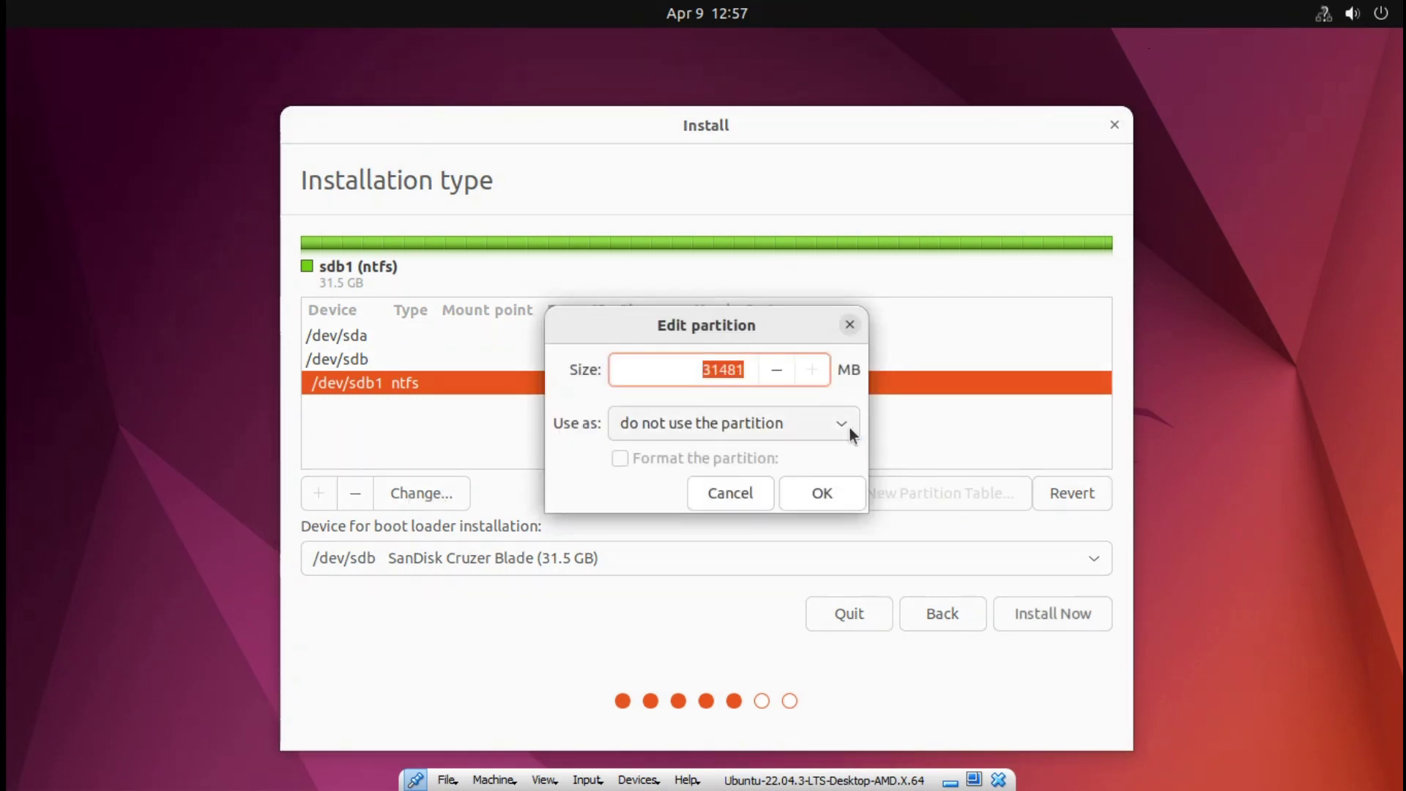
pyautogui.click(846, 432)
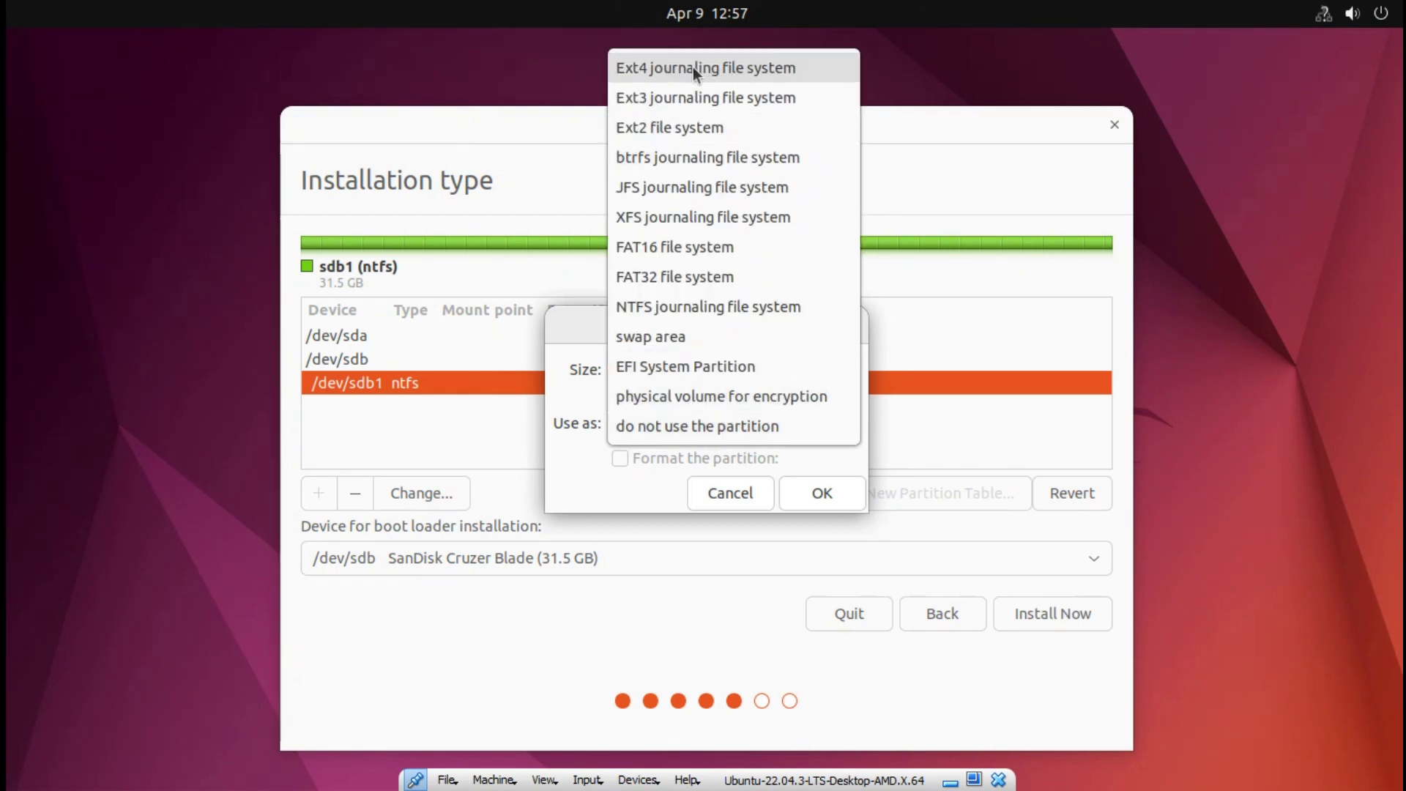
pyautogui.click(720, 67)
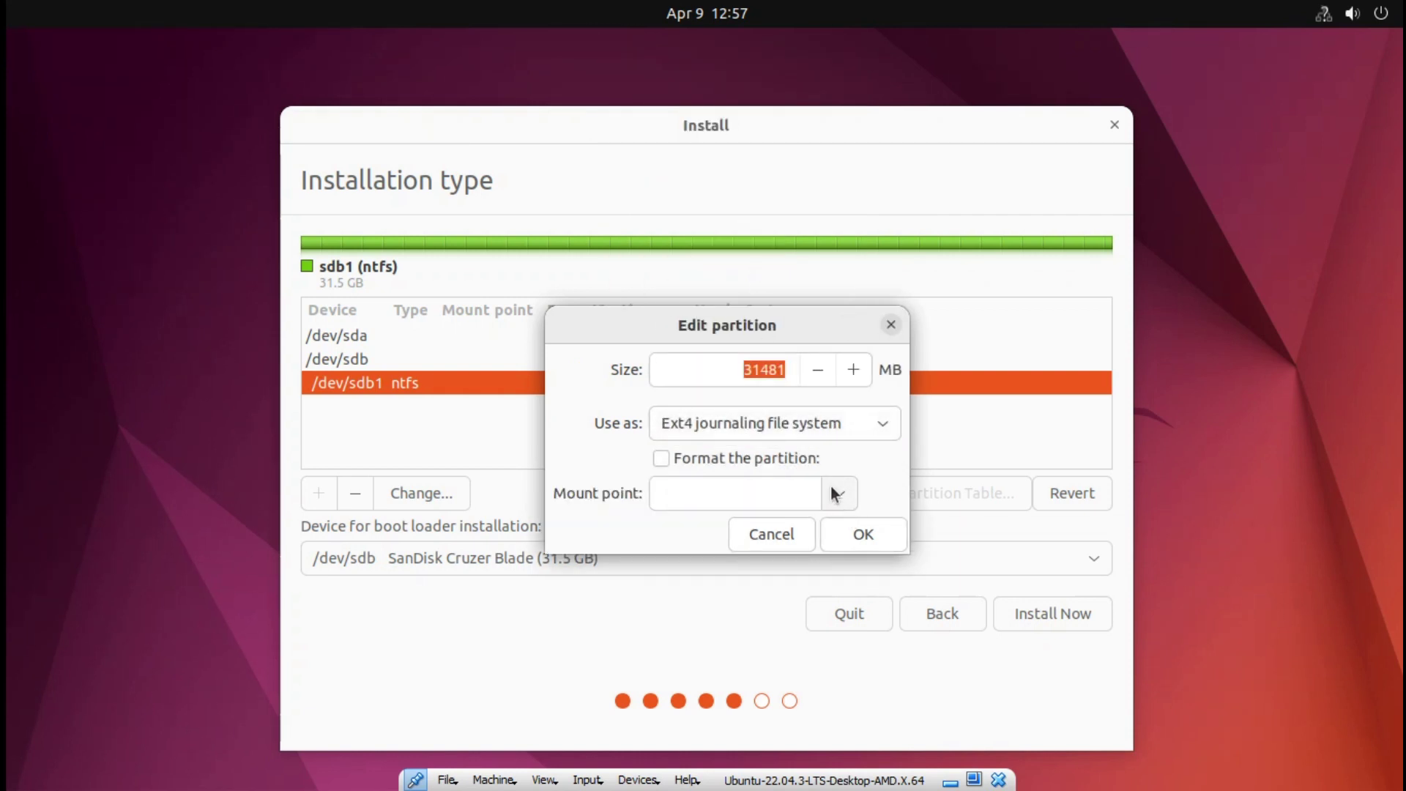
pyautogui.click(814, 456)
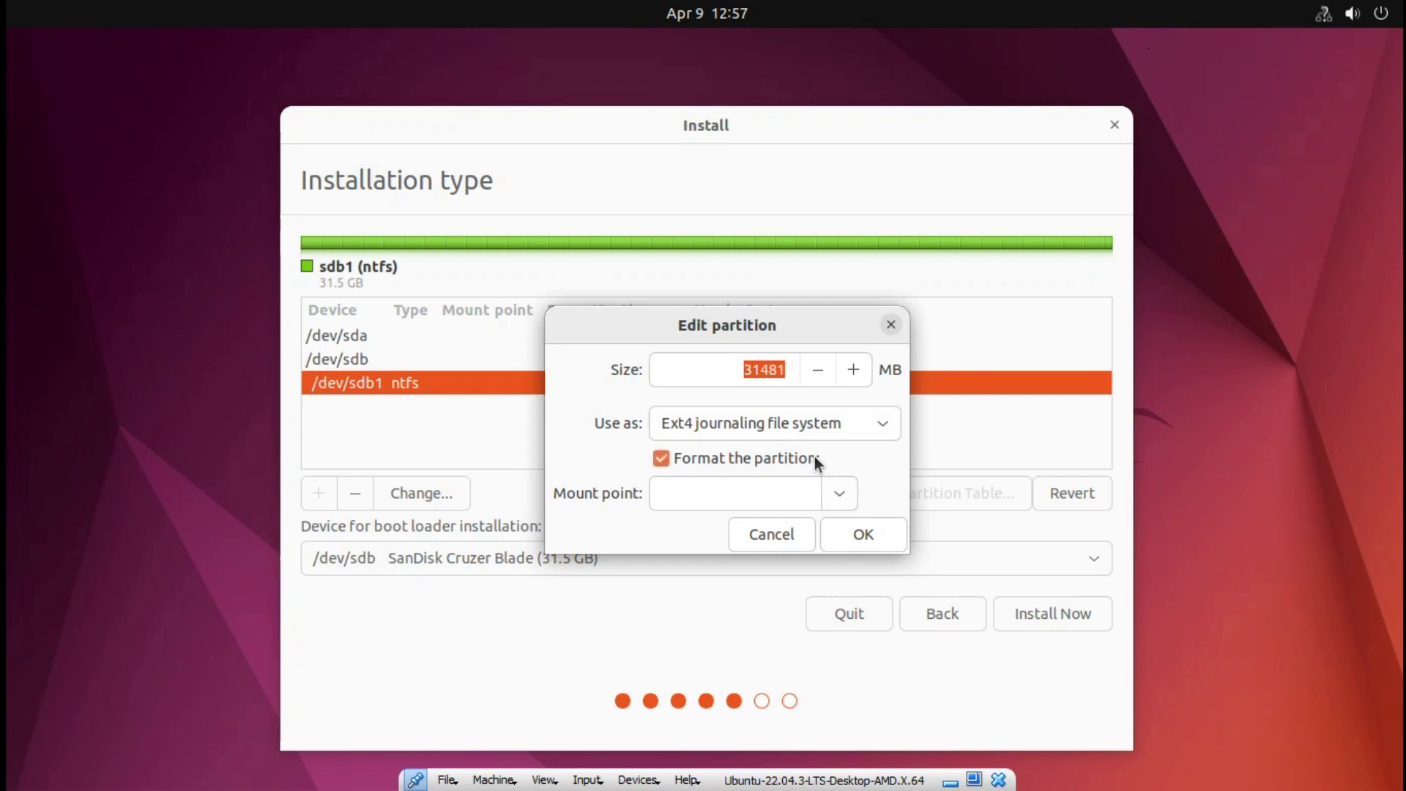
pyautogui.click(847, 493)
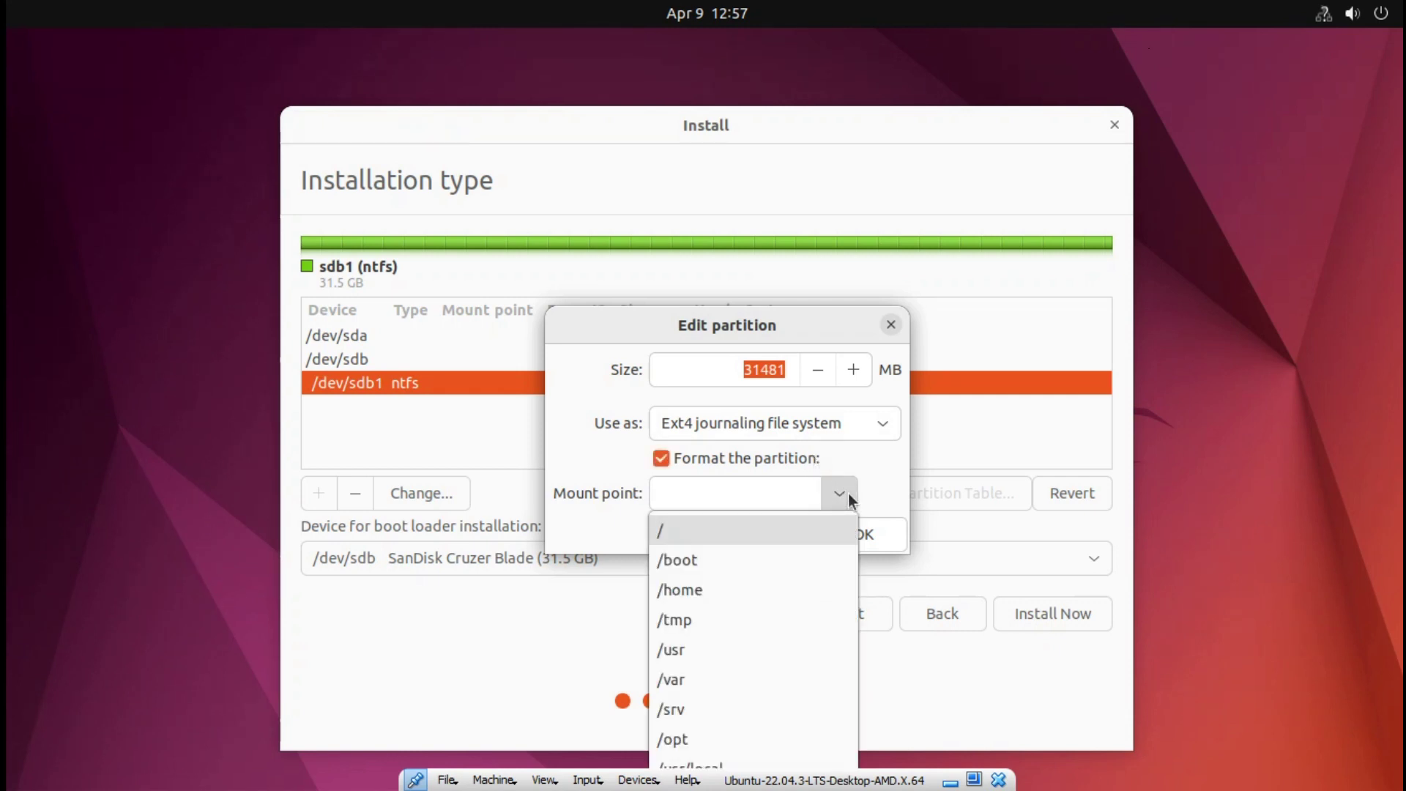
pyautogui.click(806, 531)
pyautogui.click(842, 535)
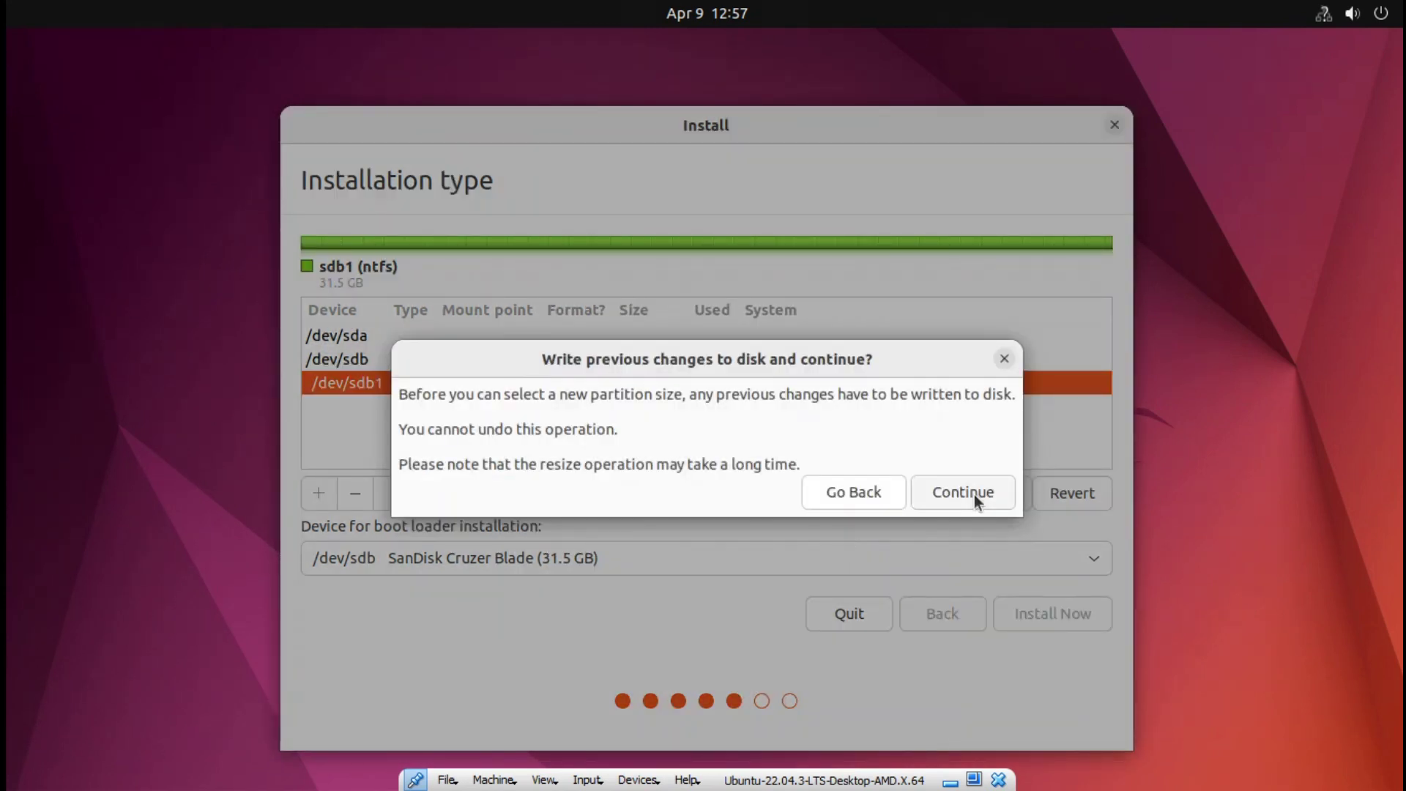
pyautogui.click(974, 495)
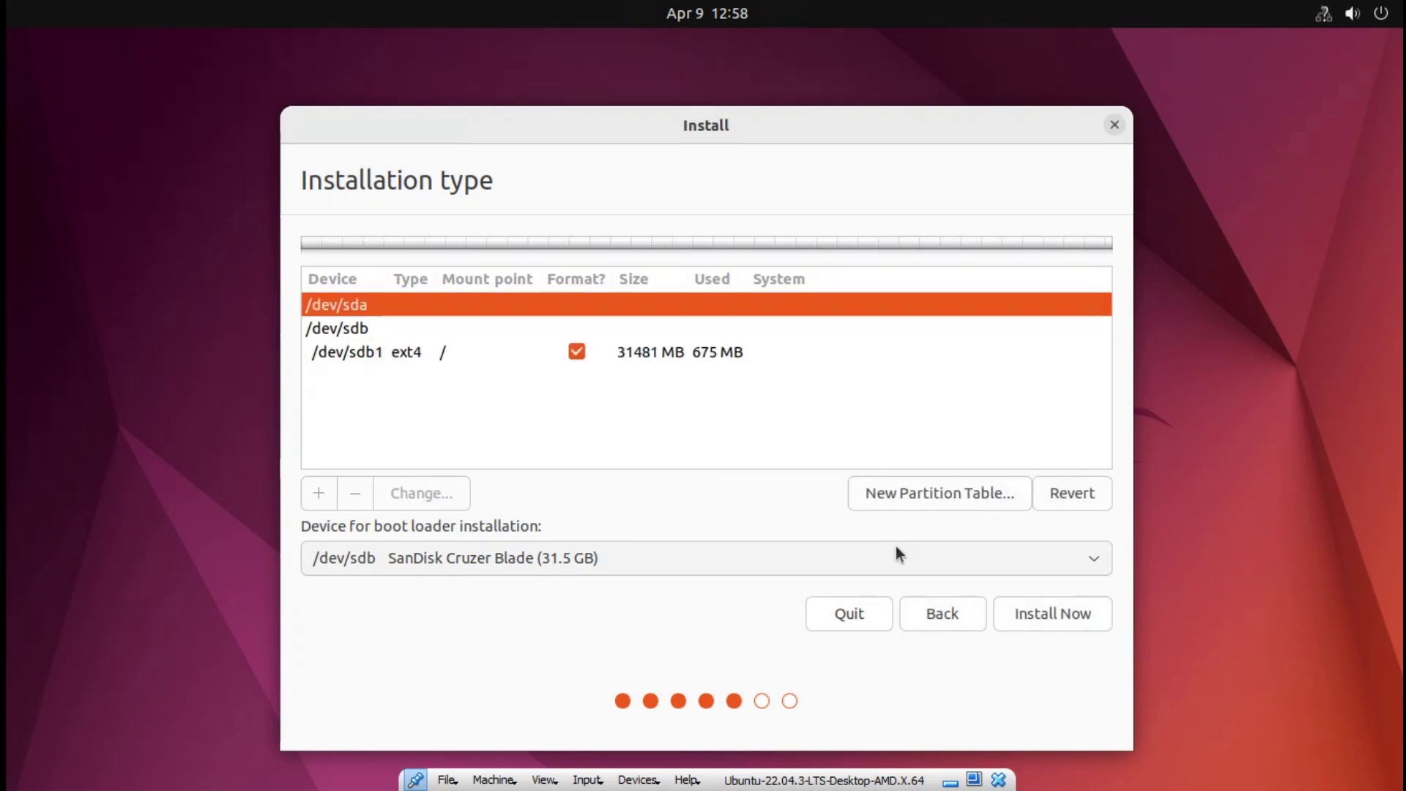
# Step: Start the installation with partition /dev/sdb1 selected and continue without adding an EFI System Partition
pyautogui.click(423, 352)
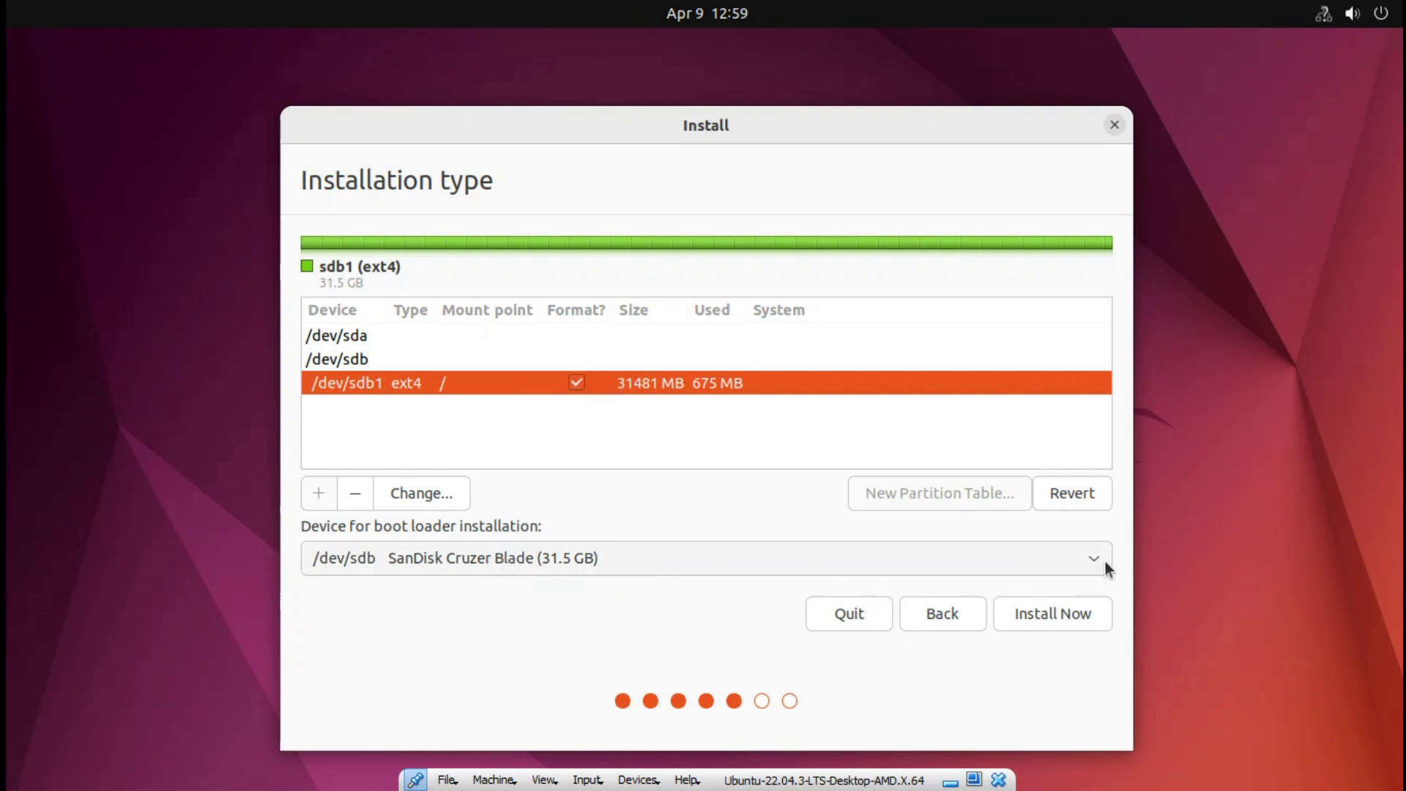
pyautogui.click(1049, 621)
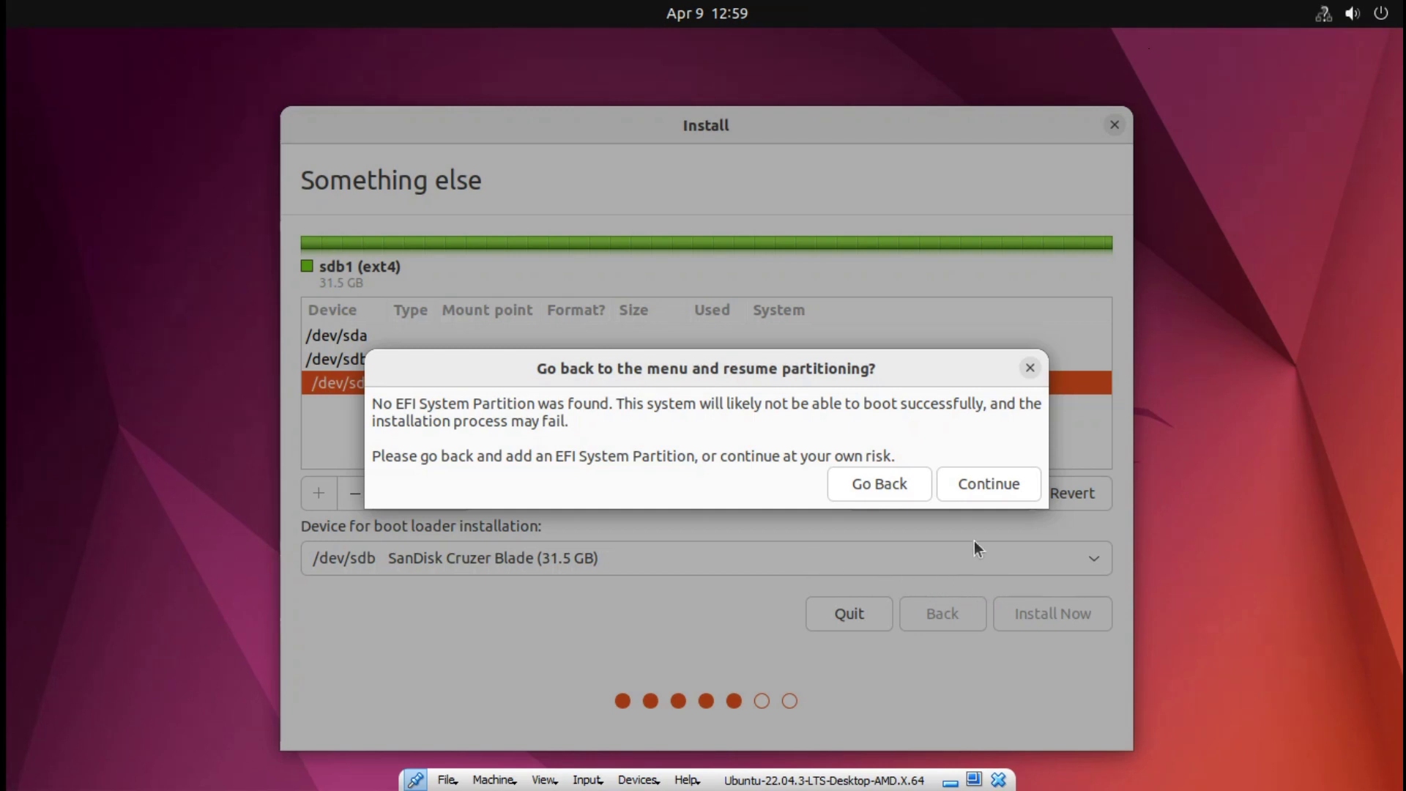
pyautogui.click(1004, 485)
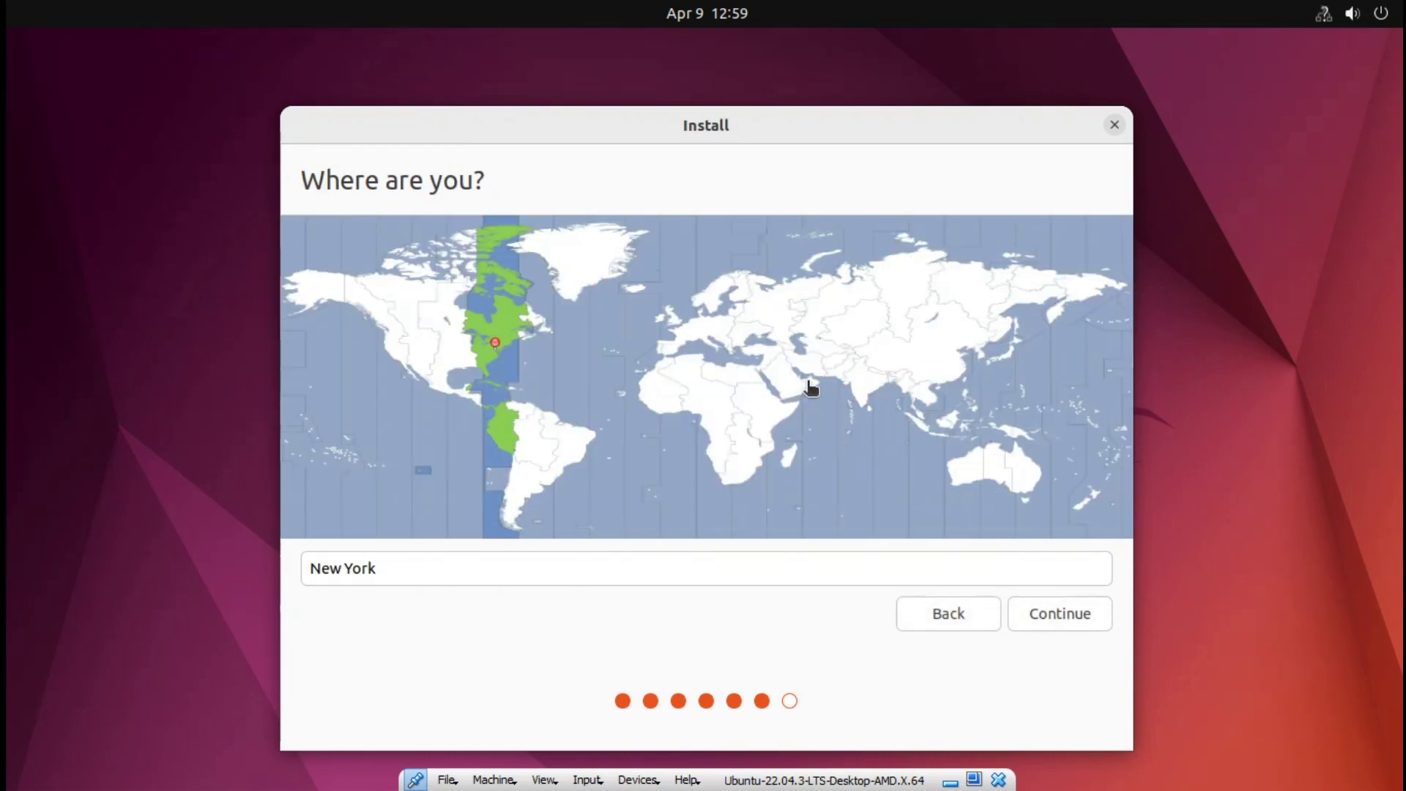
# Step: Set the location to Muscat and create the ubuntu account on computer ubuntu-VirtualBox, filling in and confirming the account password
pyautogui.click(816, 380)
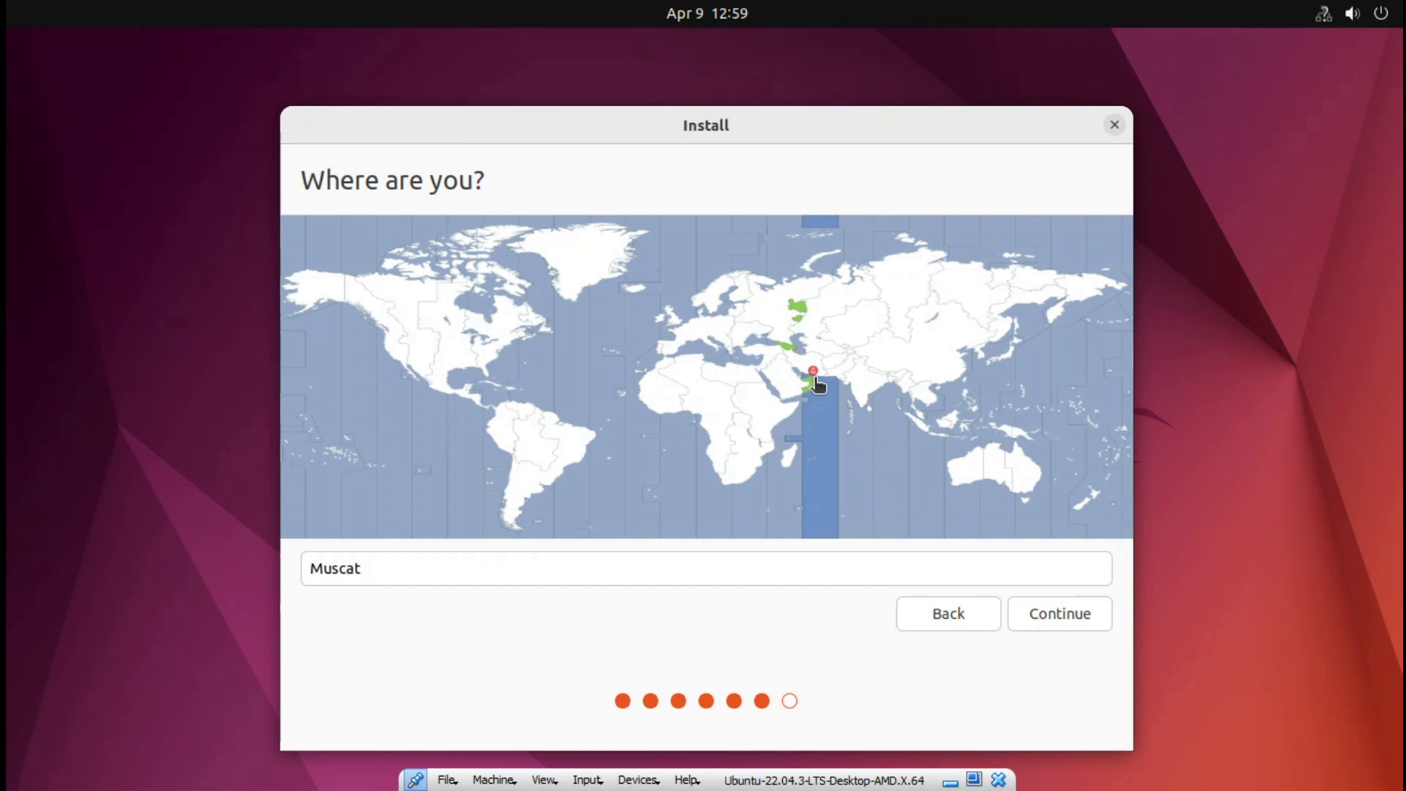
pyautogui.click(1079, 620)
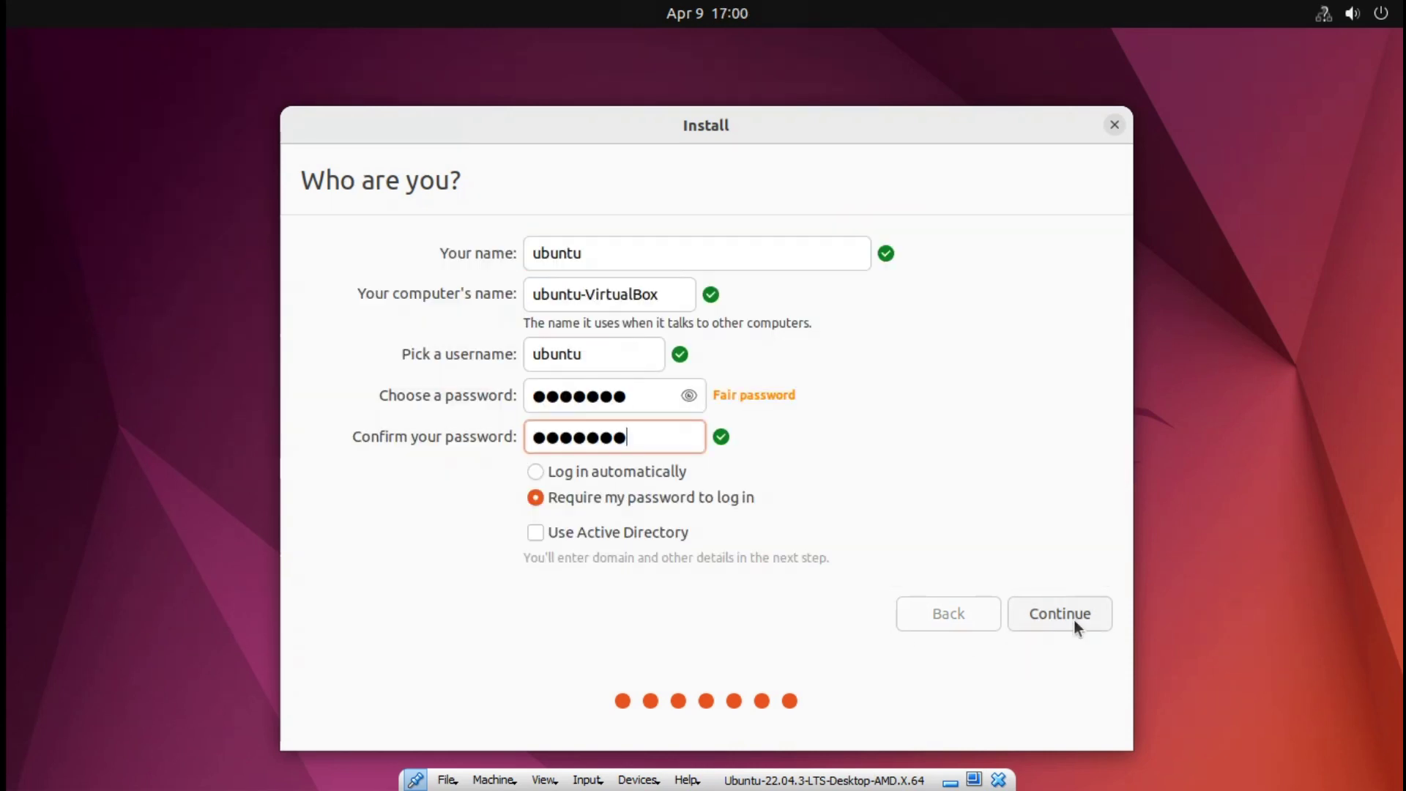
pyautogui.click(1074, 618)
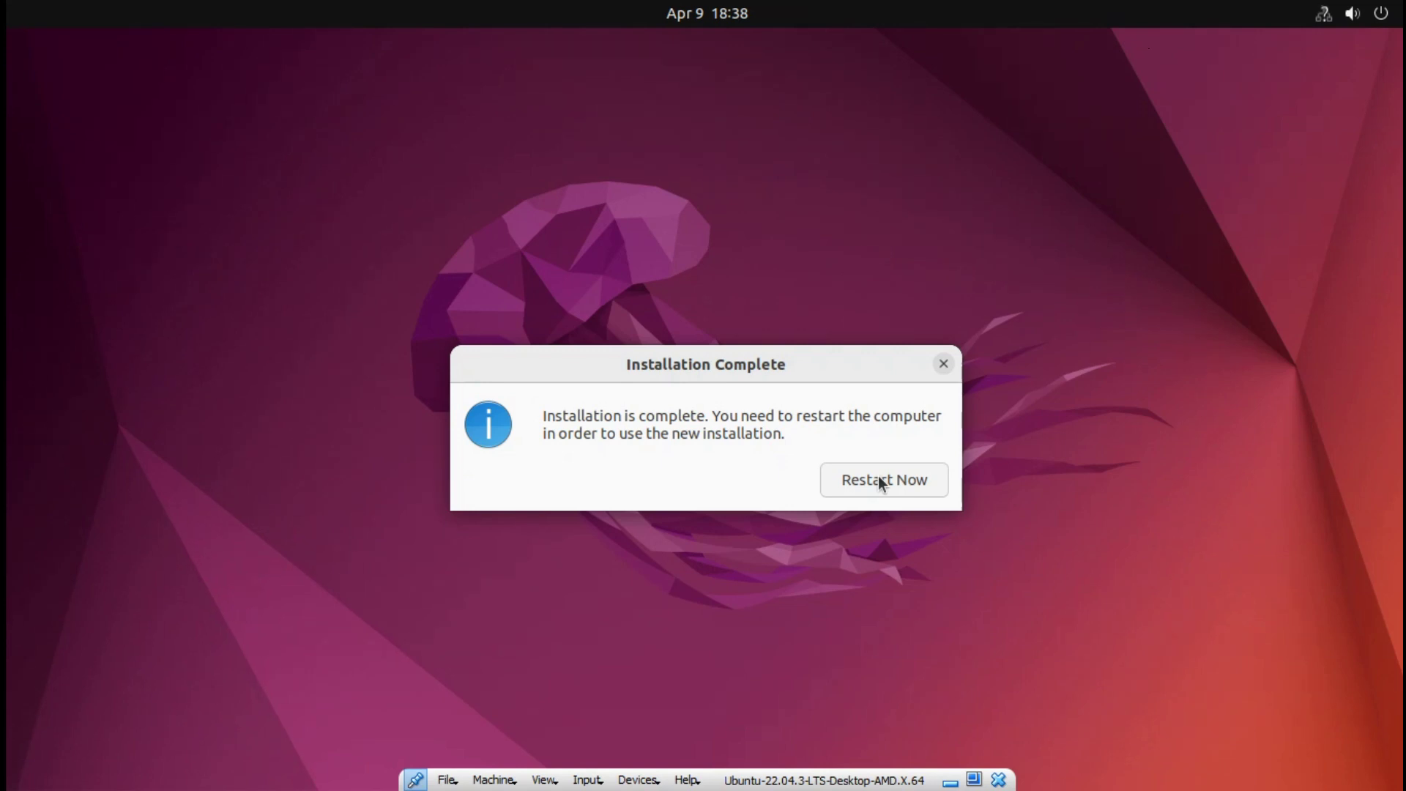
# Step: Restart the machine after the installation, confirm removal of the installation medium, and dismiss the mouse integration message
pyautogui.click(878, 478)
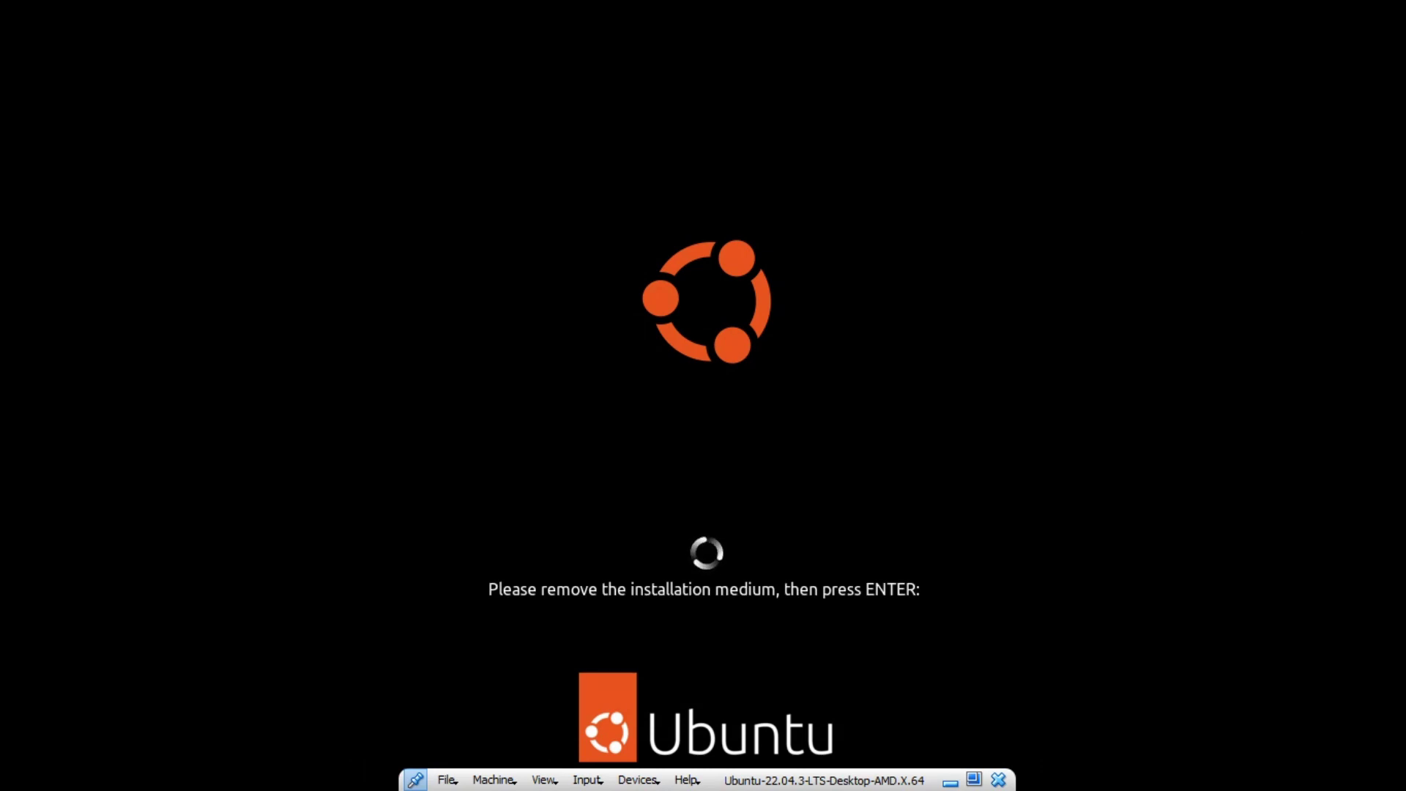
pyautogui.press('Return')
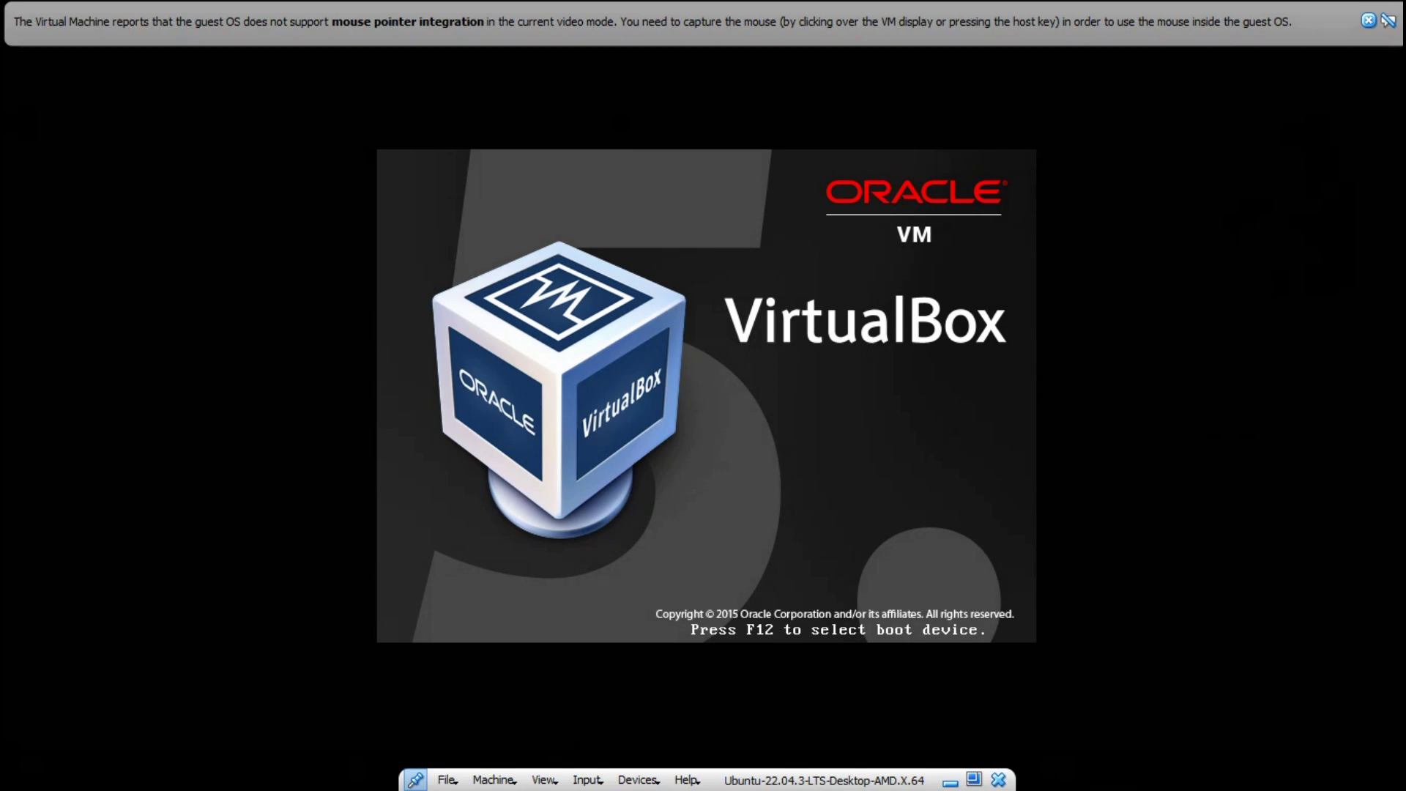
pyautogui.click(1369, 21)
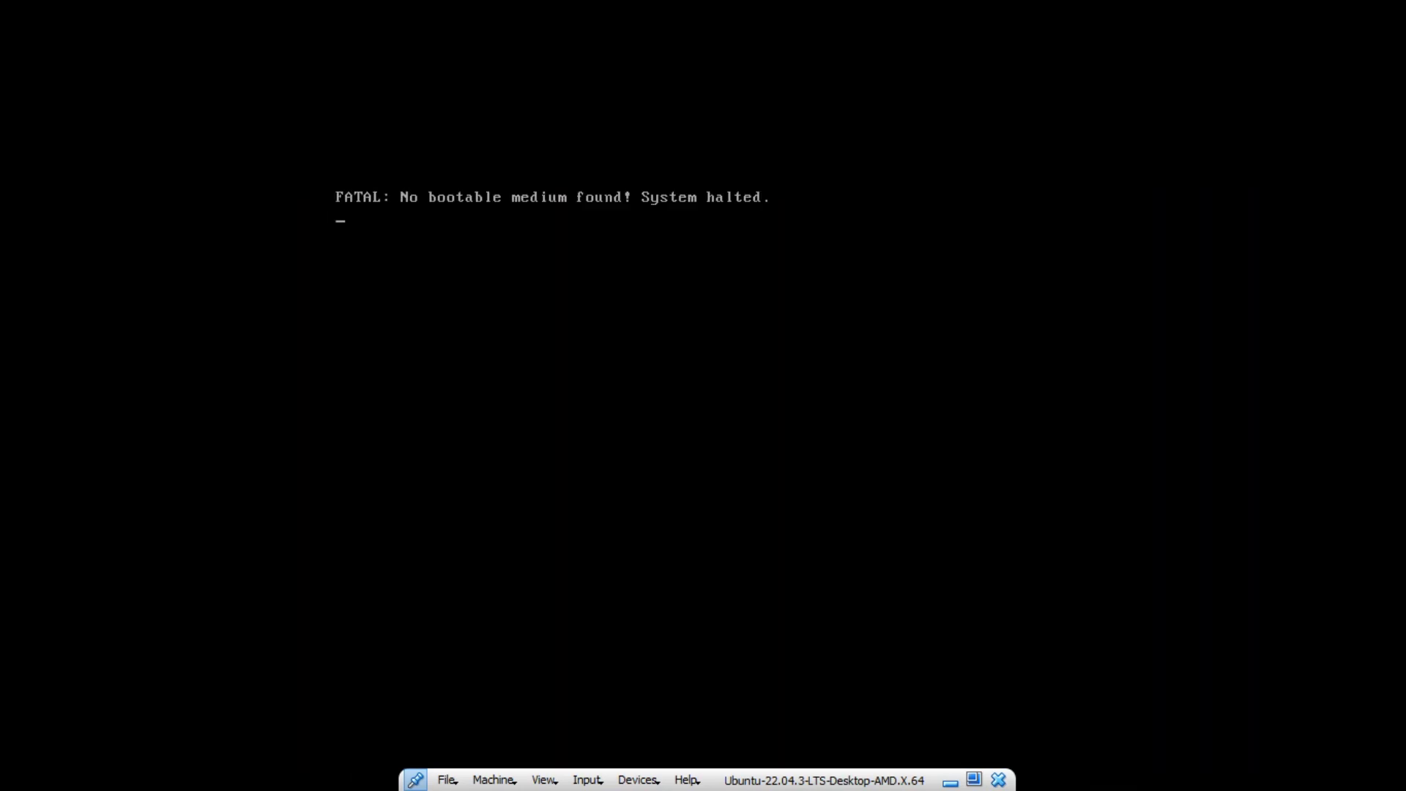
# Step: Leave full-screen mode and close the Ubuntu virtual machine by powering it off
pyautogui.click(974, 780)
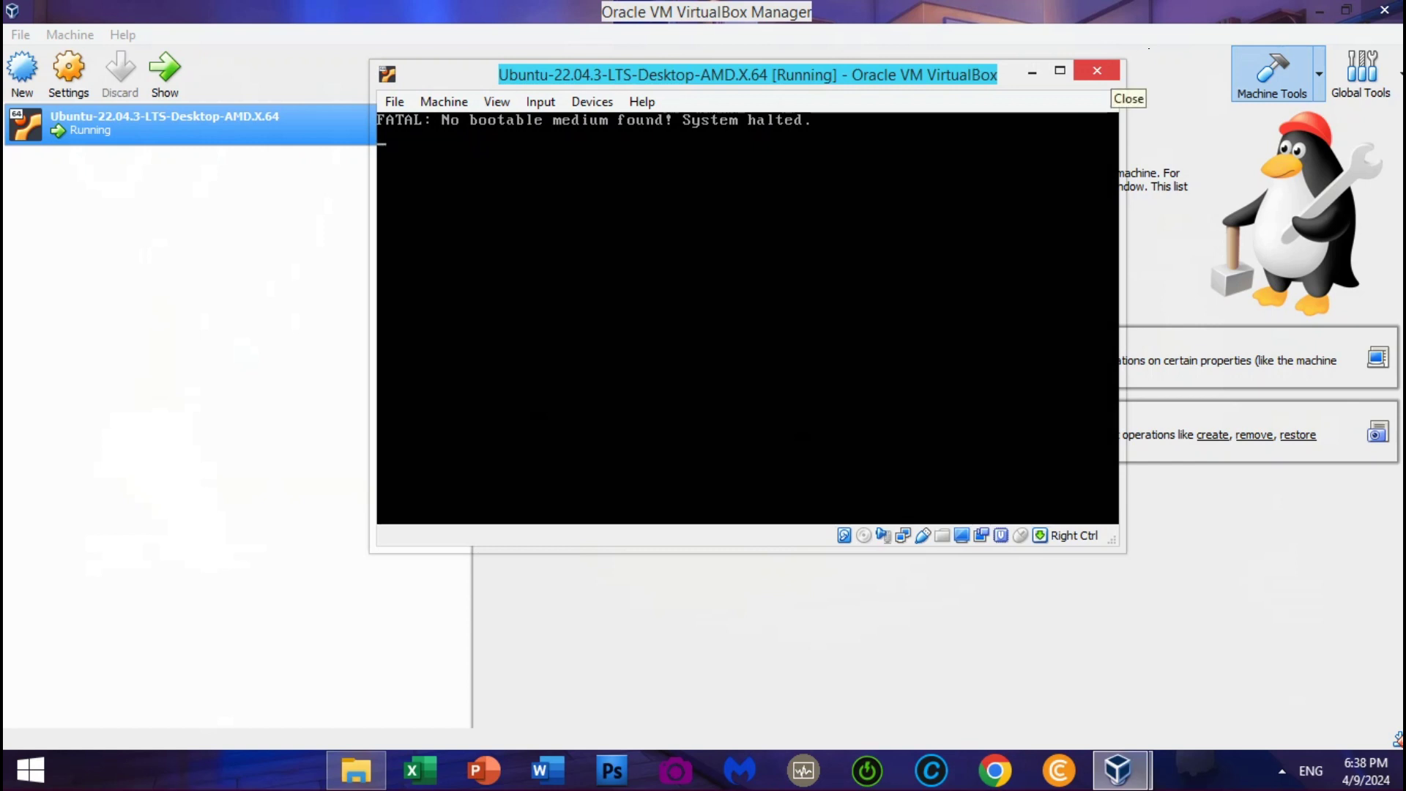
pyautogui.click(1097, 71)
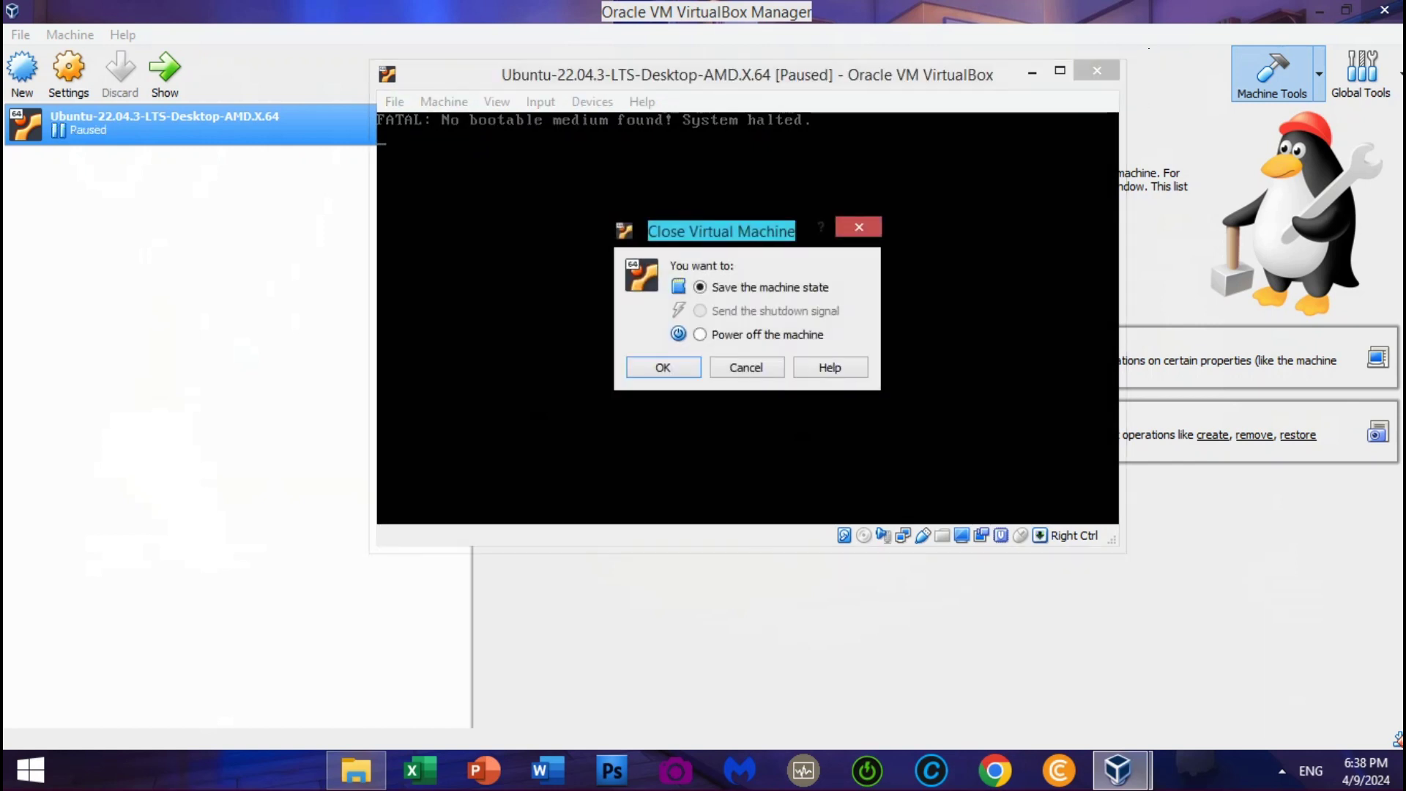
pyautogui.click(701, 335)
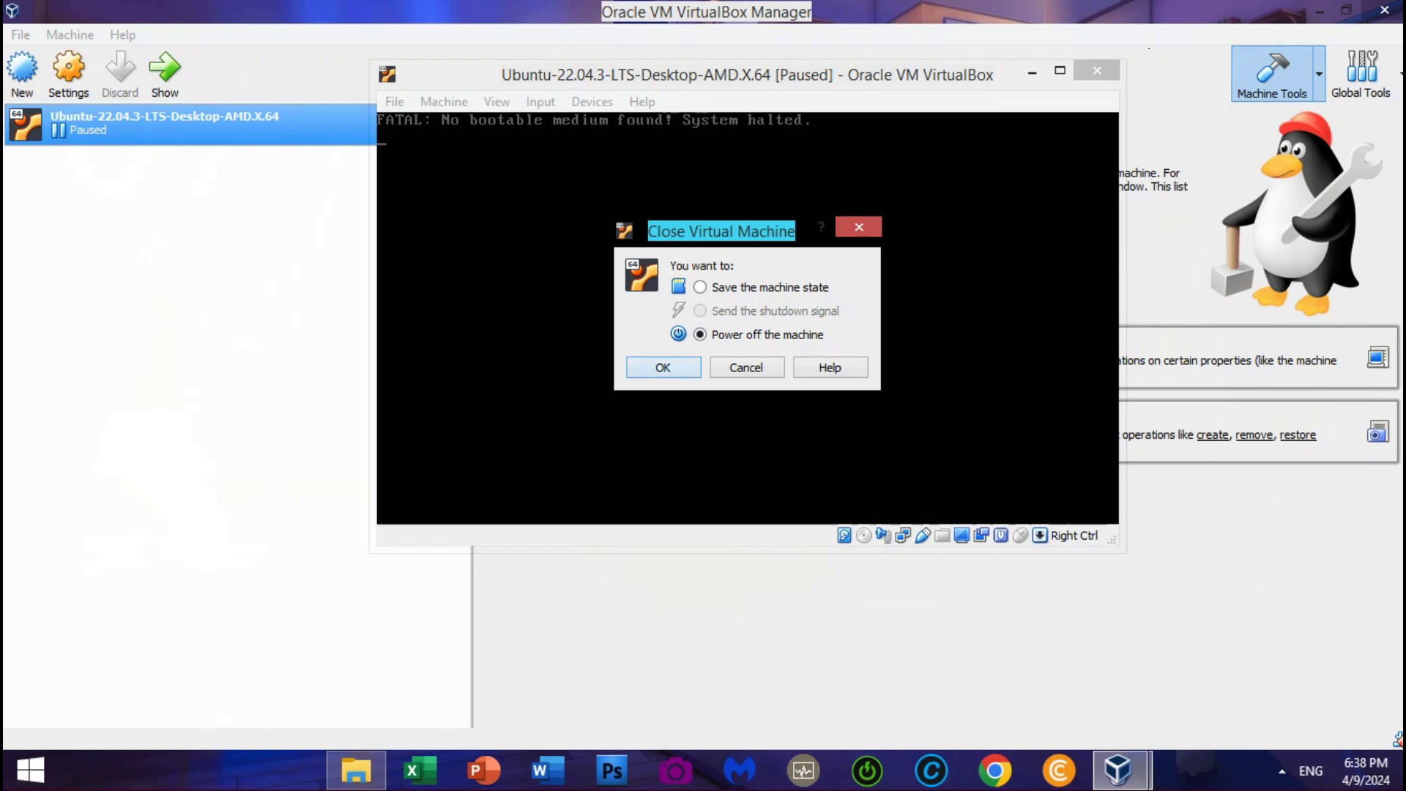
pyautogui.press('Return')
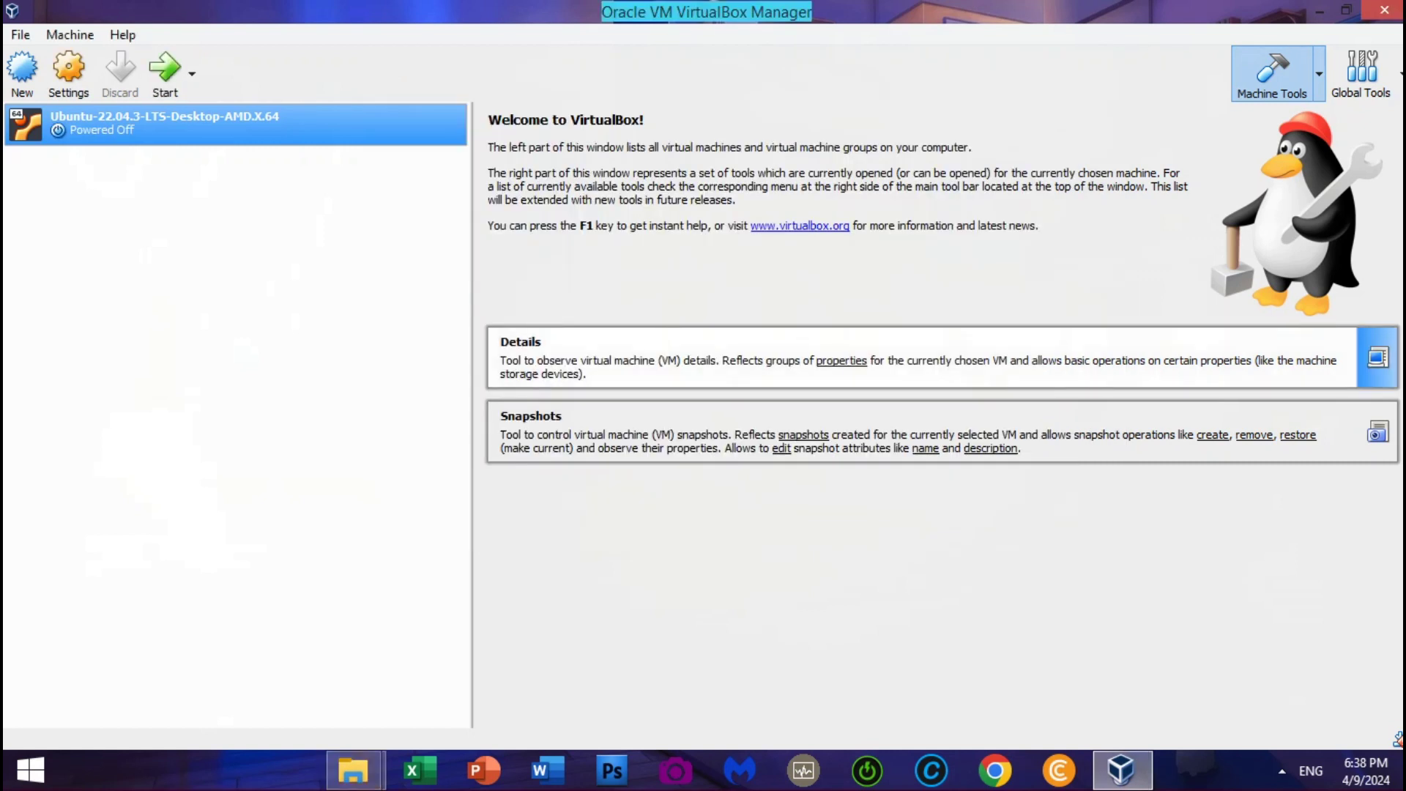
# Step: Bring up the Windows prompt about formatting drive J: and decline it
pyautogui.moveTo(355, 770)
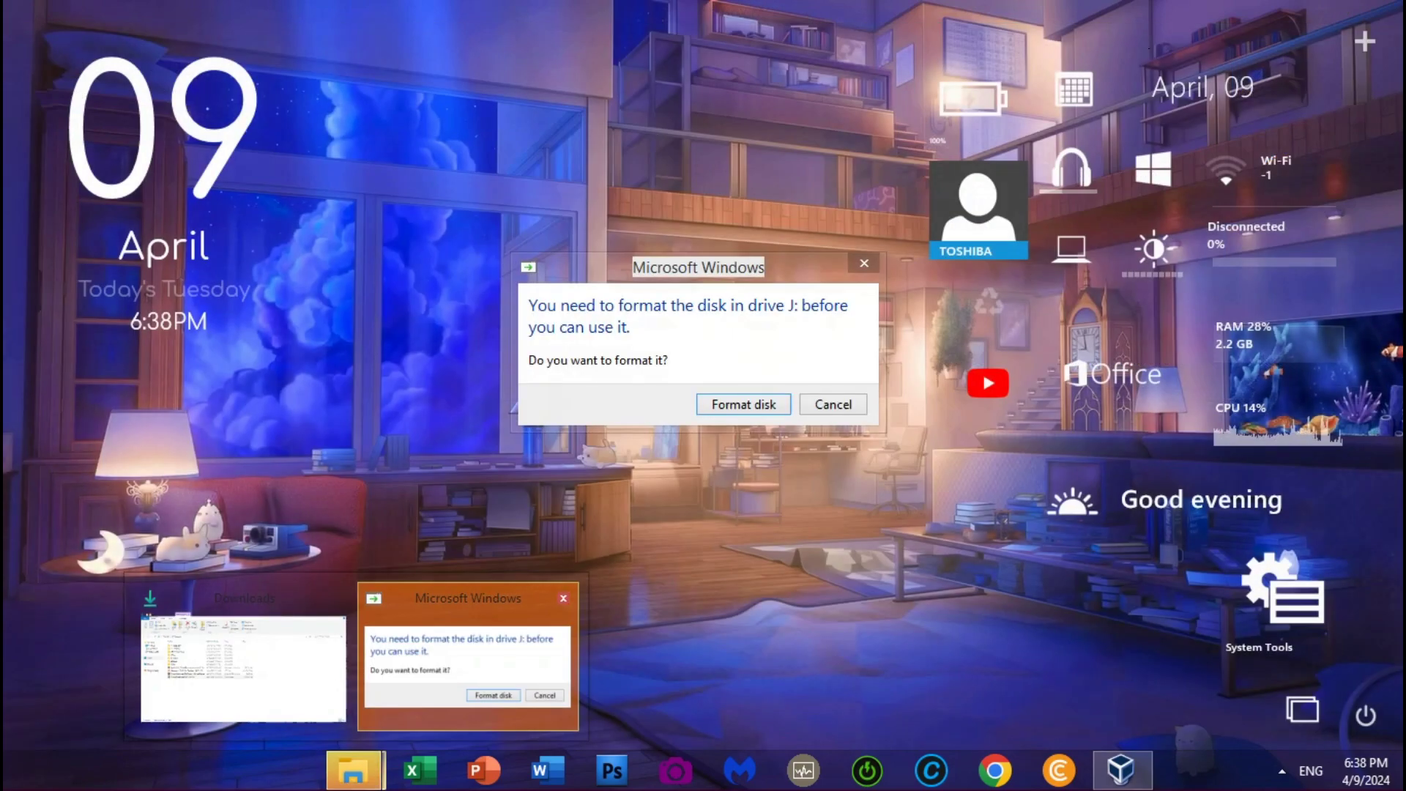
pyautogui.click(469, 660)
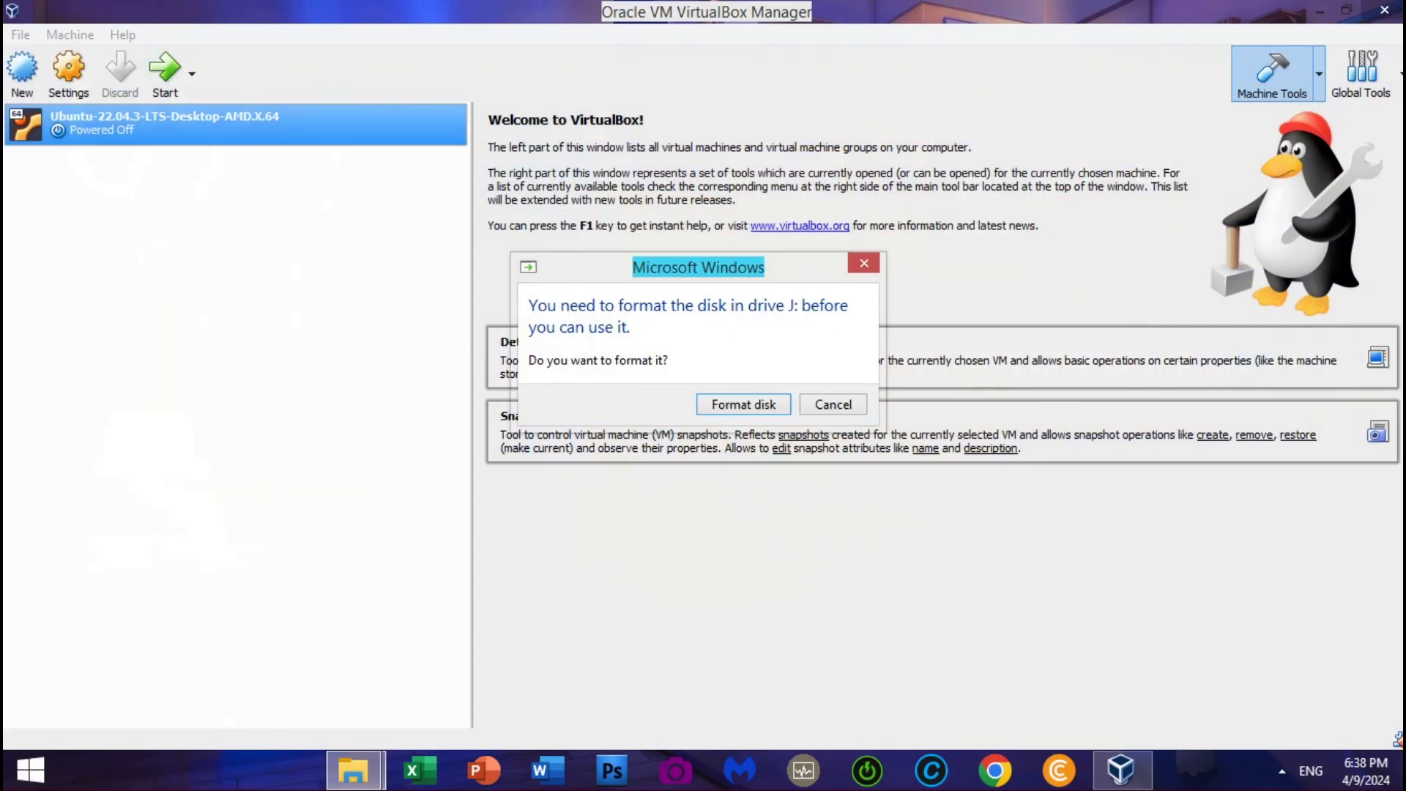
pyautogui.click(832, 404)
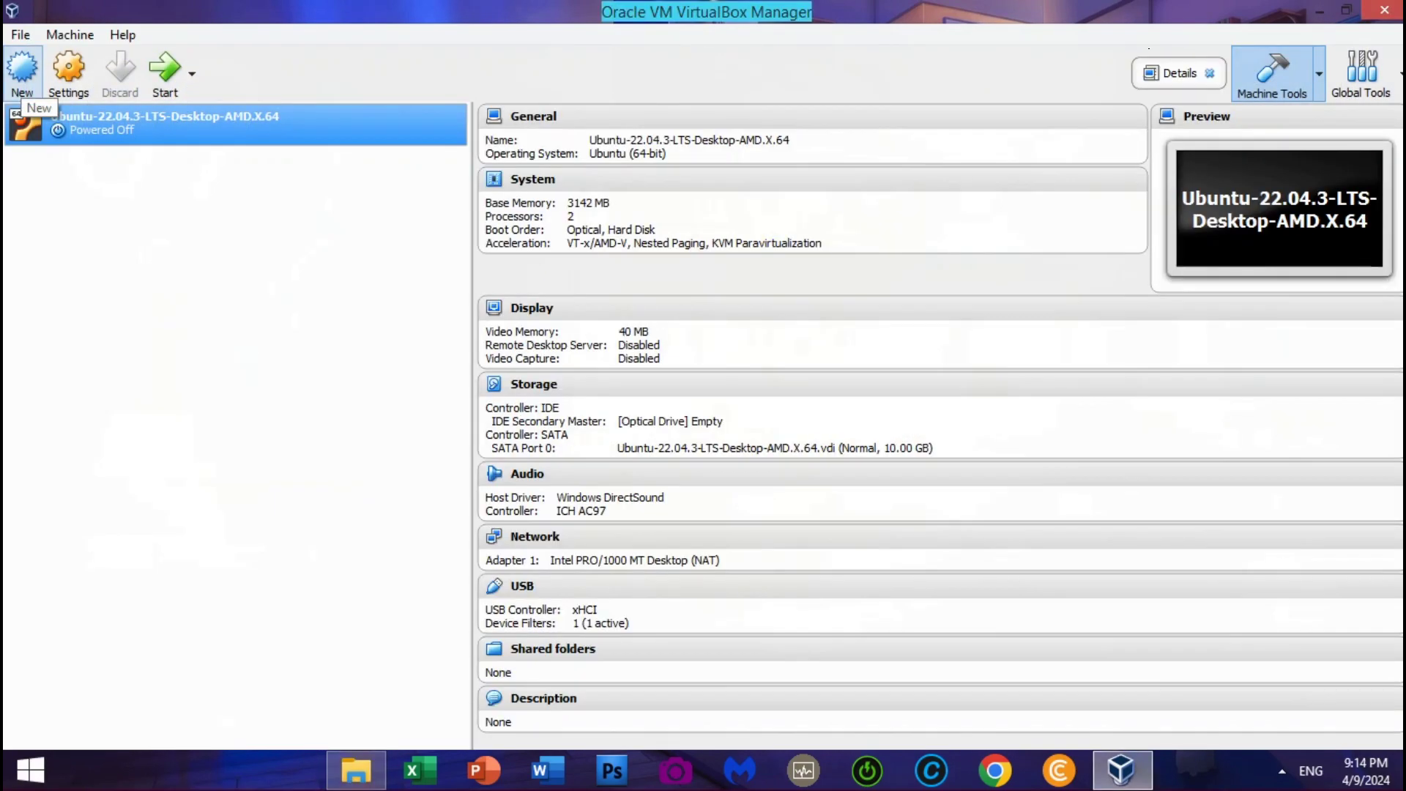
# Step: Create a virtual machine named USB.1 as Linux, Ubuntu (64-bit), with 3359 MB memory and a 10.00 GB dynamically allocated VDI disk
pyautogui.click(24, 86)
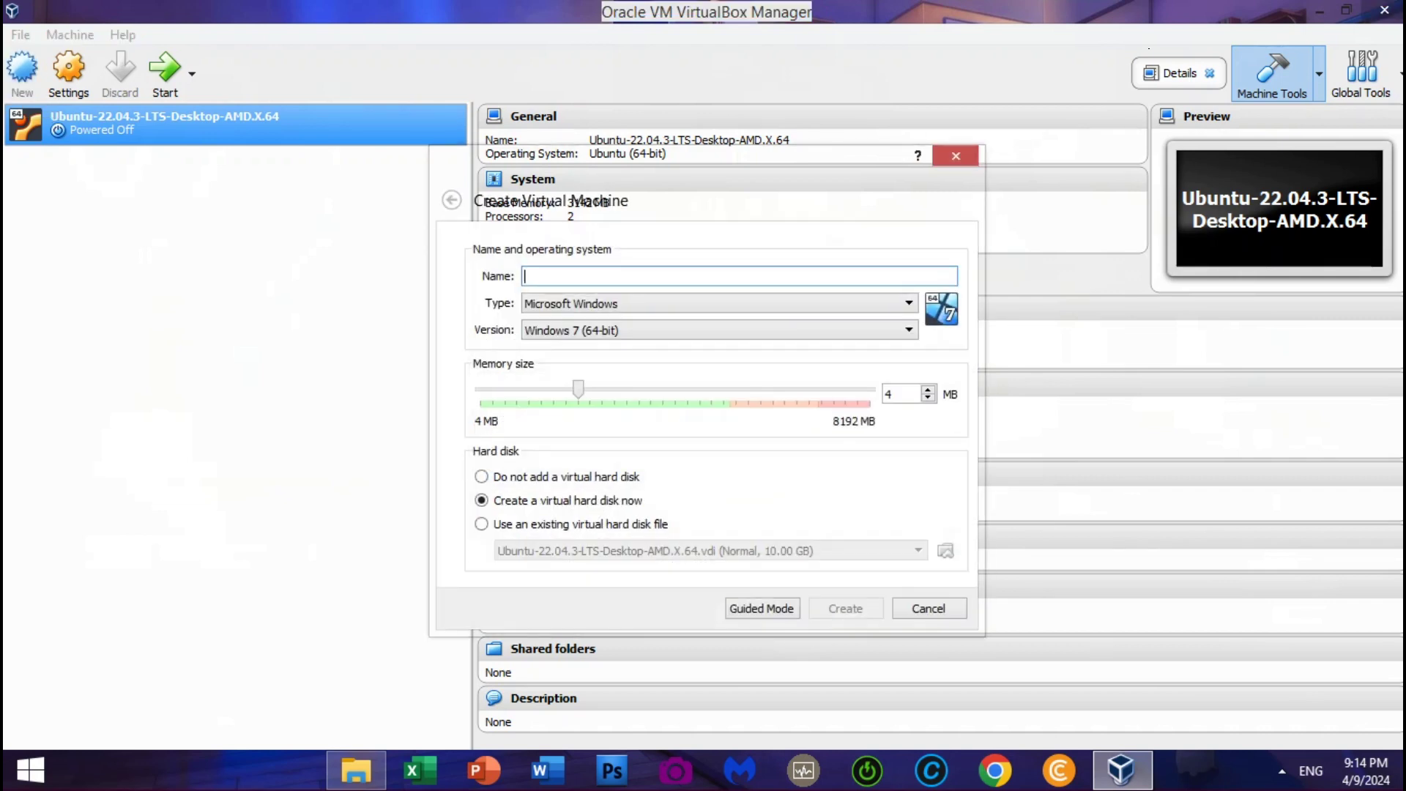
pyautogui.write('U')
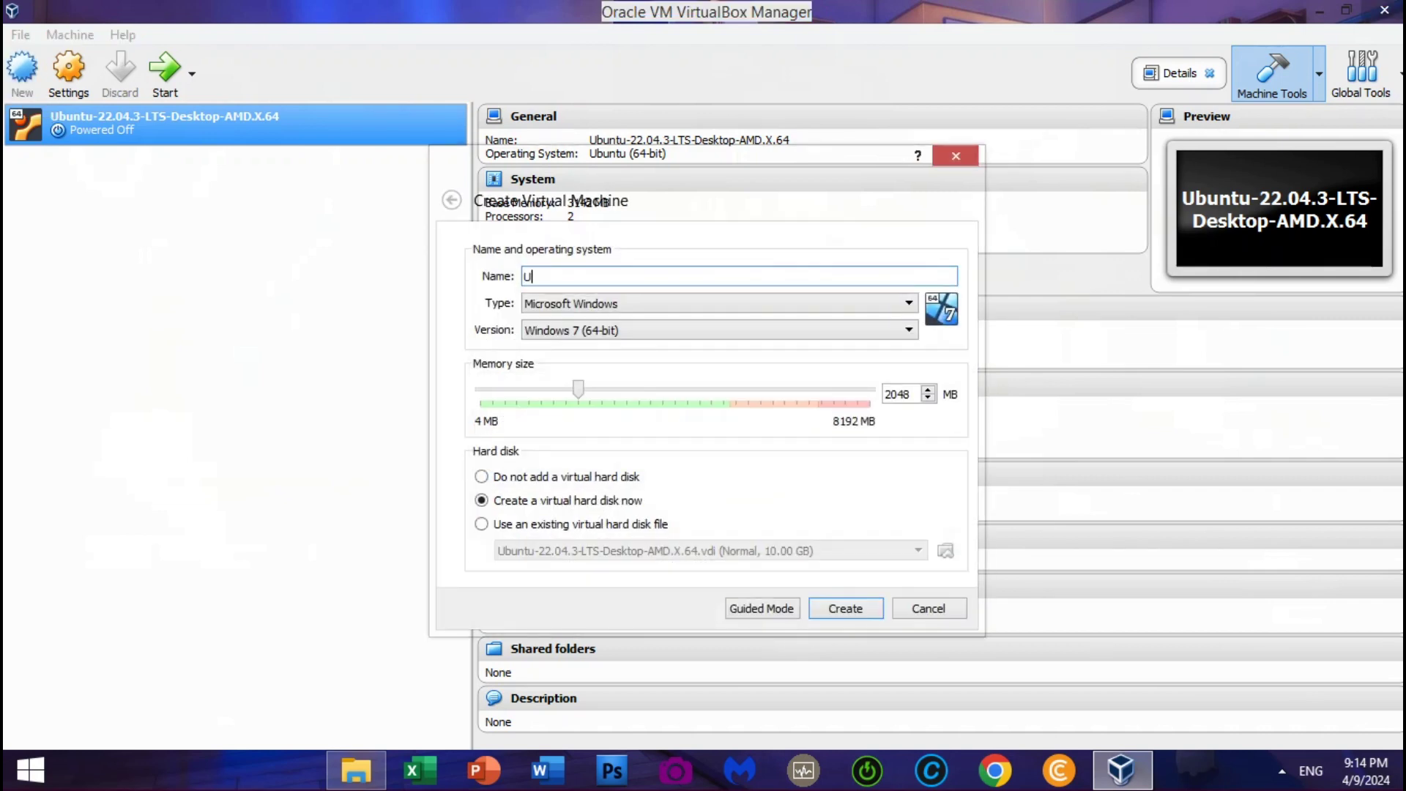
pyautogui.write('SB. 1')
pyautogui.click(719, 304)
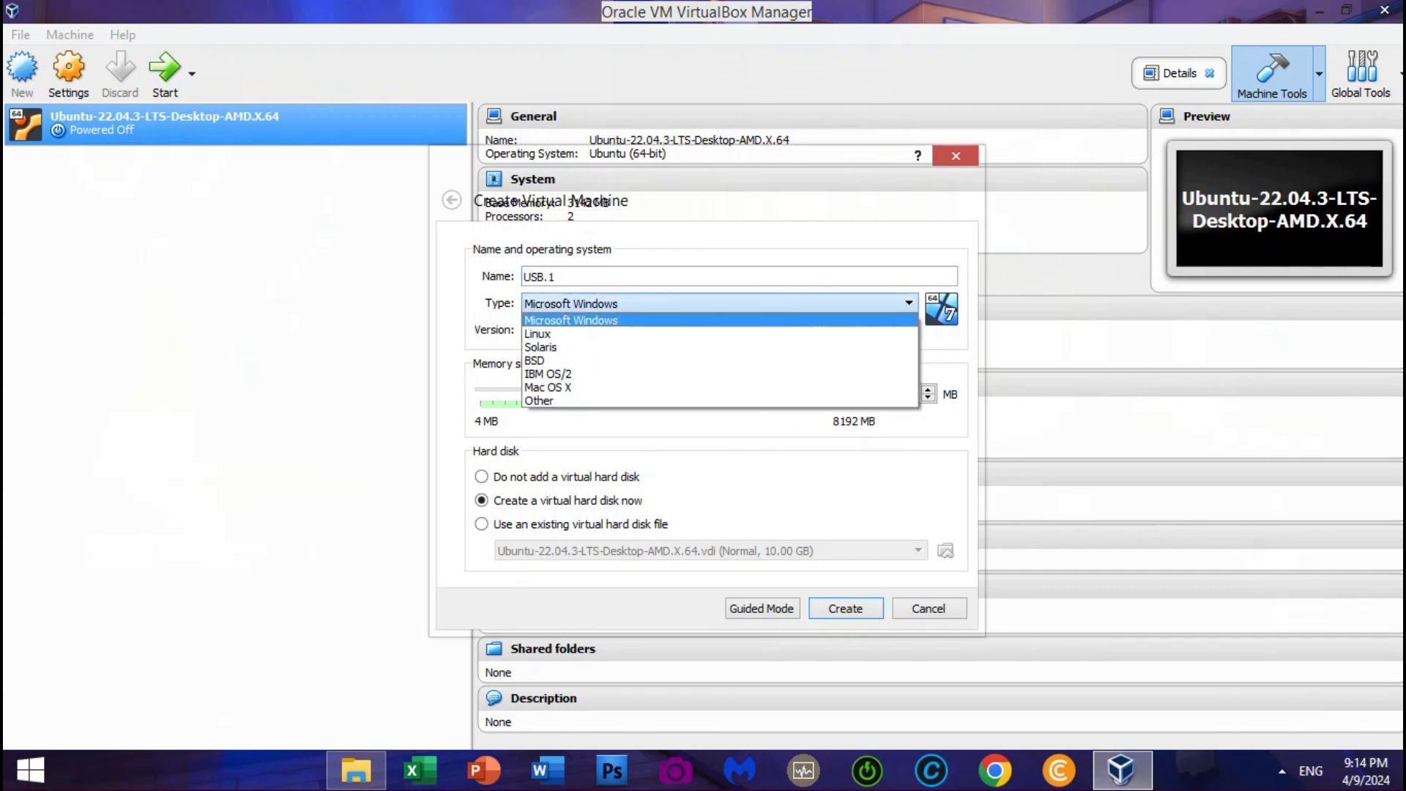
pyautogui.click(719, 333)
pyautogui.press('Tab')
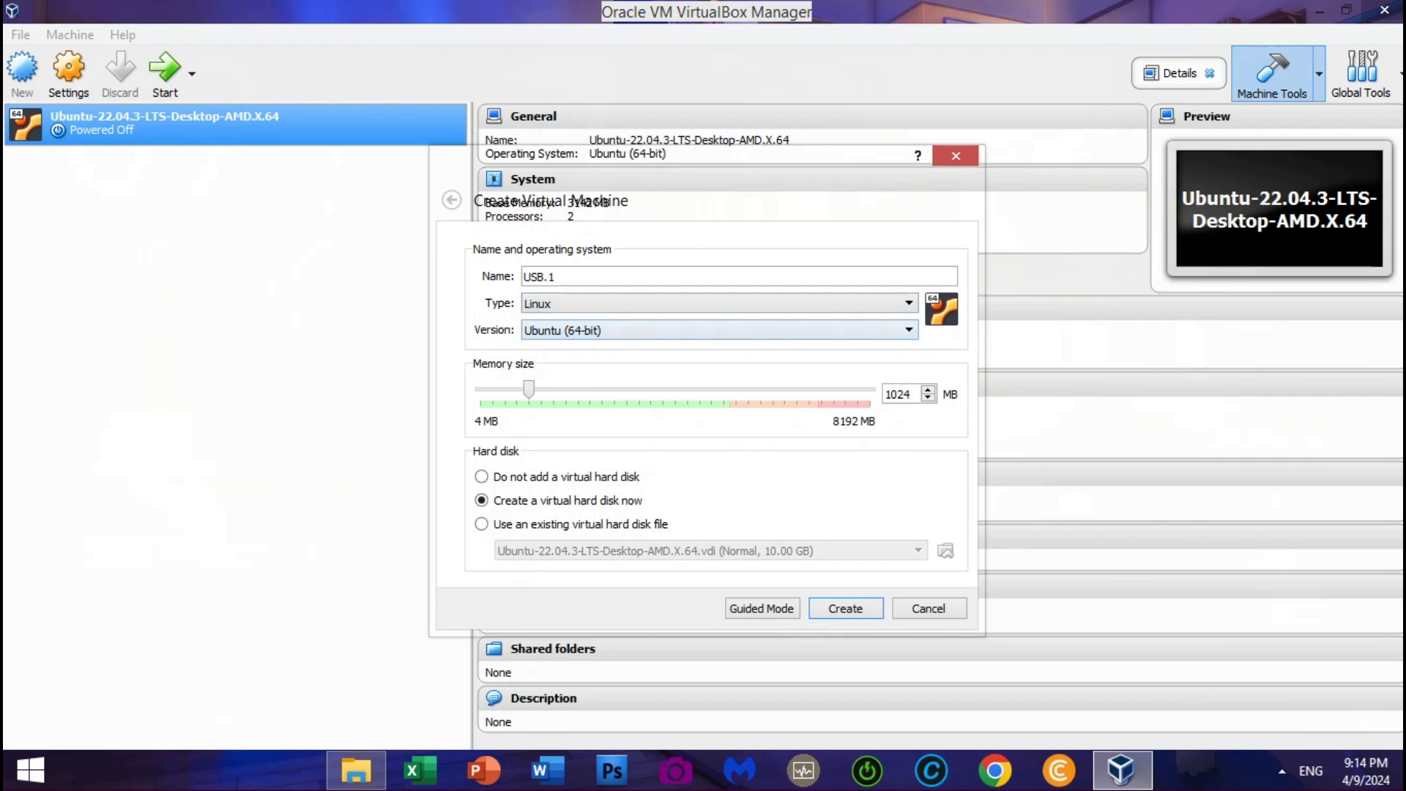
pyautogui.moveTo(529, 390); pyautogui.dragTo(640, 389)
pyautogui.press('Return')
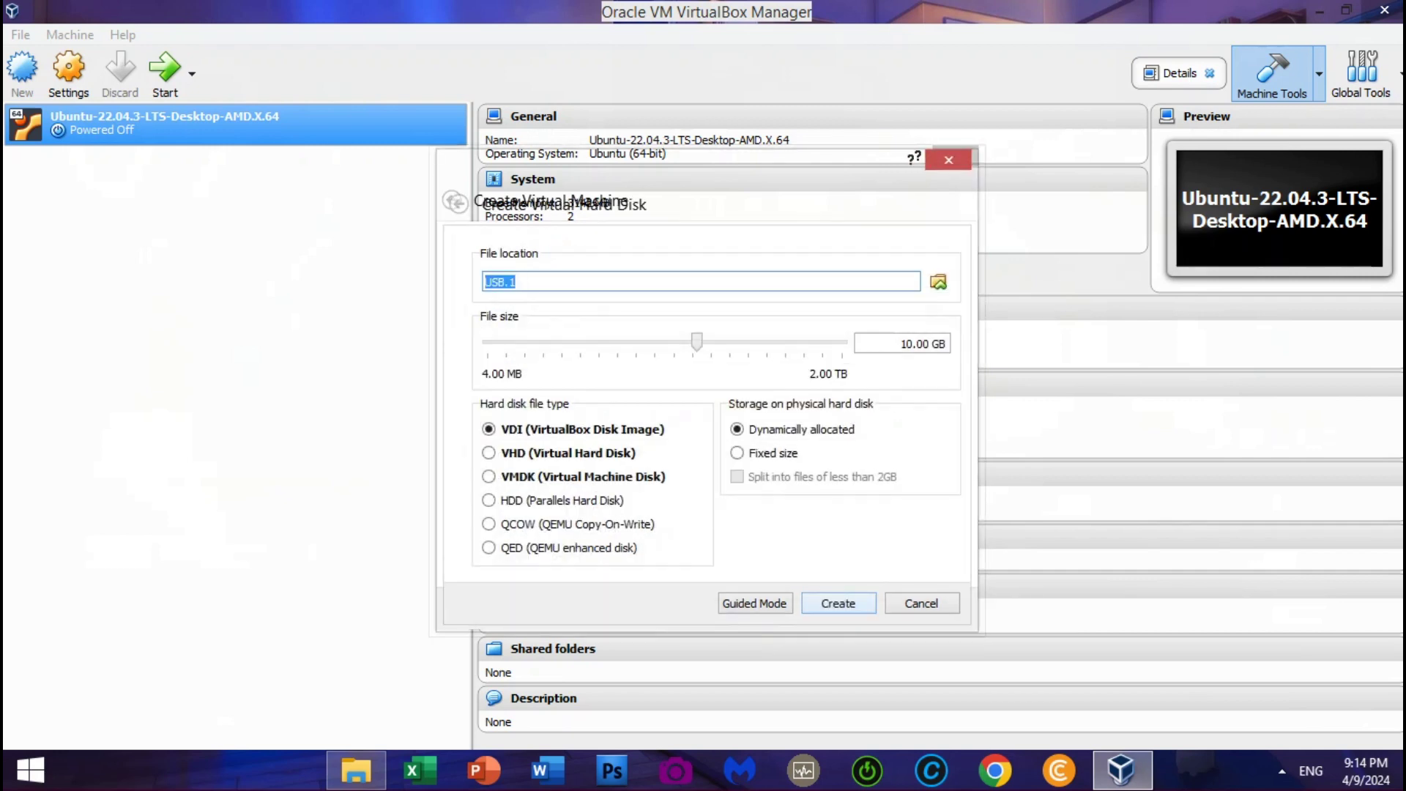
pyautogui.press('Return')
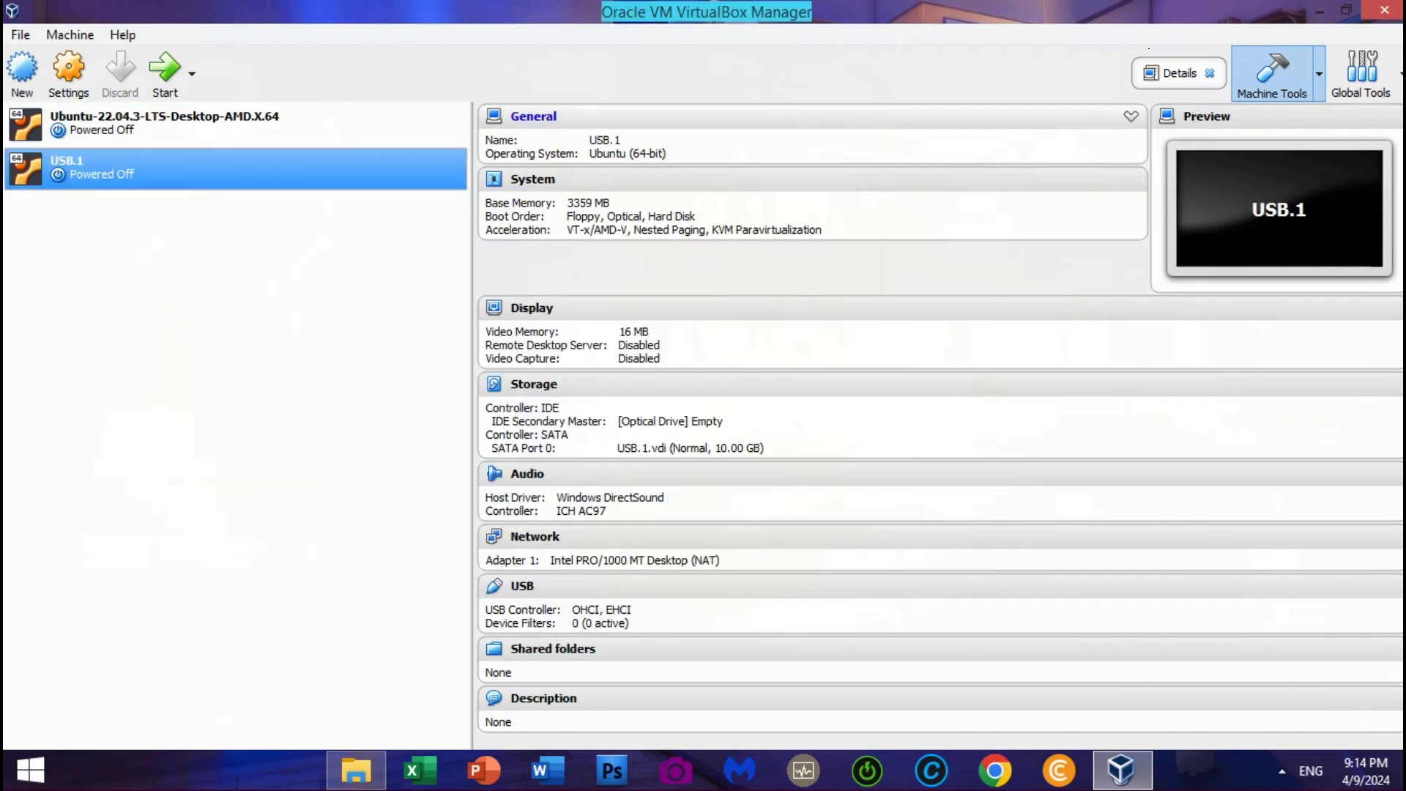
# Step: Disable Floppy and Optical in USB.1's boot order and move Hard Disk to first place
pyautogui.hotkey('ctrl', 's')
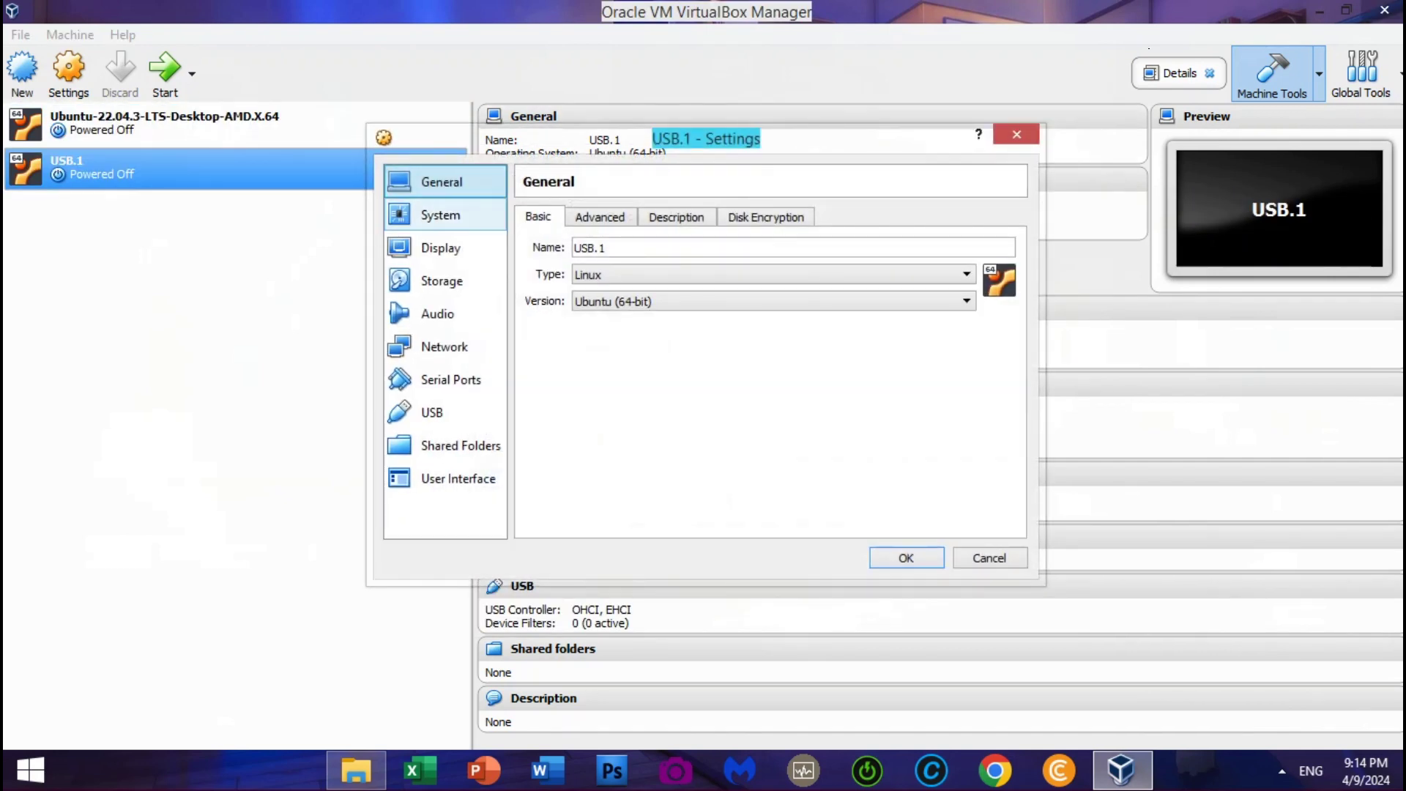
pyautogui.click(443, 215)
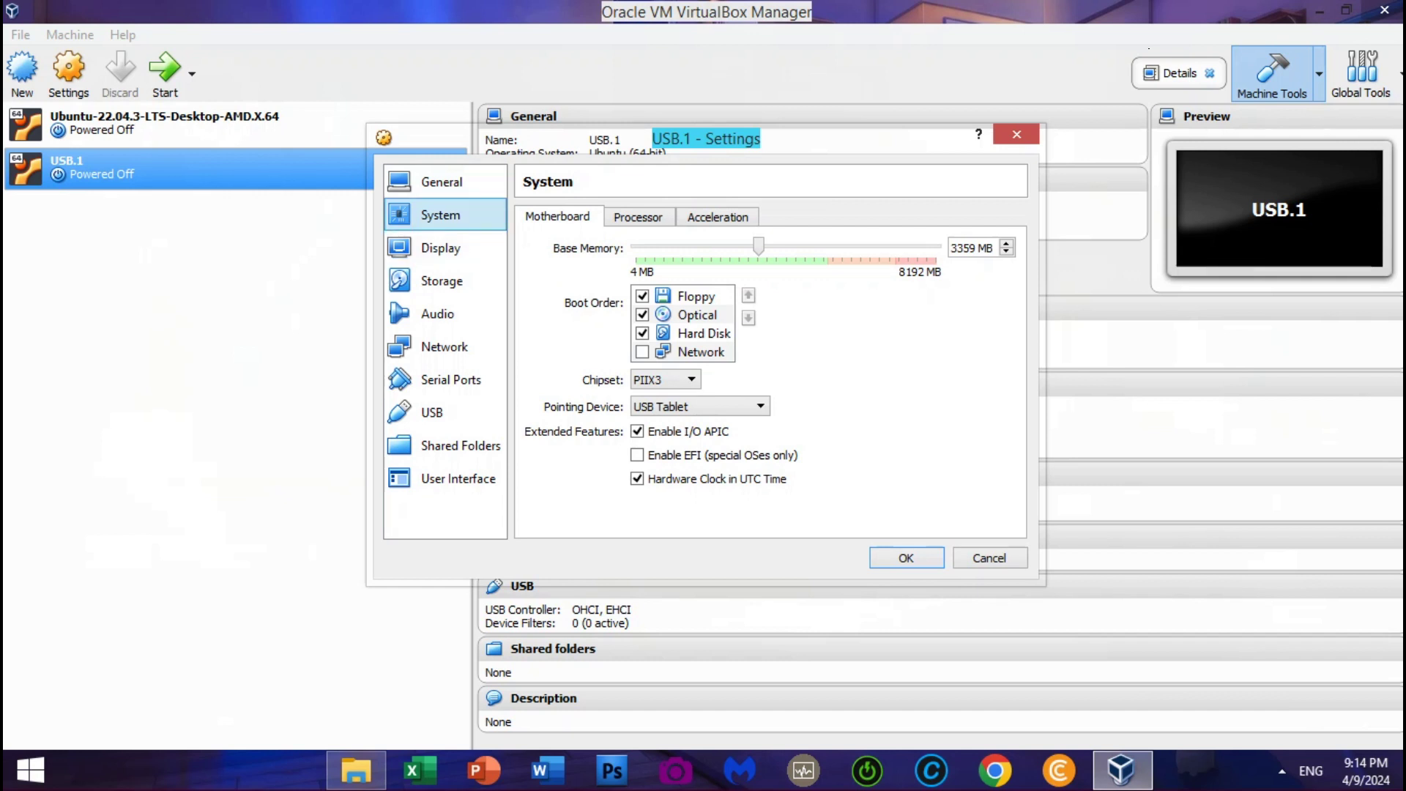
pyautogui.click(642, 296)
pyautogui.click(643, 315)
pyautogui.click(703, 333)
pyautogui.click(748, 296)
pyautogui.click(749, 296)
# Step: Set USB.1 to 2 processors and check its acceleration settings
pyautogui.click(638, 218)
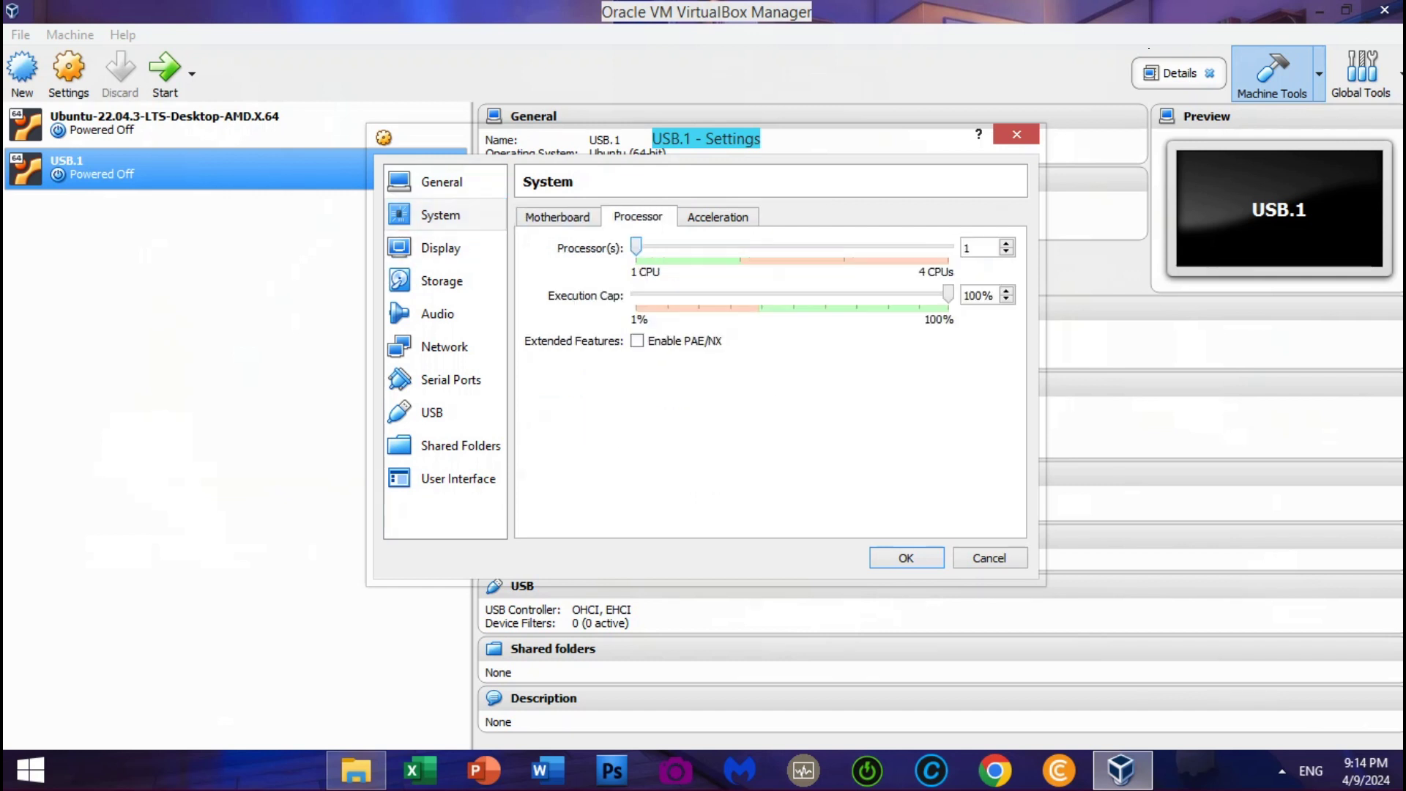
pyautogui.moveTo(636, 247); pyautogui.dragTo(740, 247)
pyautogui.hotkey('ctrl', 'Tab')
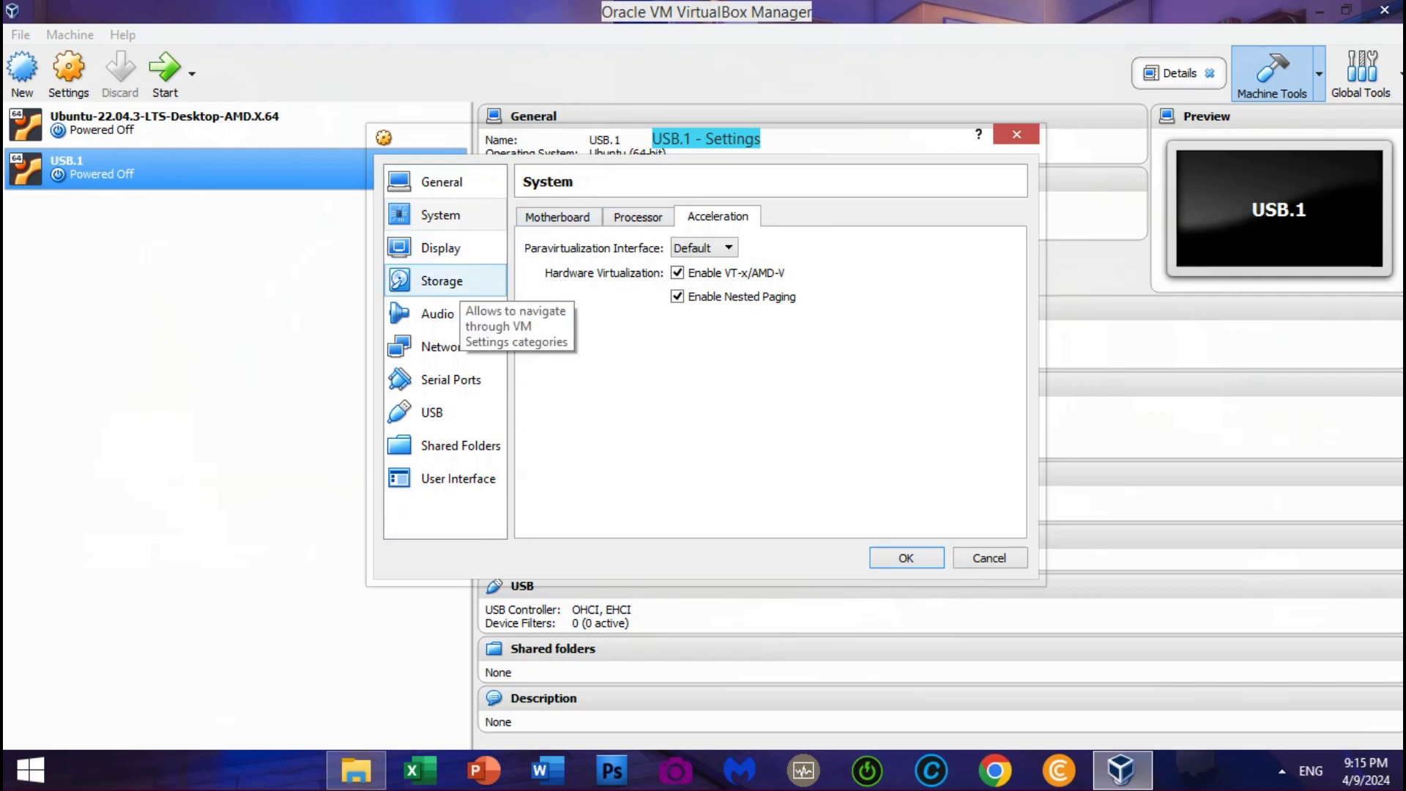
# Step: Remove the empty optical drive and the IDE controller from USB.1's storage, save the settings and close the VirtualBox manager
pyautogui.click(458, 281)
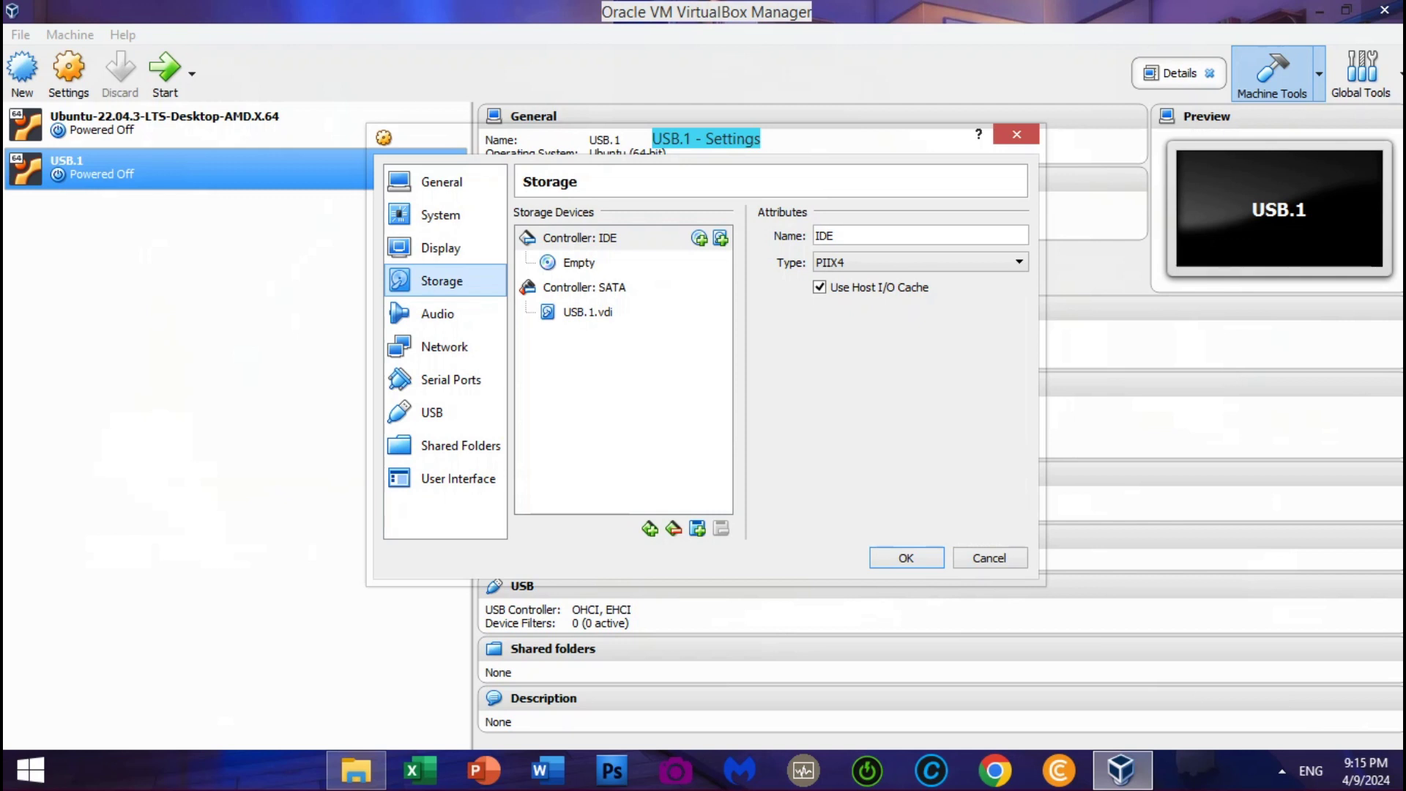
pyautogui.click(627, 244)
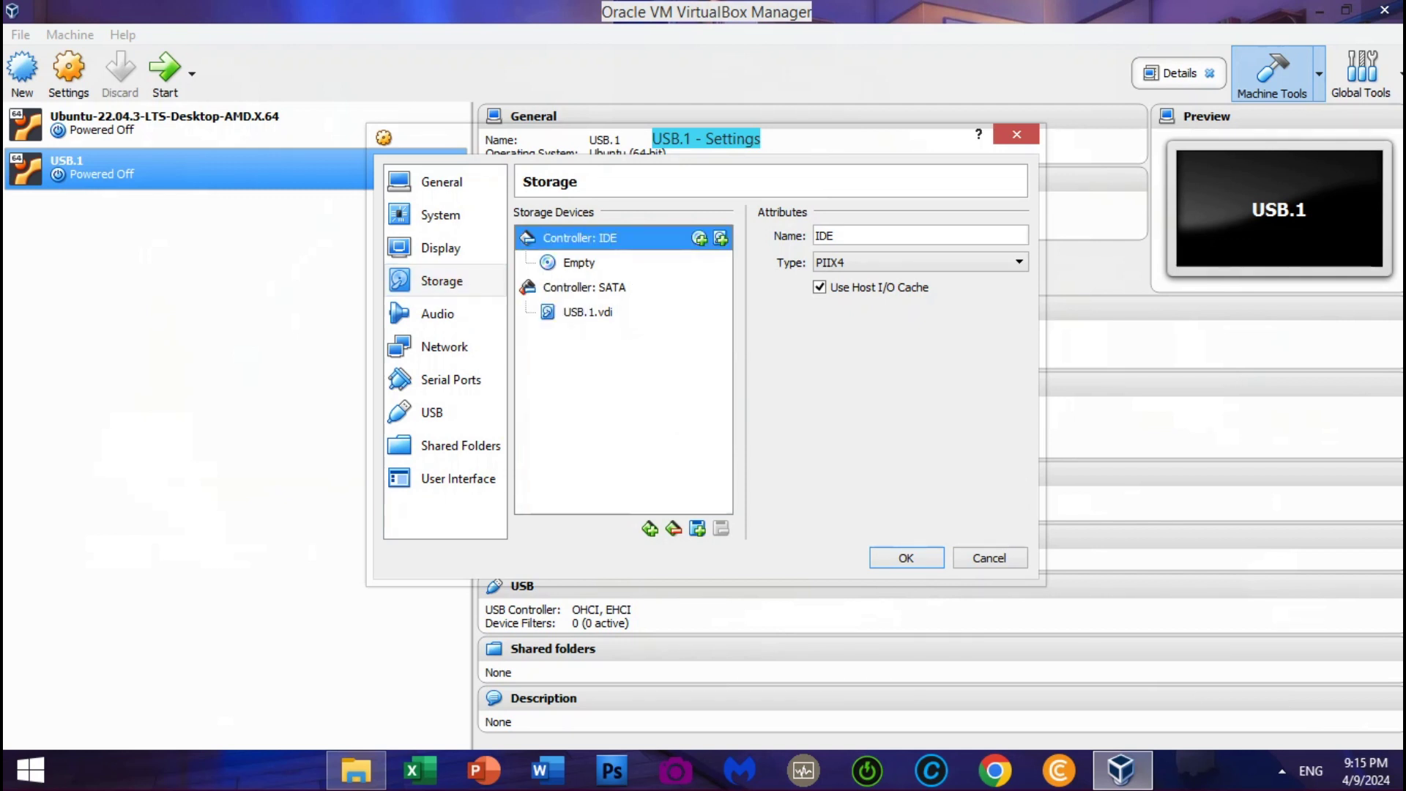
pyautogui.click(581, 262)
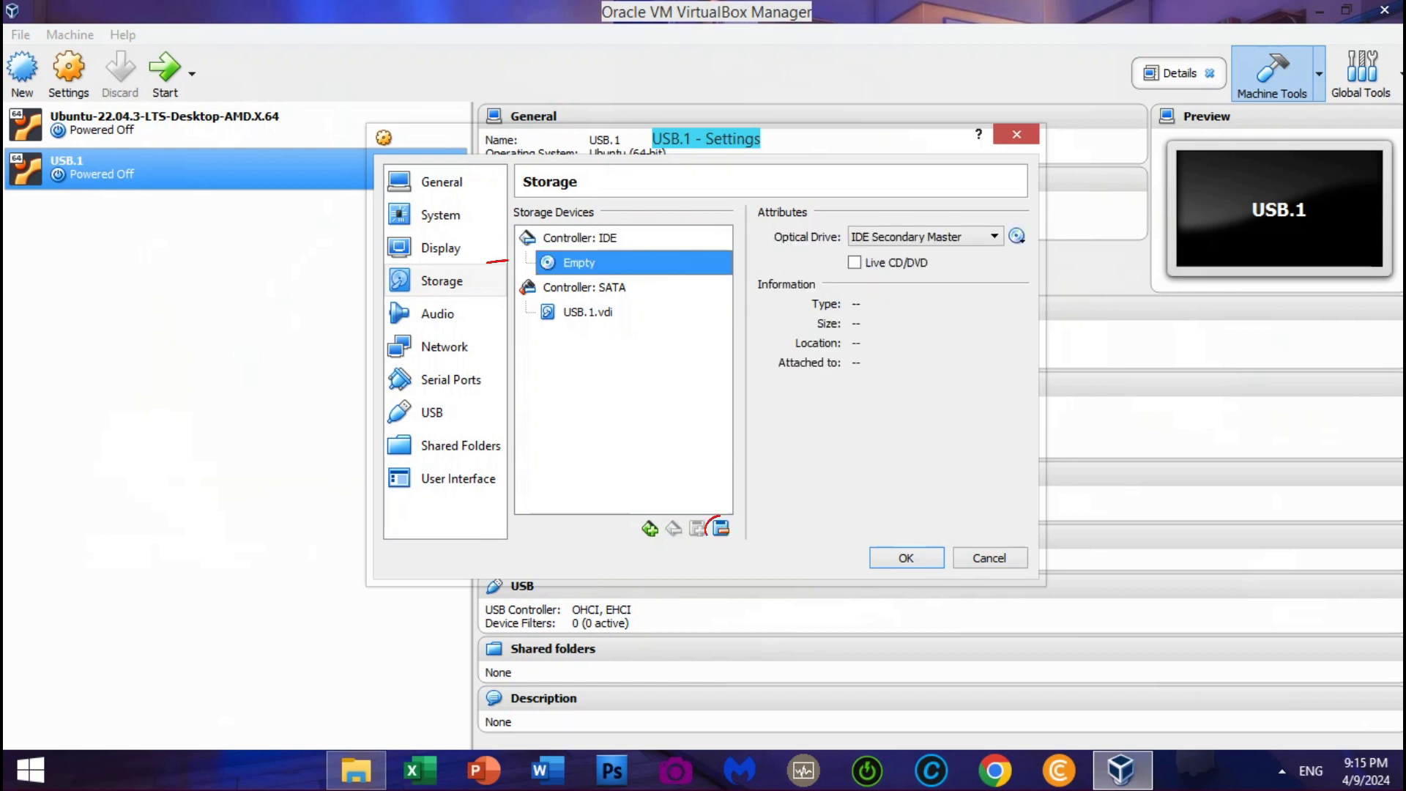
pyautogui.click(722, 528)
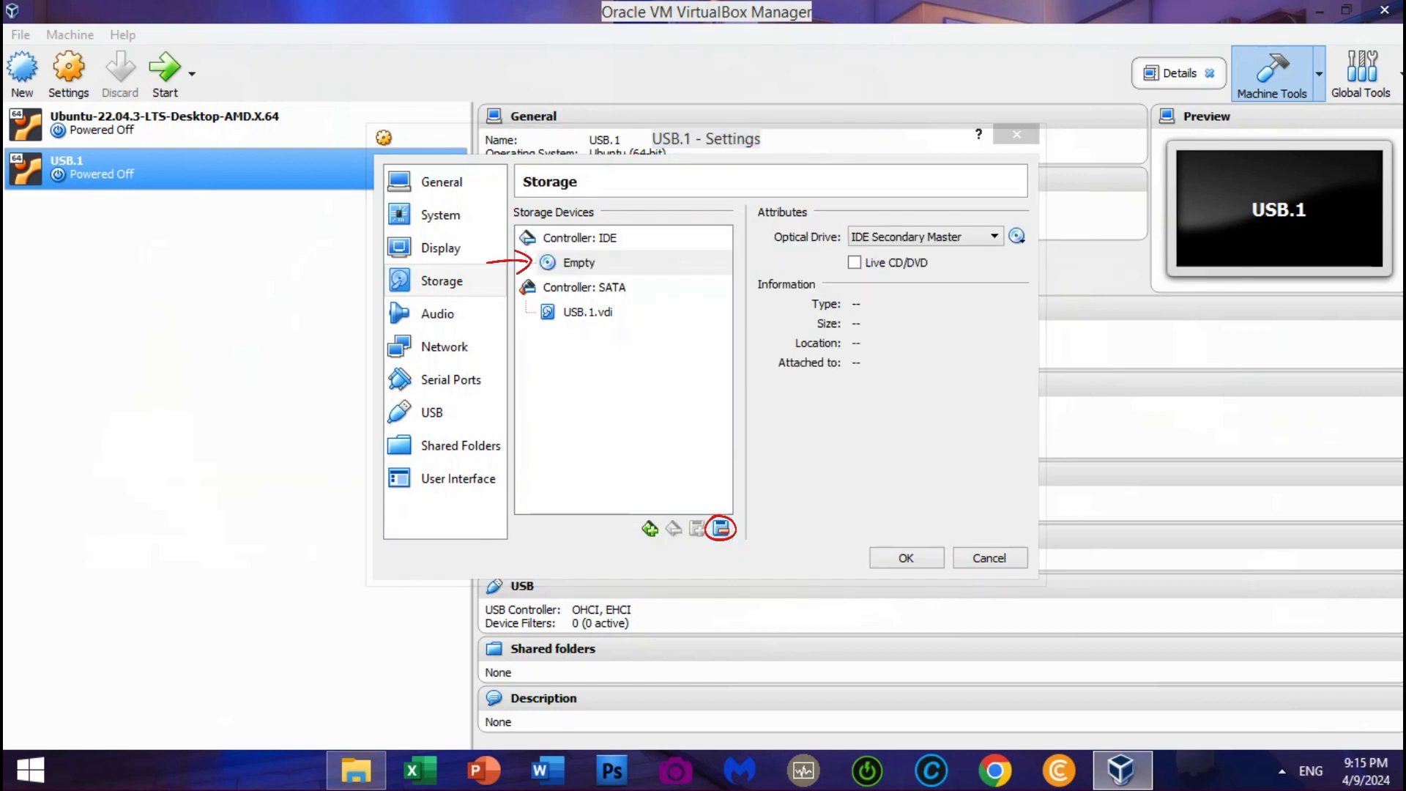
pyautogui.click(664, 441)
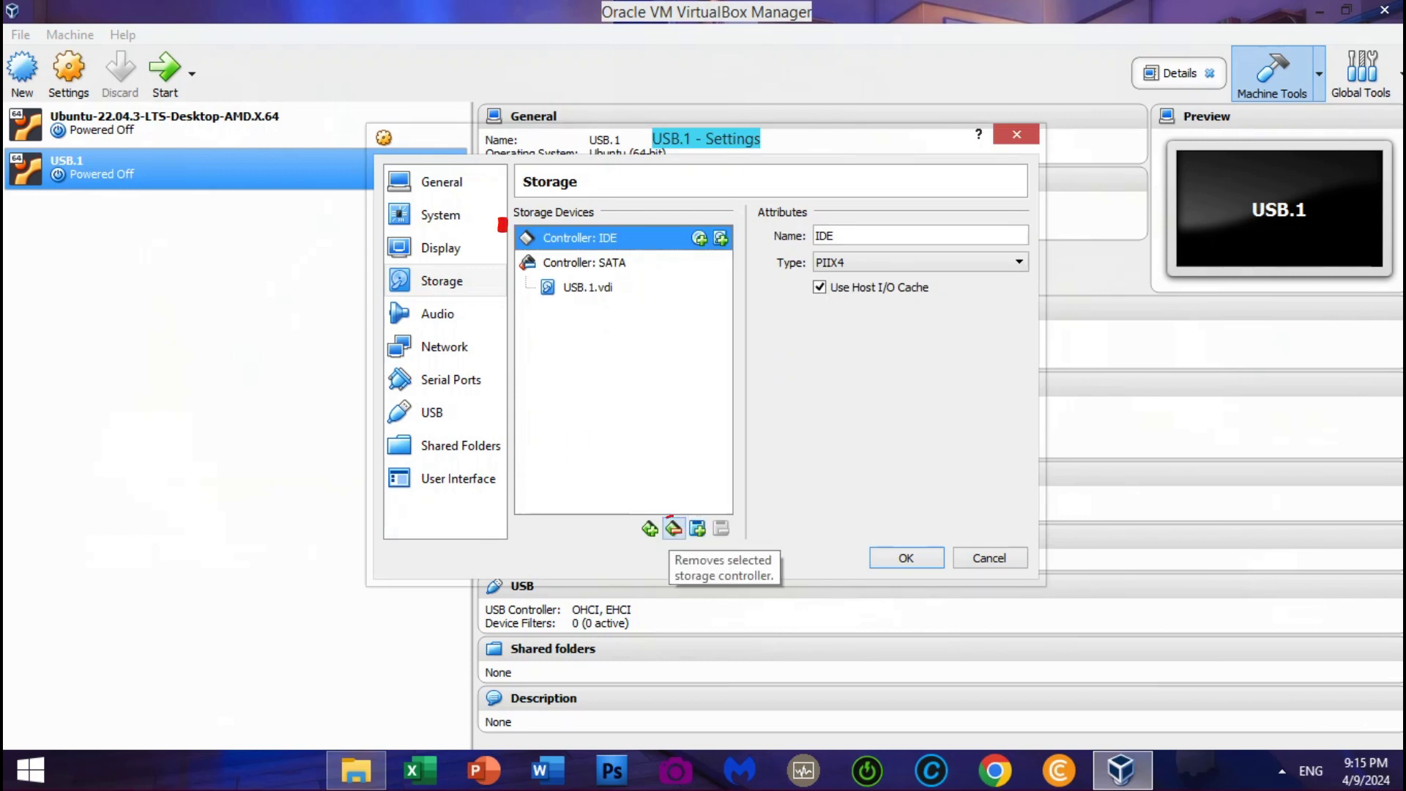
pyautogui.click(673, 529)
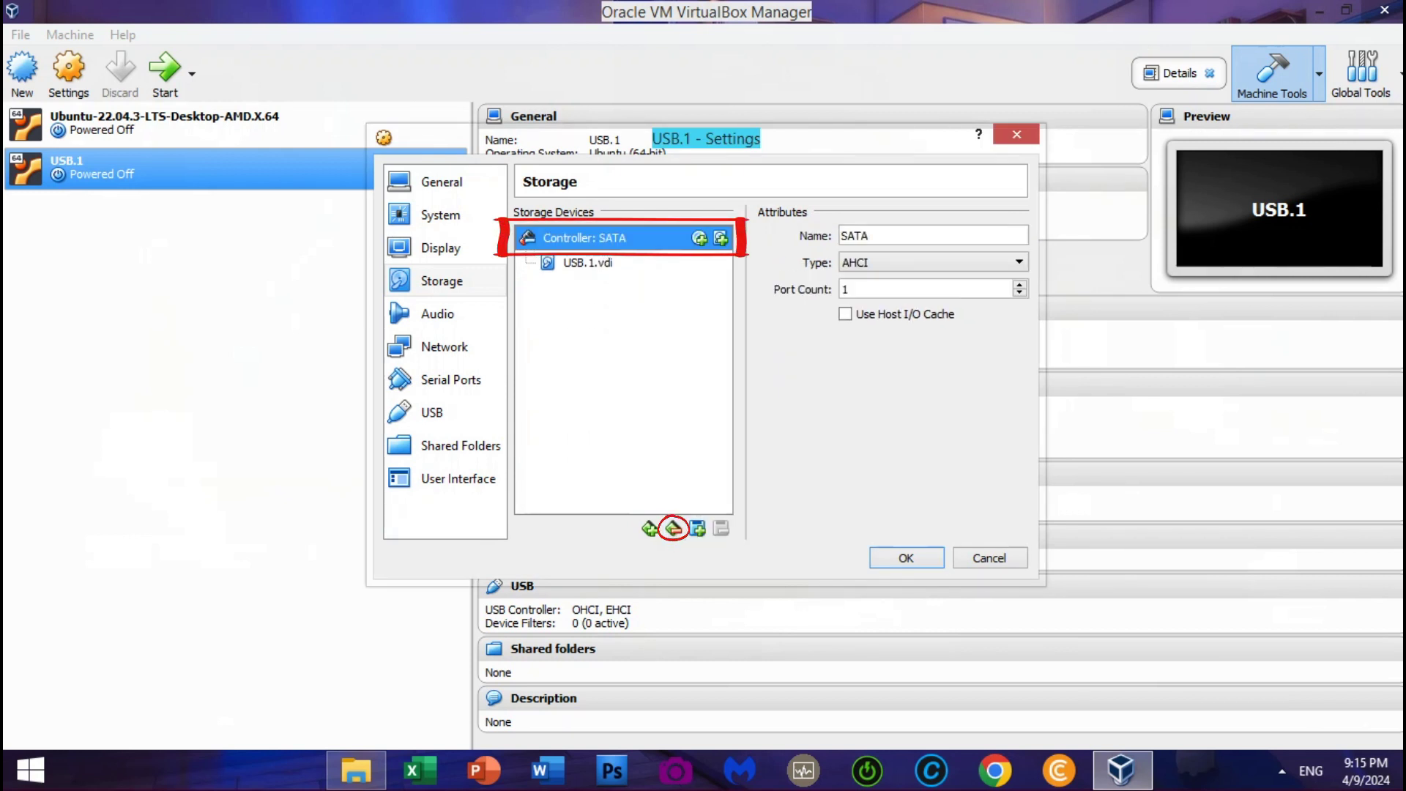
pyautogui.click(907, 558)
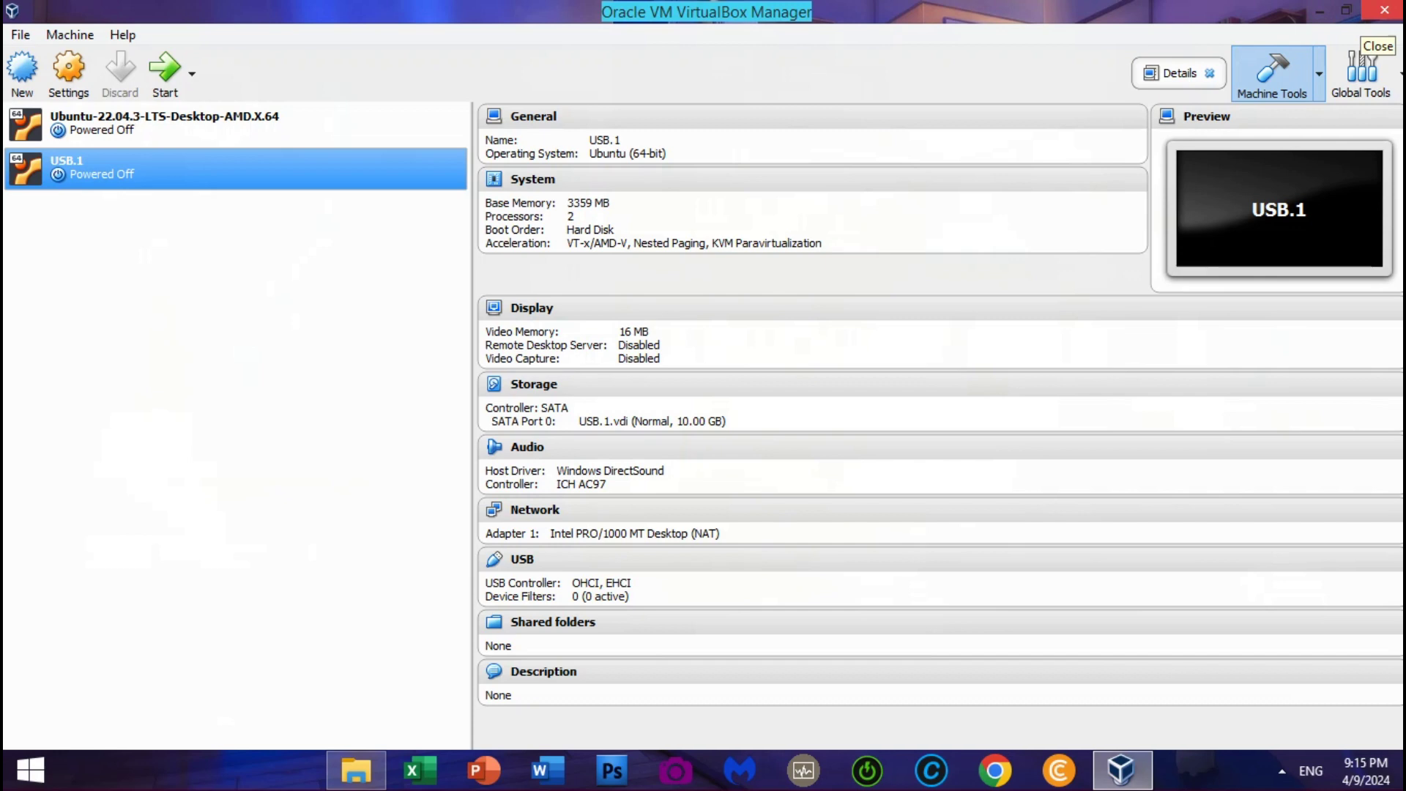
pyautogui.click(1381, 15)
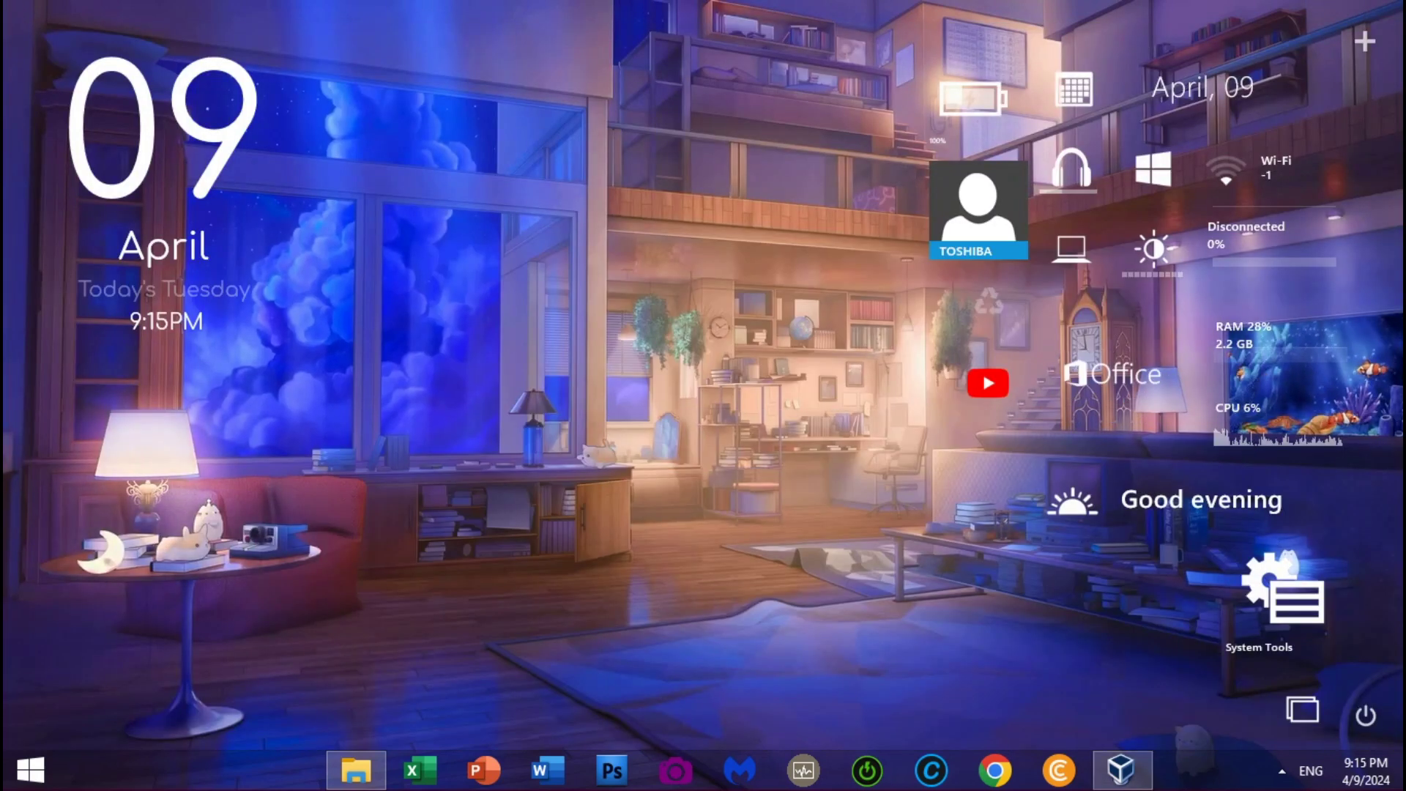
# Step: Extract the Virtual.Machine.USB.Boot.1.72.Portable.x64 archive in Downloads into a folder of the same name
pyautogui.click(356, 770)
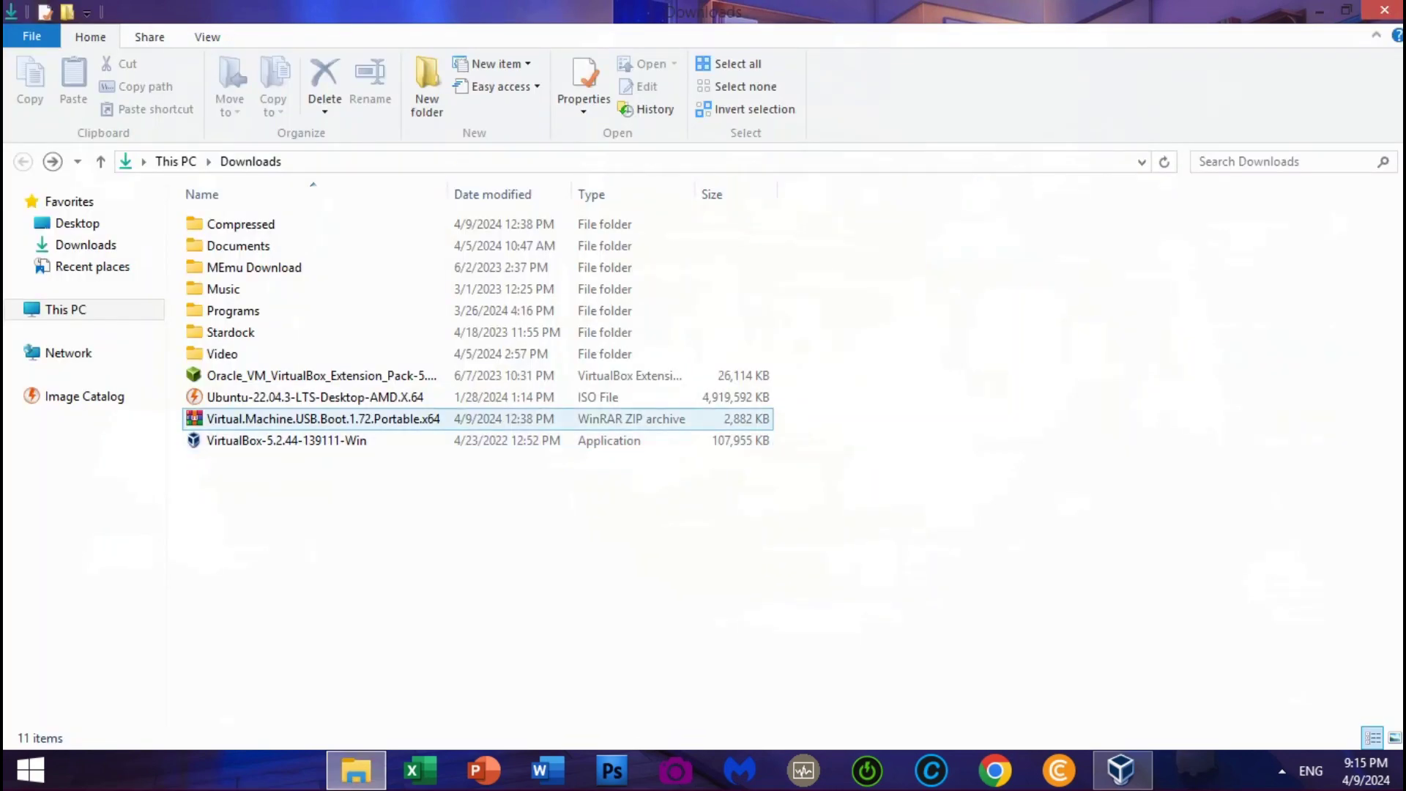
pyautogui.rightClick(366, 418)
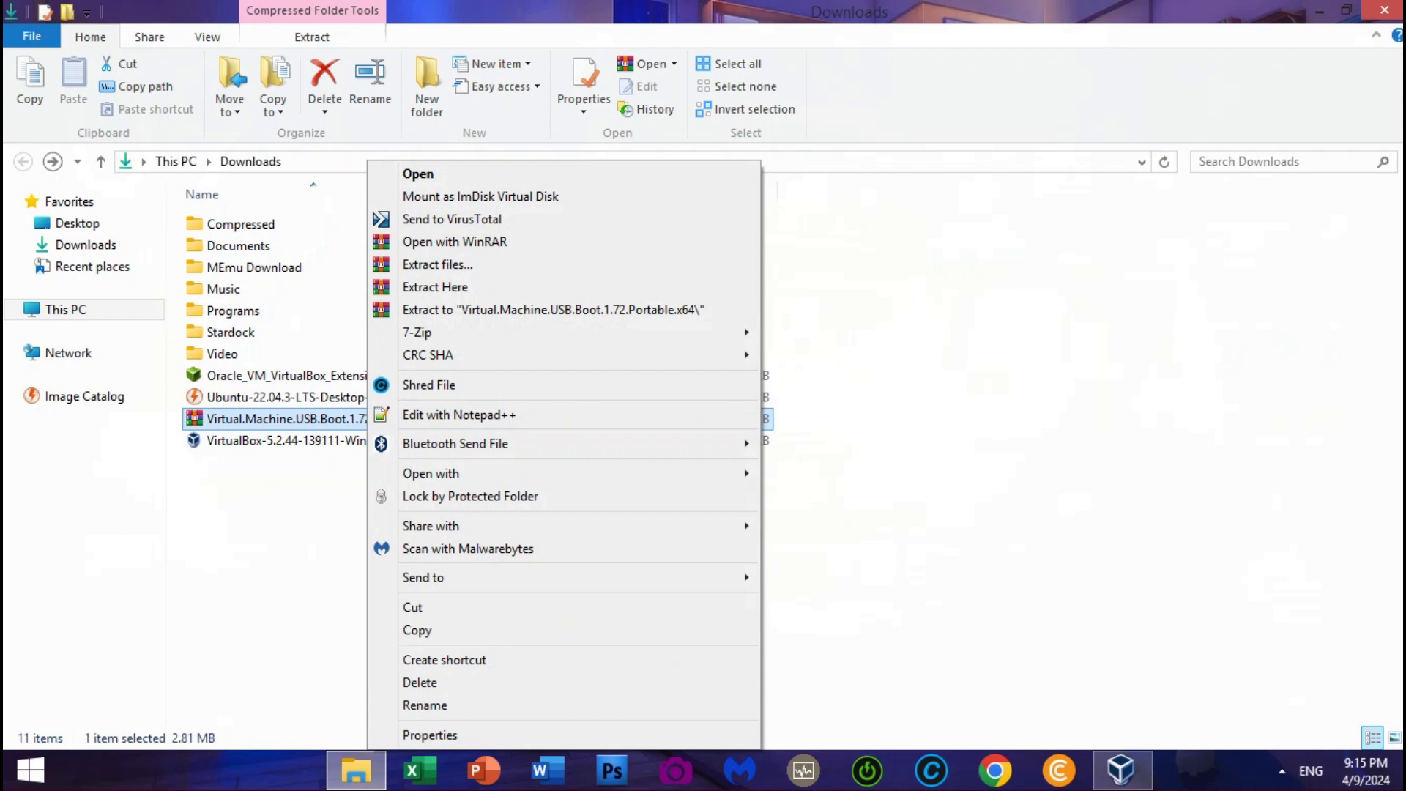
pyautogui.click(438, 264)
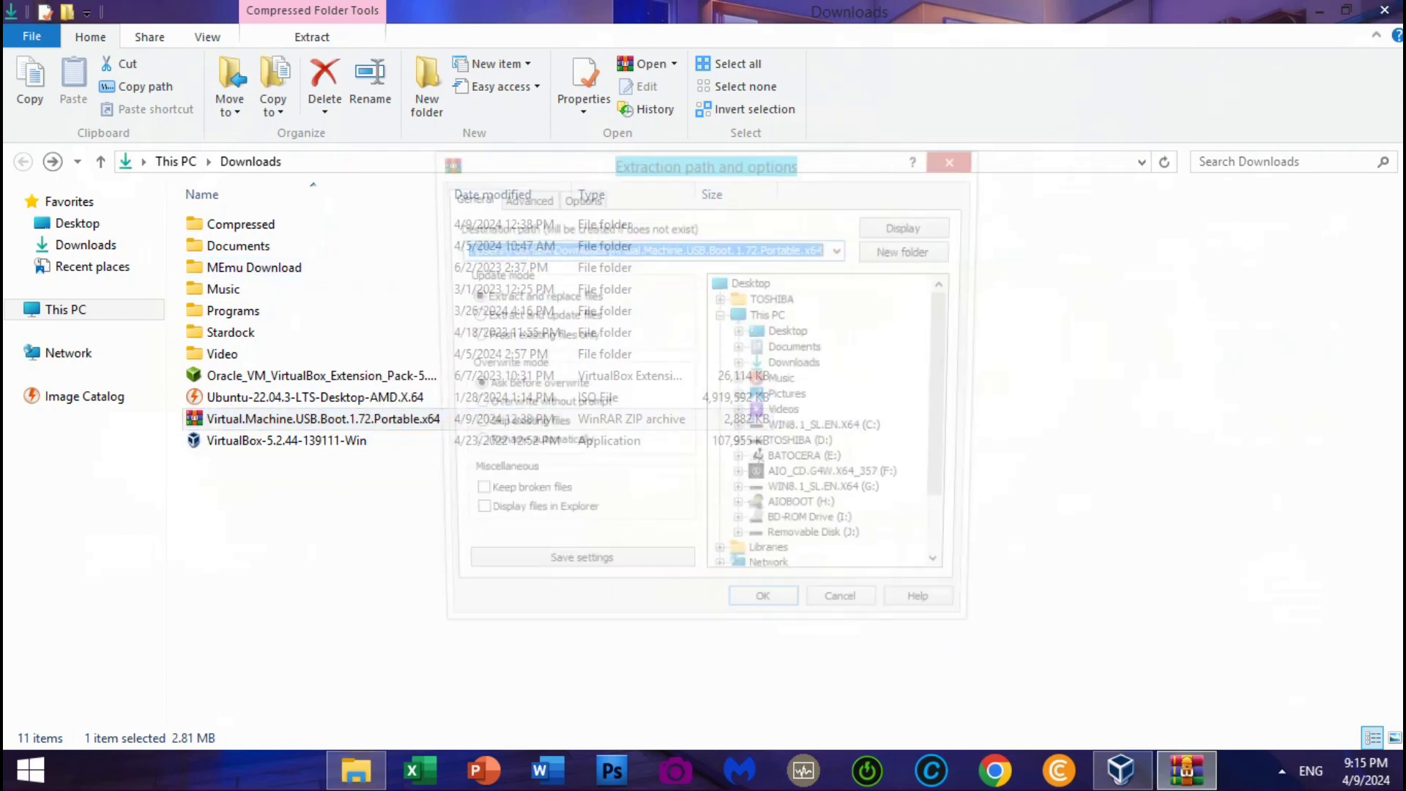
pyautogui.click(768, 616)
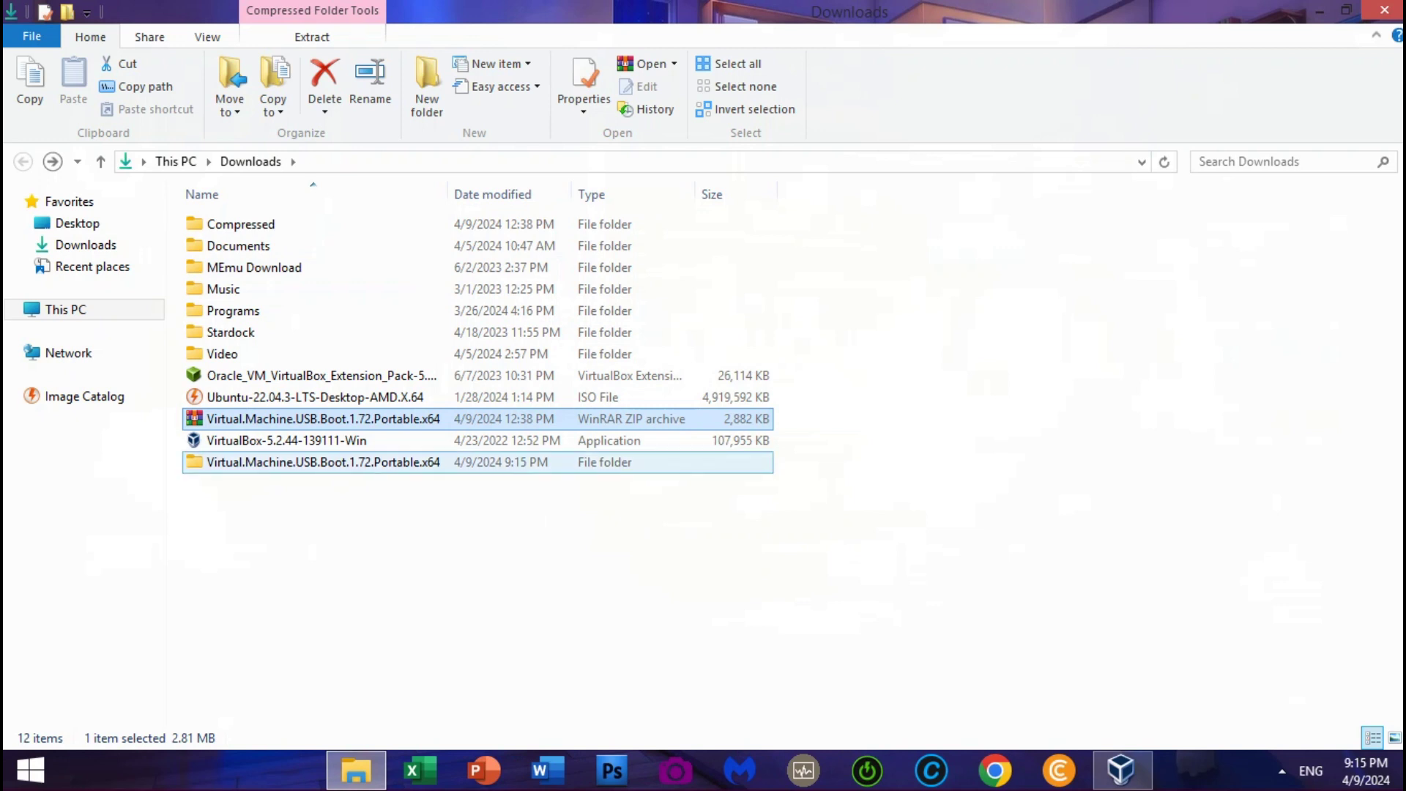
# Step: Run Virtual Machine USB Boot.x64 from the extracted folder as administrator
pyautogui.click(323, 462)
pyautogui.press('Return')
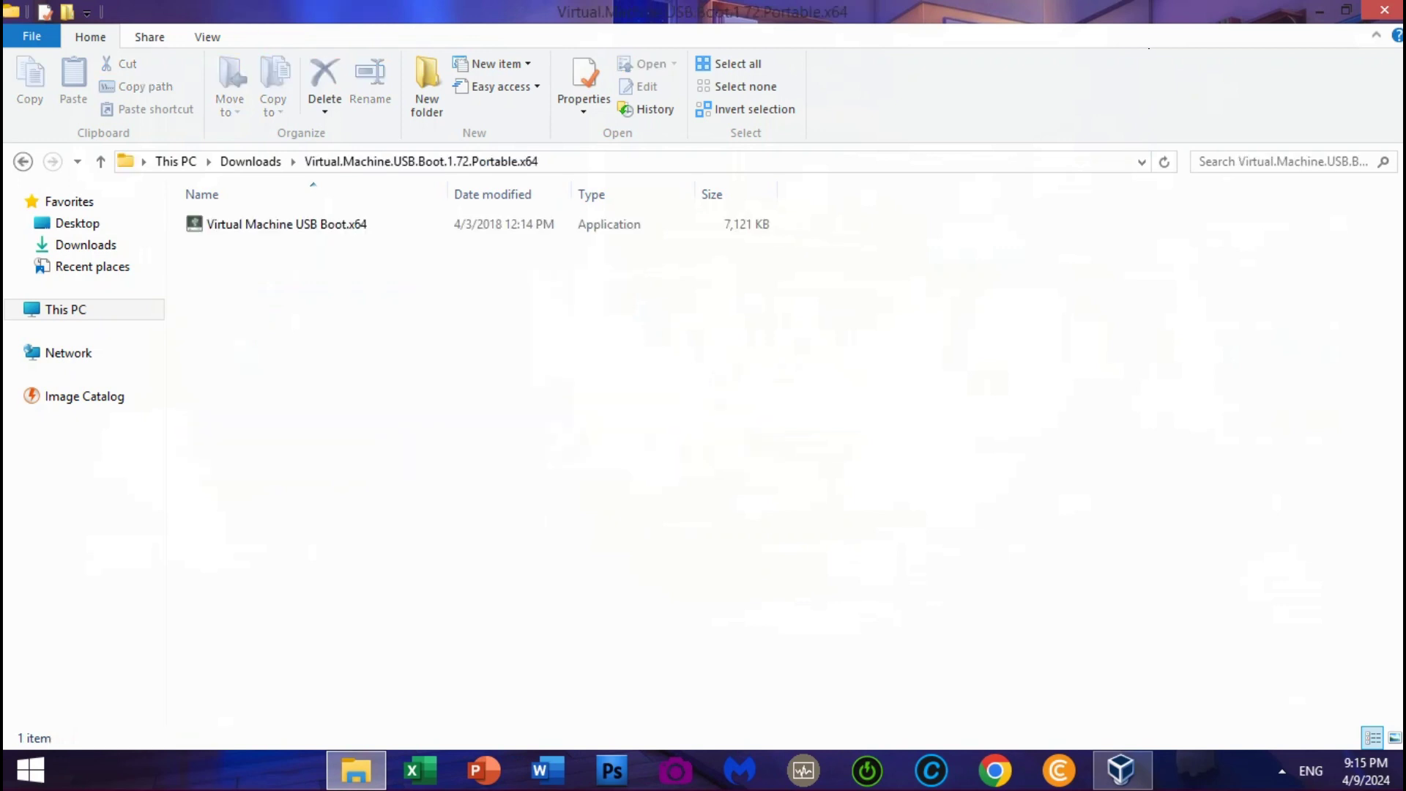
pyautogui.click(285, 224)
pyautogui.rightClick(306, 224)
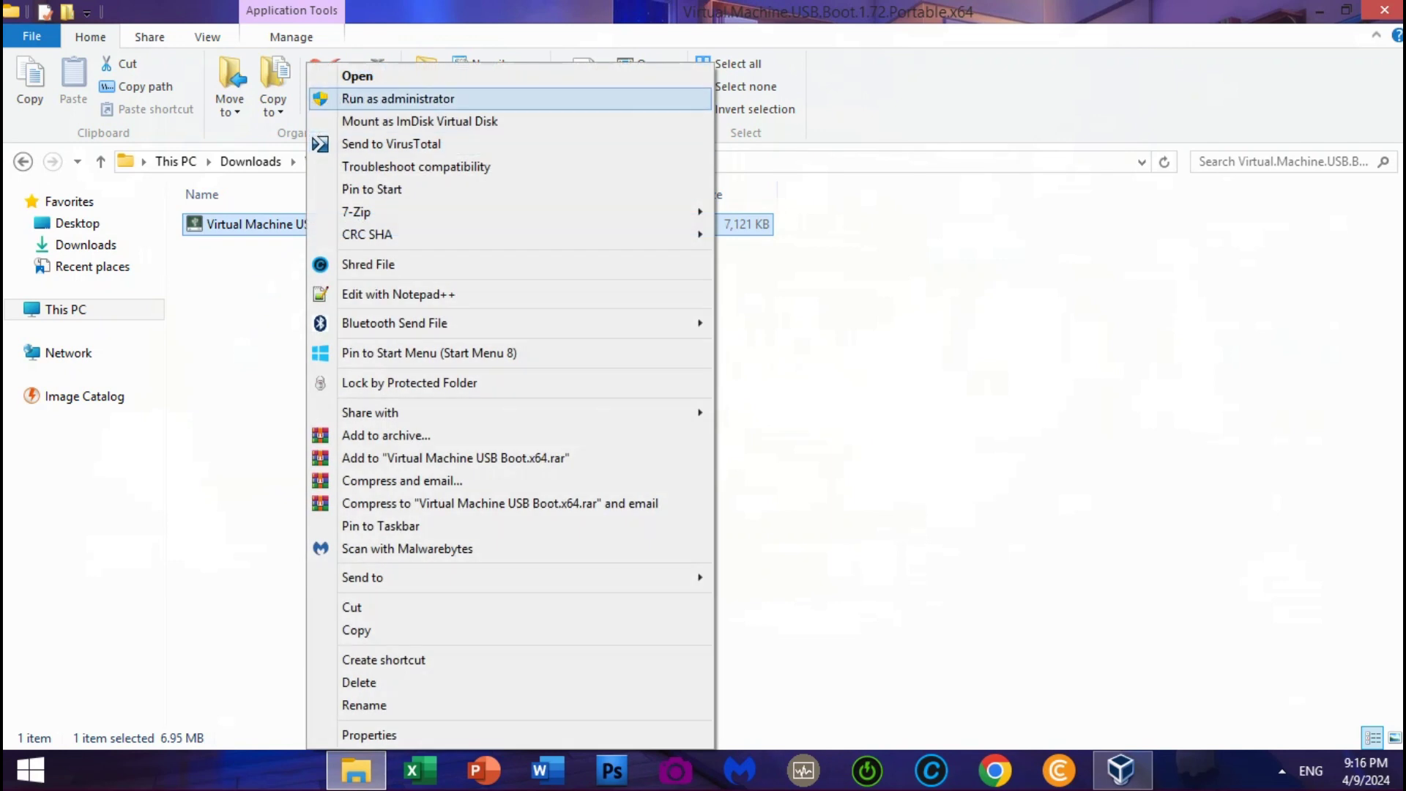
pyautogui.click(397, 98)
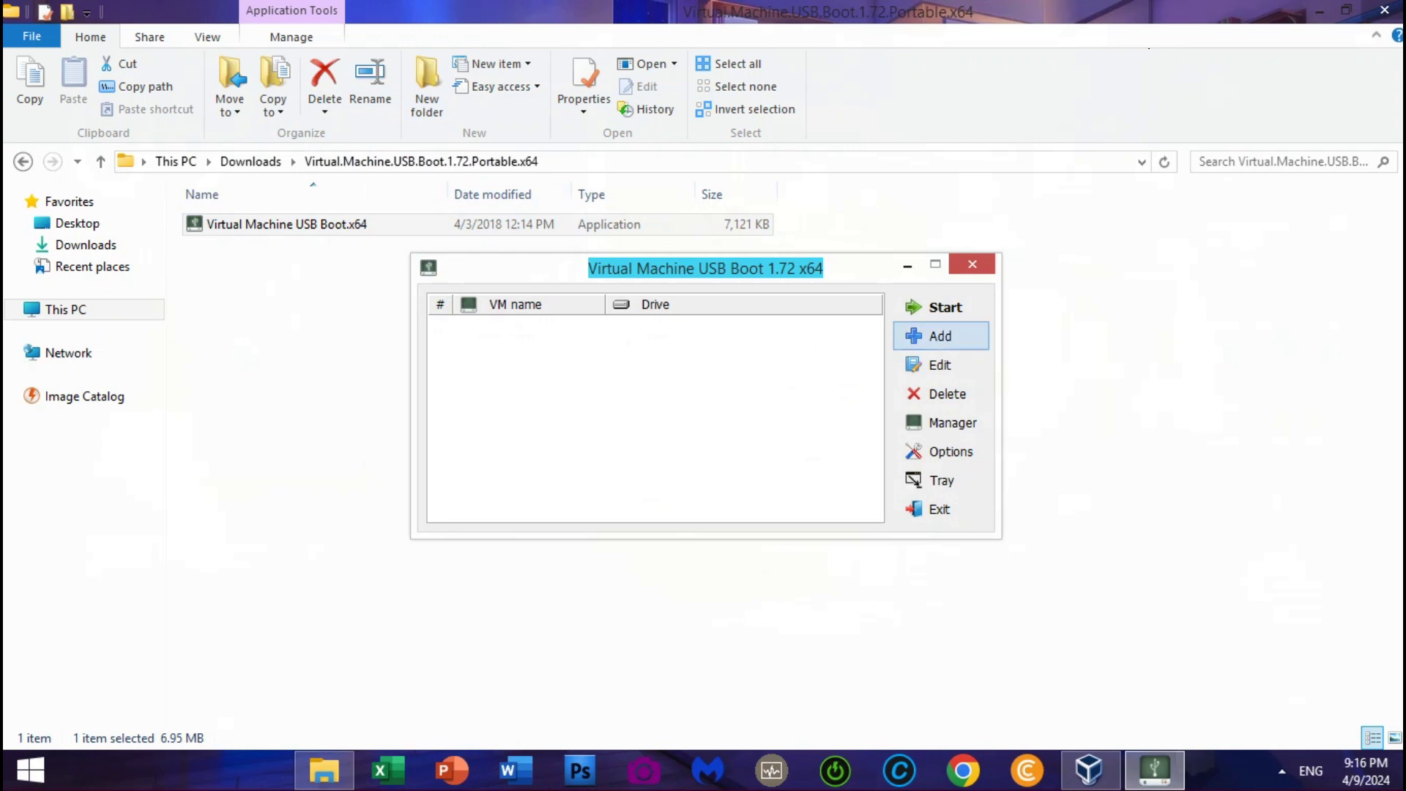
# Step: Begin a new VirtualBox entry with VM name USB.1 and the SanDisk Cruzer Blade 29.3GB [J:] as the drive to boot, accepting the port notice
pyautogui.click(941, 336)
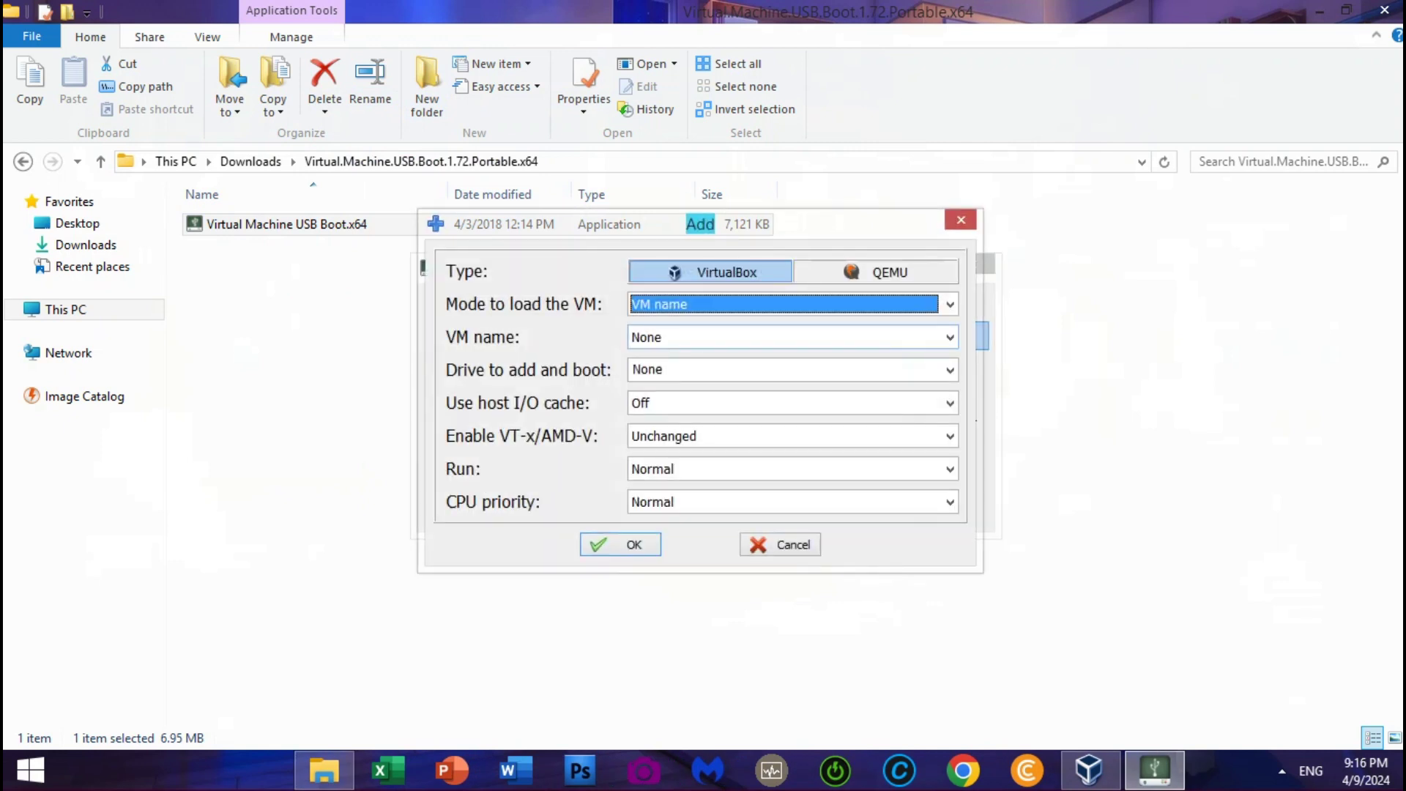
pyautogui.click(950, 337)
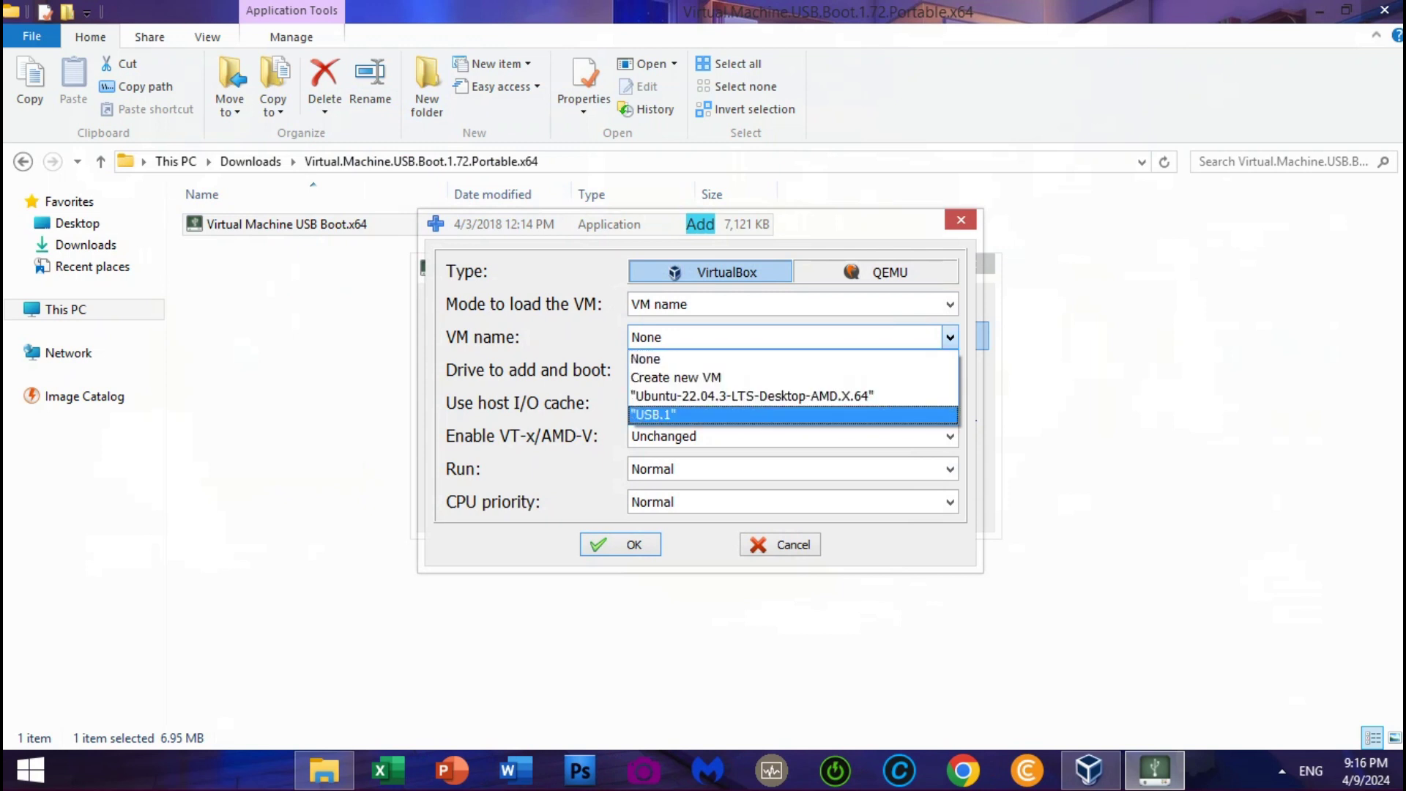
pyautogui.click(792, 415)
pyautogui.click(950, 370)
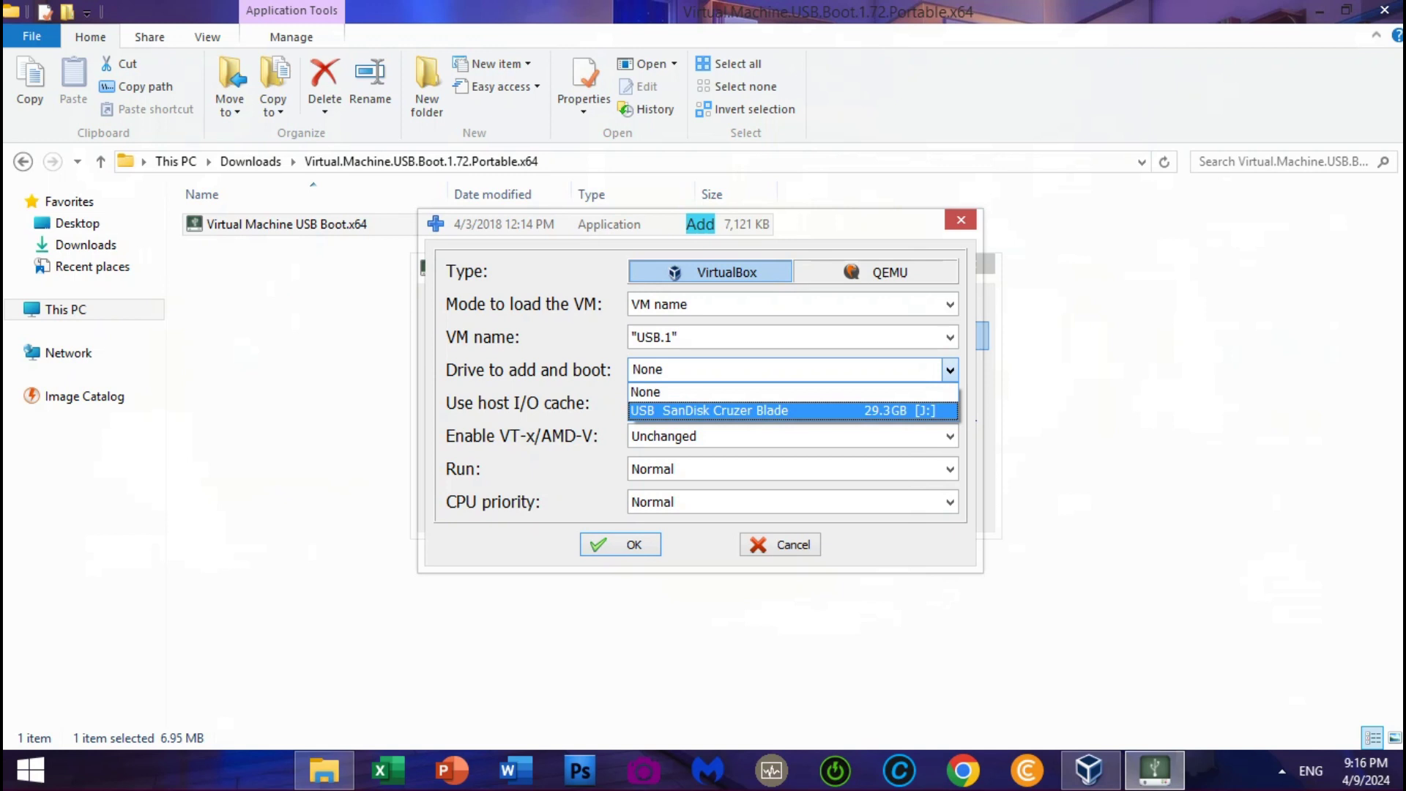
pyautogui.press('Return')
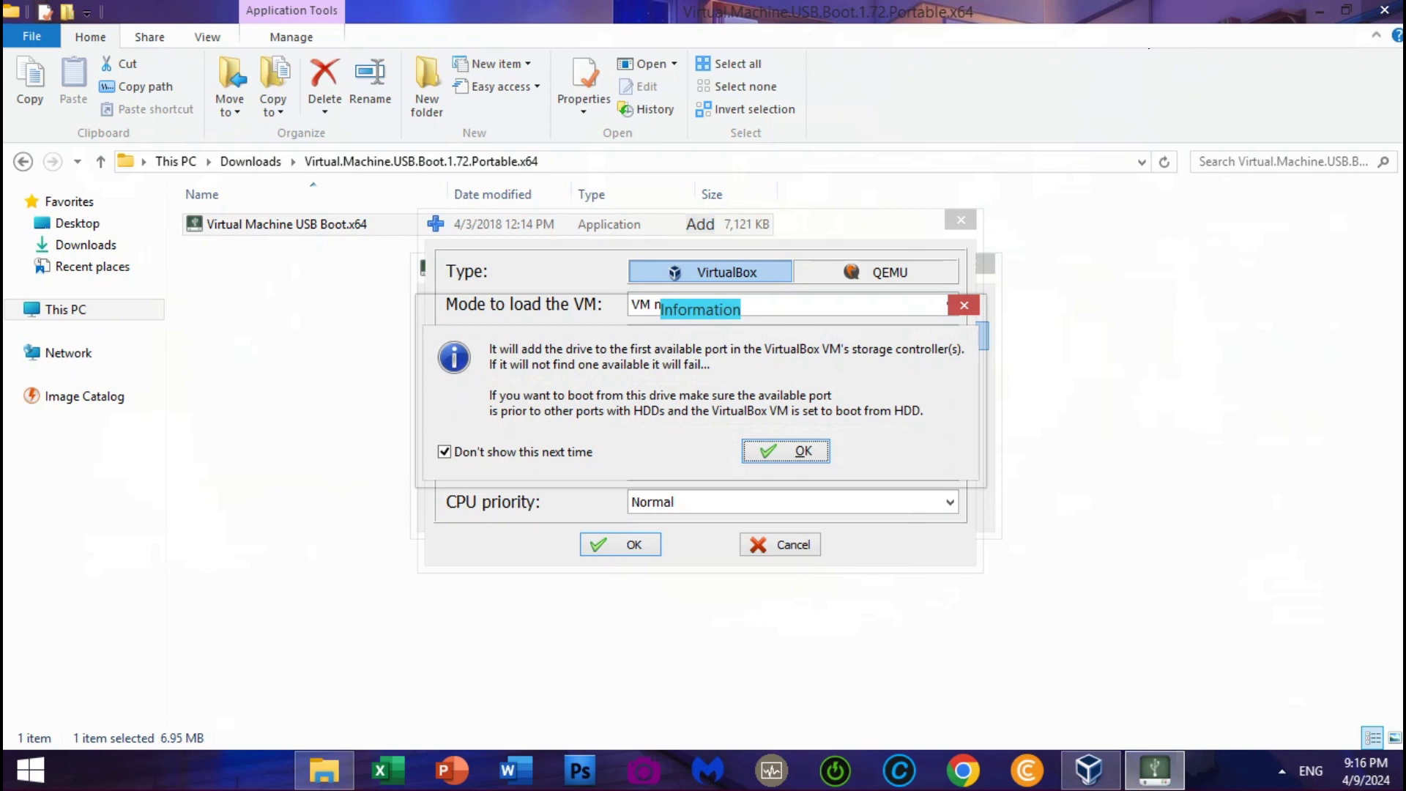
pyautogui.press('Return')
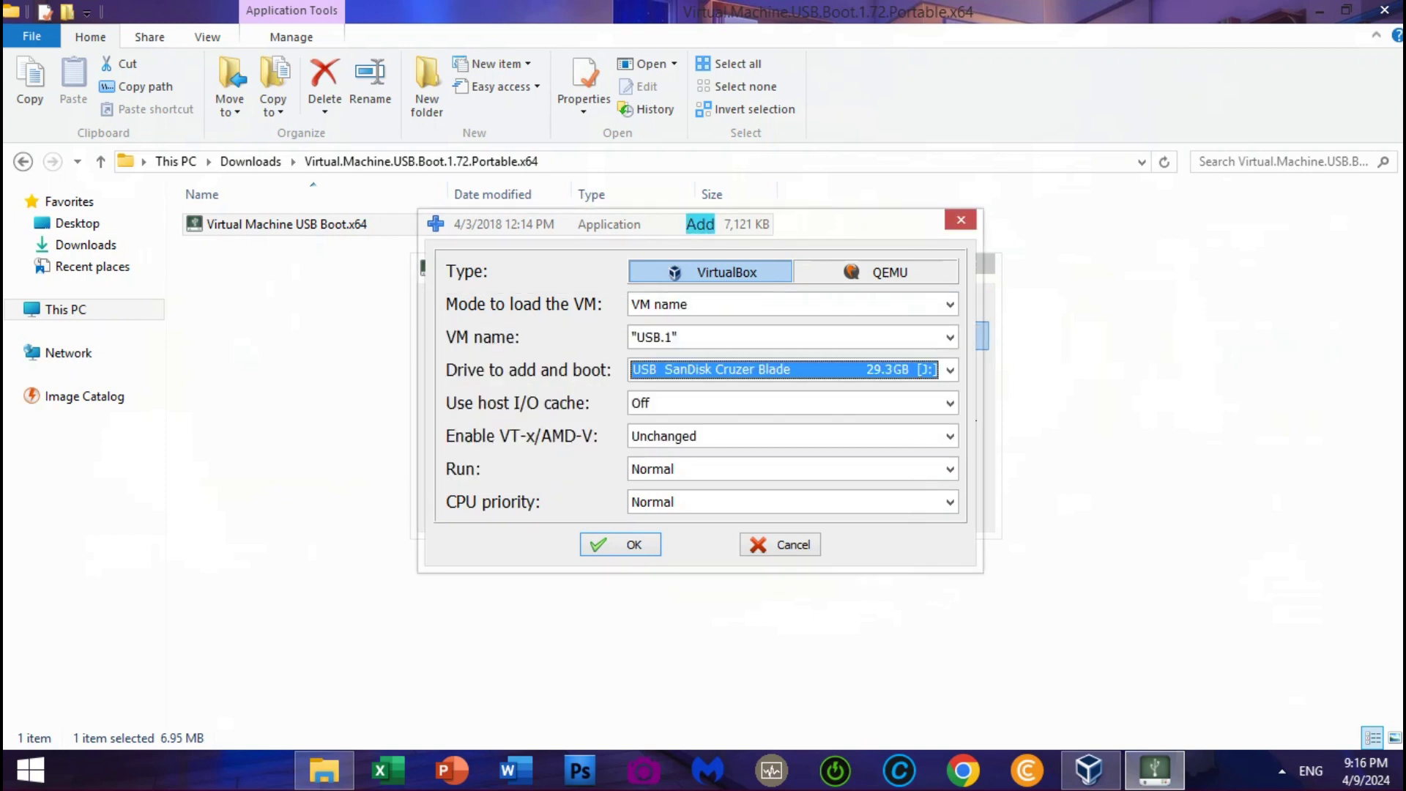
# Step: Turn on the host I/O cache for the new entry and confirm it
pyautogui.click(950, 403)
pyautogui.press('Down')
pyautogui.press('Return')
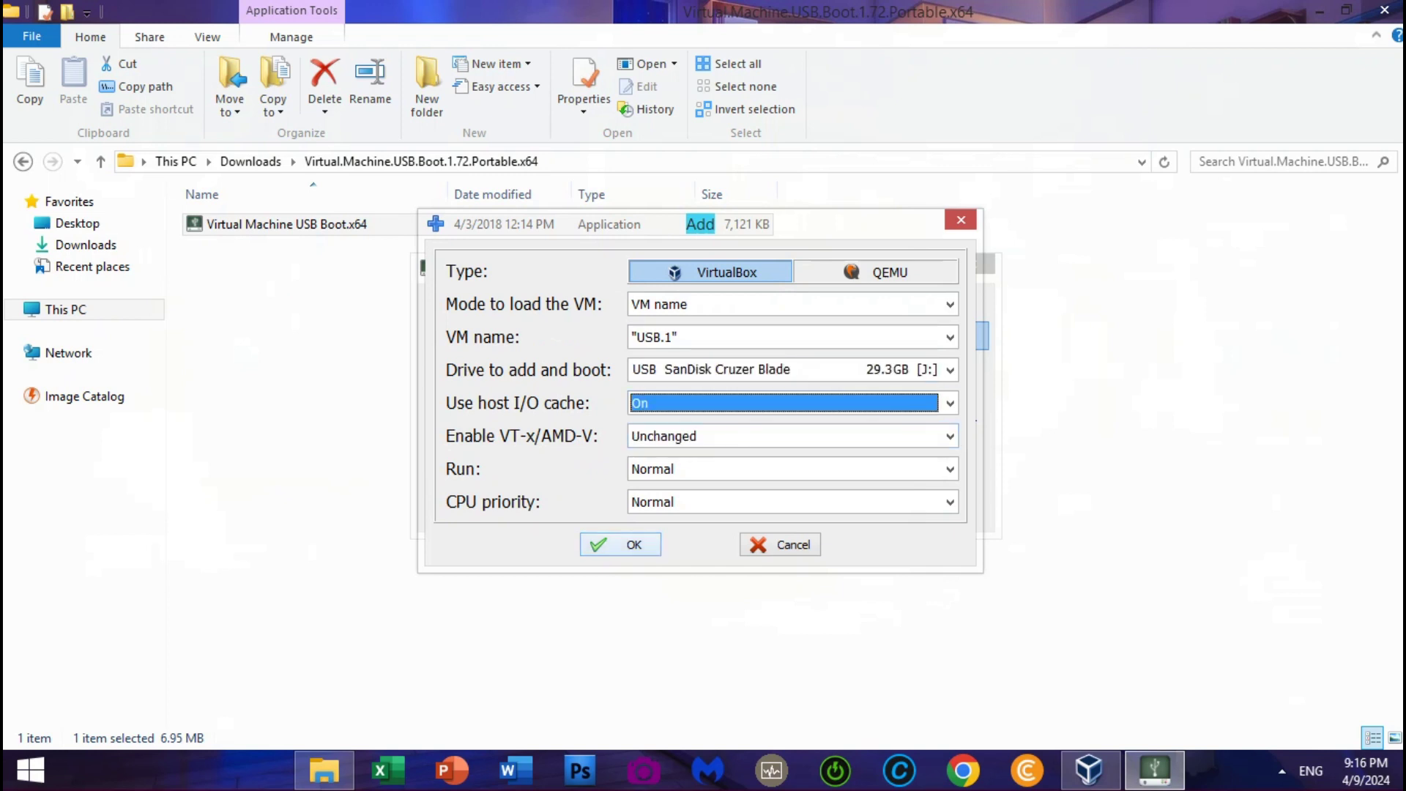
pyautogui.press('Return')
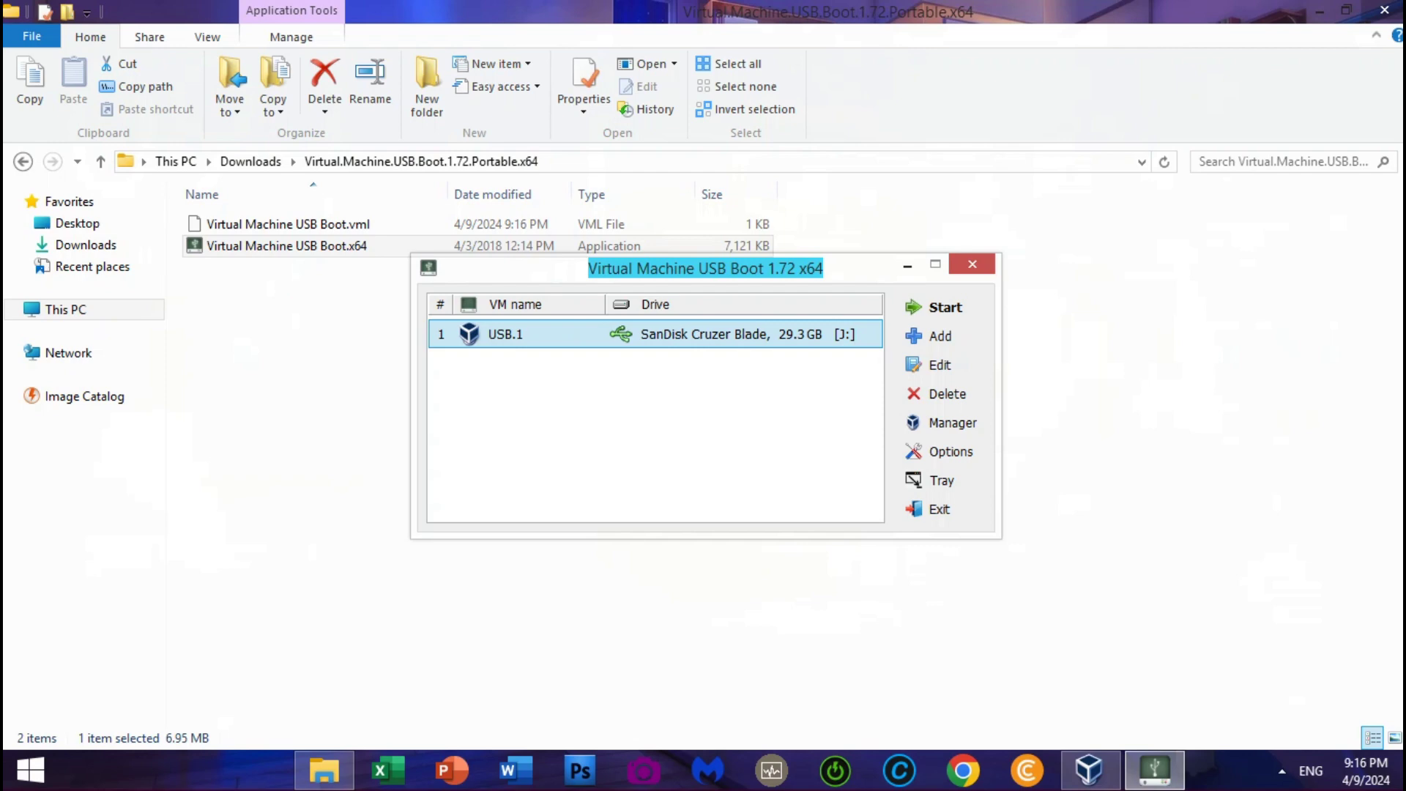
# Step: Minimize the folder window and start USB.1 from the SanDisk drive, accepting the automatic shift of the other drives
pyautogui.click(1320, 11)
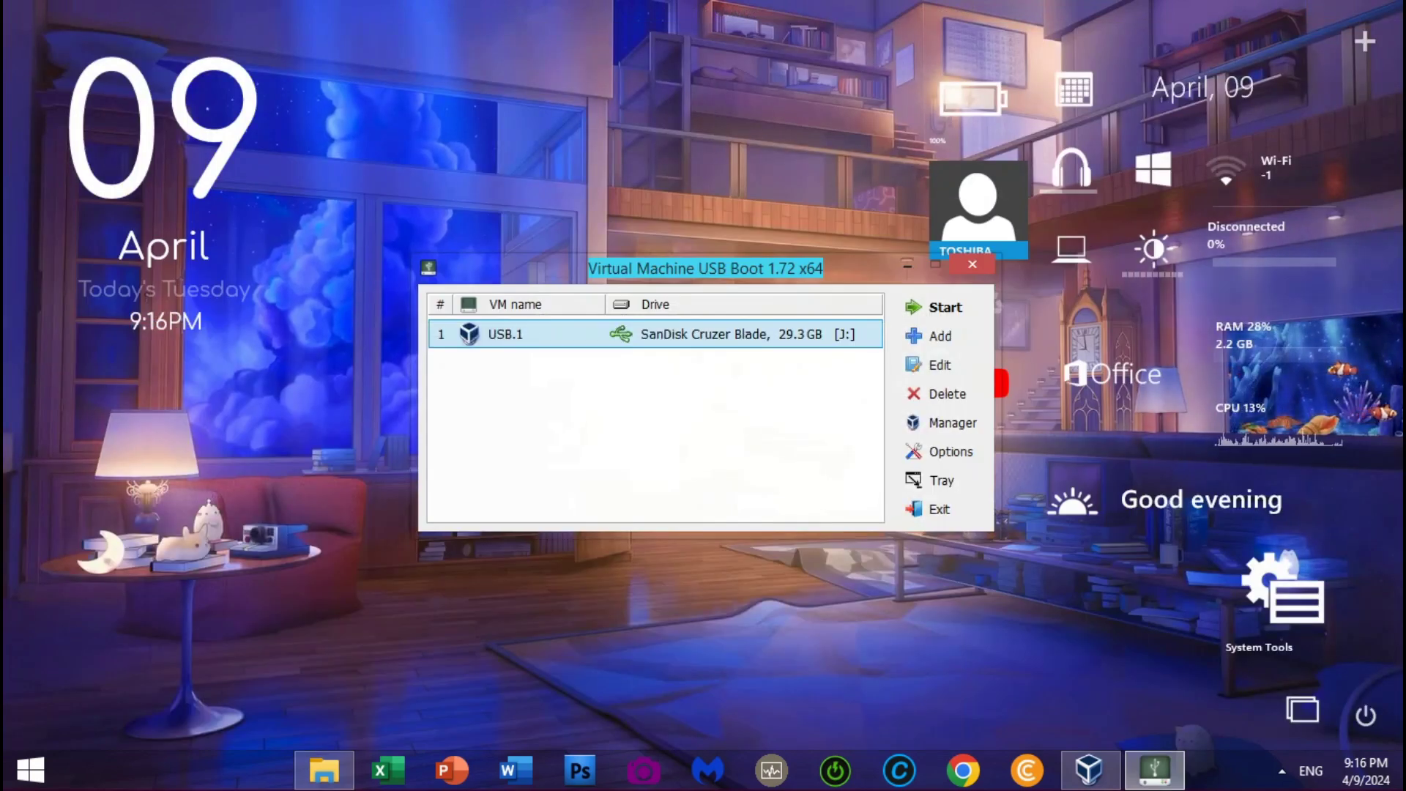
pyautogui.moveTo(706, 268); pyautogui.dragTo(658, 296)
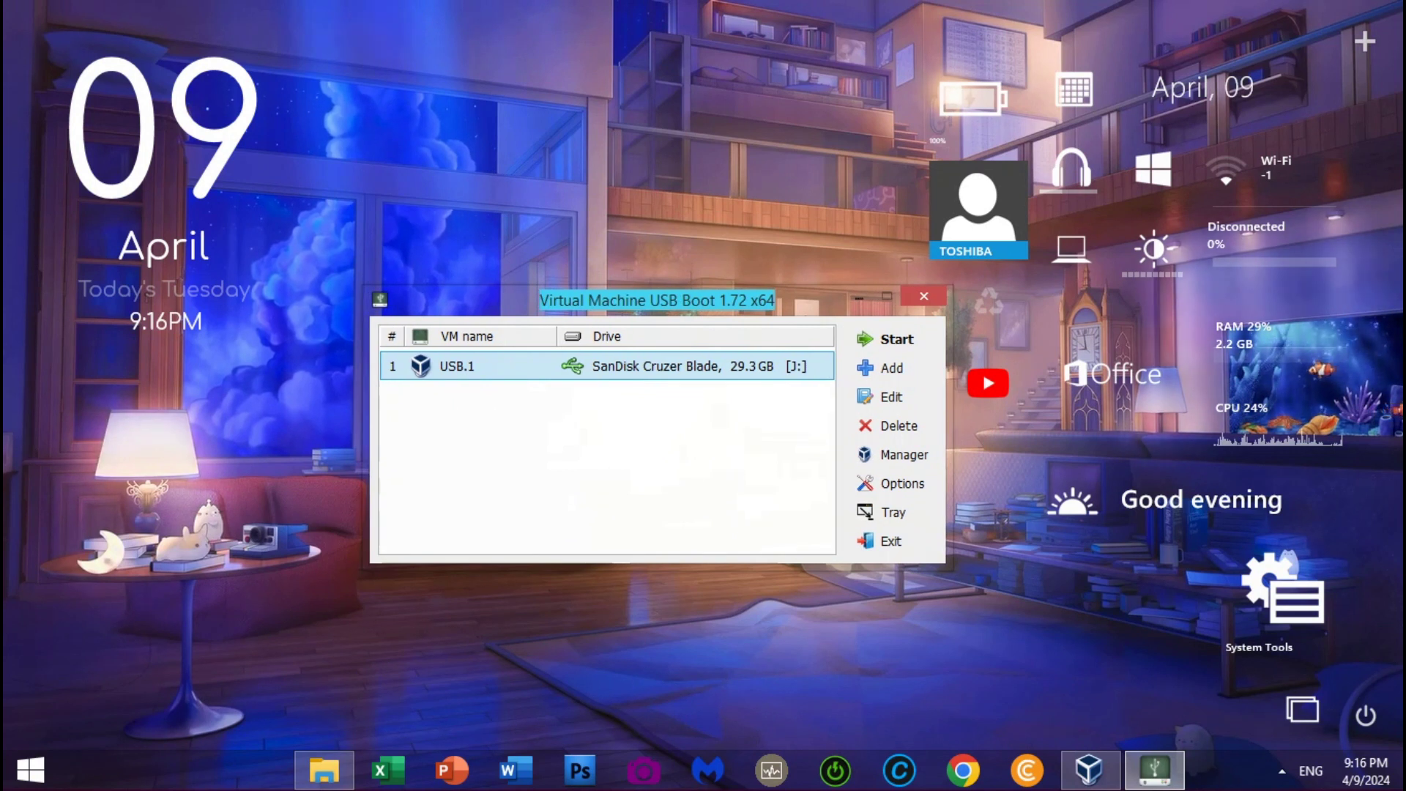
pyautogui.click(895, 339)
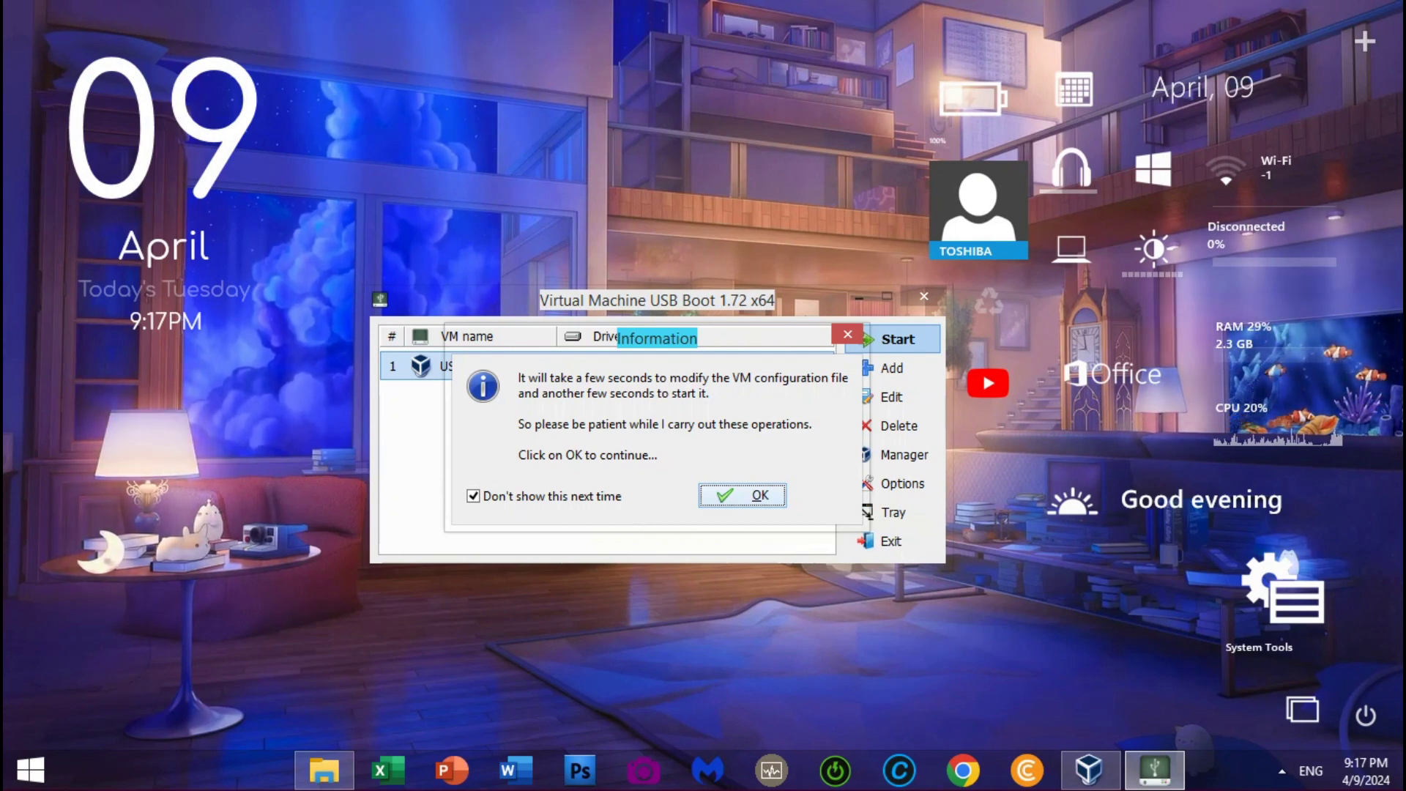
pyautogui.press('Return')
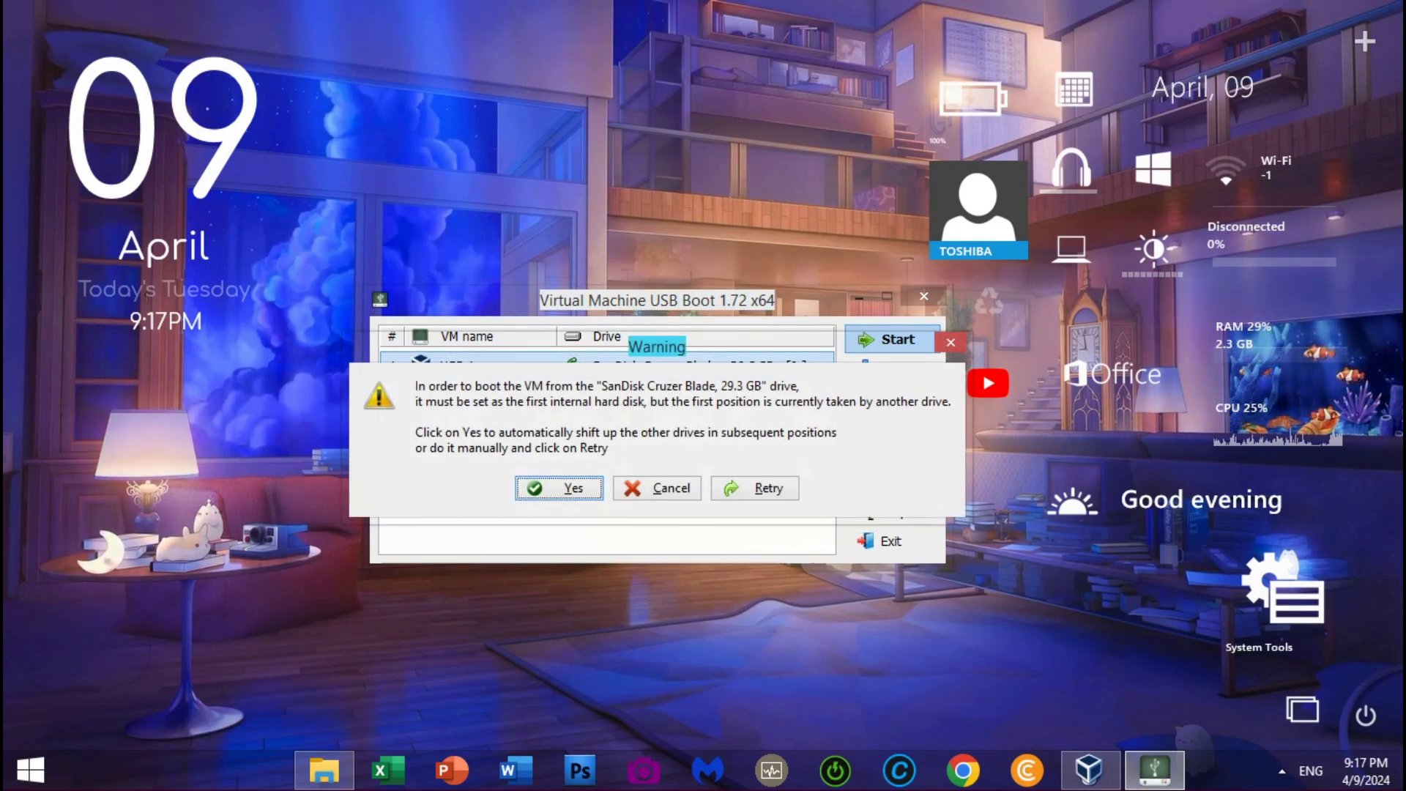
pyautogui.press('Return')
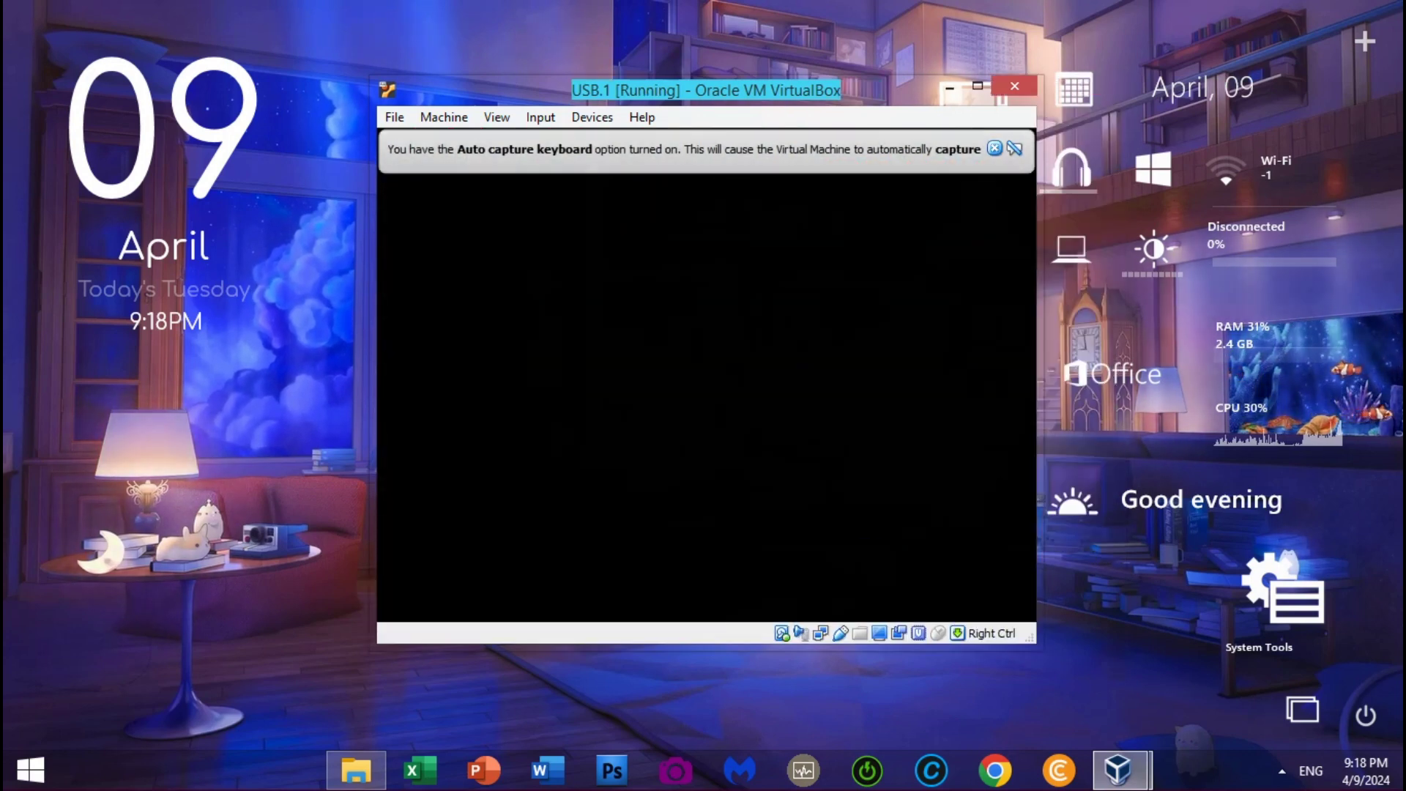
# Step: Dismiss the auto capture keyboard notice in USB.1 and switch the machine to full-screen mode
pyautogui.click(995, 149)
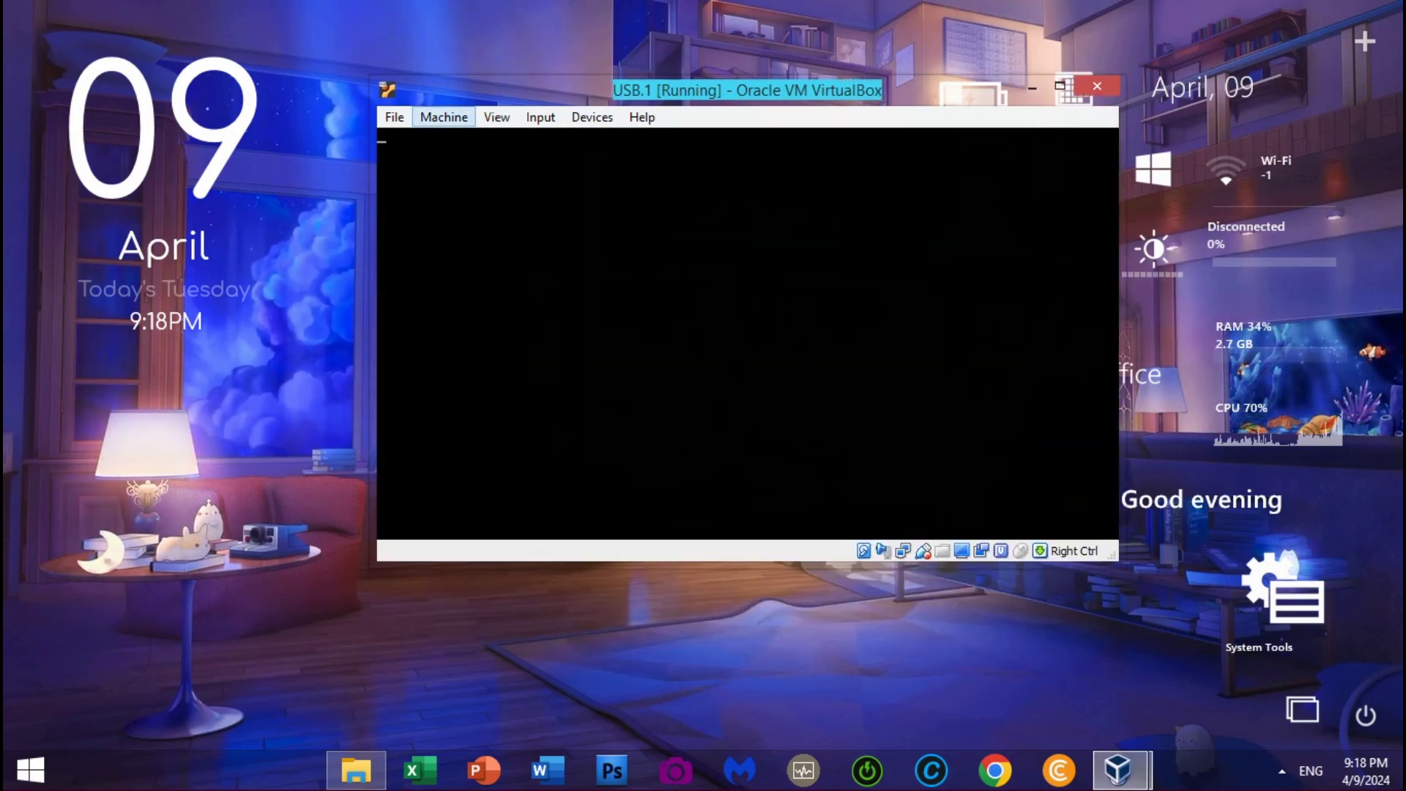
pyautogui.click(444, 117)
pyautogui.press('Right')
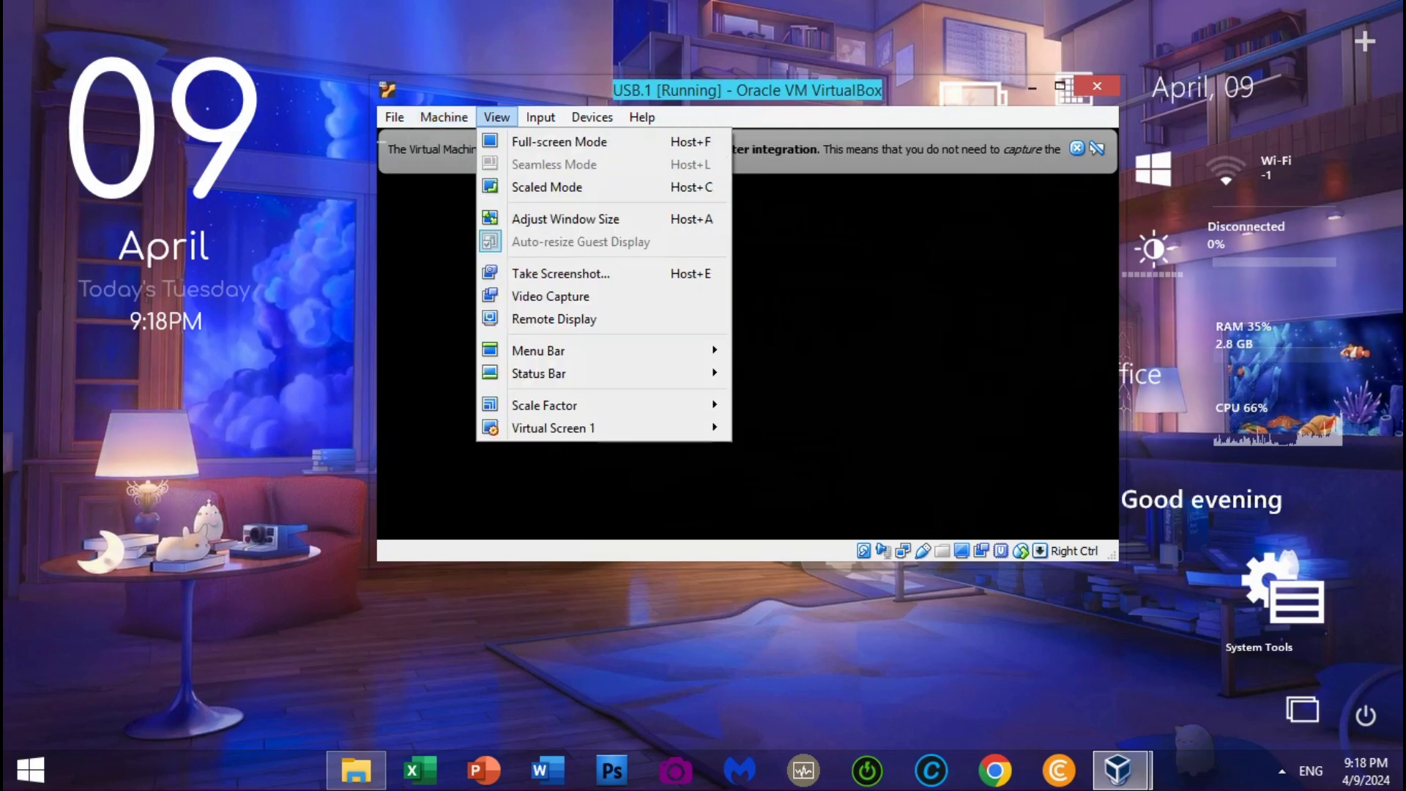
pyautogui.press('Down')
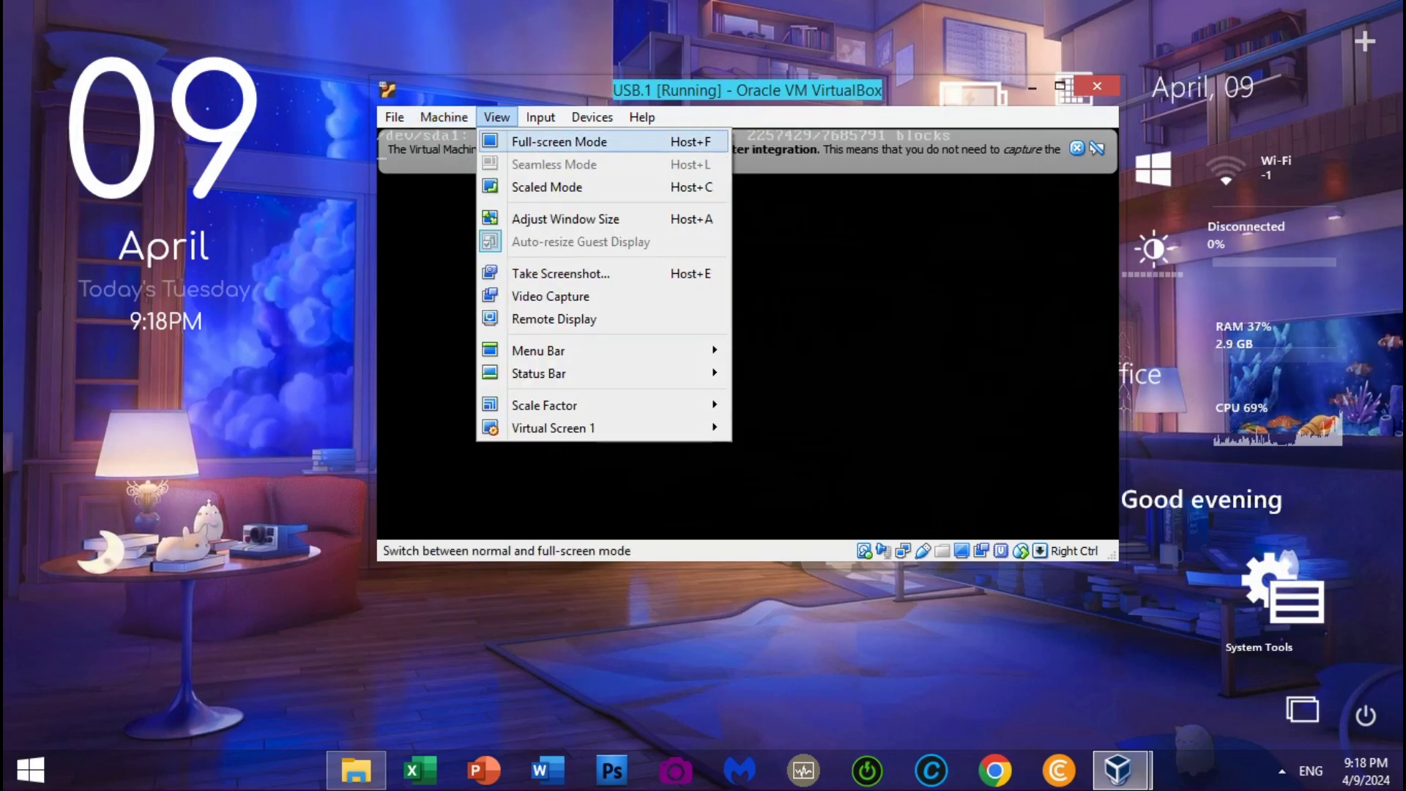
pyautogui.press('Return')
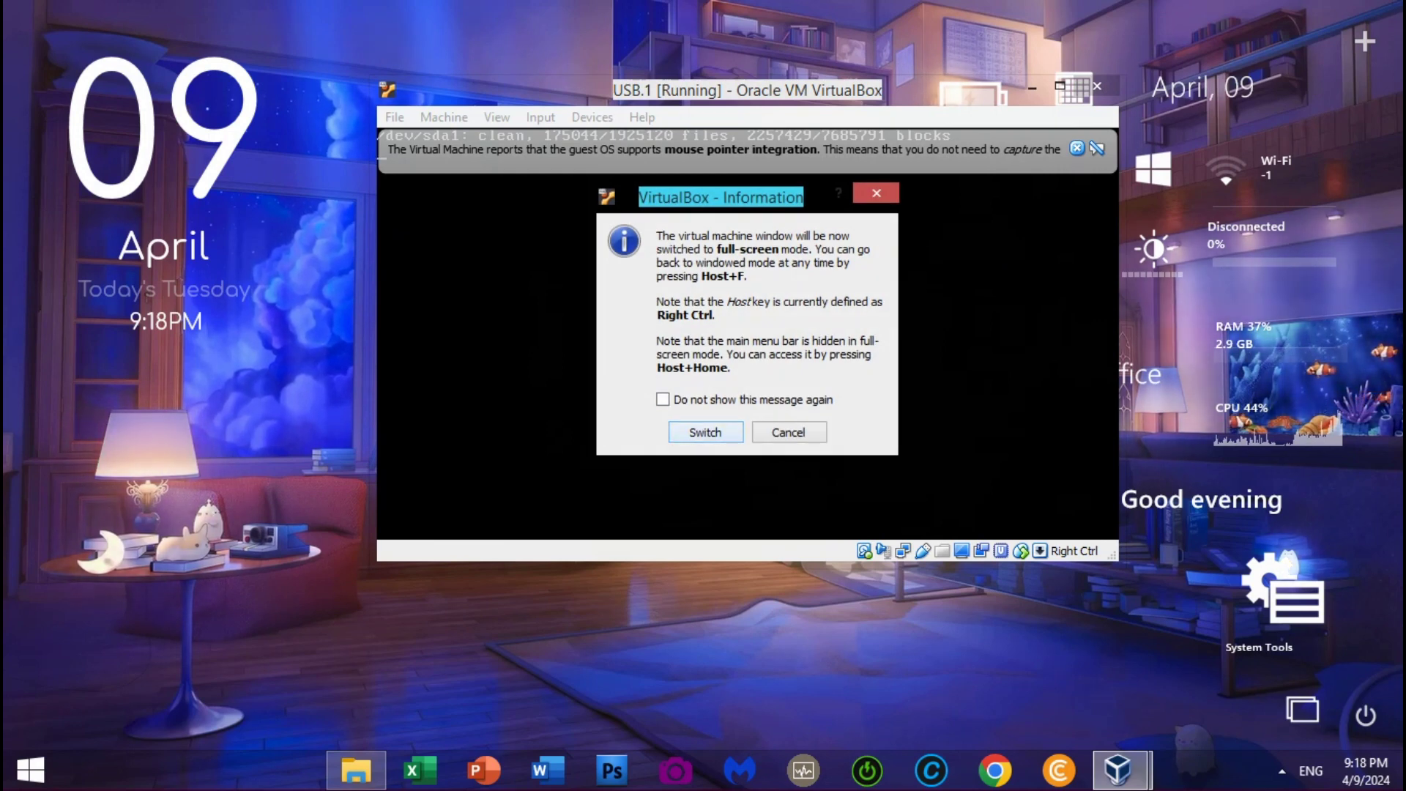
pyautogui.press('Return')
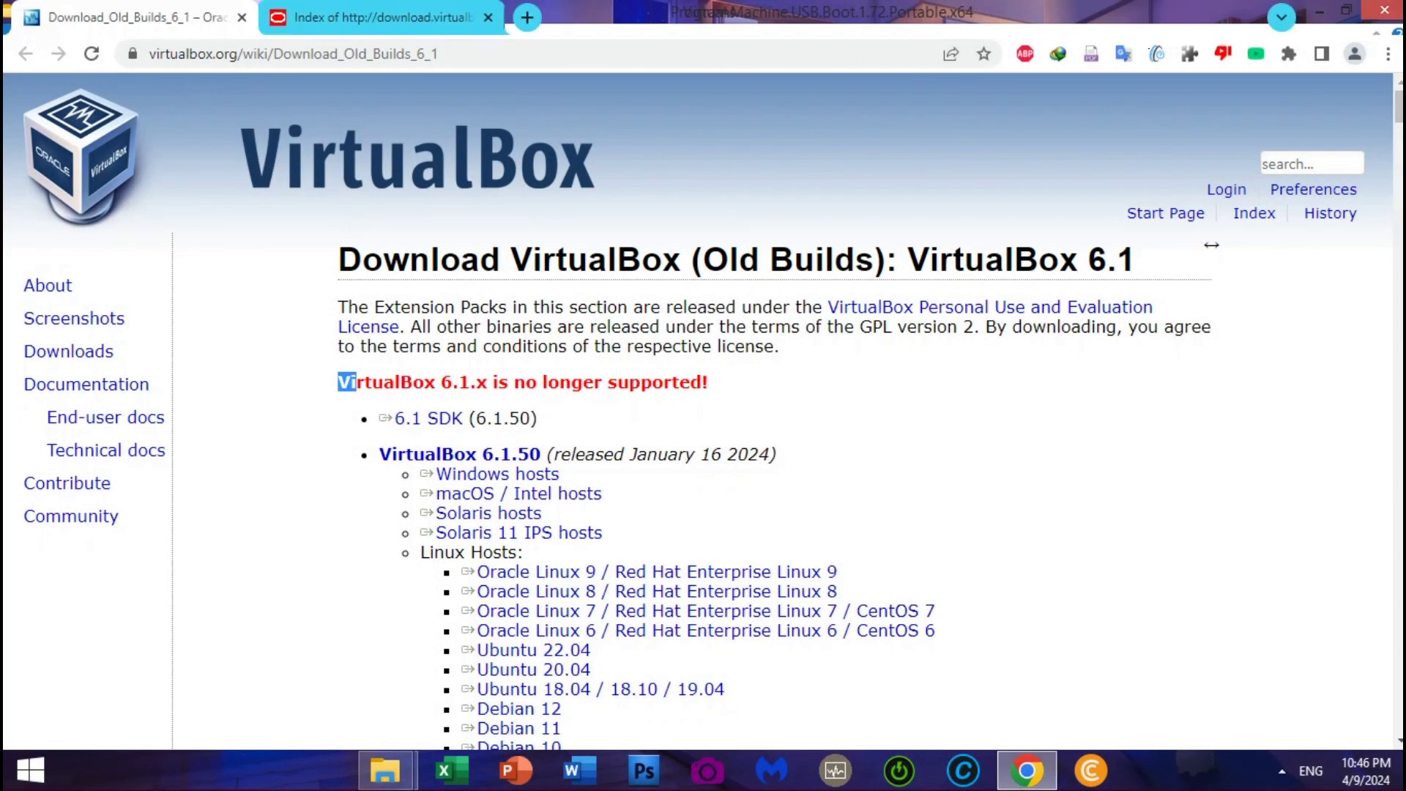
# Step: Examine the VirtualBox 6.1.50 Windows hosts download and the matching extension pack in the 6.1.50 index, and close the browser
pyautogui.moveTo(356, 382); pyautogui.dragTo(707, 382)
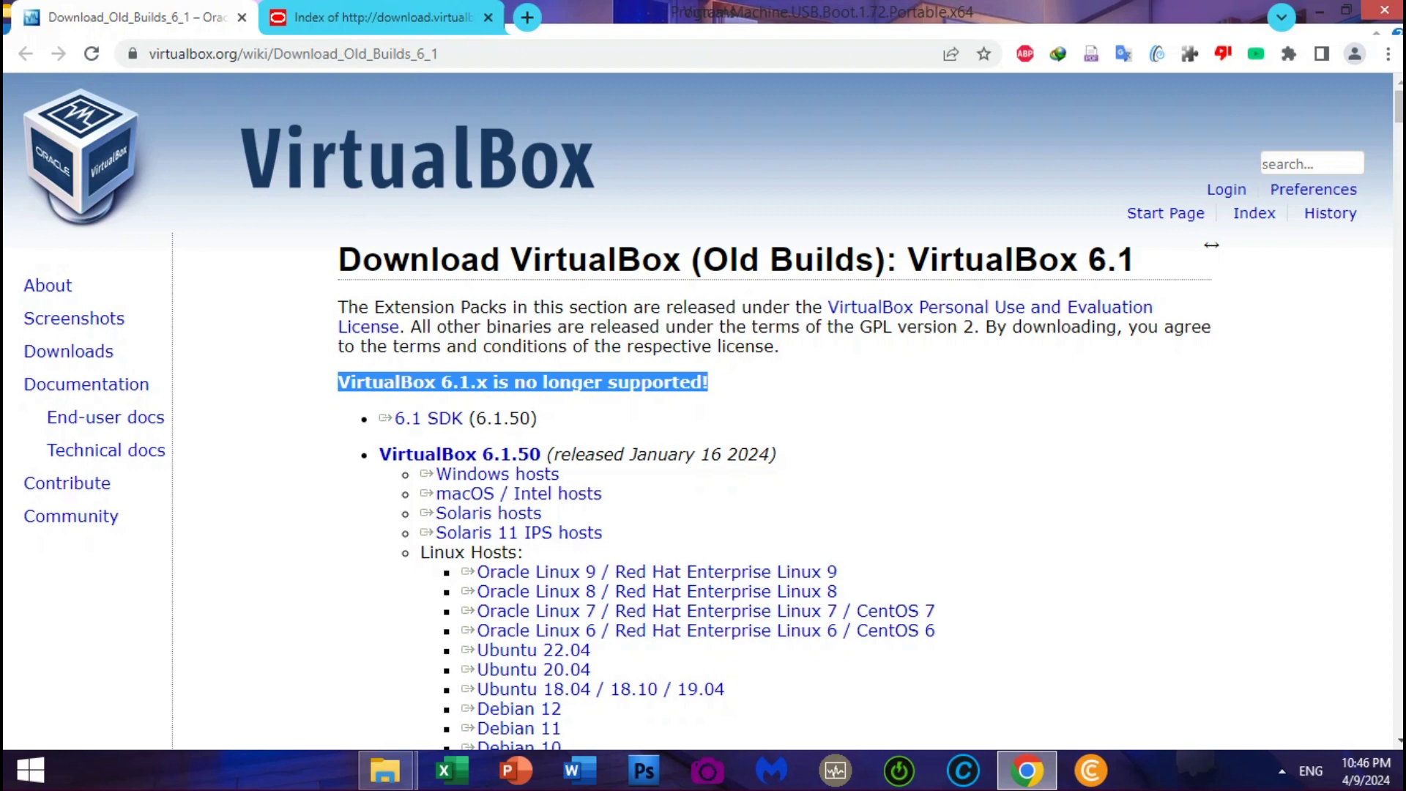
pyautogui.click(1211, 245)
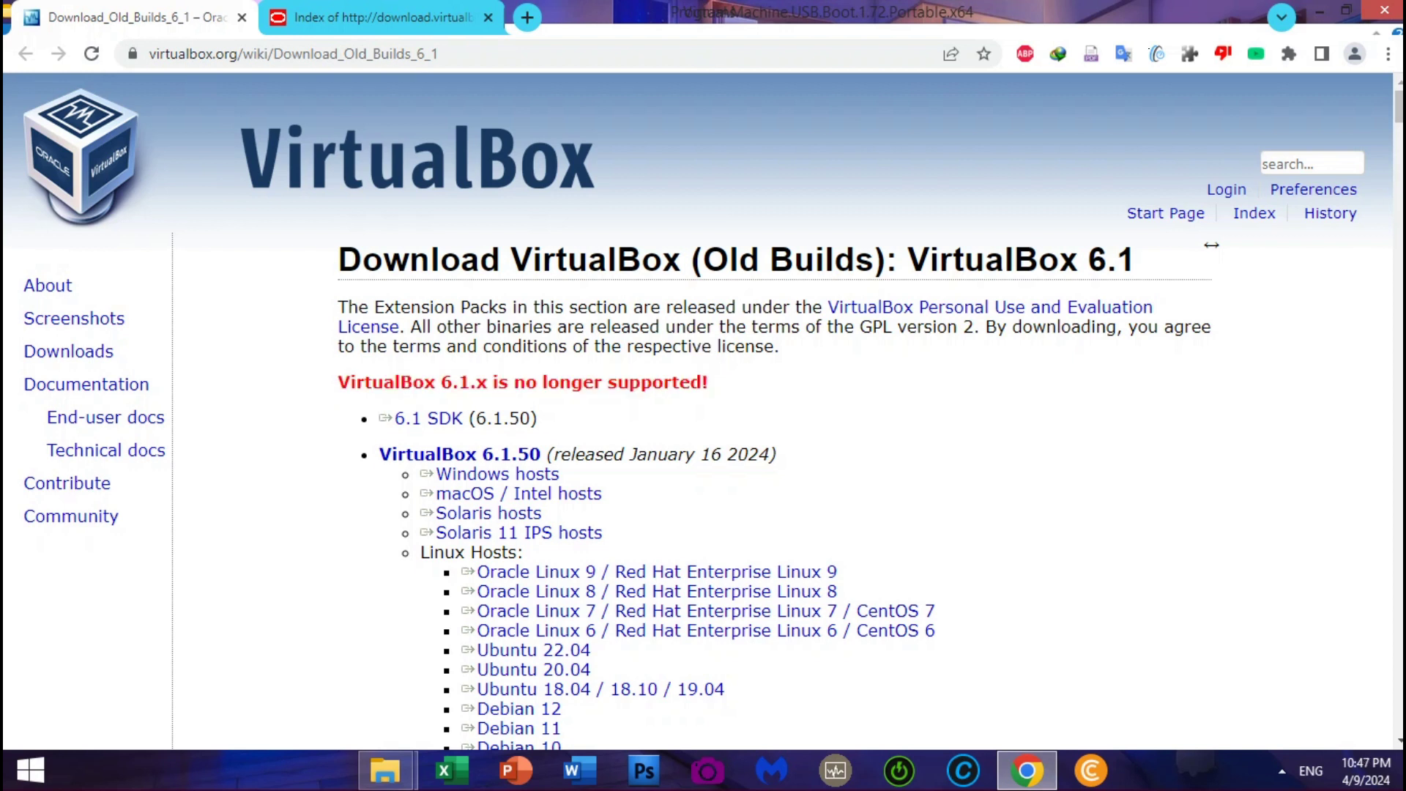
pyautogui.moveTo(379, 455); pyautogui.dragTo(778, 455)
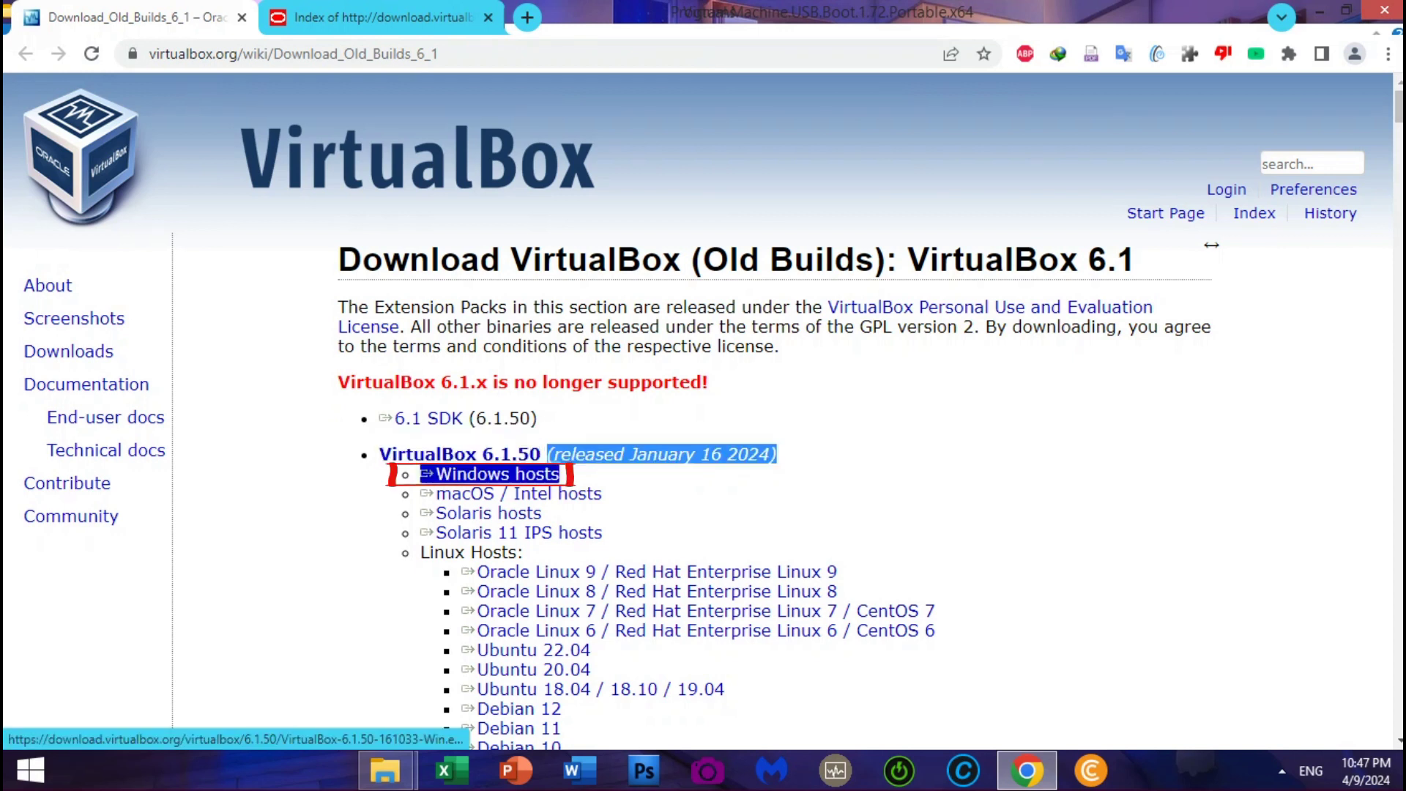
pyautogui.click(407, 475)
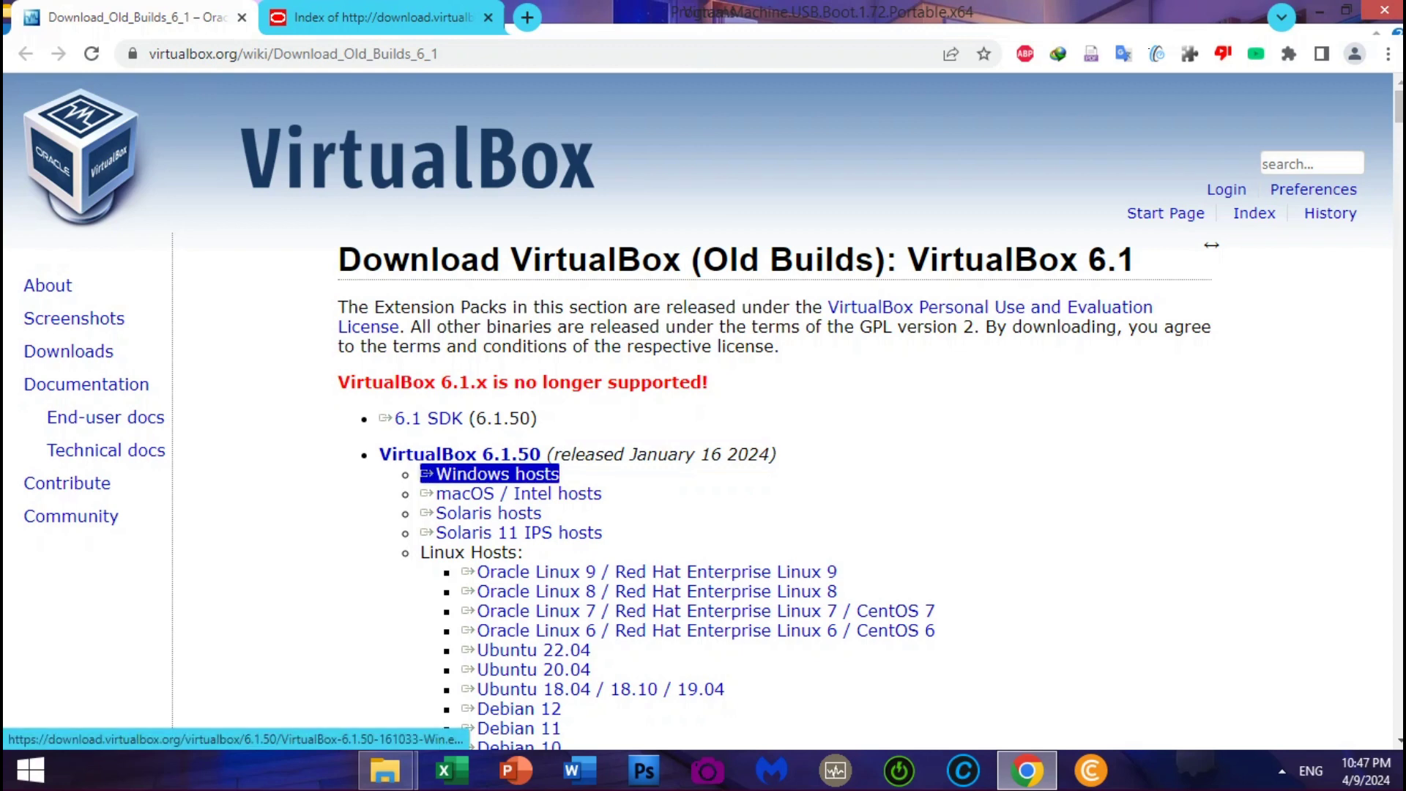
pyautogui.click(1211, 245)
pyautogui.click(380, 17)
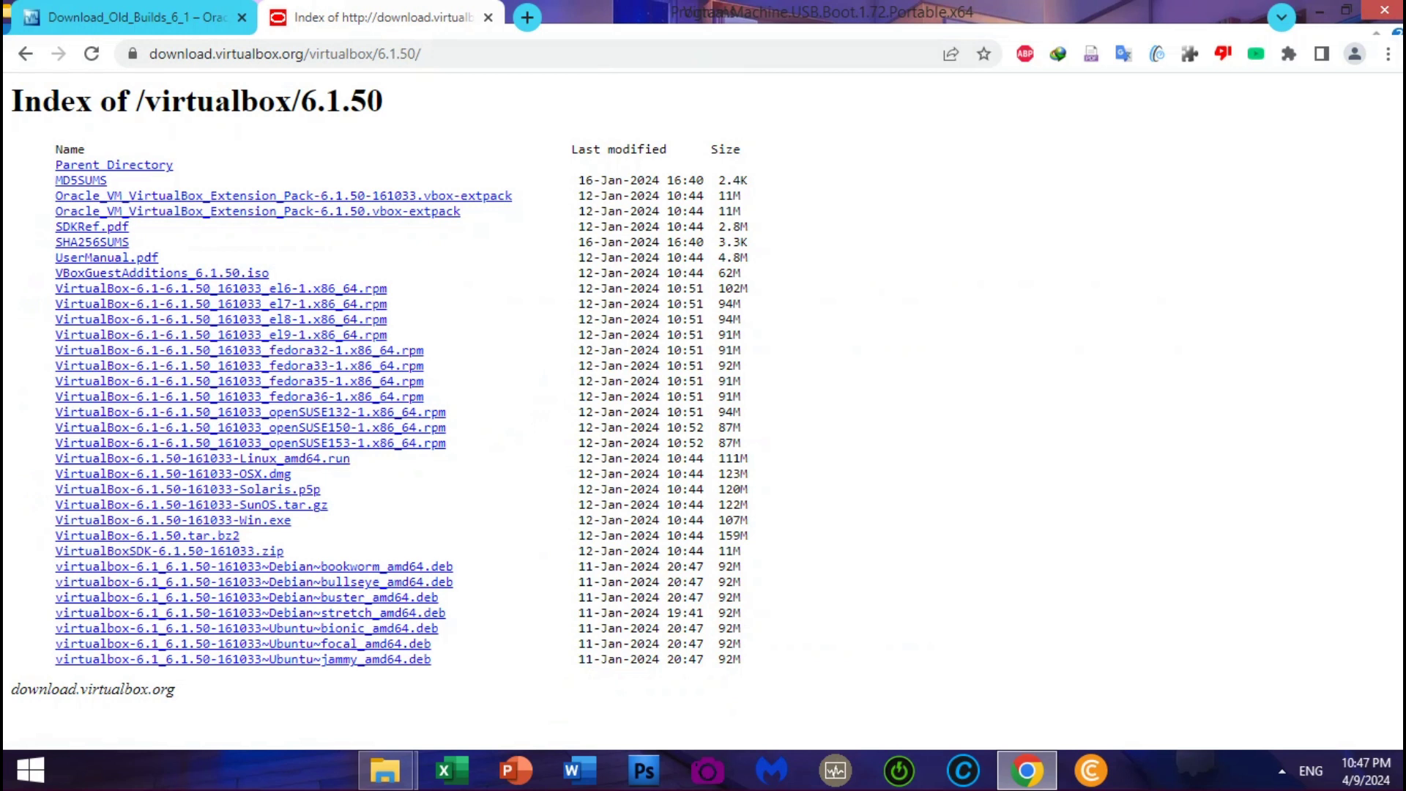
pyautogui.moveTo(55, 195); pyautogui.dragTo(517, 196)
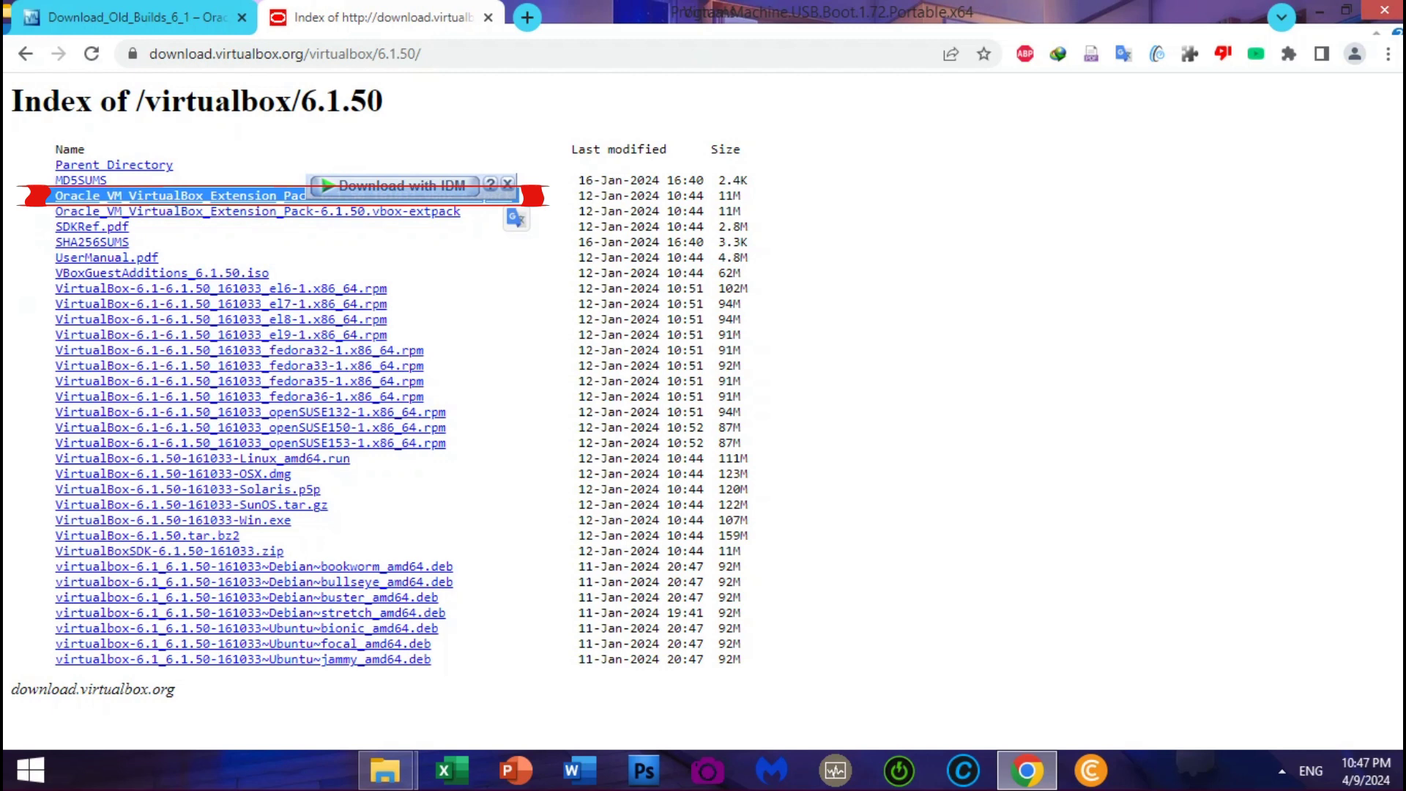
pyautogui.click(546, 242)
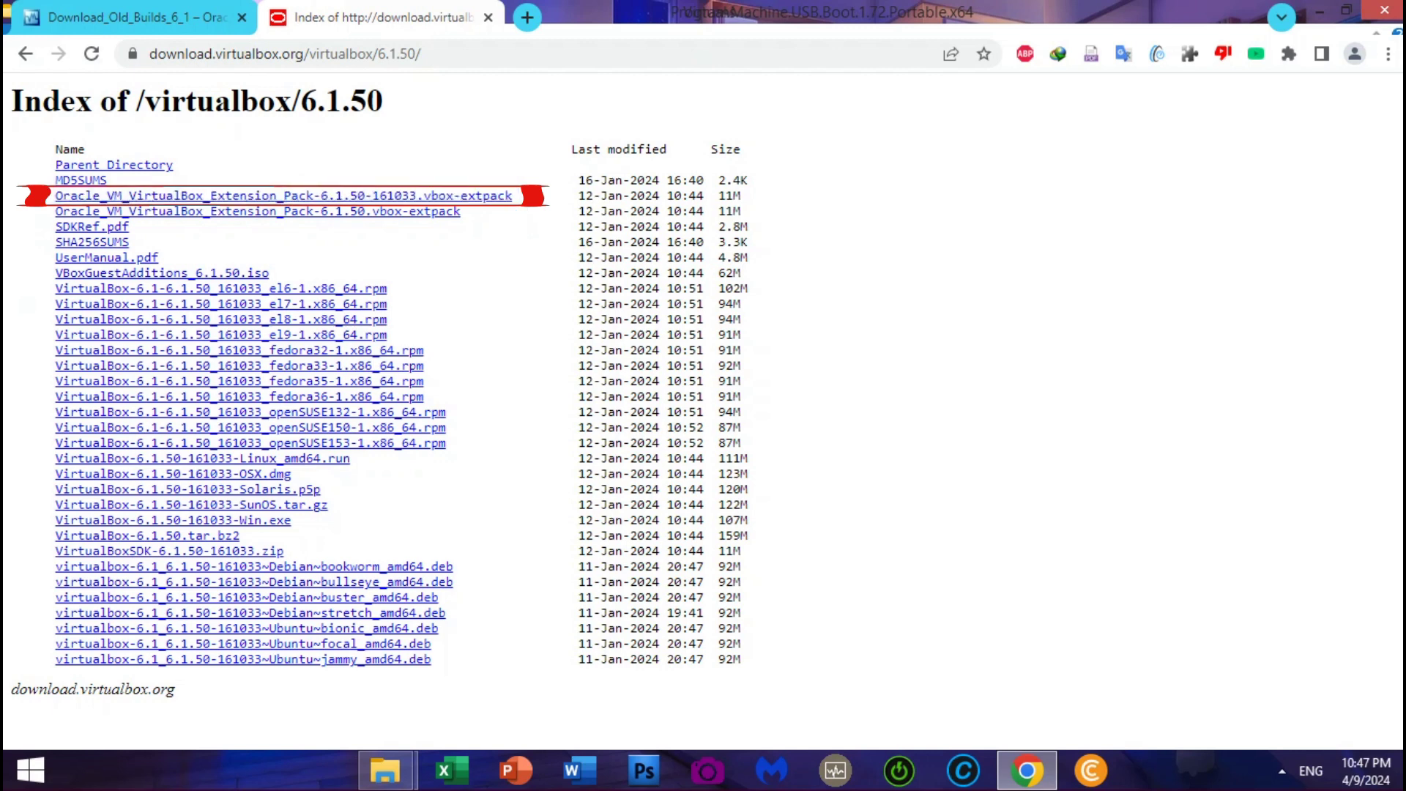
pyautogui.click(1385, 10)
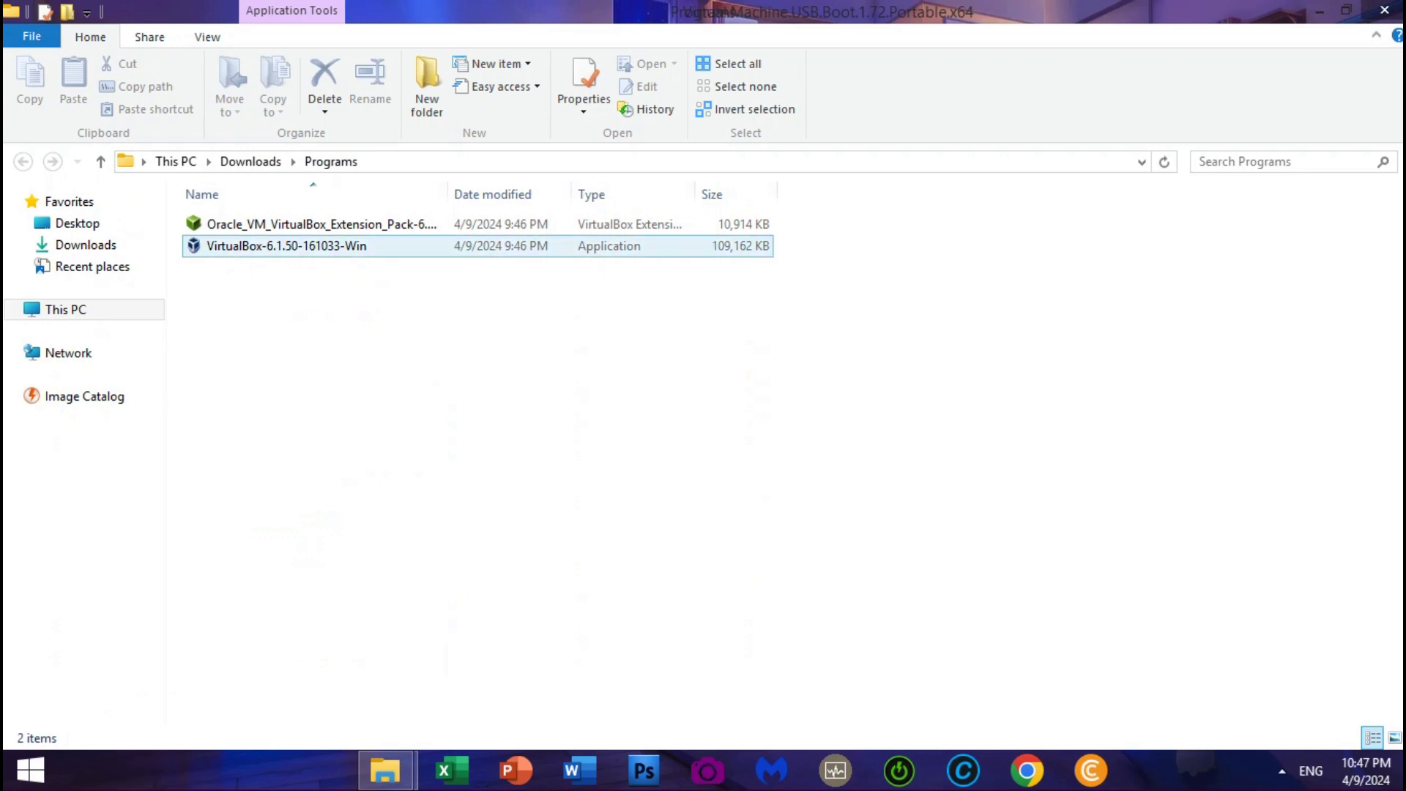
# Step: Run the VirtualBox-6.1.50-161033-Win installer from the Programs folder as administrator
pyautogui.click(287, 246)
pyautogui.rightClick(348, 246)
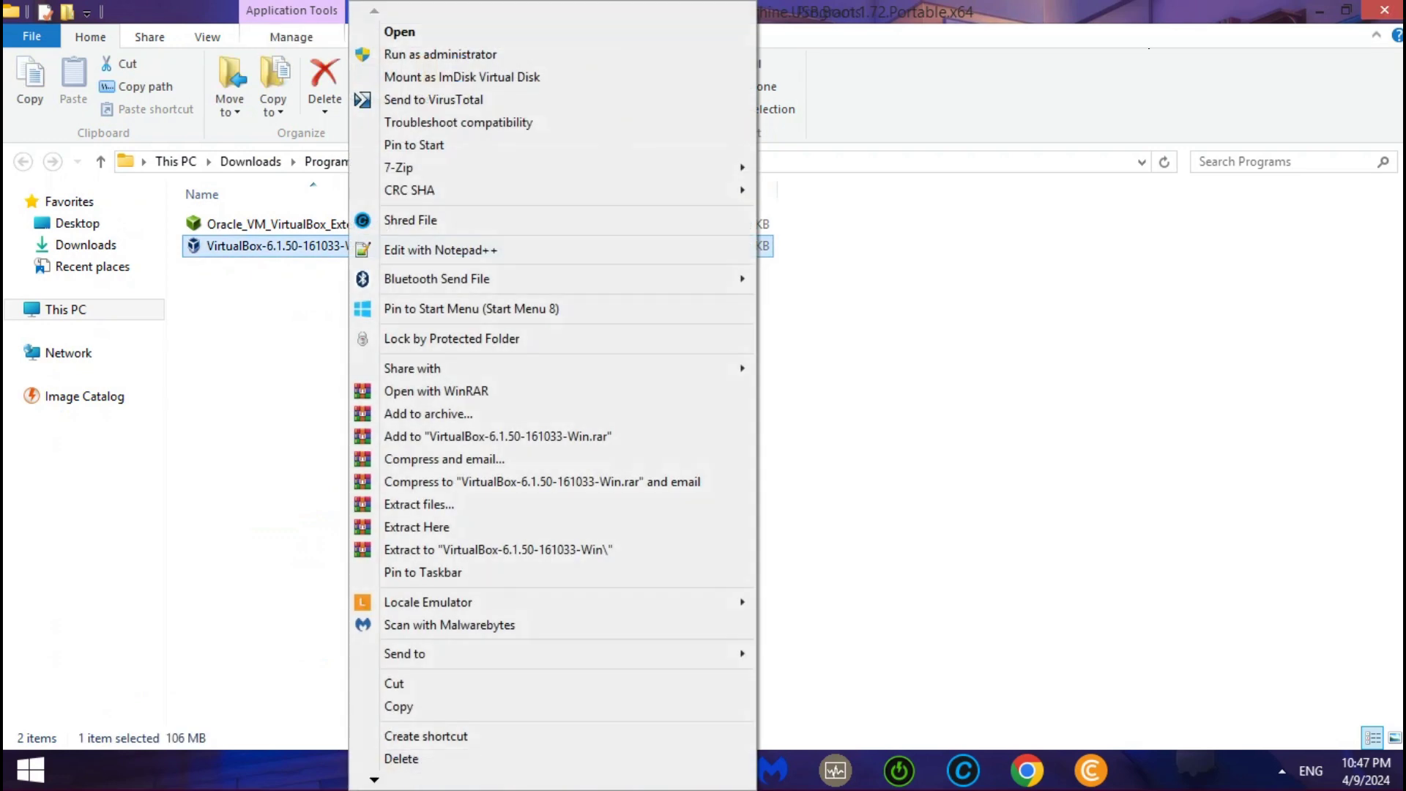
pyautogui.click(381, 56)
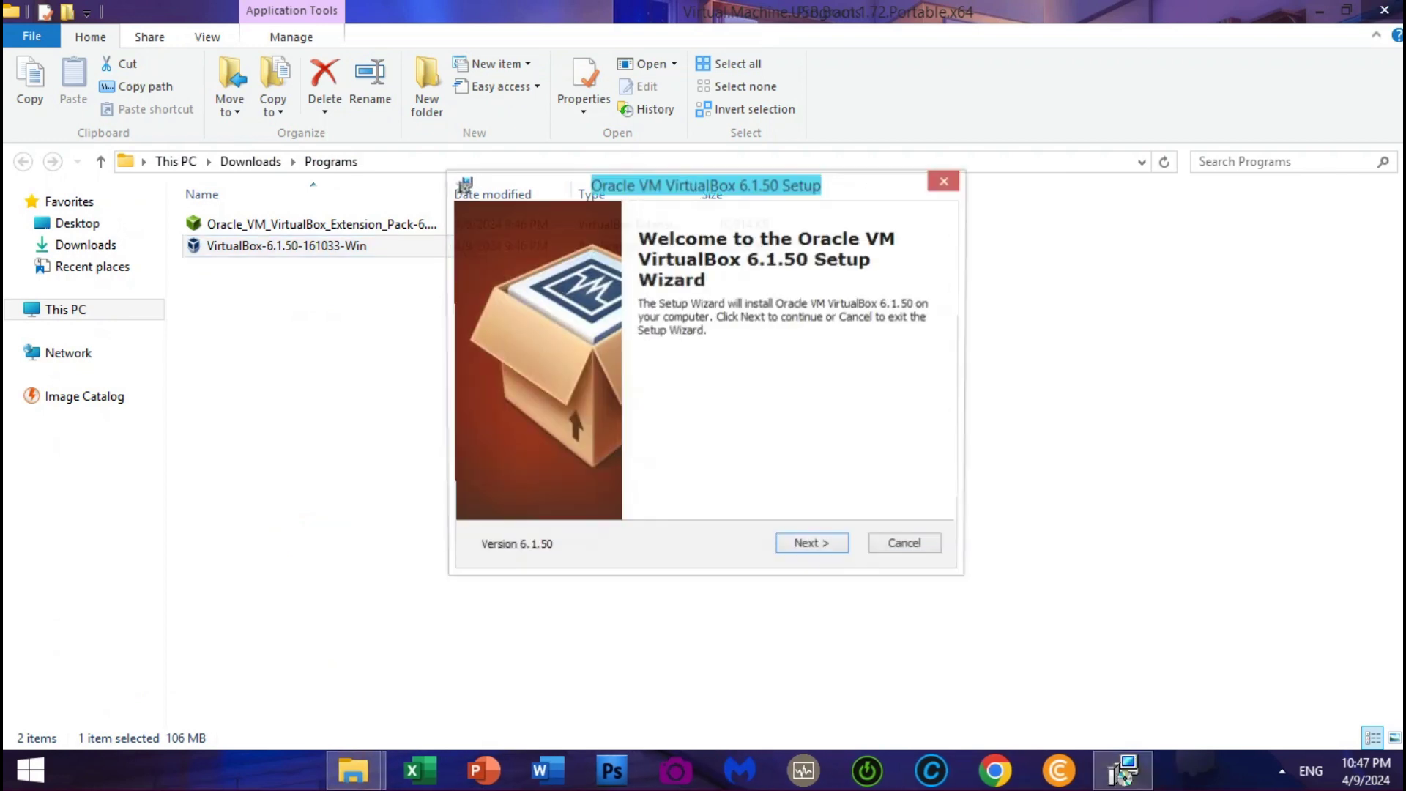
# Step: Install VirtualBox 6.1.50 with all default features and shortcuts, letting it start after installation
pyautogui.click(813, 546)
pyautogui.click(813, 546)
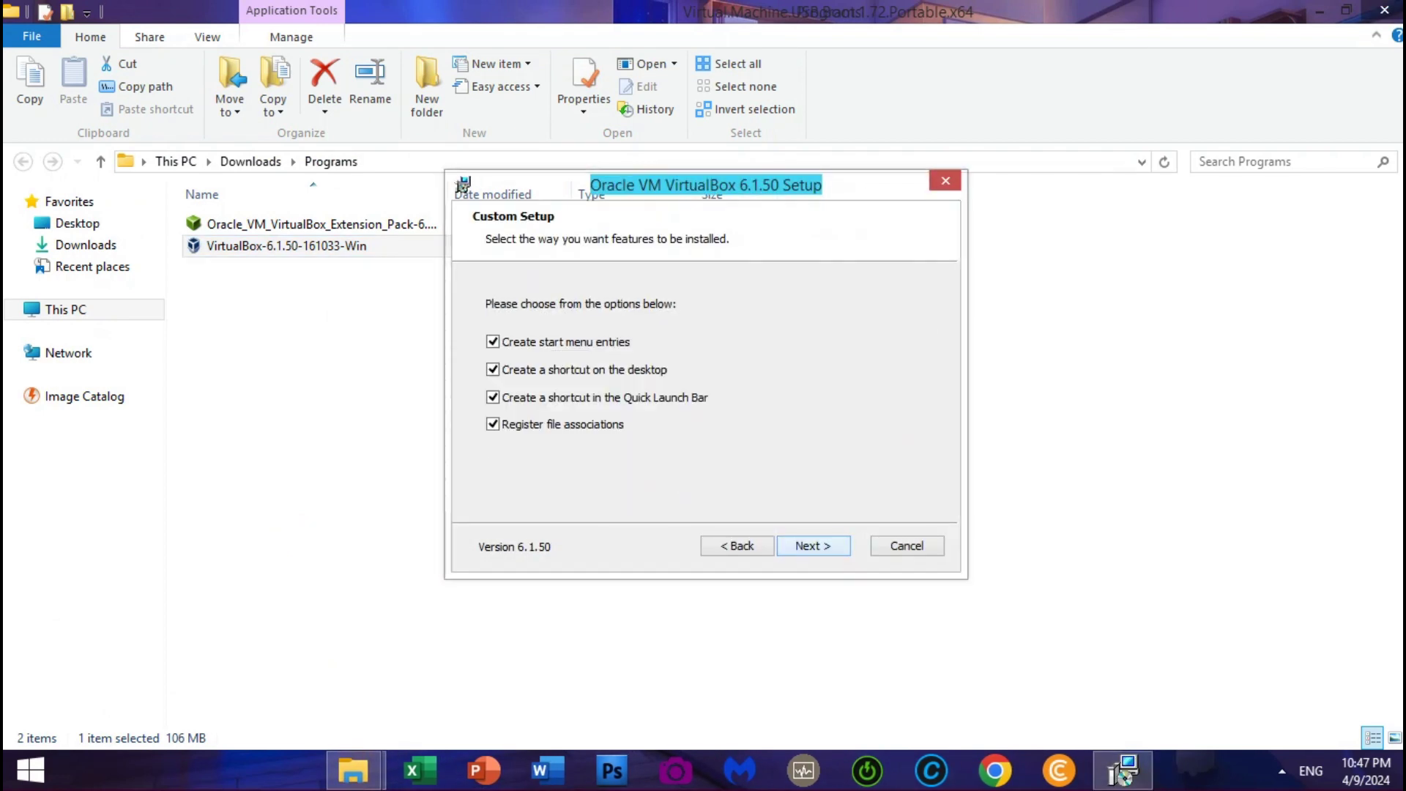
pyautogui.press('Return')
pyautogui.press('Return')
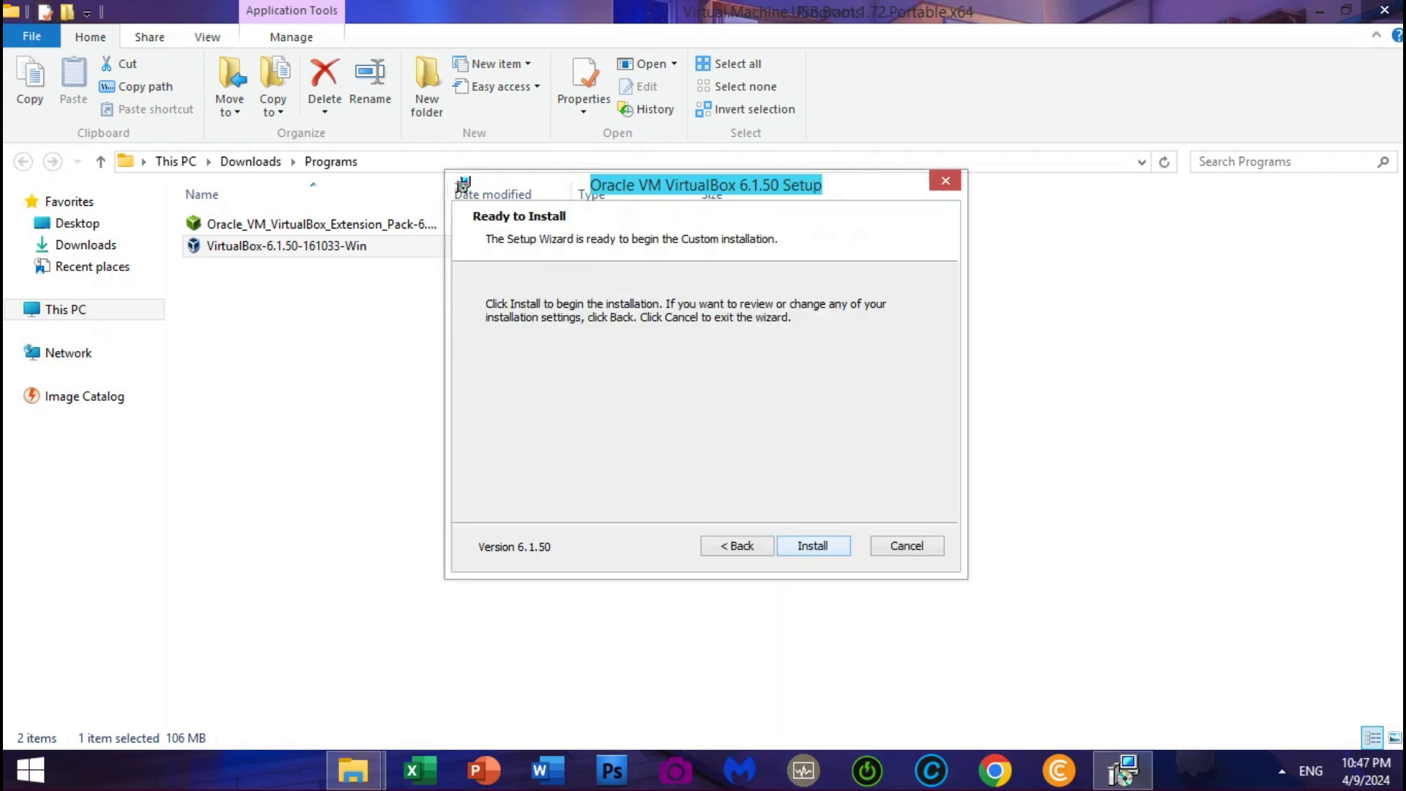
pyautogui.press('Return')
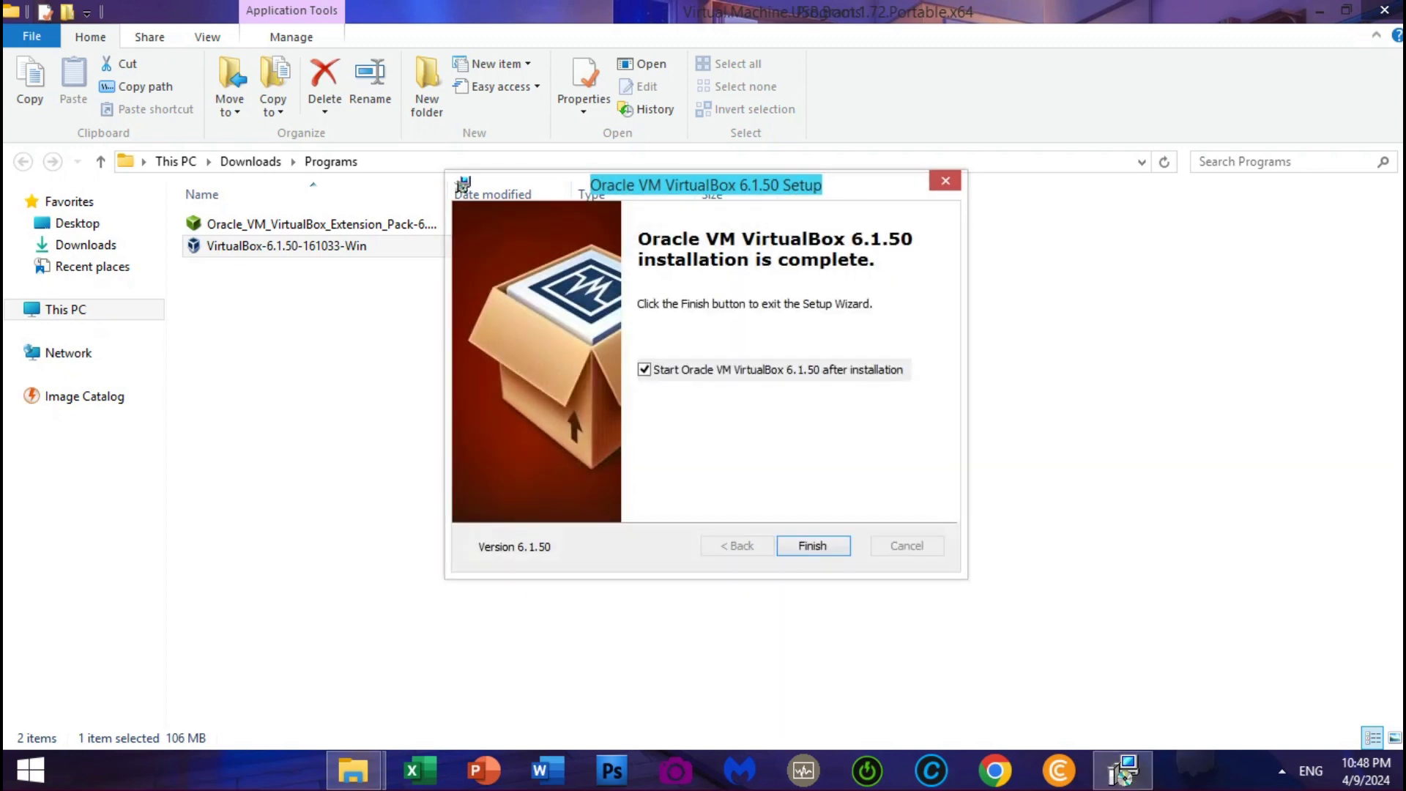
pyautogui.press('Return')
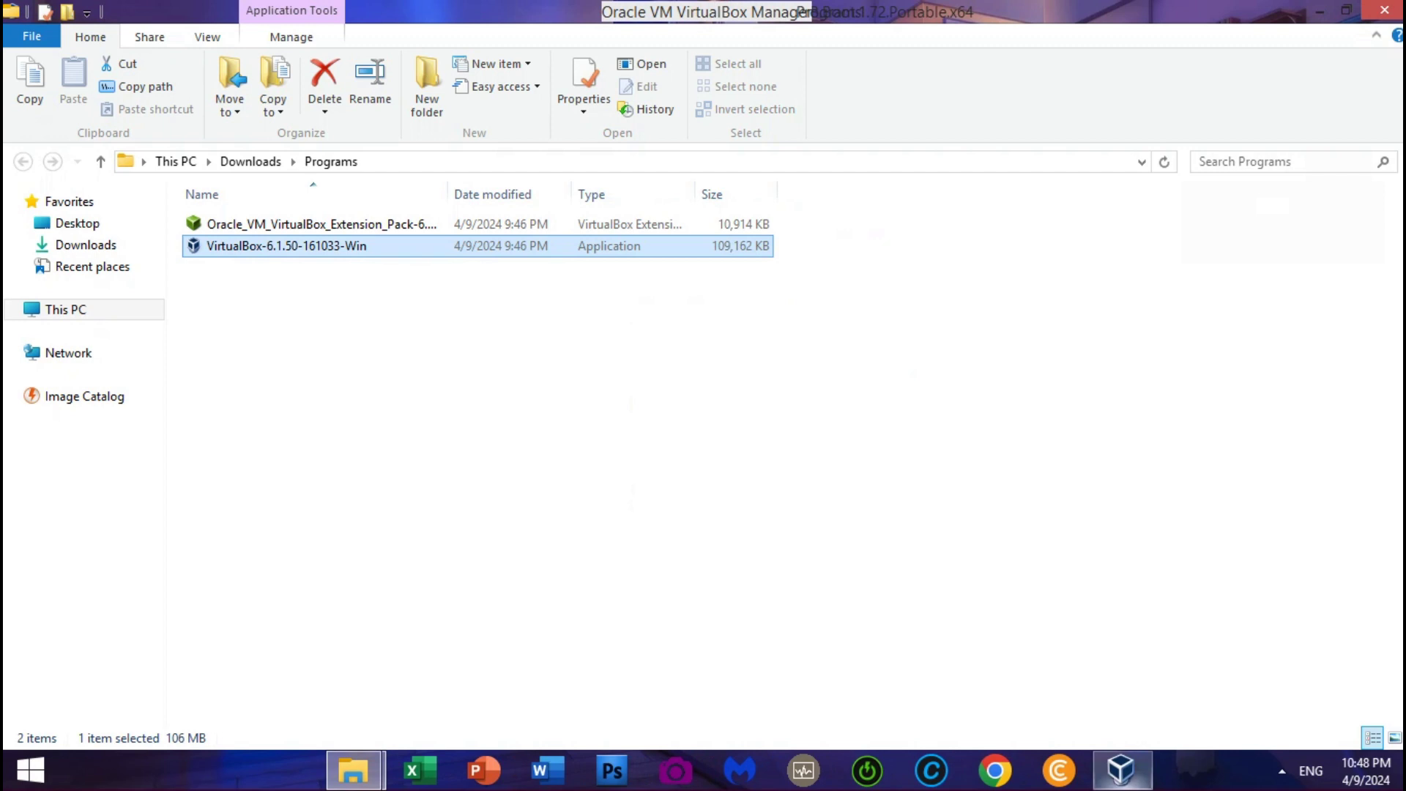
# Step: Bring up the VirtualBox Manager and check the installed version in its About information
pyautogui.click(1122, 769)
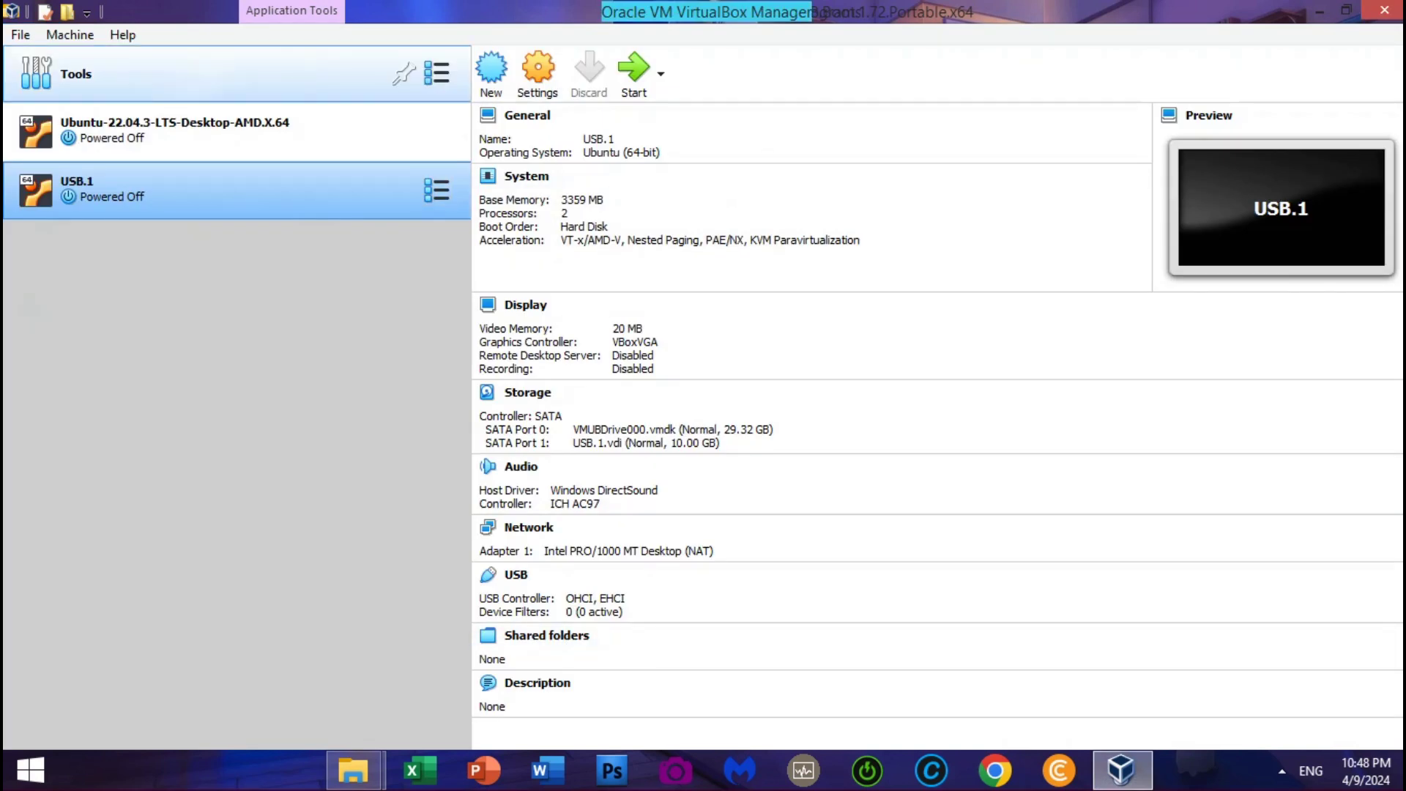
pyautogui.click(123, 35)
pyautogui.click(188, 182)
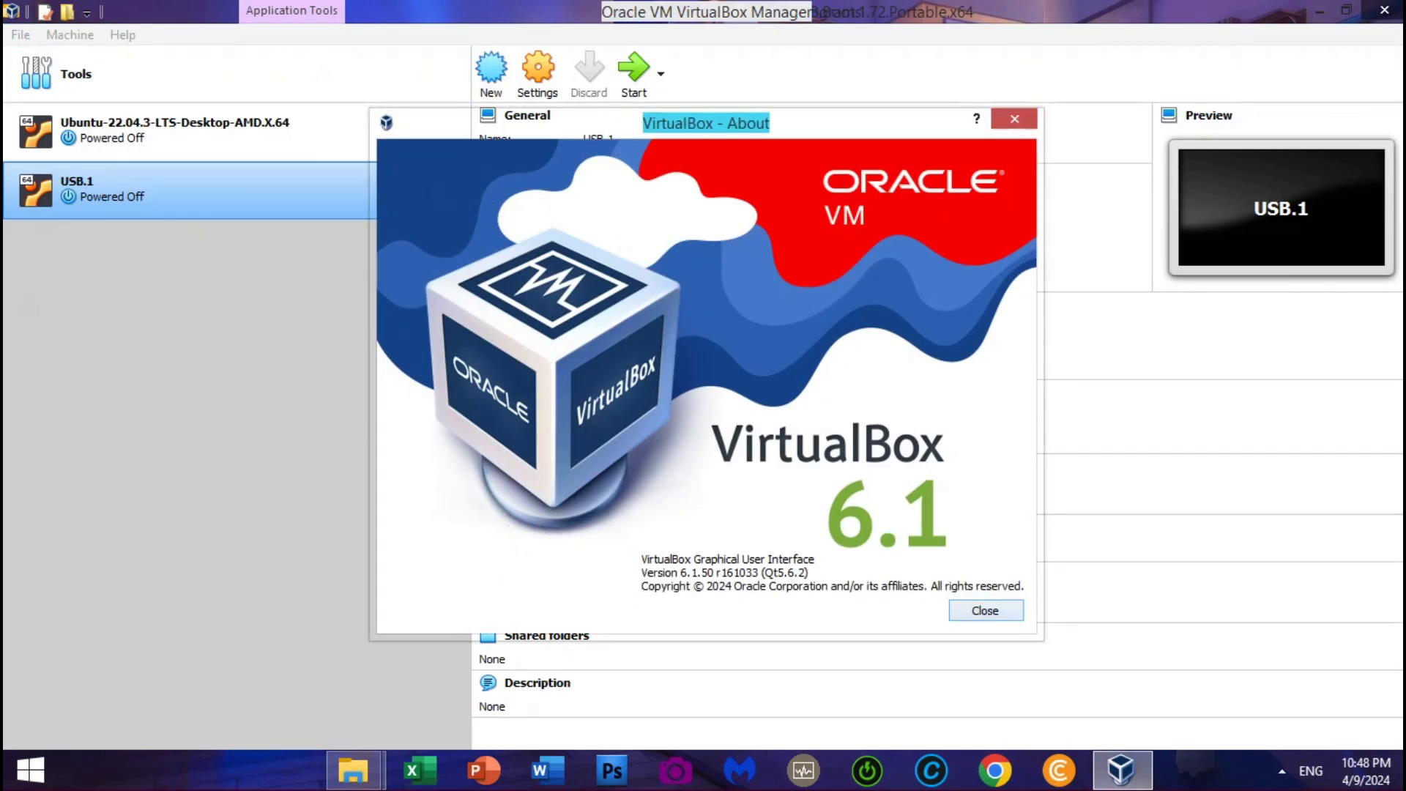
pyautogui.click(986, 611)
# Step: In the VirtualBox preferences, add the Oracle VM VirtualBox Extension Pack 6.1.50 file from Downloads\Programs as an extension package
pyautogui.click(21, 35)
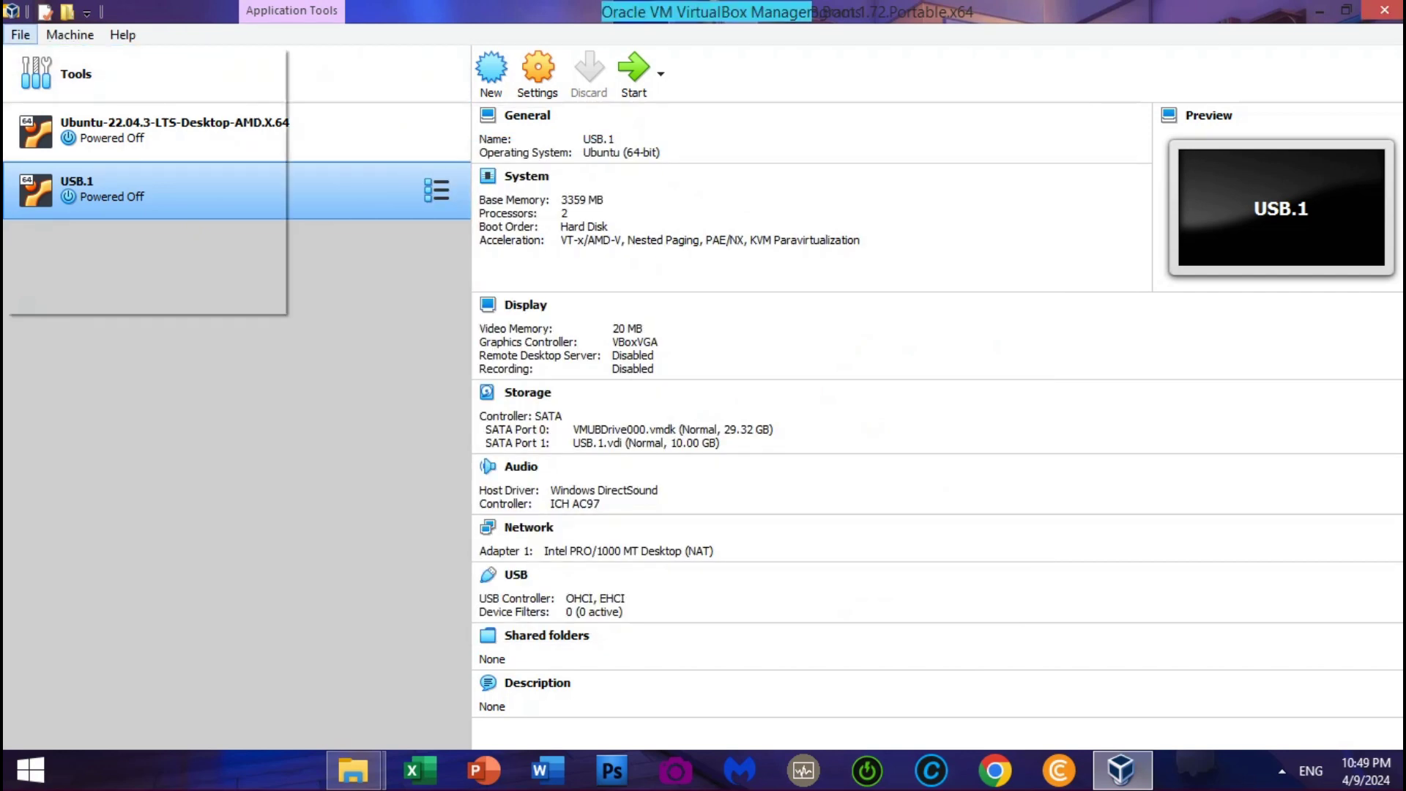
pyautogui.press('Down')
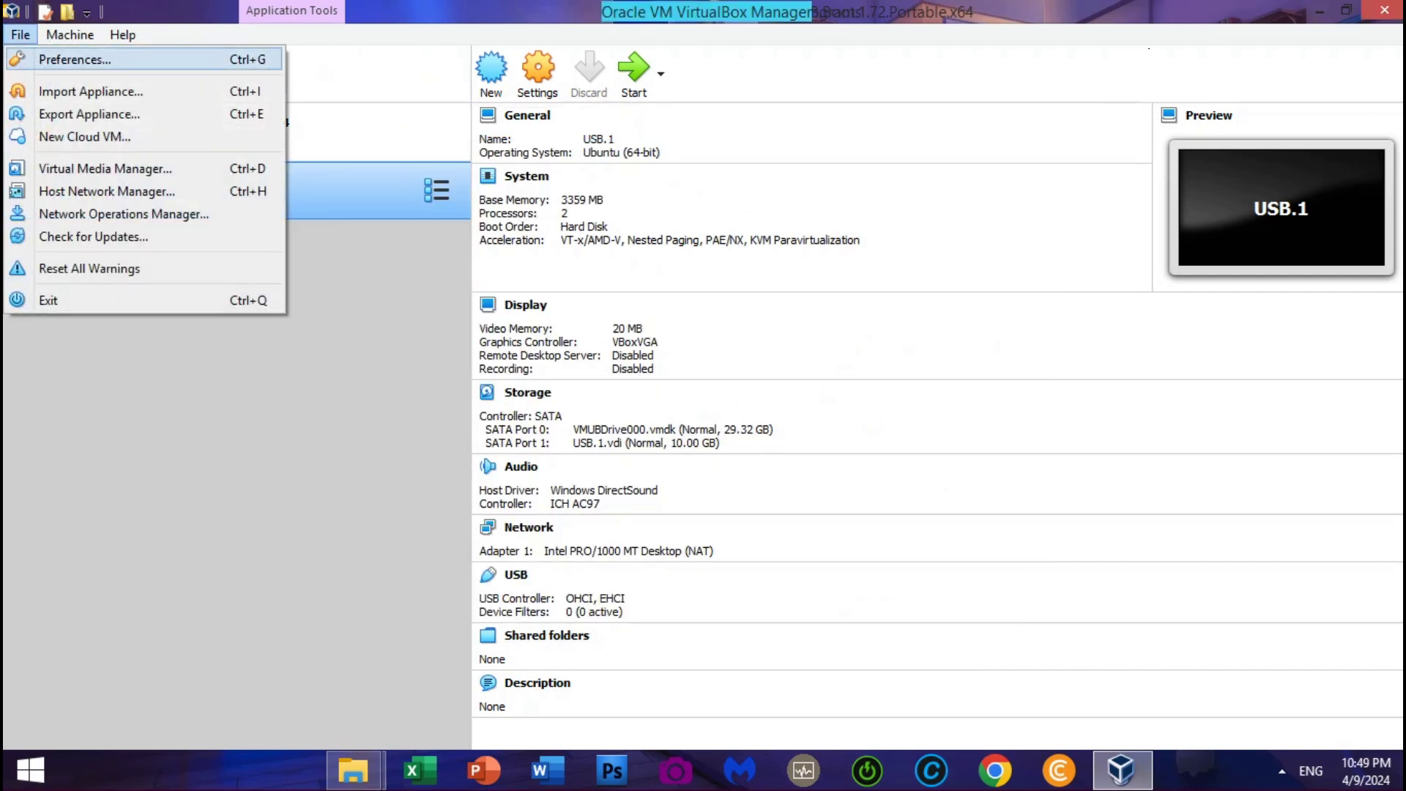
pyautogui.press('Return')
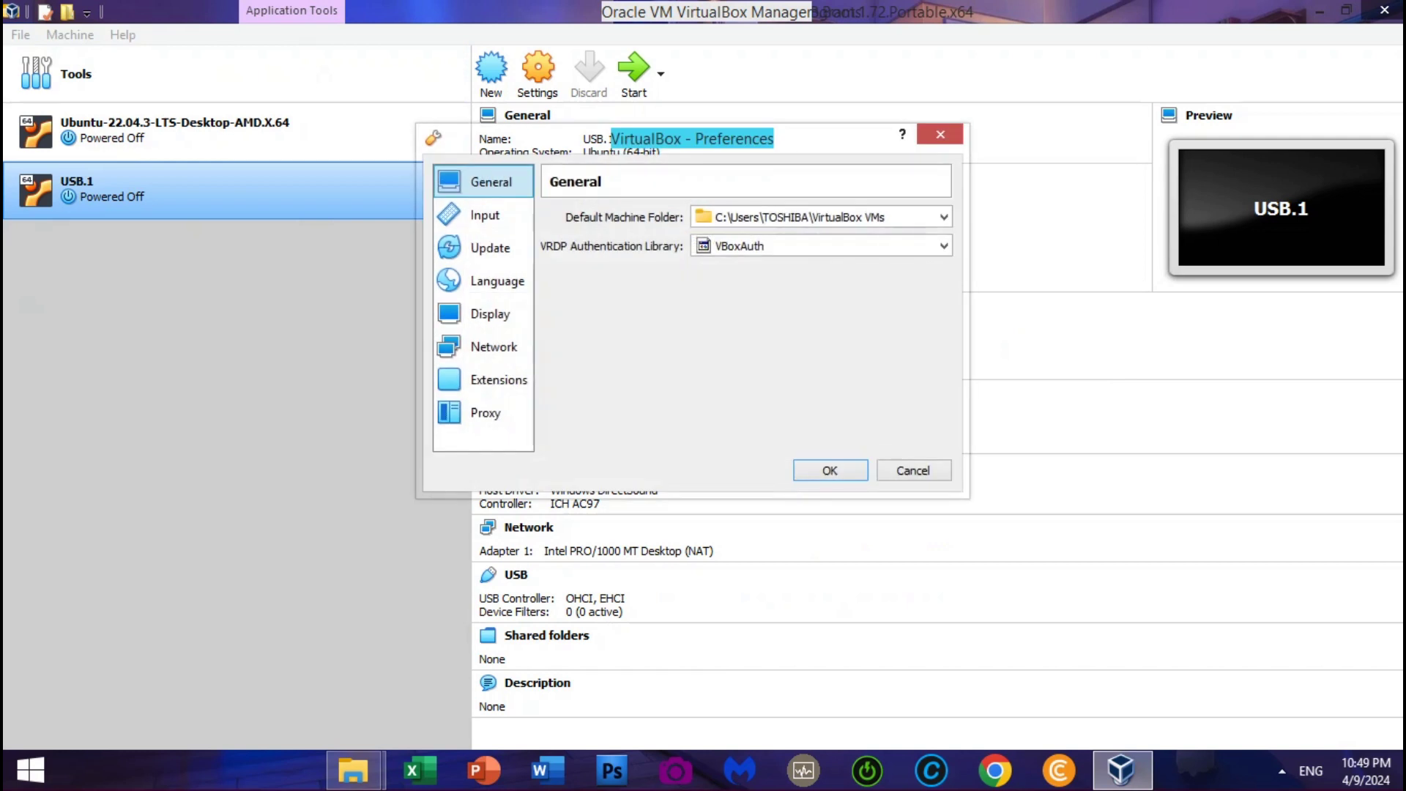
pyautogui.click(485, 379)
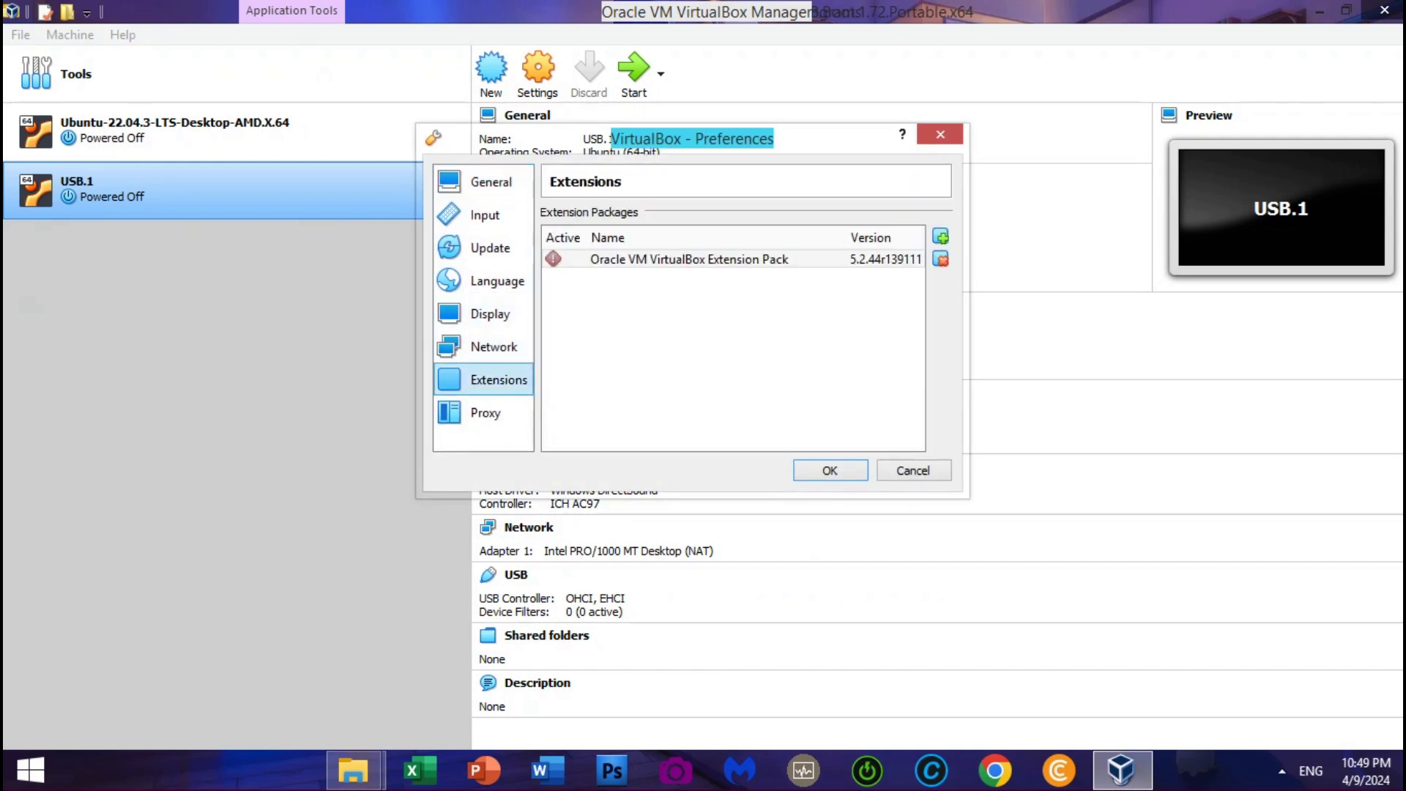
pyautogui.click(688, 258)
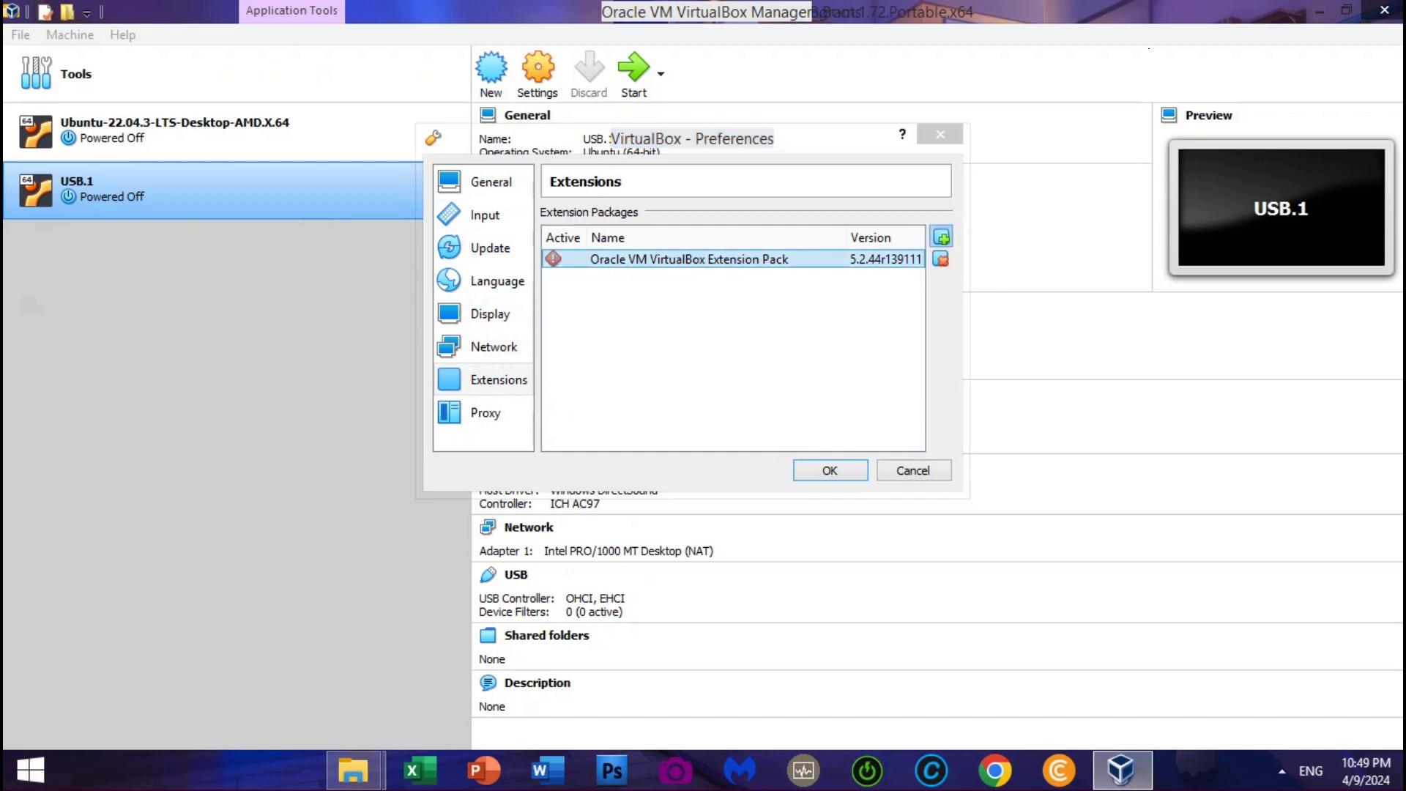
pyautogui.click(941, 237)
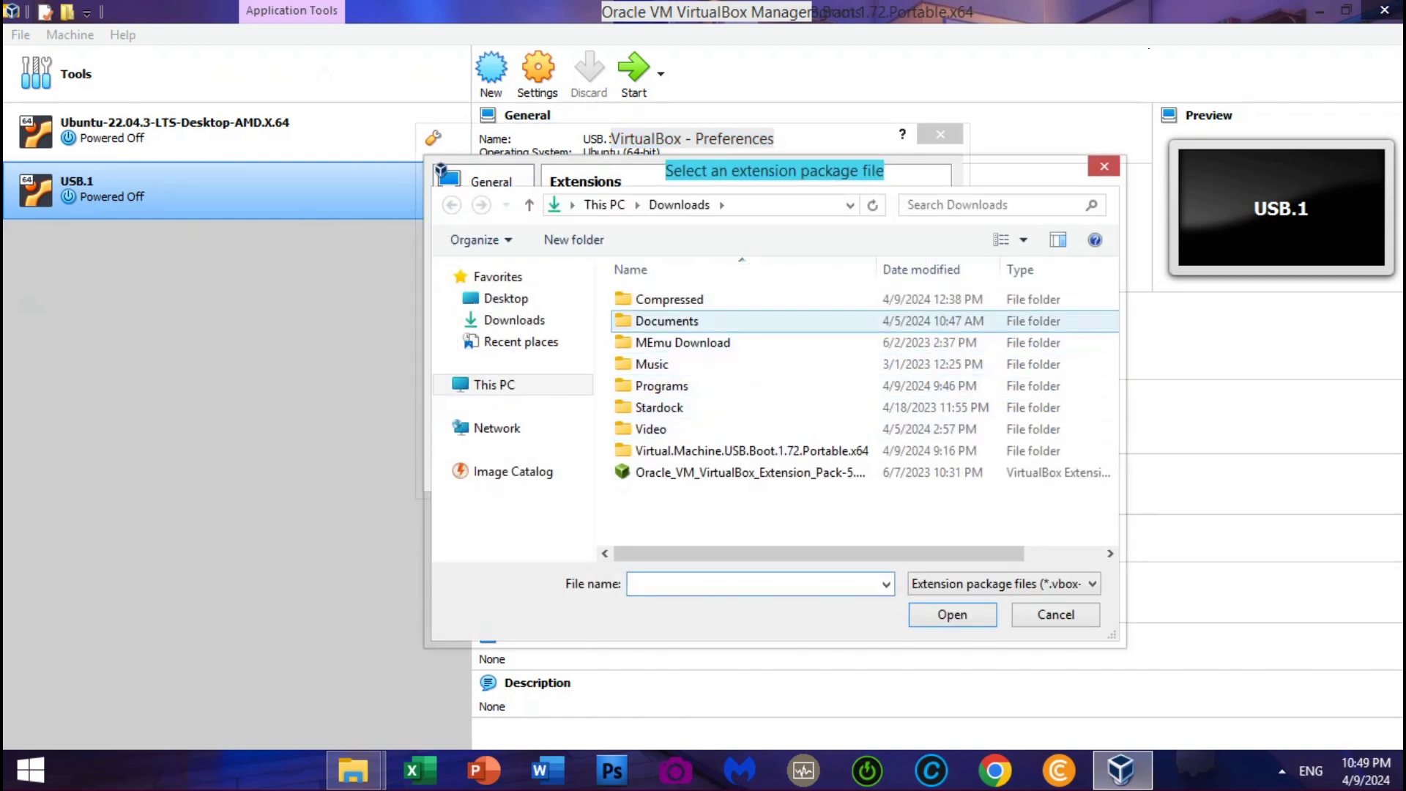
pyautogui.doubleClick(662, 386)
pyautogui.click(747, 299)
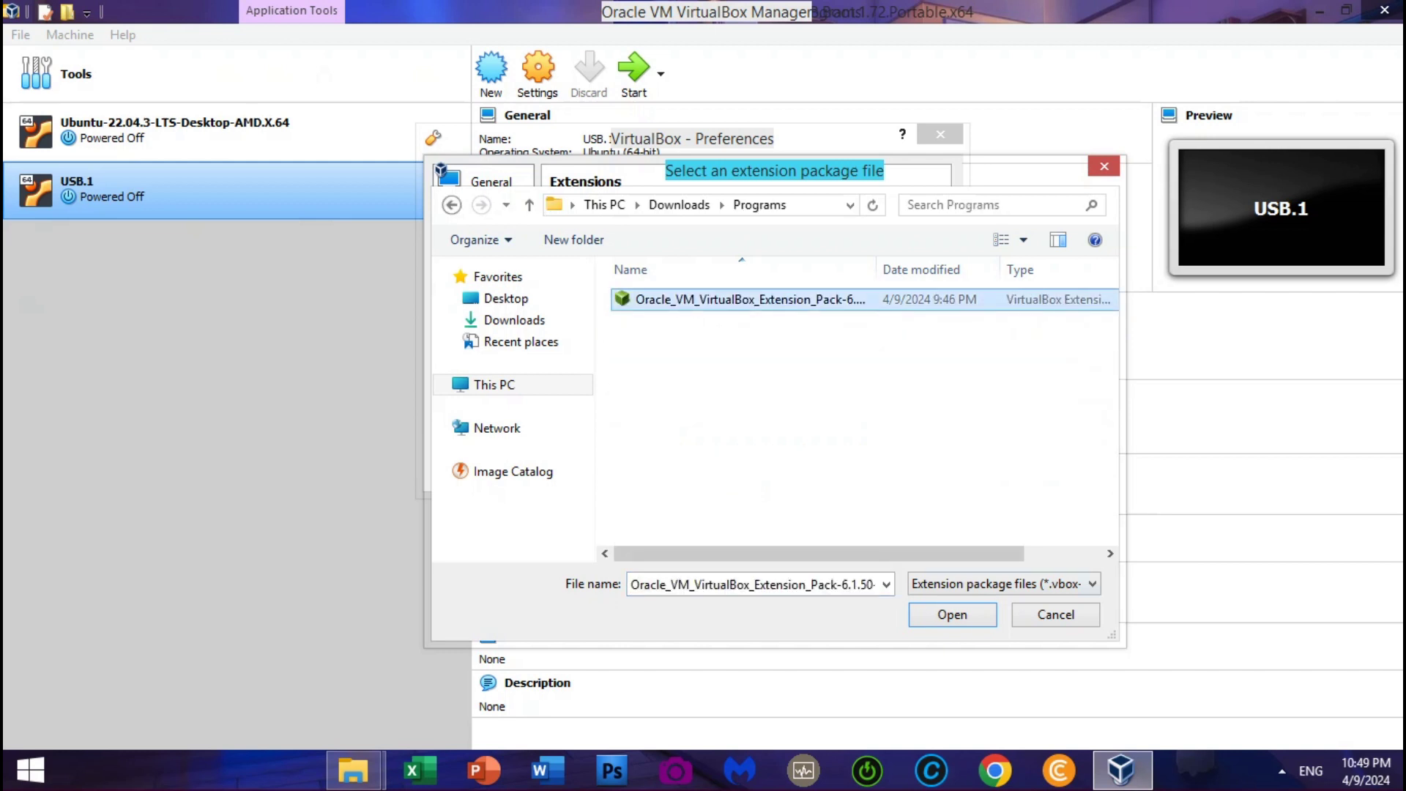
pyautogui.click(953, 615)
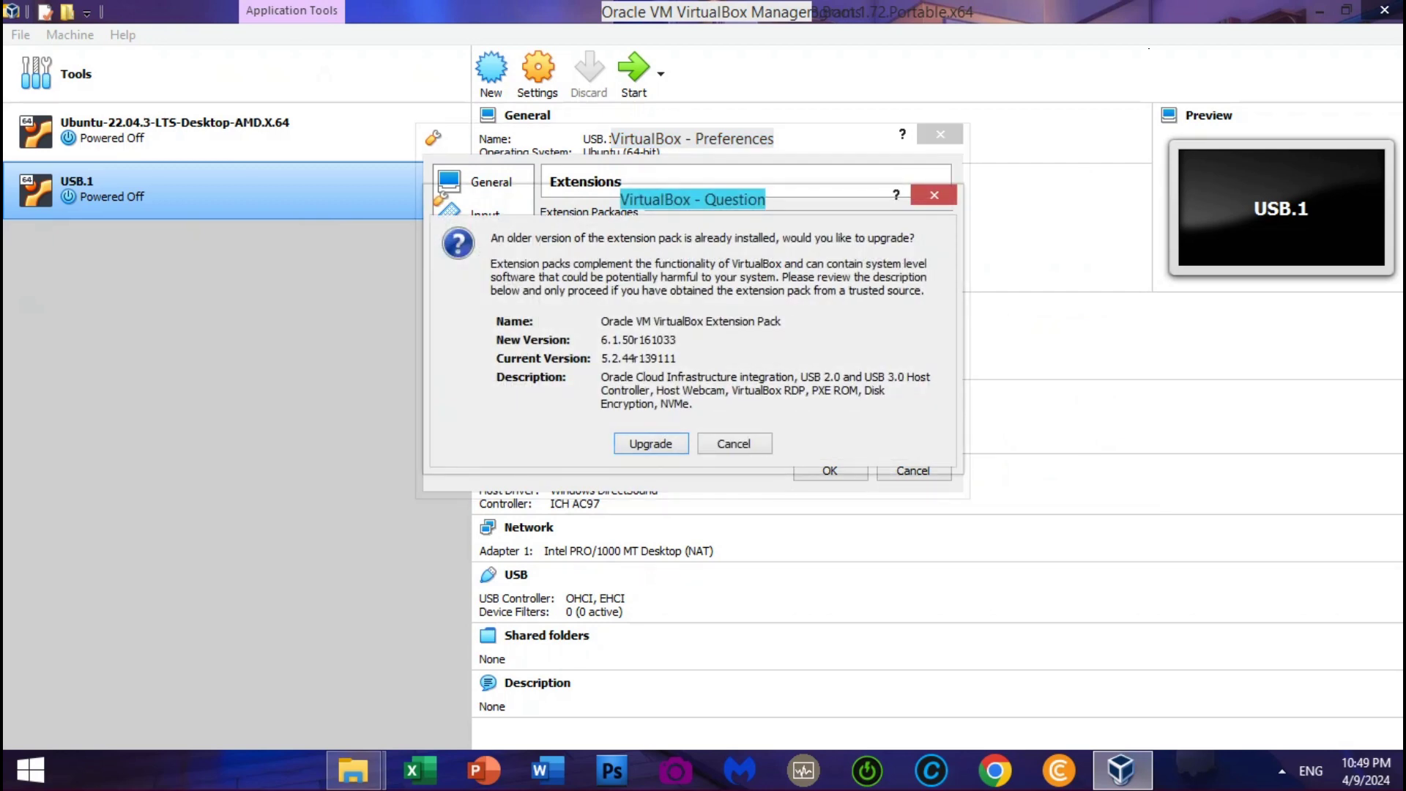
# Step: Upgrade the extension pack to 6.1.50r161033, agreeing to its license, and confirm the preferences
pyautogui.press('Return')
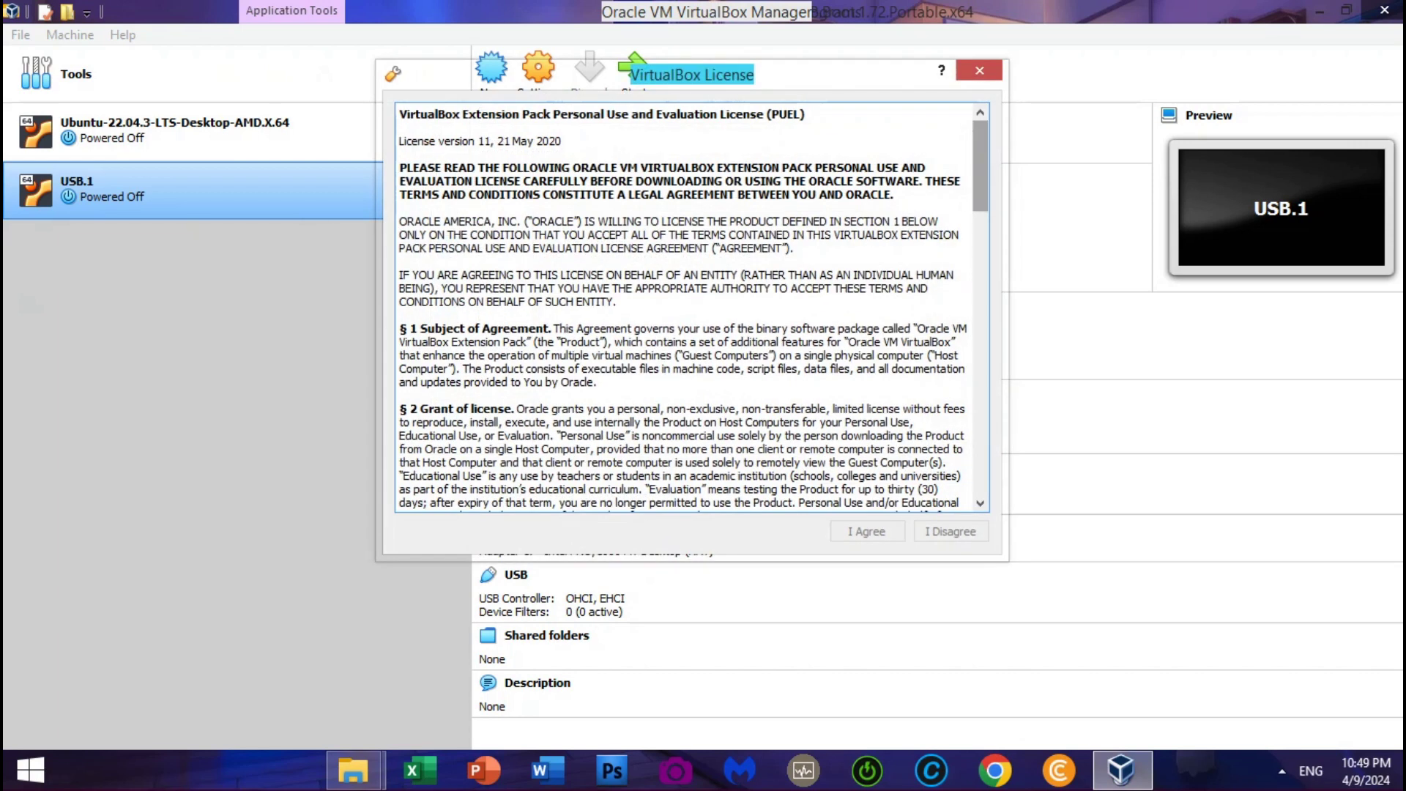
pyautogui.moveTo(980, 166); pyautogui.dragTo(980, 450)
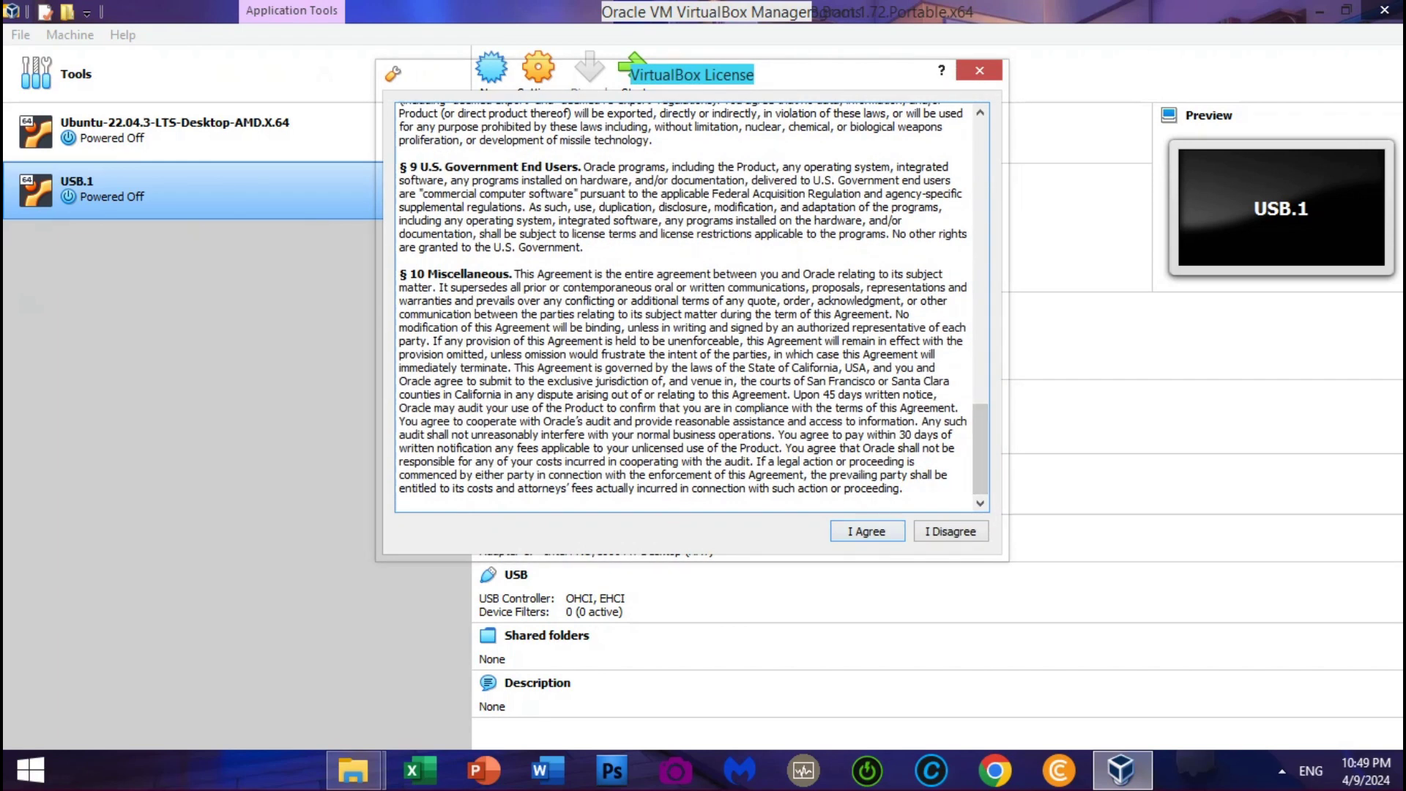
pyautogui.press('Return')
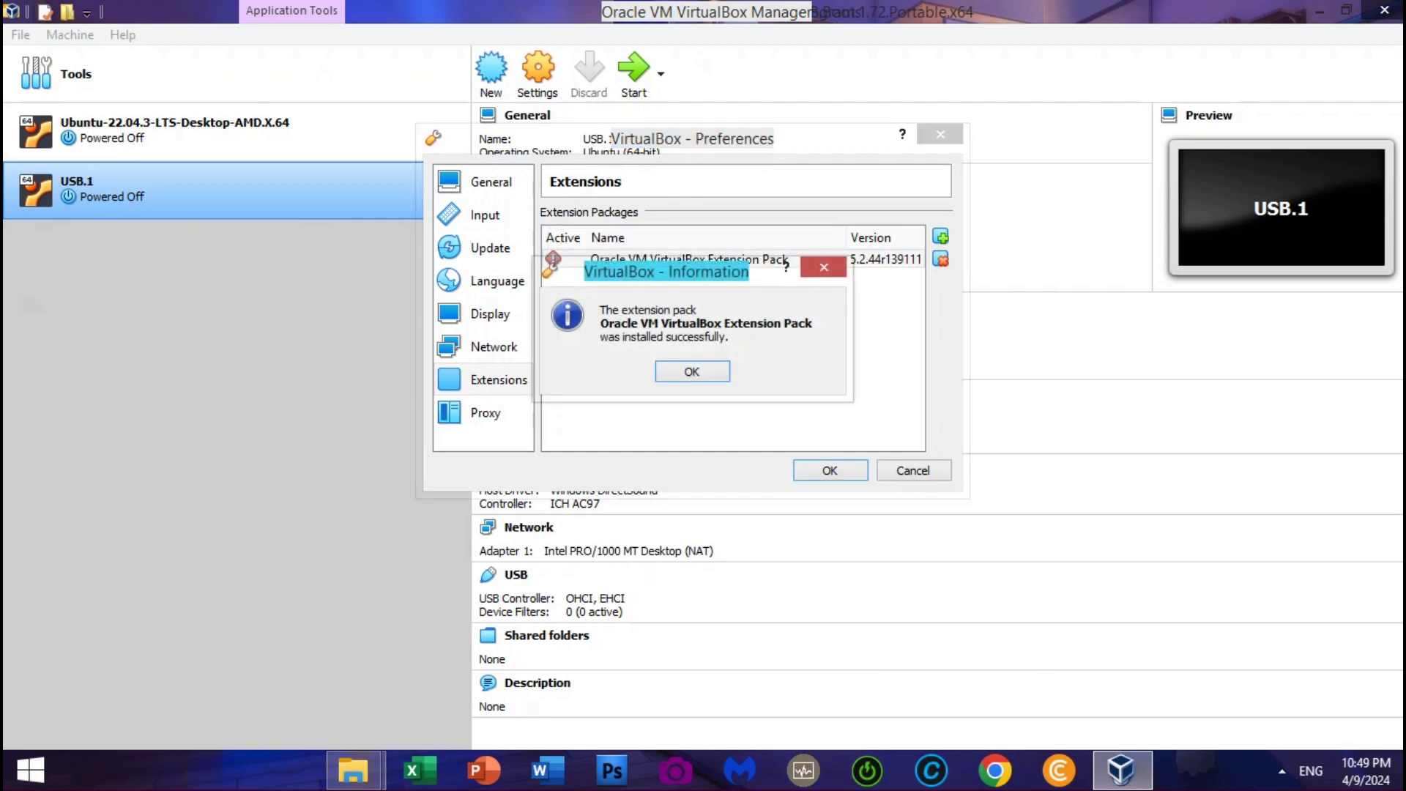
pyautogui.press('Return')
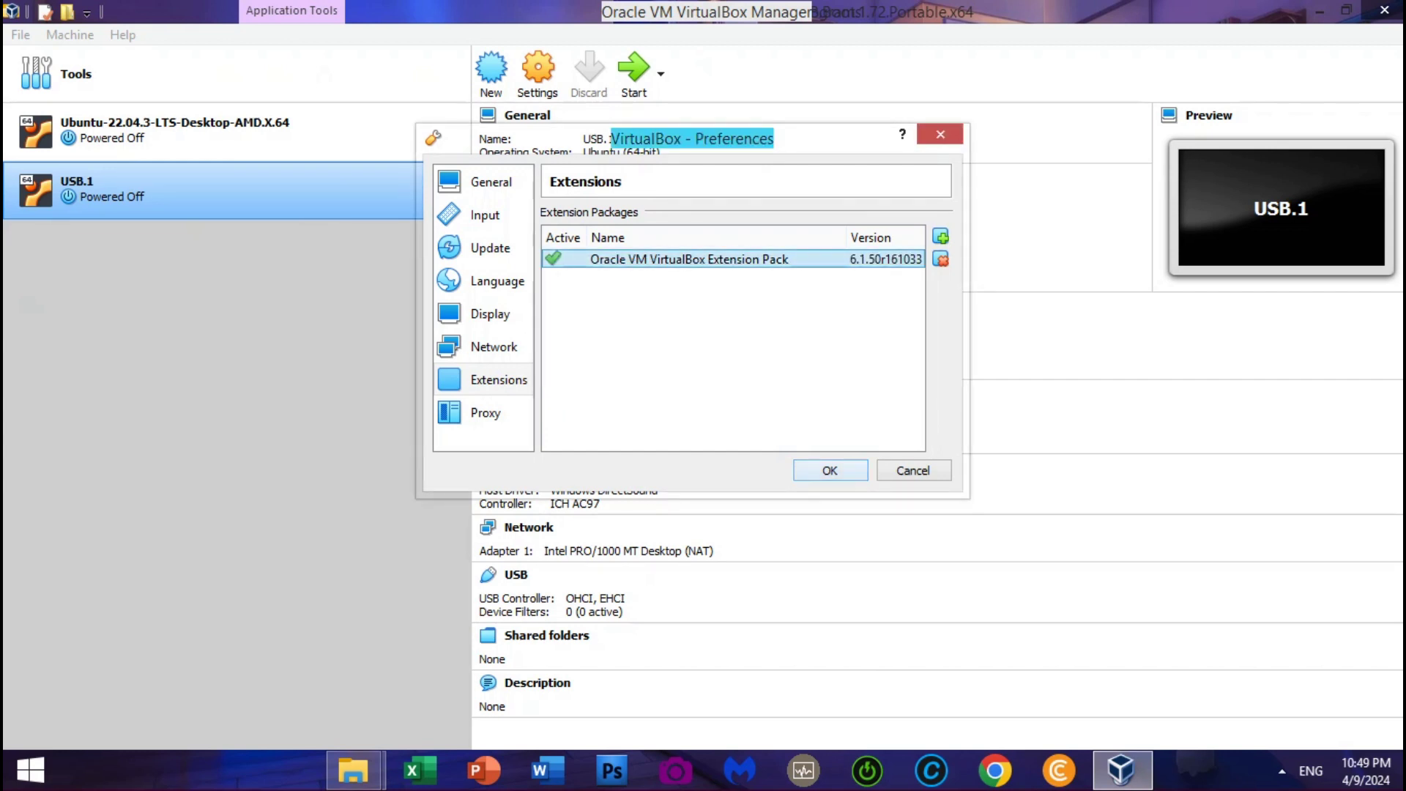
pyautogui.press('Return')
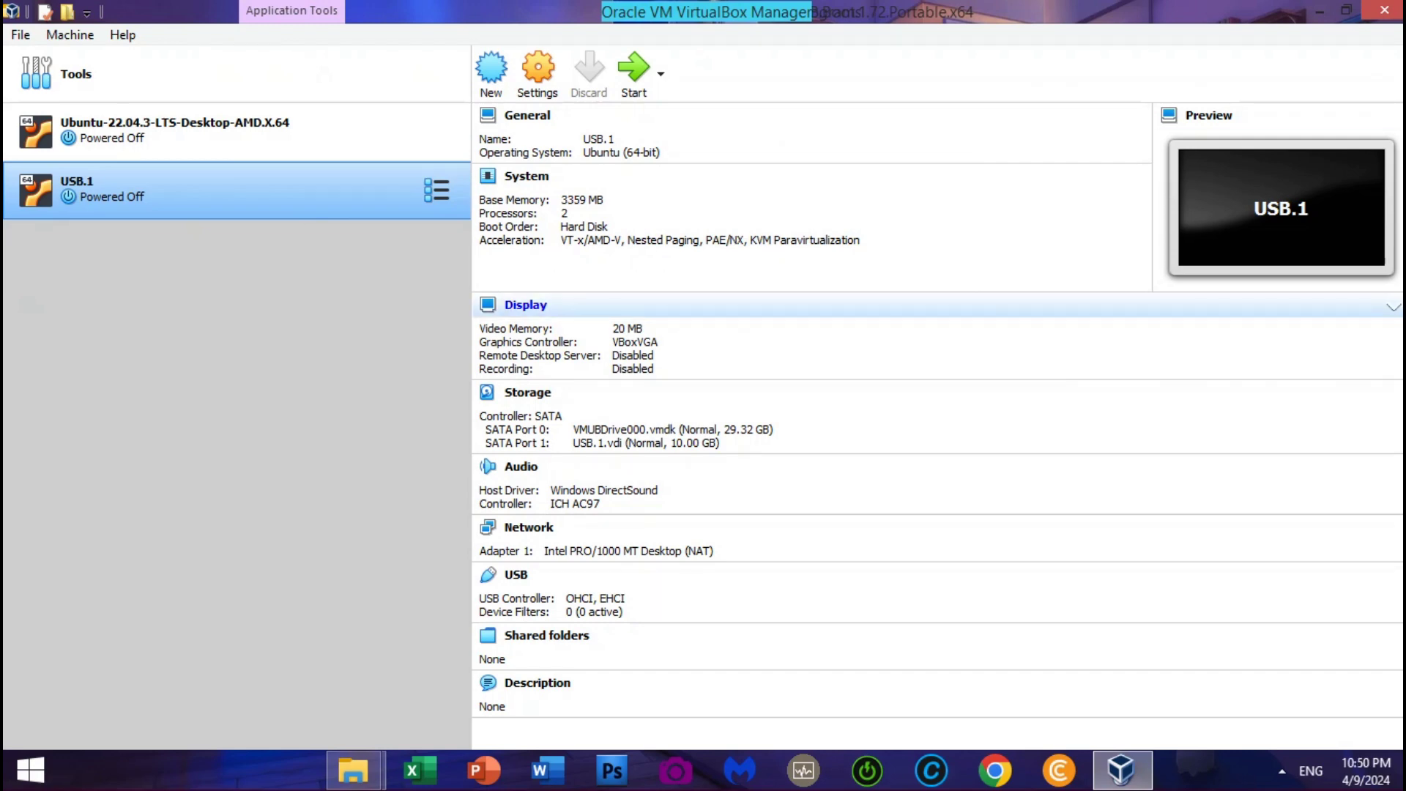
# Step: In USB.1's display settings, set the graphics controller to VMSVGA and the video memory to 60 MB
pyautogui.click(525, 305)
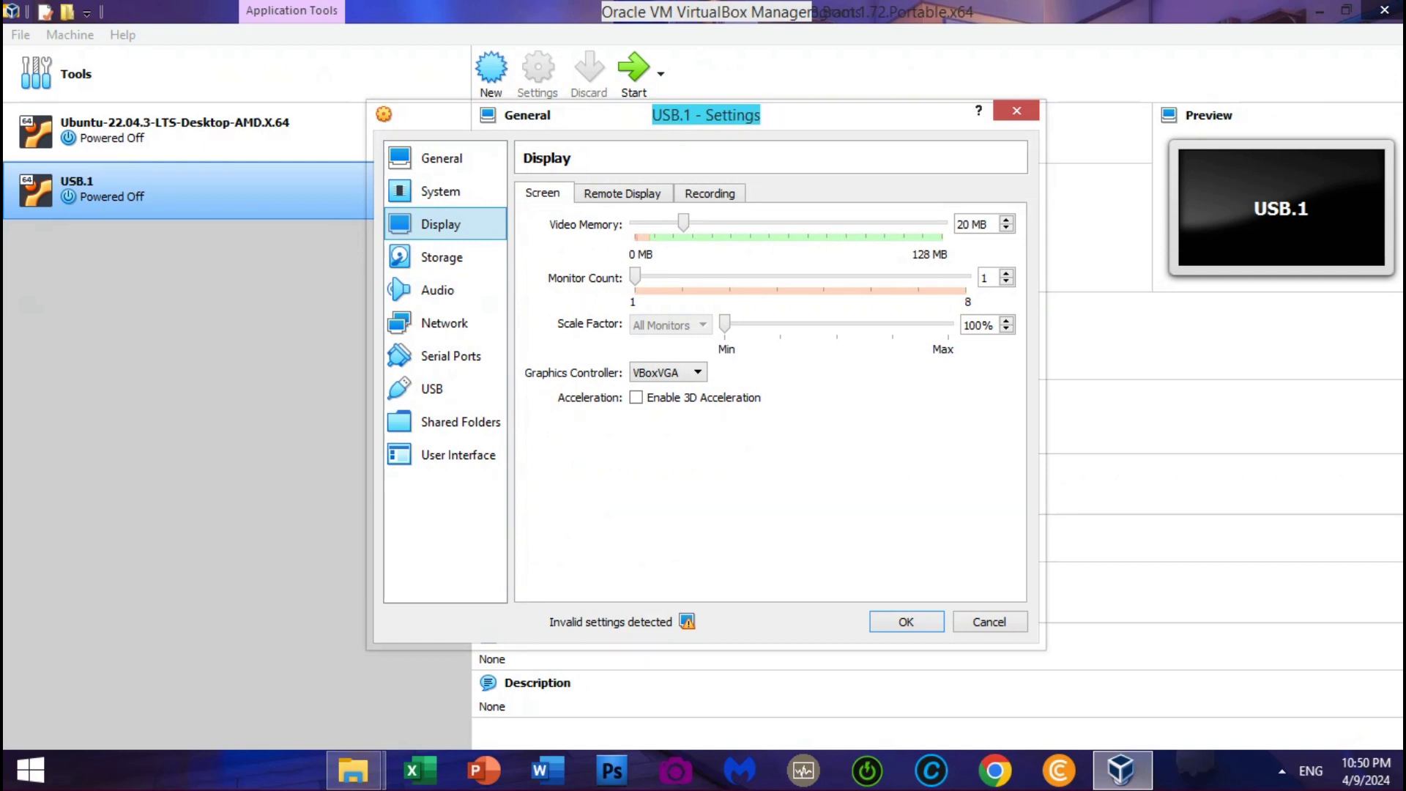
pyautogui.moveTo(687, 622)
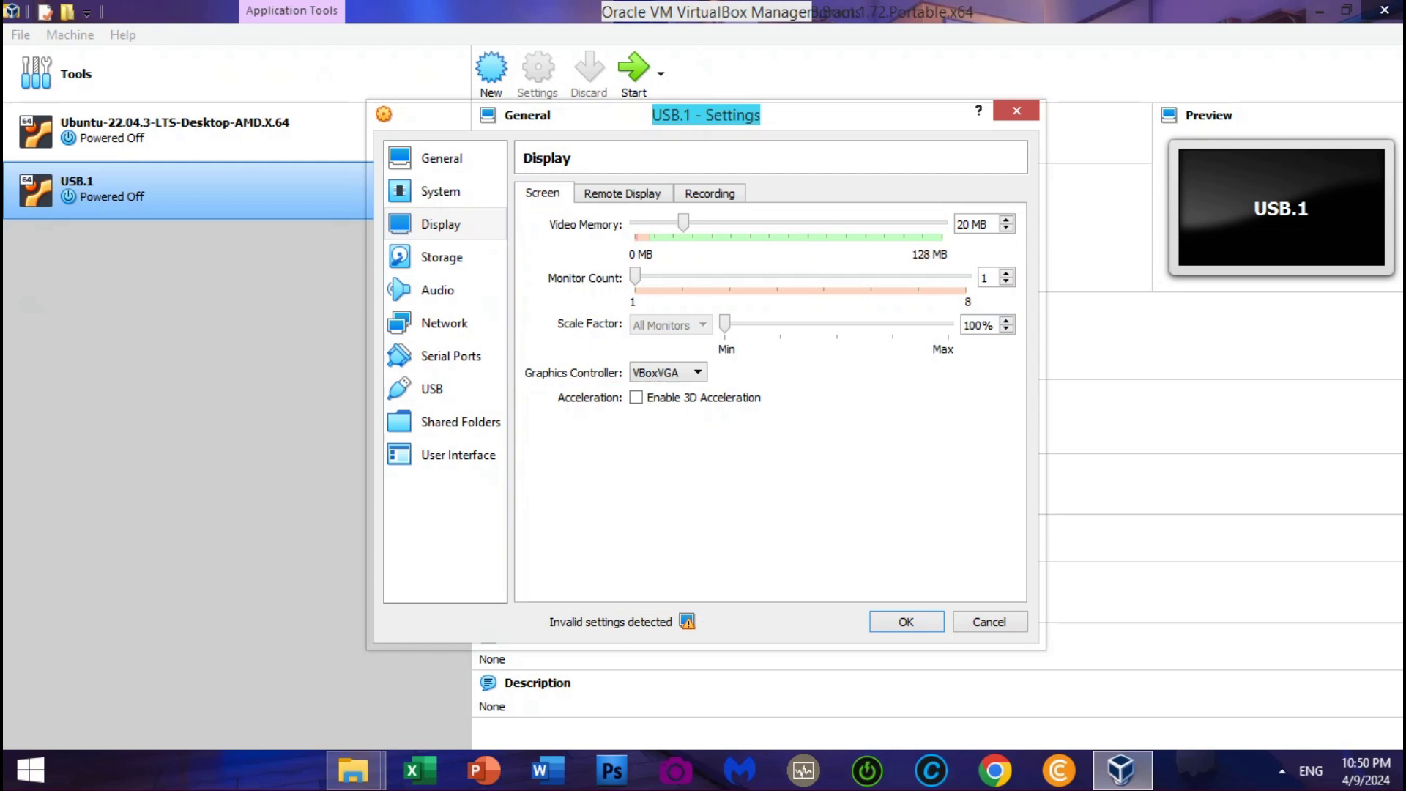
pyautogui.click(669, 373)
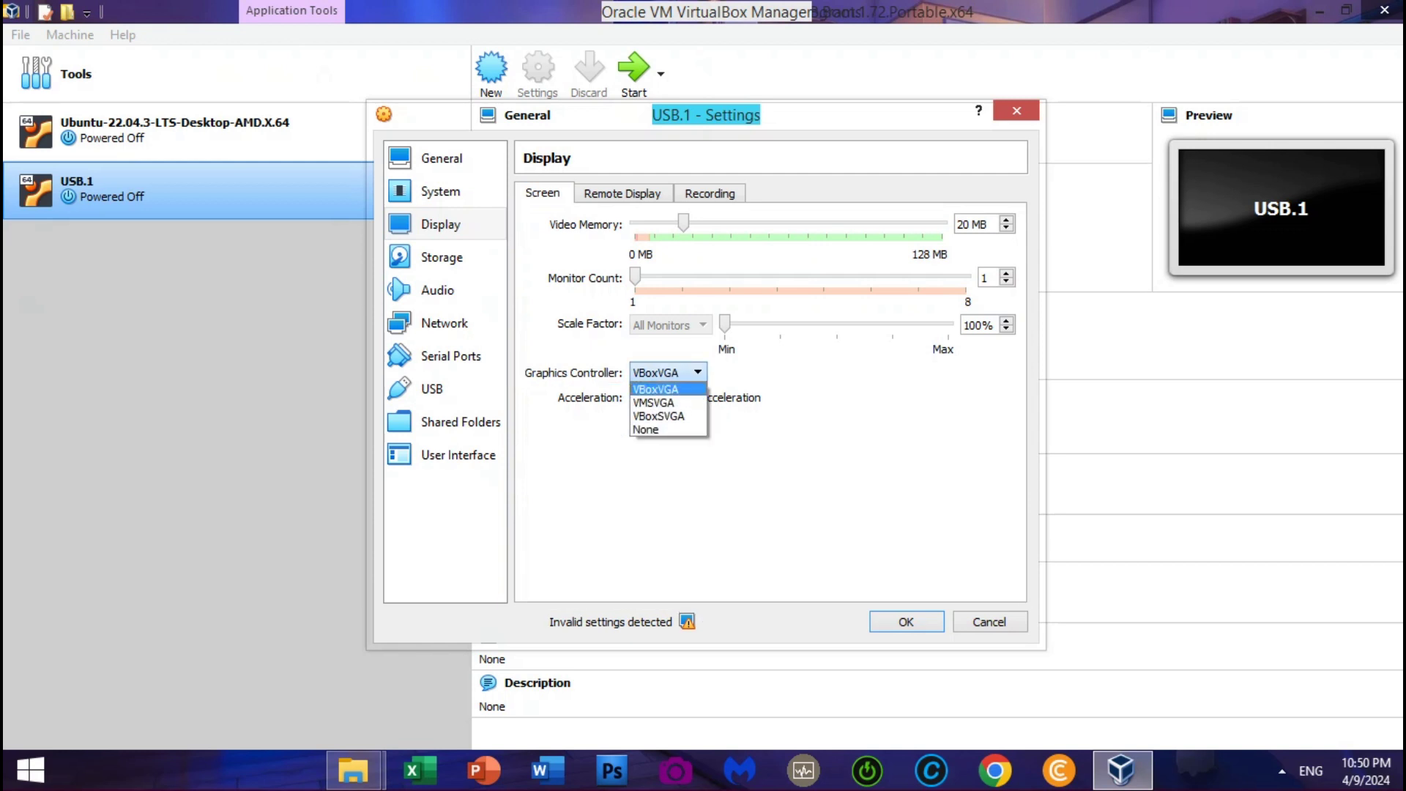
pyautogui.press('Down')
pyautogui.press('Return')
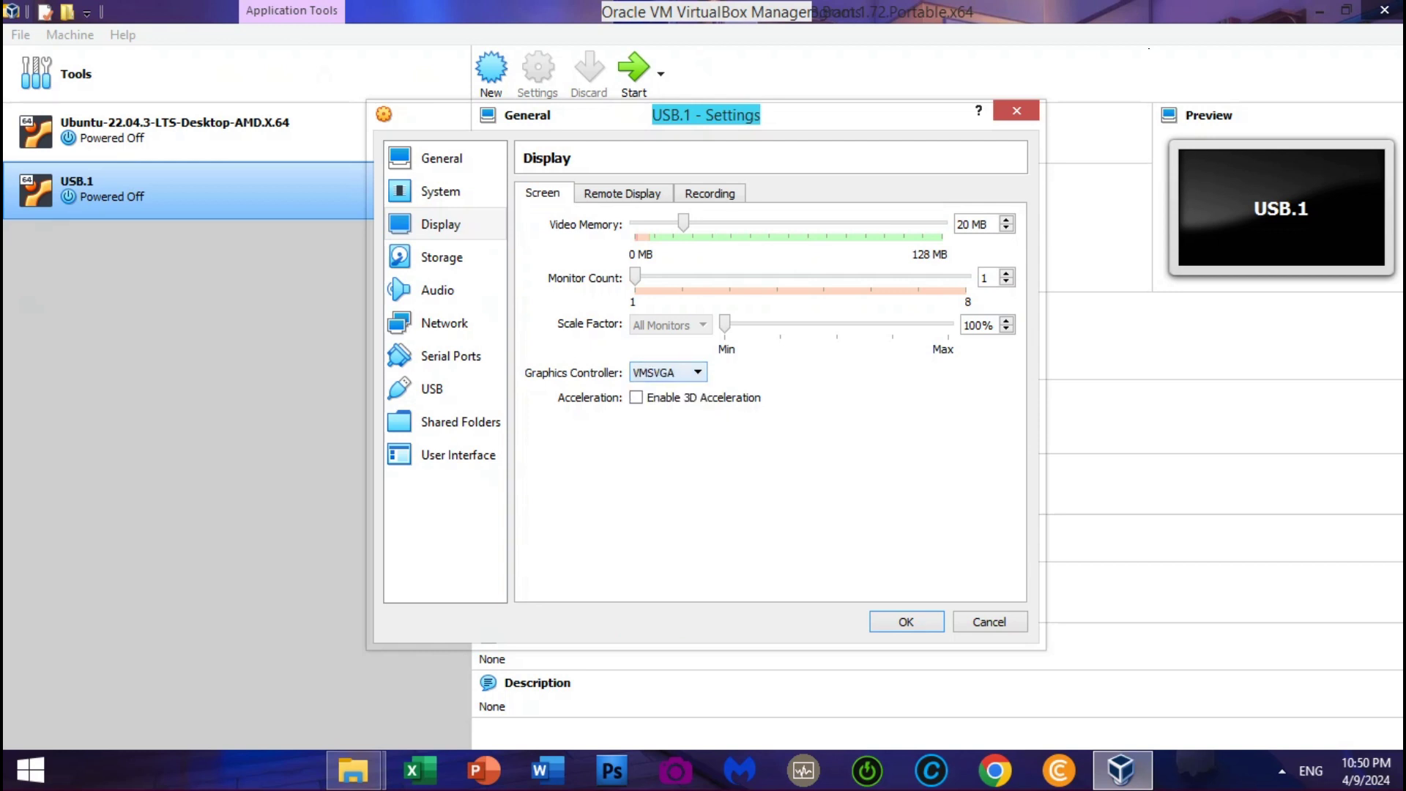
pyautogui.moveTo(683, 222); pyautogui.dragTo(777, 222)
pyautogui.press('Right')
# Step: Review USB.1's System motherboard, processor and acceleration settings plus the Display, USB and General pages, and save the settings
pyautogui.press('Up')
pyautogui.press('Up')
pyautogui.press('Down')
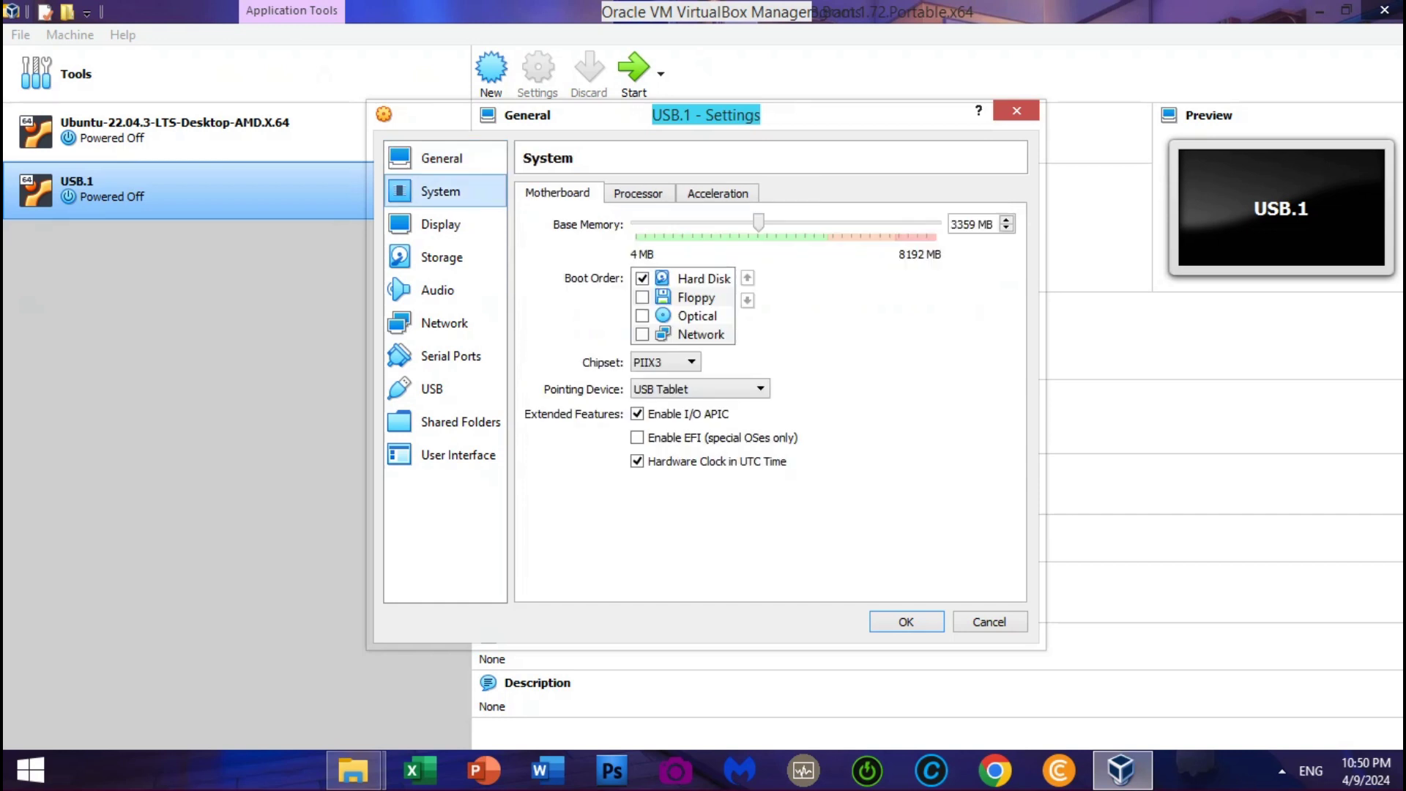
pyautogui.click(638, 193)
pyautogui.press('Right')
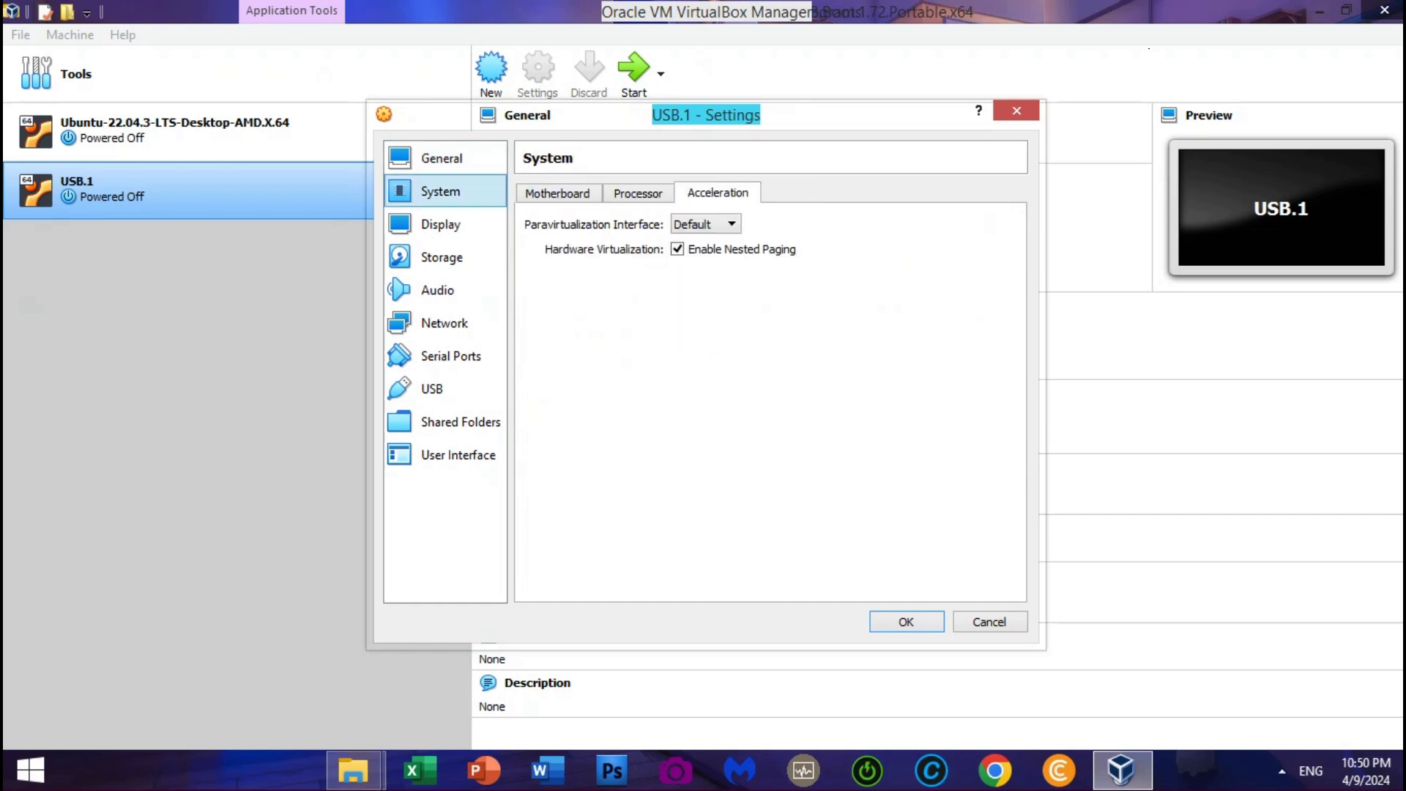
pyautogui.click(557, 194)
pyautogui.click(442, 225)
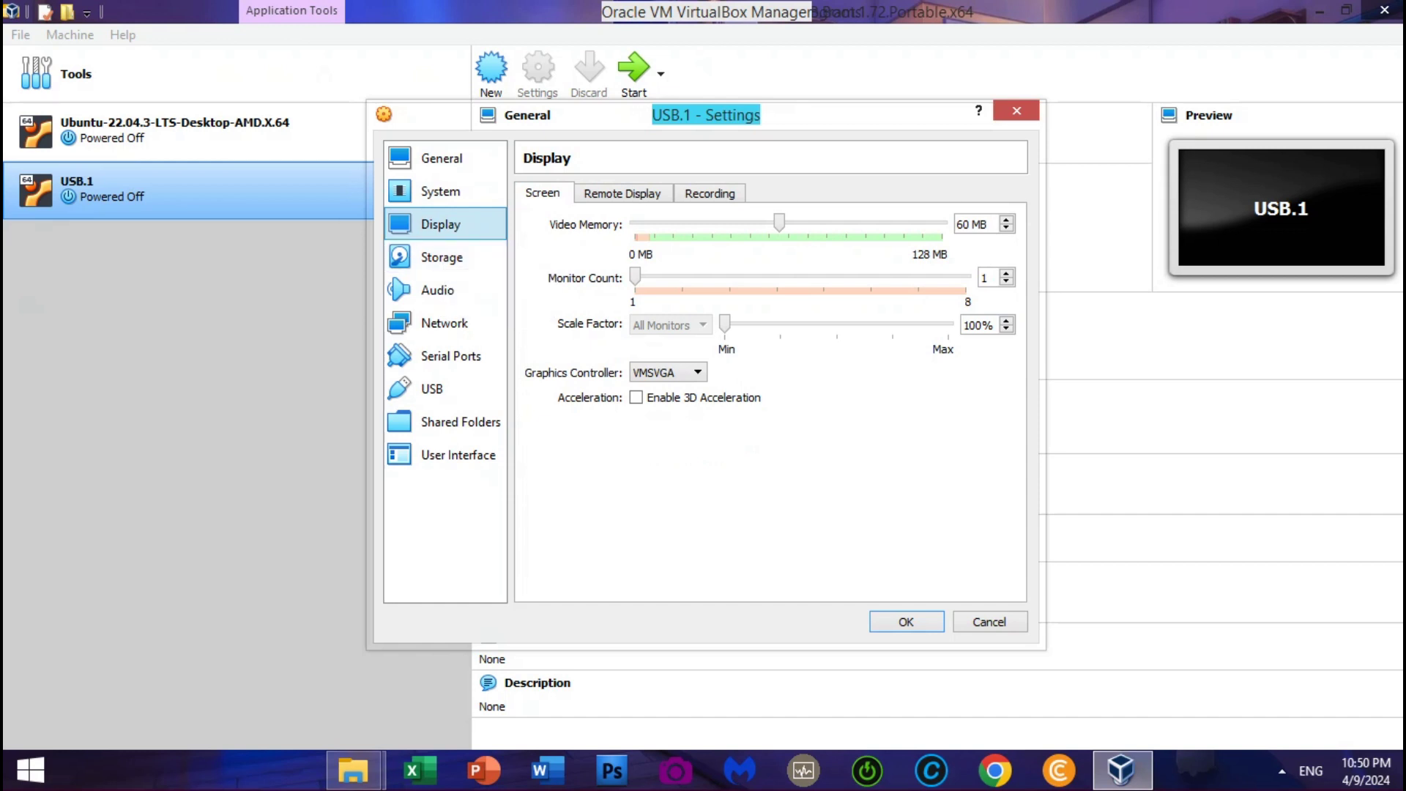
pyautogui.click(429, 387)
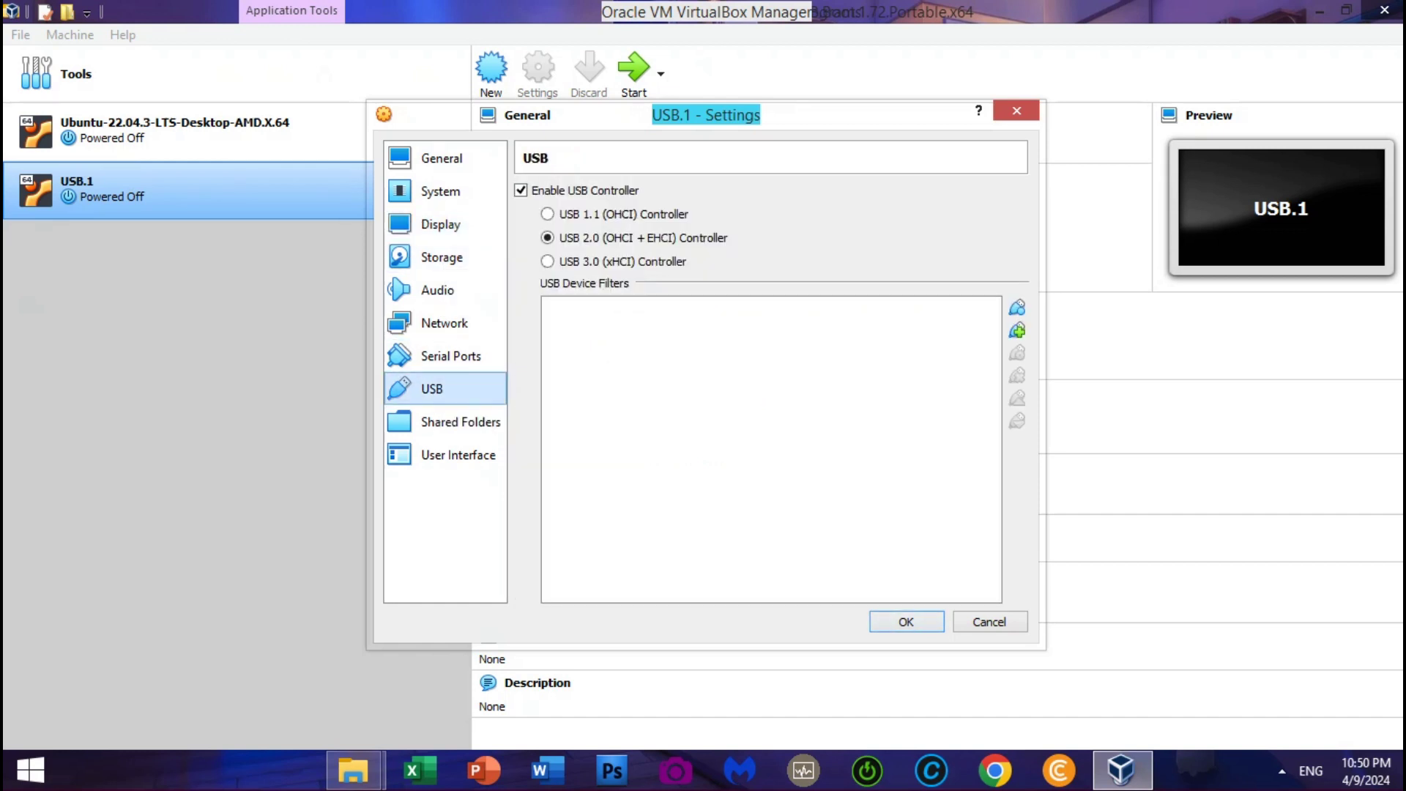
pyautogui.click(440, 158)
pyautogui.click(906, 621)
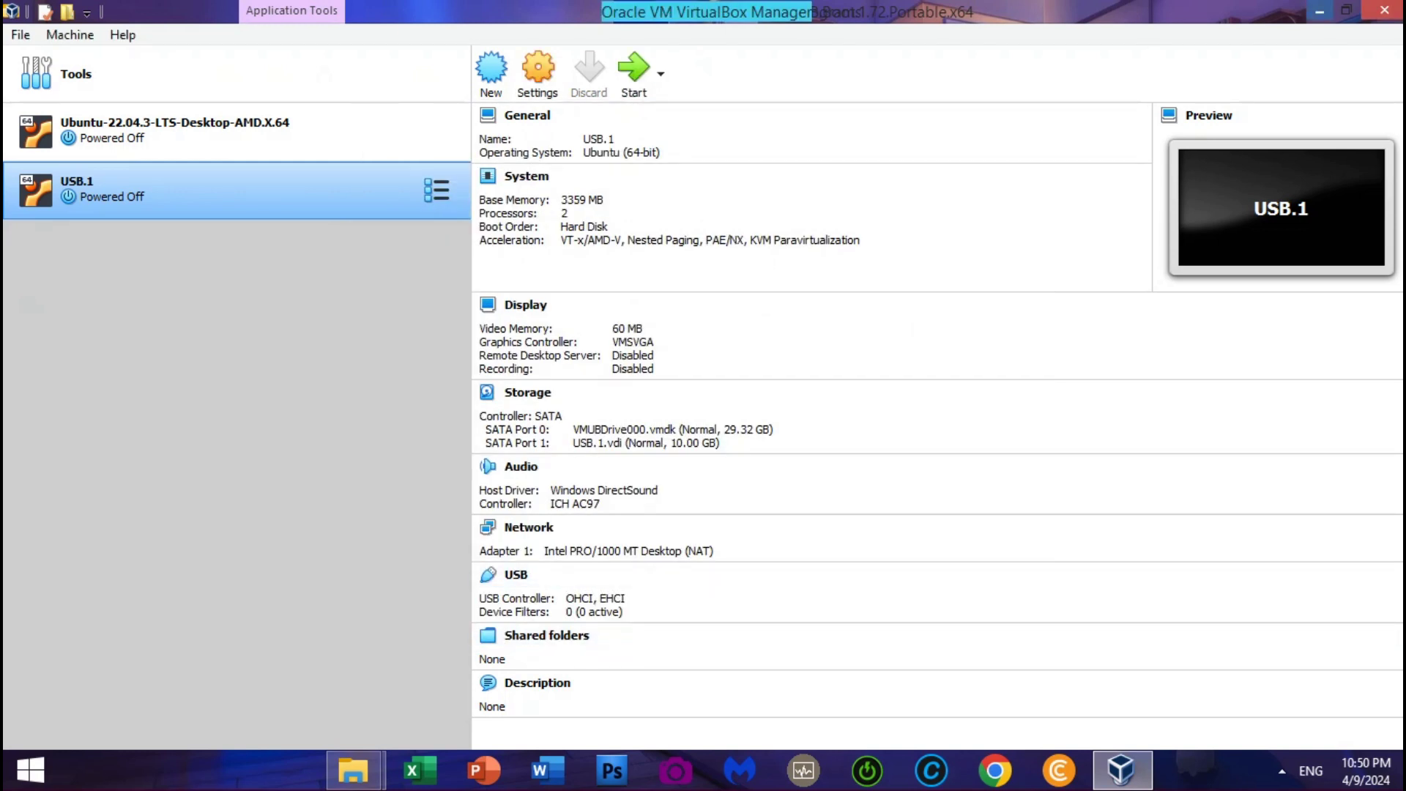
# Step: Minimize the VirtualBox Manager and run Virtual Machine USB Boot.x64 as administrator from the Virtual.Machine.USB.Boot.1.72.Portable.x64 folder
pyautogui.click(1320, 10)
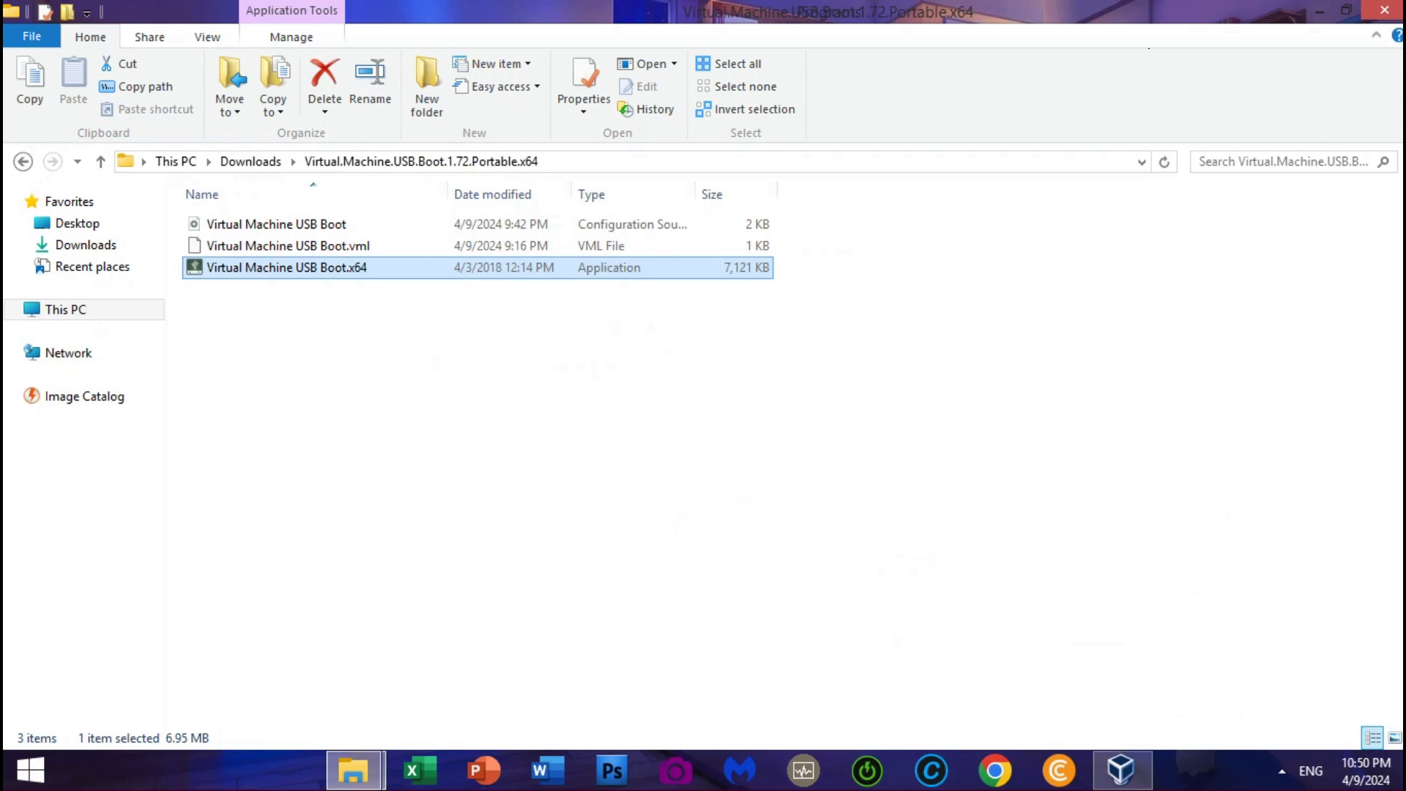
pyautogui.rightClick(355, 268)
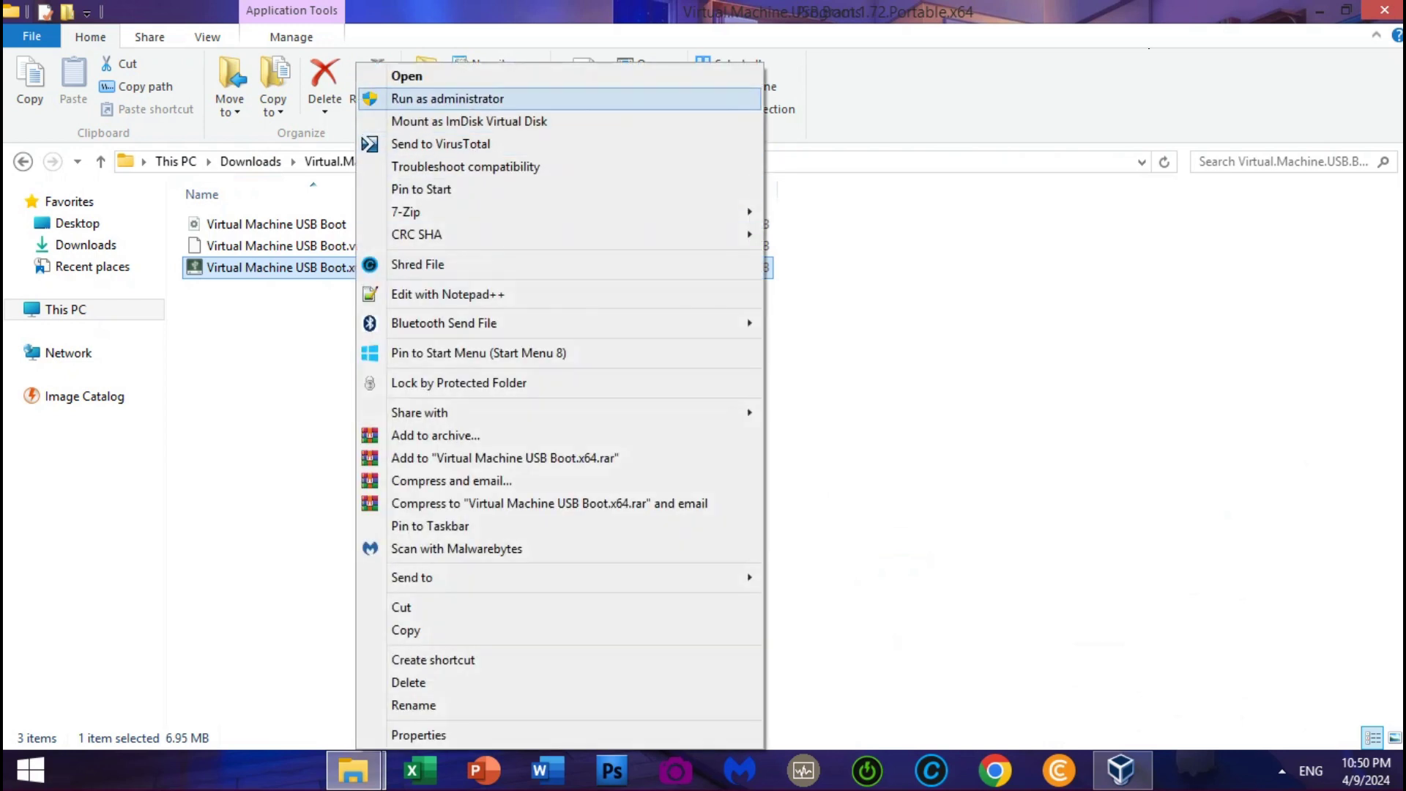
pyautogui.click(447, 98)
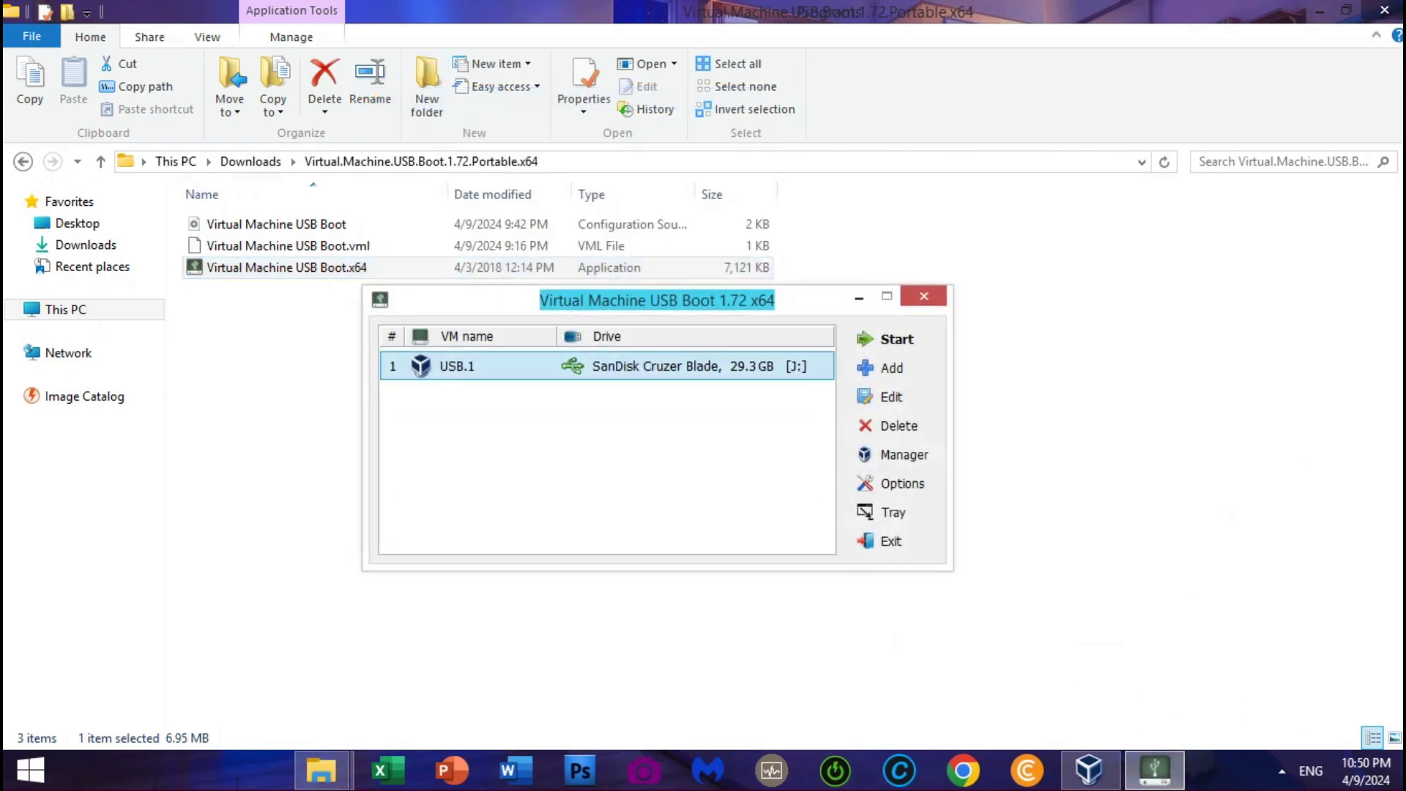
# Step: Start the USB.1 machine with the SanDisk Cruzer Blade drive, dismissing the VirtualBox error dialog
pyautogui.press('Return')
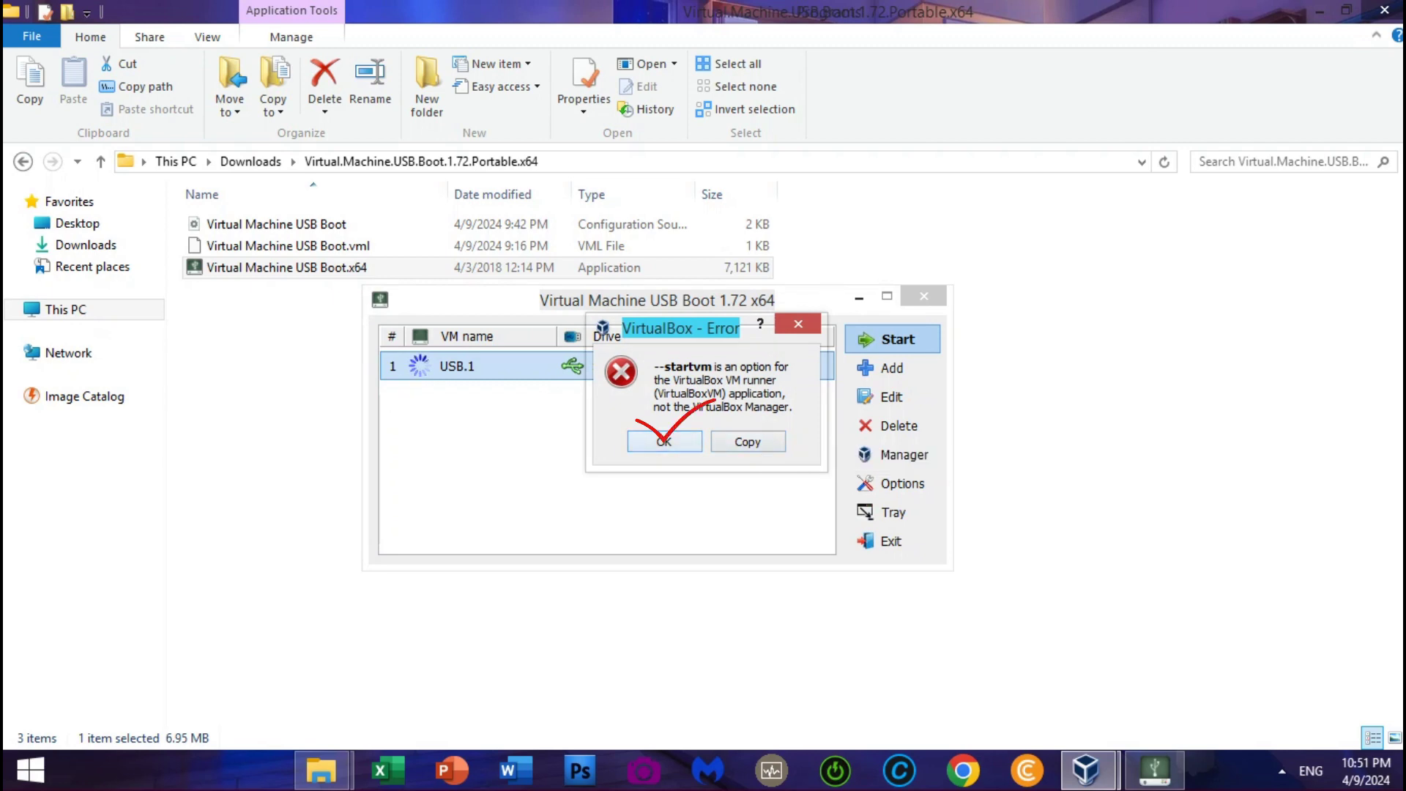
pyautogui.press('Return')
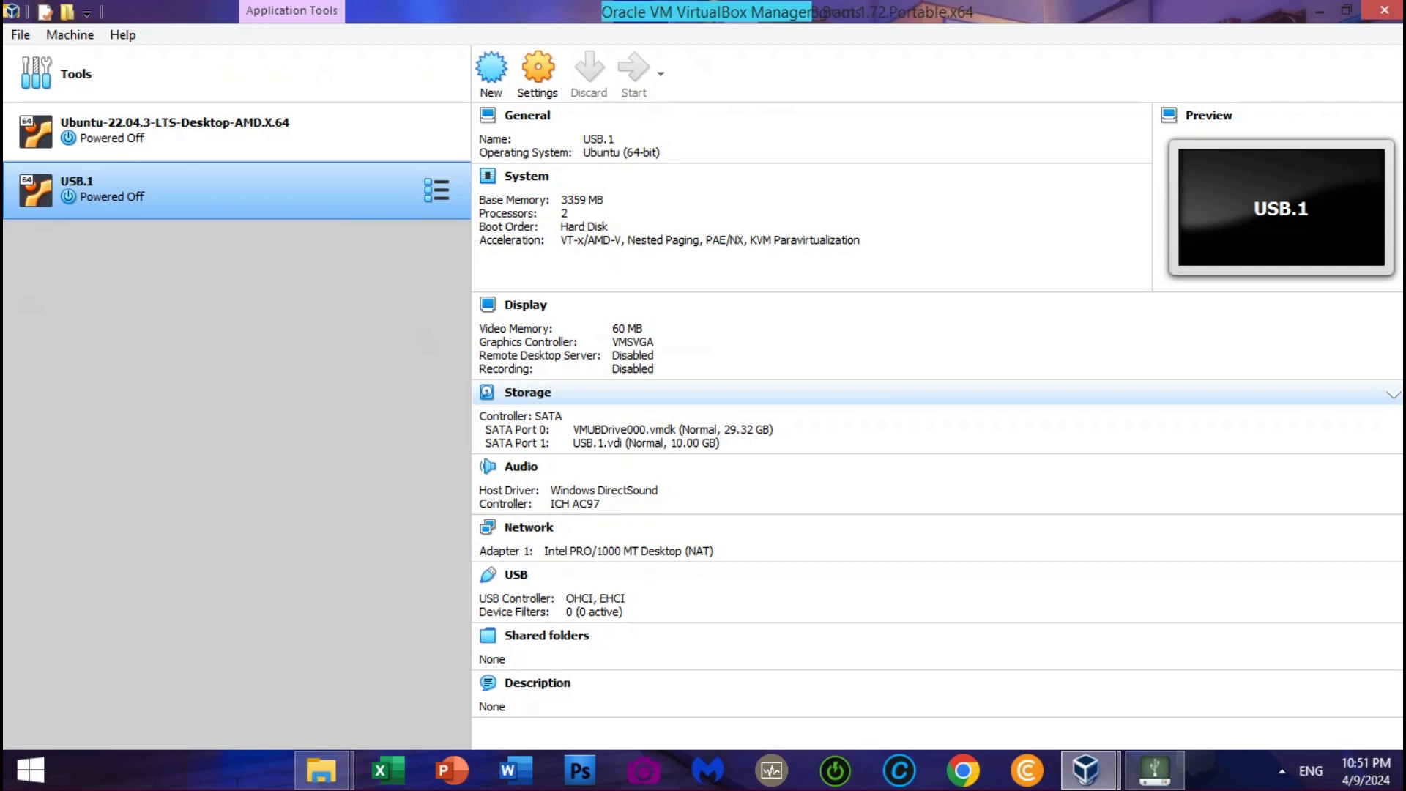
pyautogui.click(681, 460)
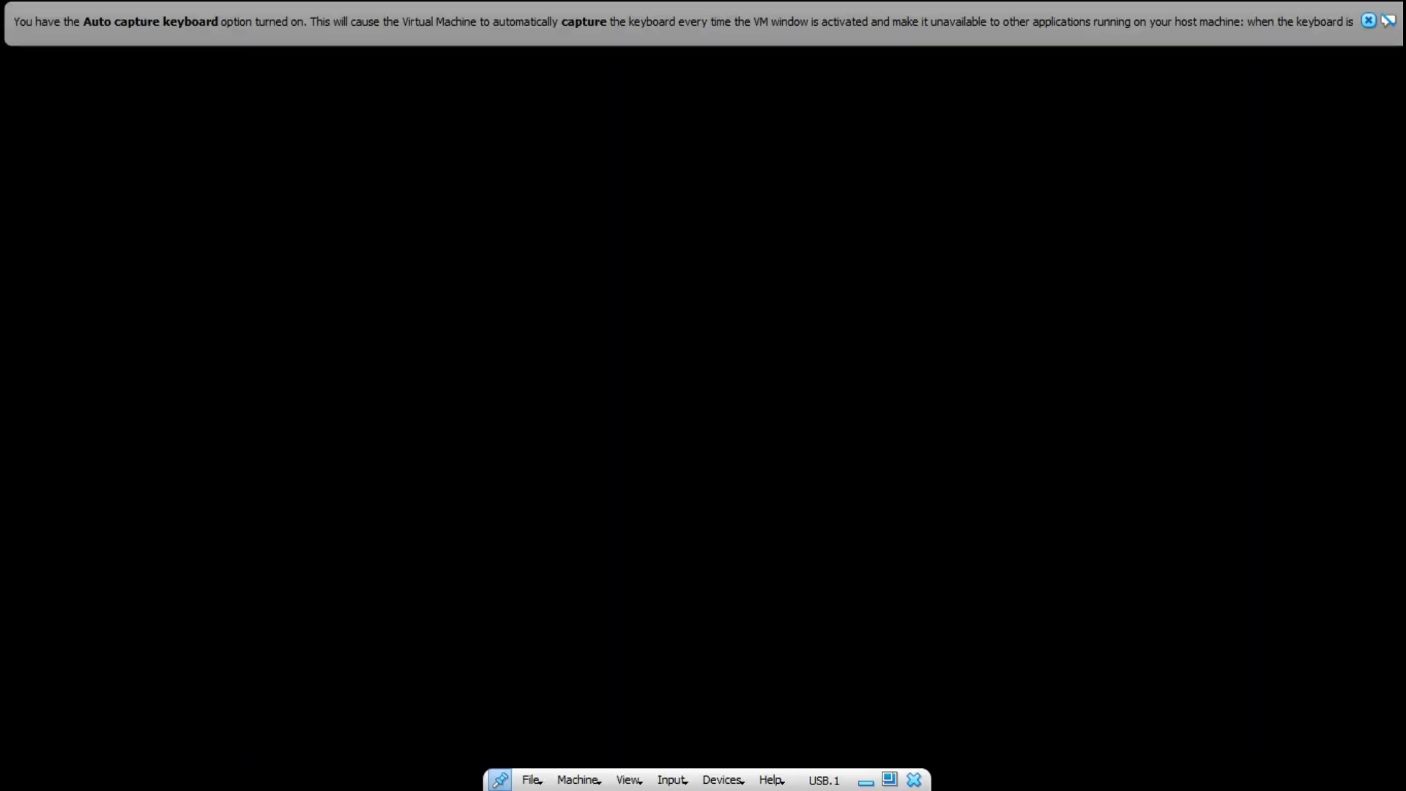